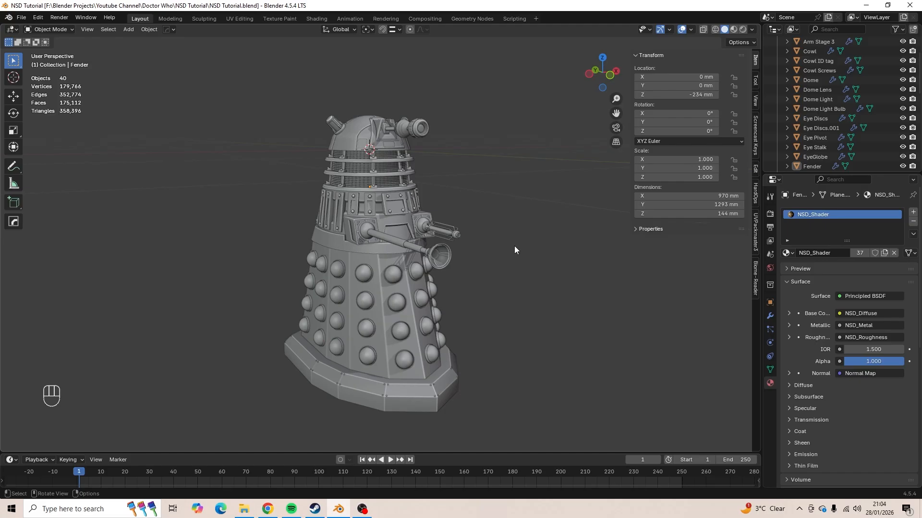
# - Enter Edit Mode on the Fender and snap the 3D cursor to the selected centre edge on its underside
pyautogui.moveTo(517, 226)
pyautogui.mouseDown(button='middle')
pyautogui.moveTo(536, 238)
pyautogui.moveTo(526, 238)
pyautogui.mouseUp(button='middle')
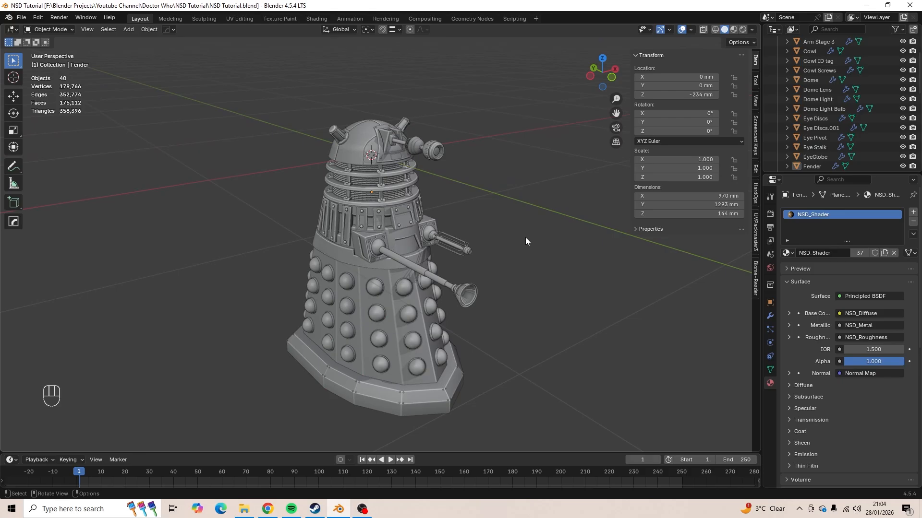
pyautogui.moveTo(525, 238); pyautogui.dragTo(459, 306, button='middle')
pyautogui.click(421, 375)
pyautogui.press('Tab')
pyautogui.moveTo(412, 290); pyautogui.dragTo(403, 182, button='middle')
pyautogui.scroll(3, 400, 231)
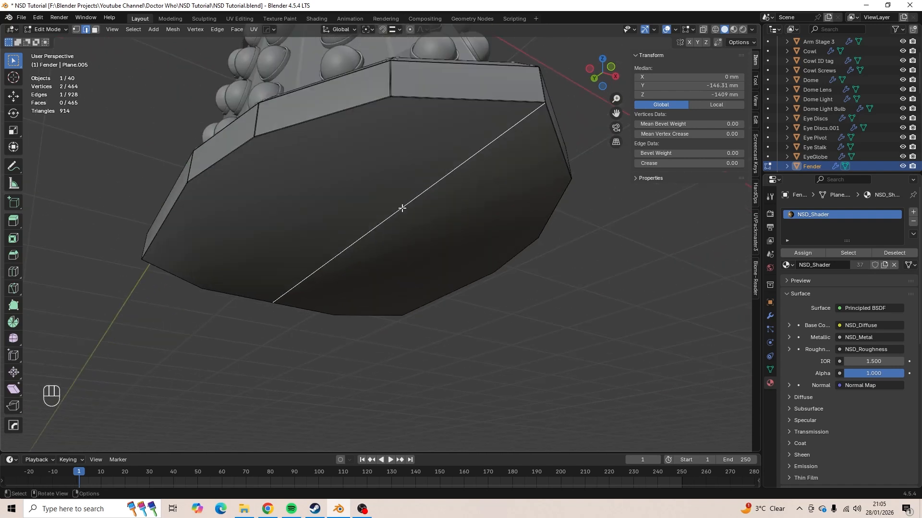
pyautogui.scroll(-1, 428, 185)
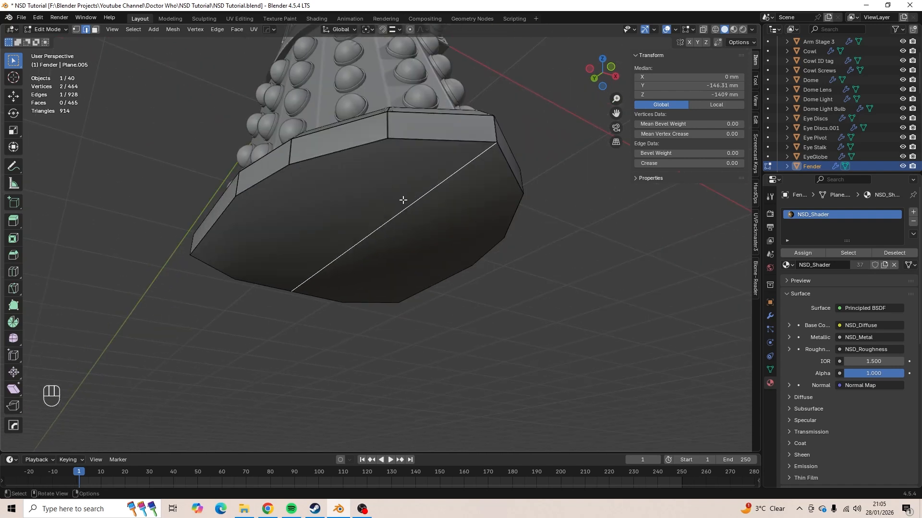
pyautogui.keyDown('shift'); pyautogui.moveTo(397, 204); pyautogui.dragTo(430, 216, button='middle'); pyautogui.keyUp('shift')
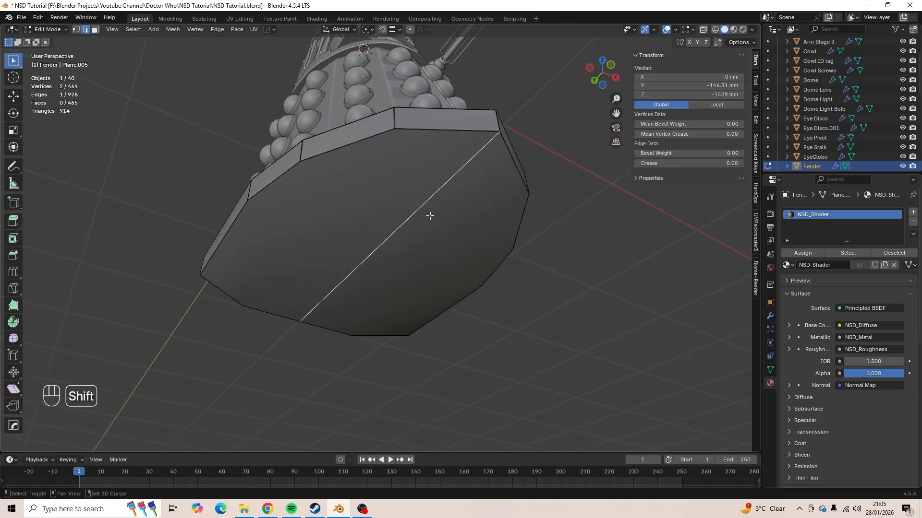
pyautogui.hotkey('shift', 's')
pyautogui.click(432, 271)
pyautogui.scroll(-3, 430, 200)
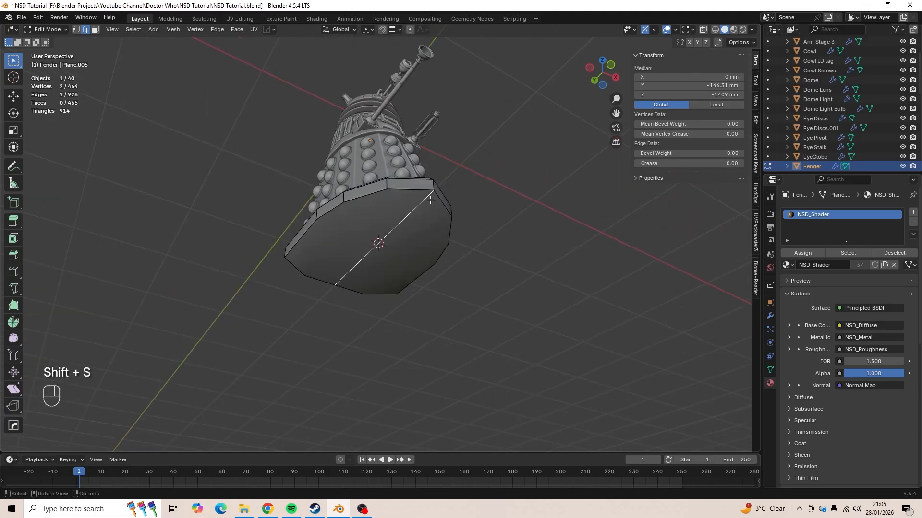
# - Return to Object Mode and set the origin of all the Dalek's objects to the 3D cursor
pyautogui.press('Tab')
pyautogui.moveTo(445, 177); pyautogui.dragTo(431, 223, button='middle')
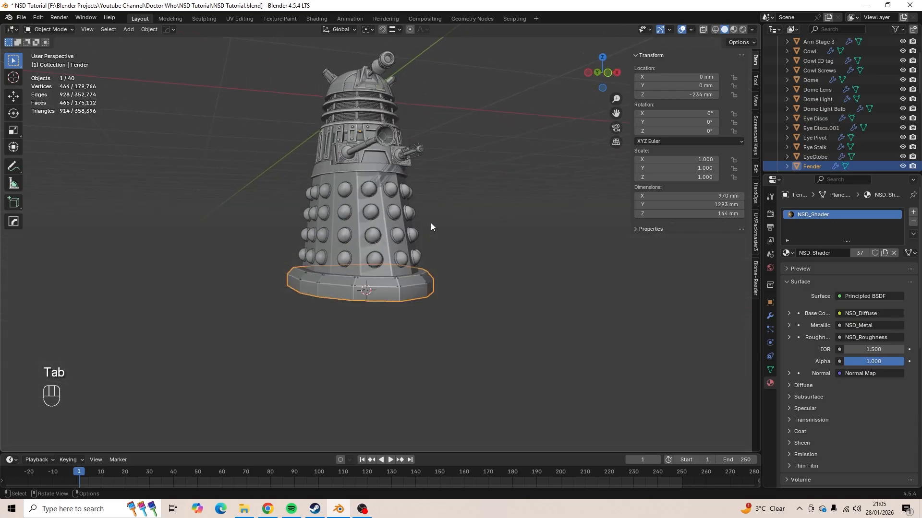
pyautogui.press('a')
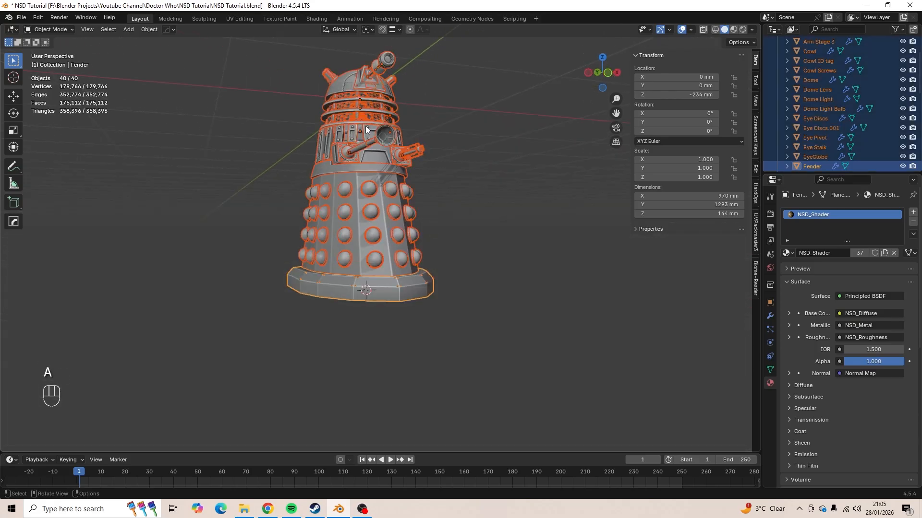
pyautogui.click(153, 30)
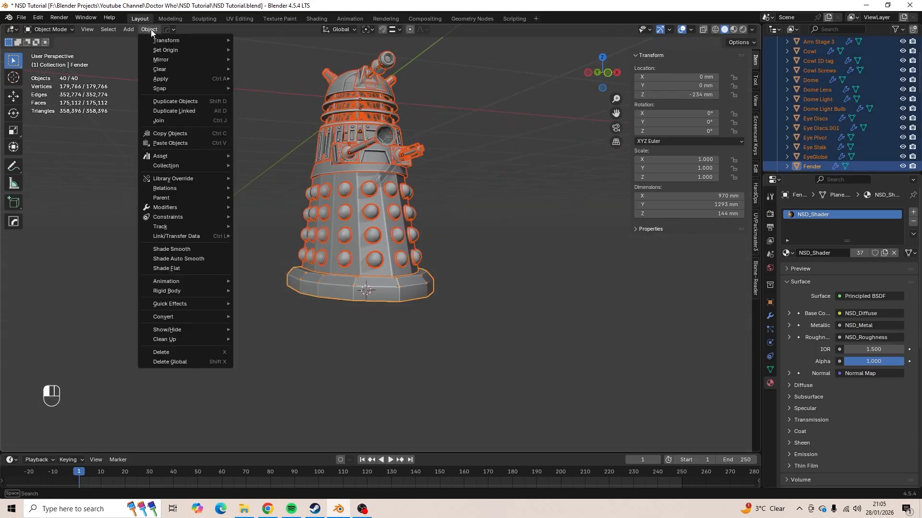
pyautogui.moveTo(167, 50)
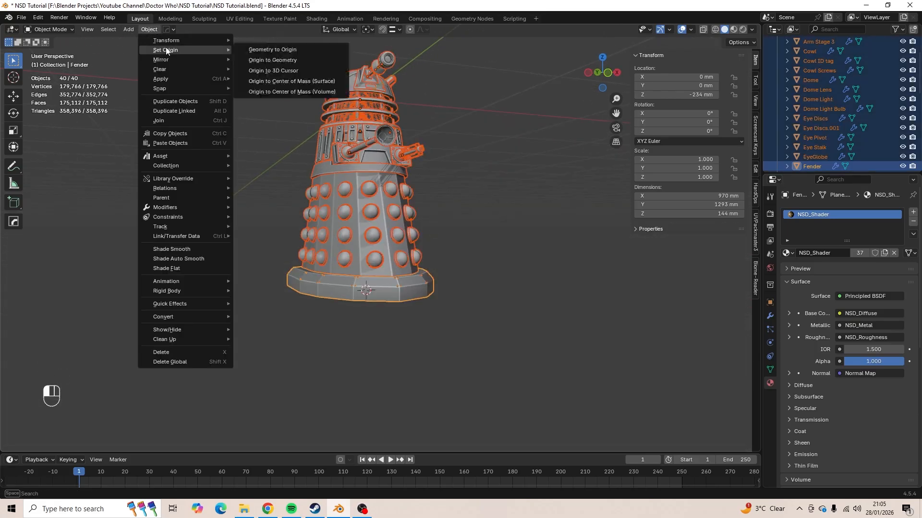
pyautogui.click(274, 71)
pyautogui.click(448, 145)
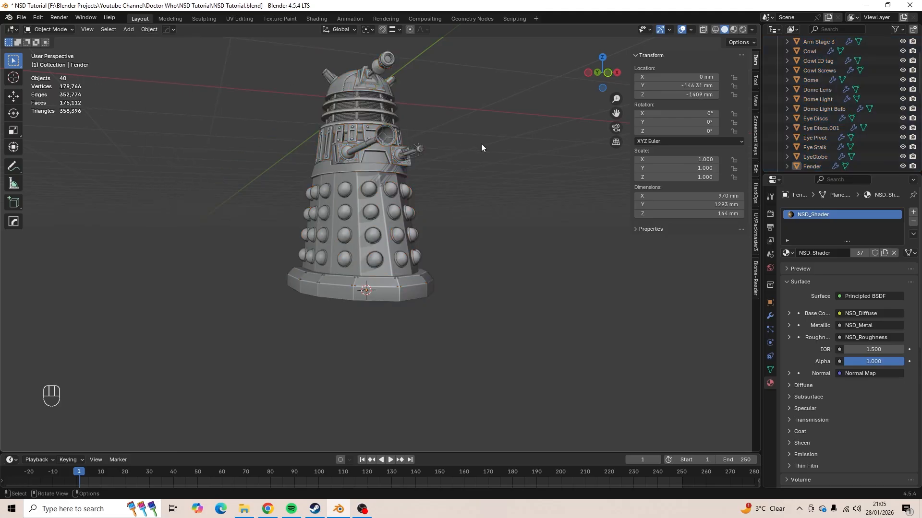
# - Reset the 3D cursor to the world origin and snap all the Dalek's objects to it
pyautogui.hotkey('shift', 's')
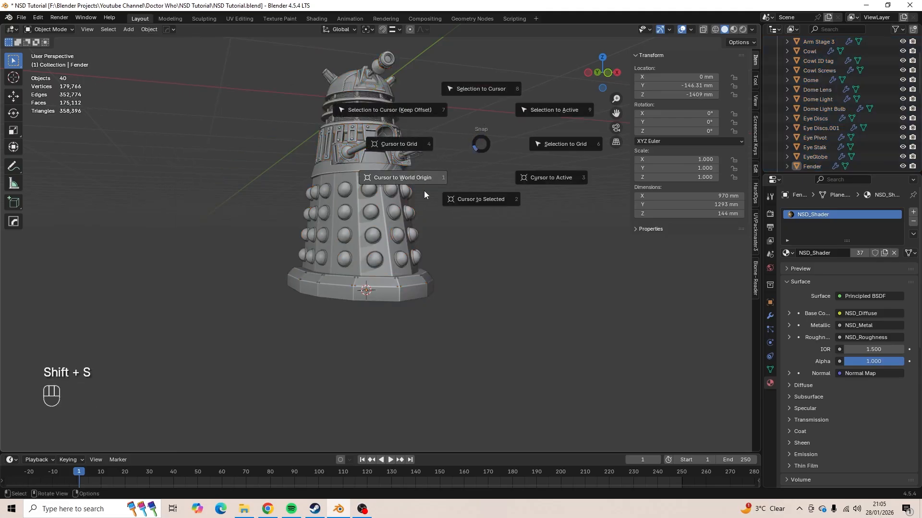
pyautogui.click(410, 181)
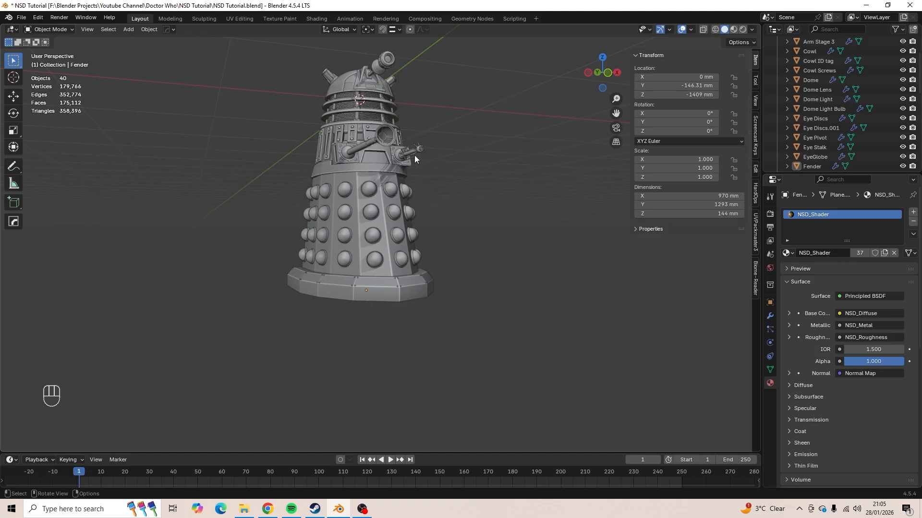
pyautogui.moveTo(415, 156); pyautogui.dragTo(409, 178, button='middle')
pyautogui.press('a')
pyautogui.keyDown('shift'); pyautogui.moveTo(464, 170); pyautogui.dragTo(419, 273, button='middle'); pyautogui.keyUp('shift')
pyautogui.hotkey('shift', 's')
pyautogui.click(470, 149)
pyautogui.scroll(-3, 439, 309)
pyautogui.scroll(3, 419, 274)
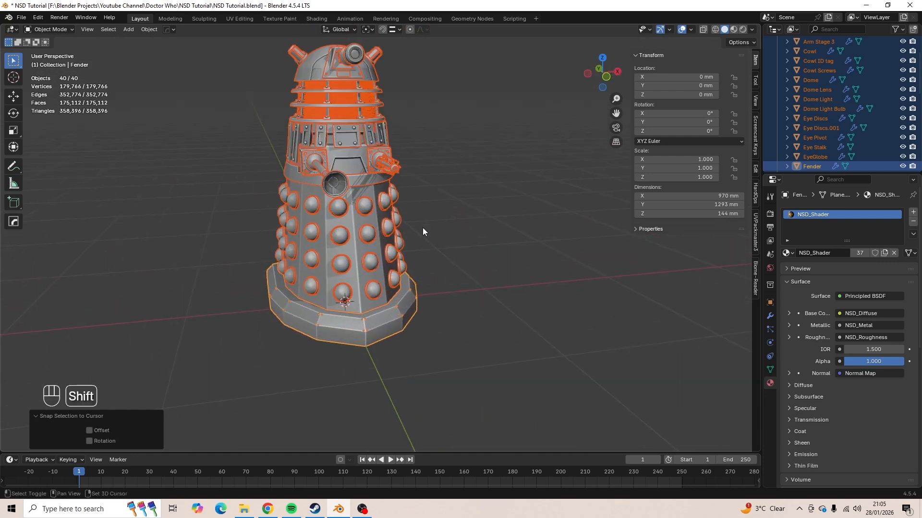
pyautogui.keyDown('shift'); pyautogui.moveTo(423, 227); pyautogui.dragTo(480, 201, button='middle'); pyautogui.keyUp('shift')
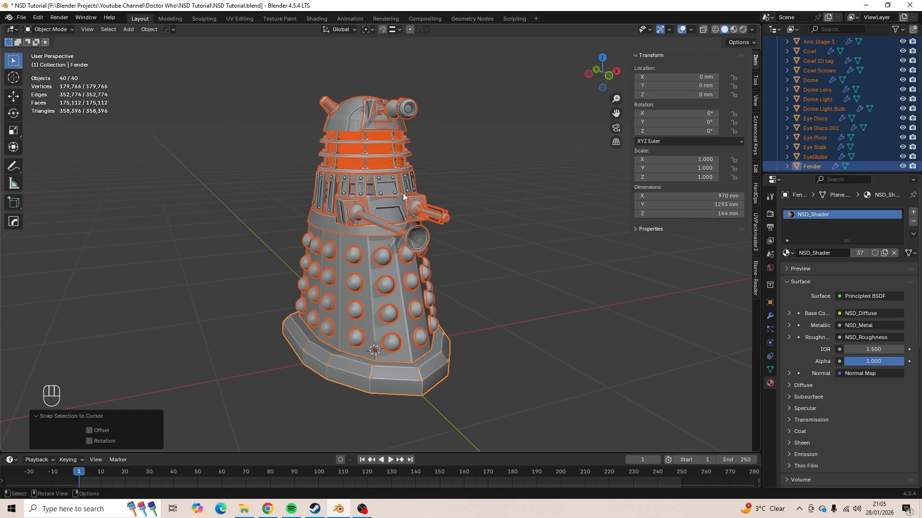
# - Apply All Transforms to every object of the Dalek, then clear the selection
pyautogui.hotkey('ctrl', 'a')
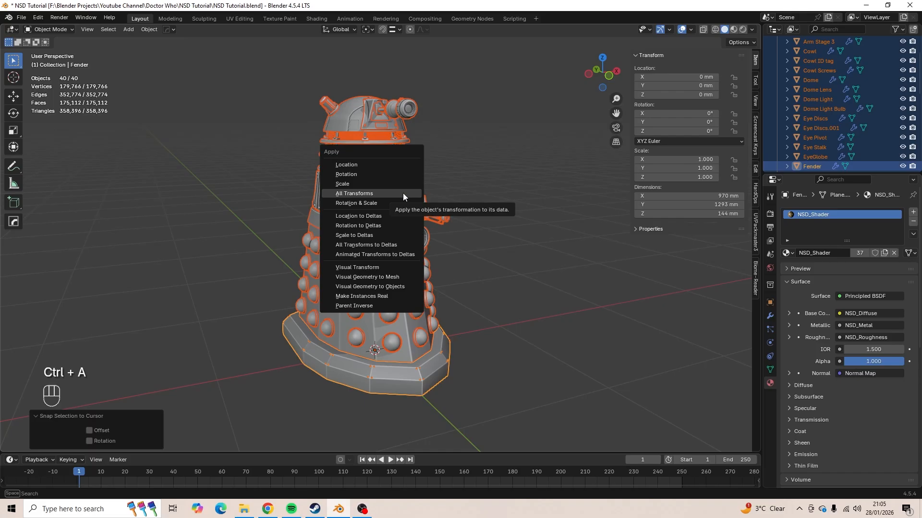
pyautogui.click(402, 193)
pyautogui.click(496, 172)
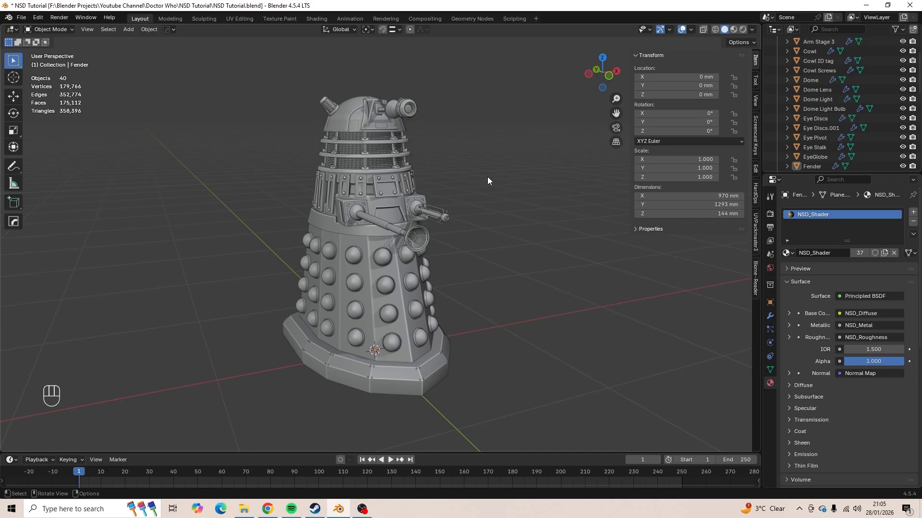
# - Add a cube-shaped empty at the world origin, working in the front orthographic view
pyautogui.moveTo(488, 180); pyautogui.dragTo(457, 218, button='middle')
pyautogui.scroll(2, 477, 211)
pyautogui.scroll(-2, 331, 216)
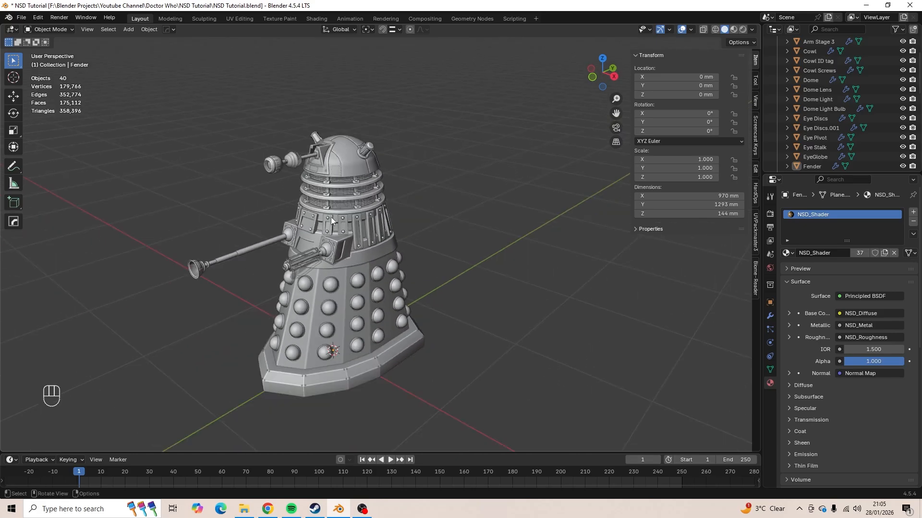
pyautogui.moveTo(331, 220); pyautogui.dragTo(424, 218, button='middle')
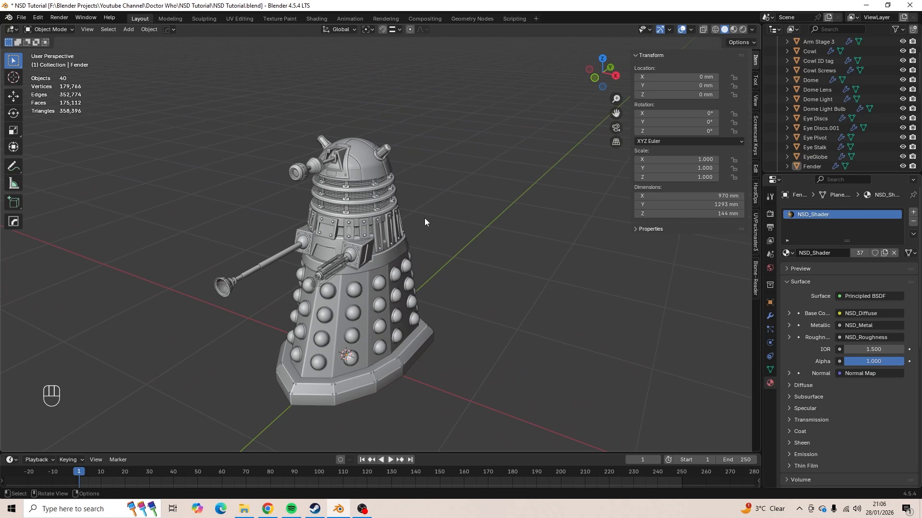
pyautogui.press('KP_1')
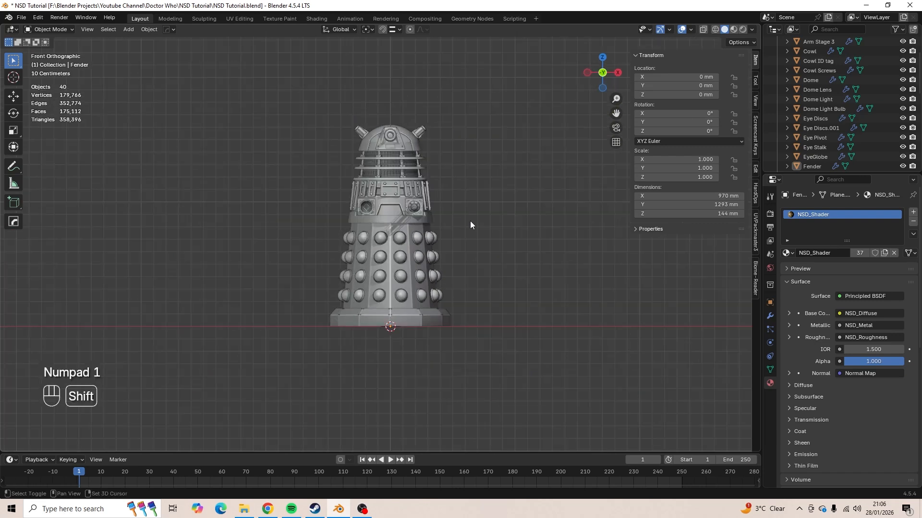
pyautogui.hotkey('shift', 'a')
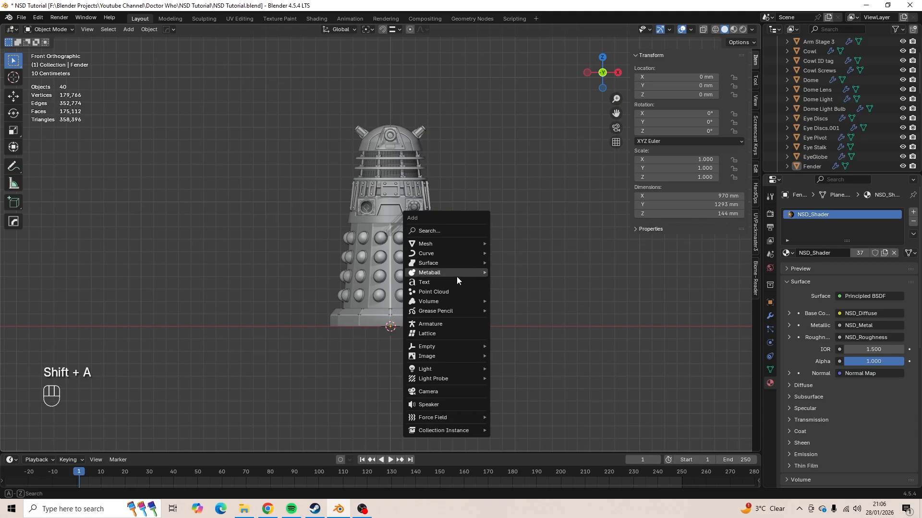
pyautogui.moveTo(446, 345)
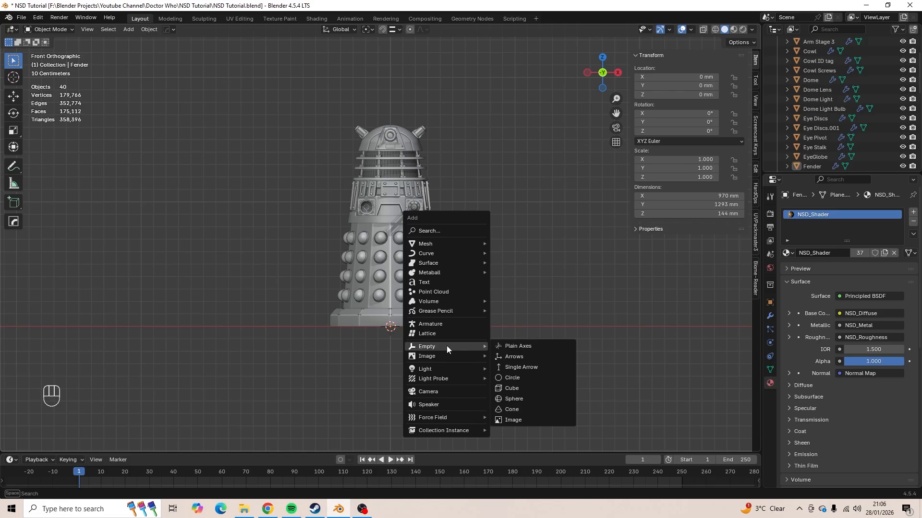
pyautogui.click(534, 388)
# - Move the cube empty up along Z by about 871 mm so that it encloses the Dalek
pyautogui.scroll(-4, 441, 272)
pyautogui.scroll(4, 441, 272)
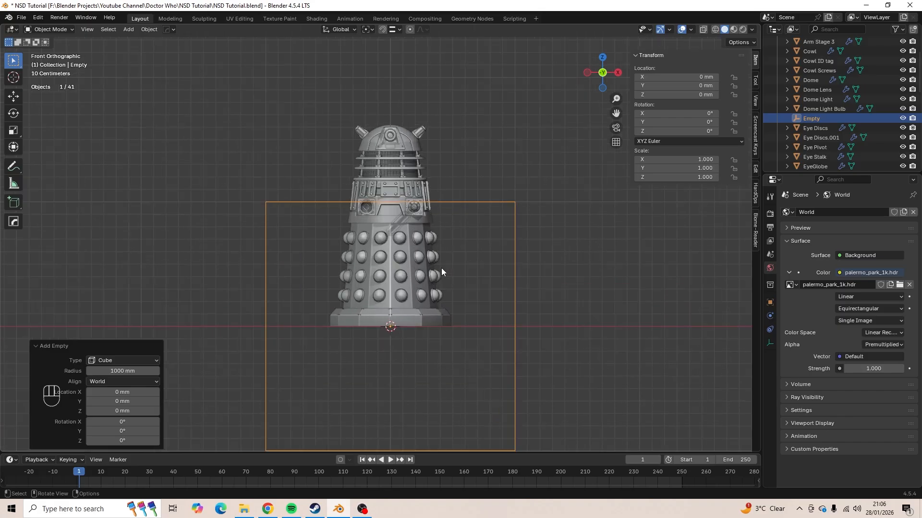
pyautogui.scroll(-3, 441, 272)
pyautogui.scroll(3, 442, 273)
pyautogui.scroll(-2, 440, 274)
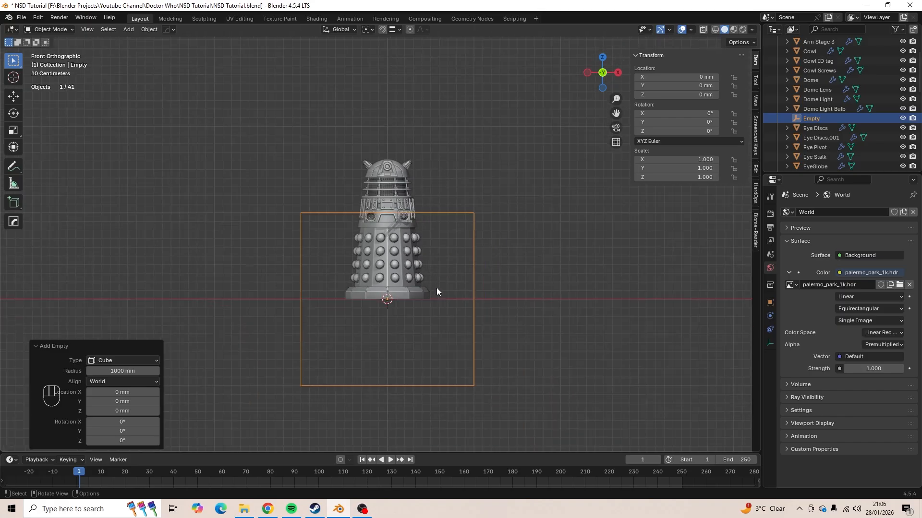
pyautogui.press('g')
pyautogui.press('z')
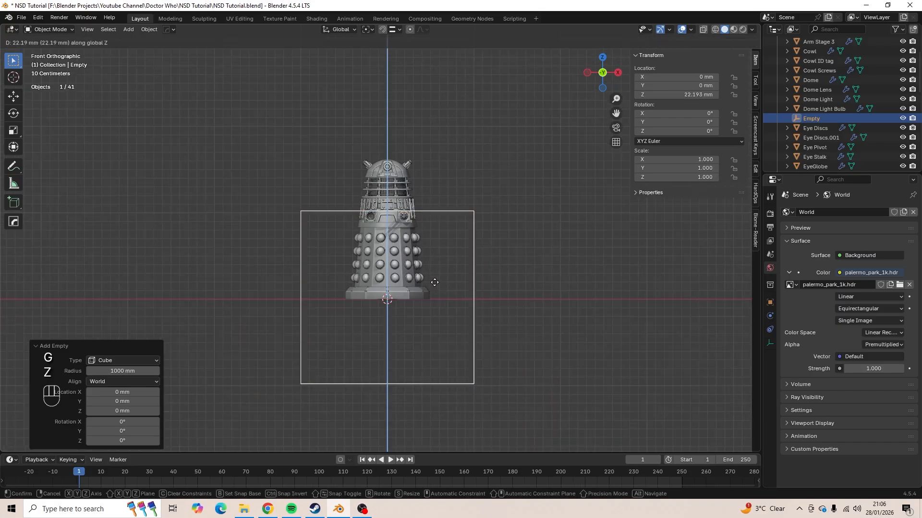
pyautogui.click(434, 216)
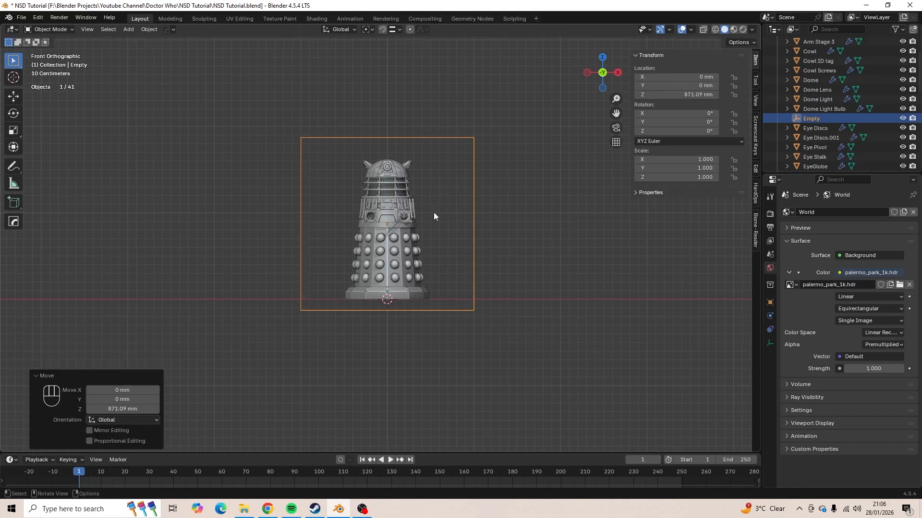
# - Scale the cube empty along X to about 0.527 to fit the Dalek's width in front view
pyautogui.press('Tab')
pyautogui.moveTo(432, 211)
pyautogui.mouseDown(button='middle')
pyautogui.moveTo(361, 222)
pyautogui.moveTo(423, 214)
pyautogui.mouseUp(button='middle')
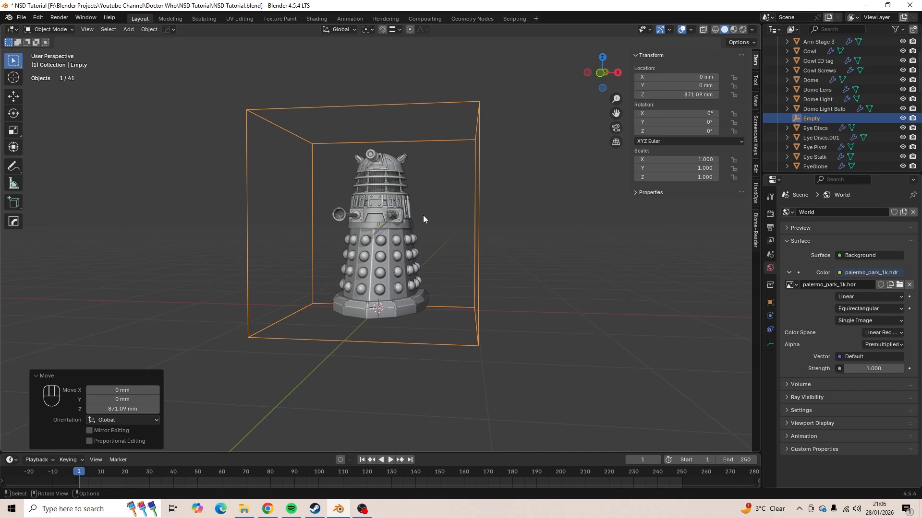
pyautogui.press('KP_1')
pyautogui.press('s')
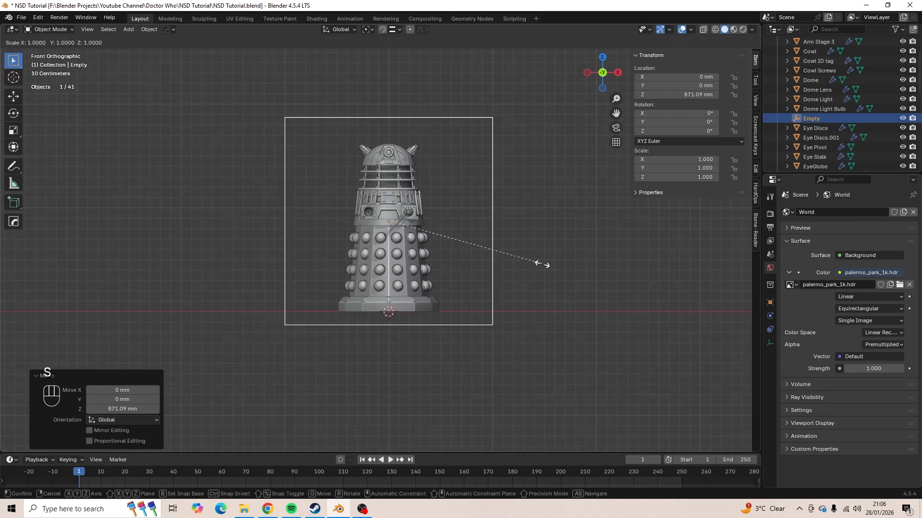
pyautogui.press('x')
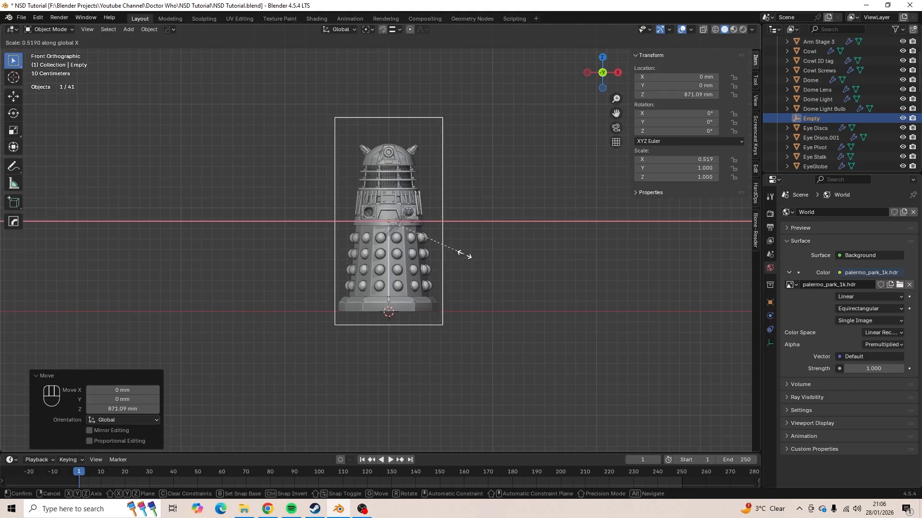
pyautogui.click(464, 256)
# - Scale the cube empty along Z to about 0.888 to fit the Dalek's height in front view
pyautogui.scroll(-3, 466, 257)
pyautogui.press('KP_3')
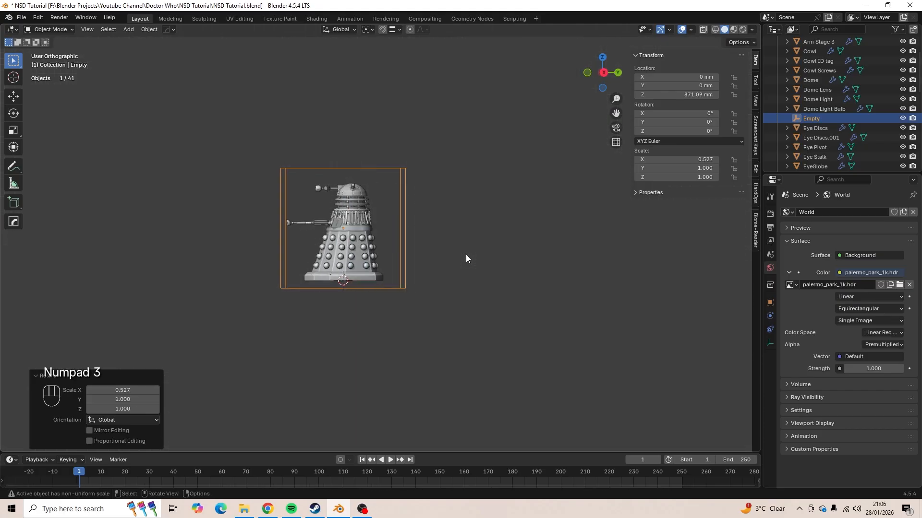
pyautogui.scroll(5, 465, 258)
pyautogui.scroll(-2, 481, 275)
pyautogui.keyDown('shift'); pyautogui.moveTo(482, 272); pyautogui.dragTo(488, 287, button='middle'); pyautogui.keyUp('shift')
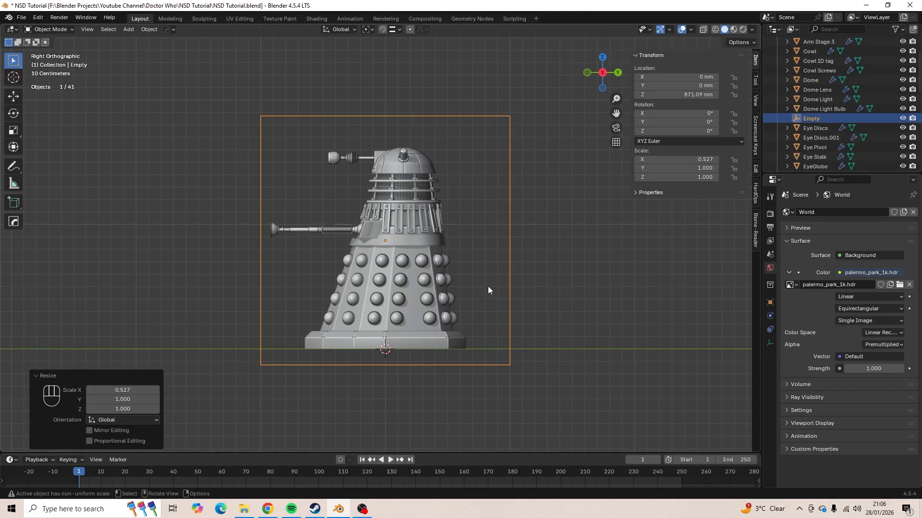
pyautogui.scroll(-3, 488, 290)
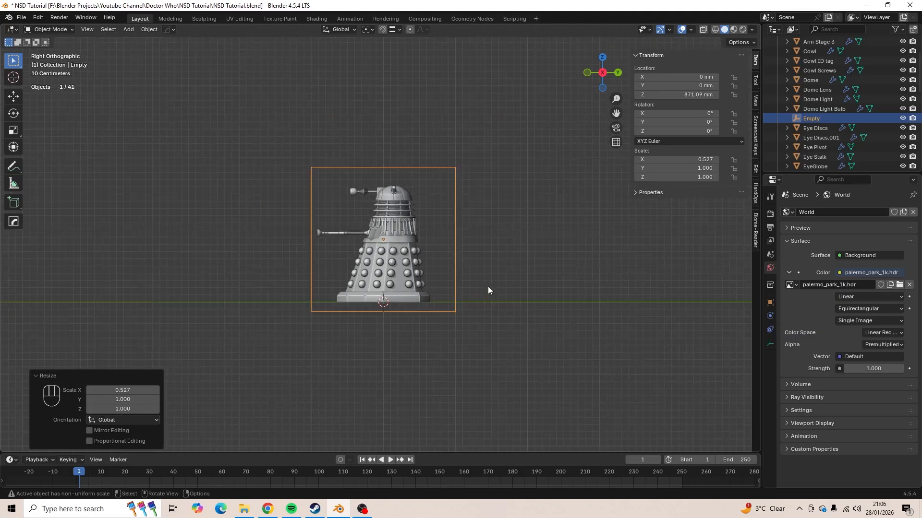
pyautogui.press('KP_1')
pyautogui.scroll(3, 488, 286)
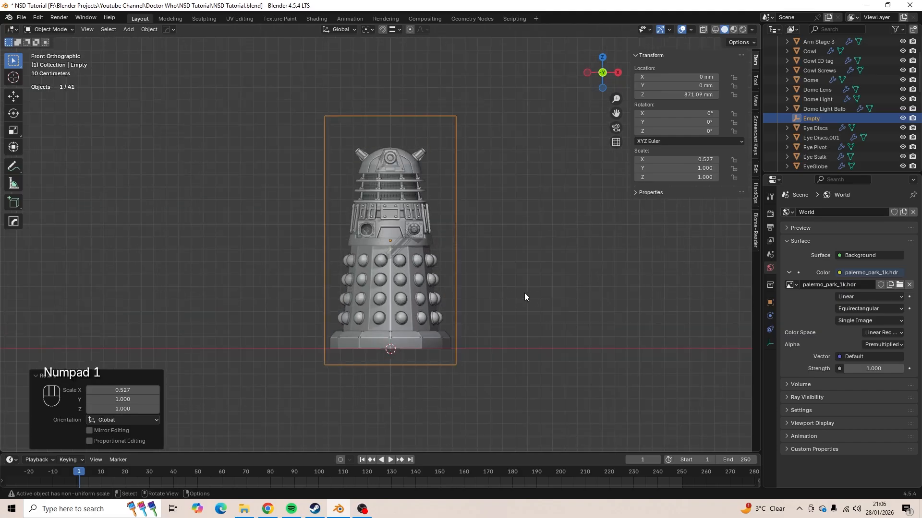
pyautogui.press('s')
pyautogui.press('z')
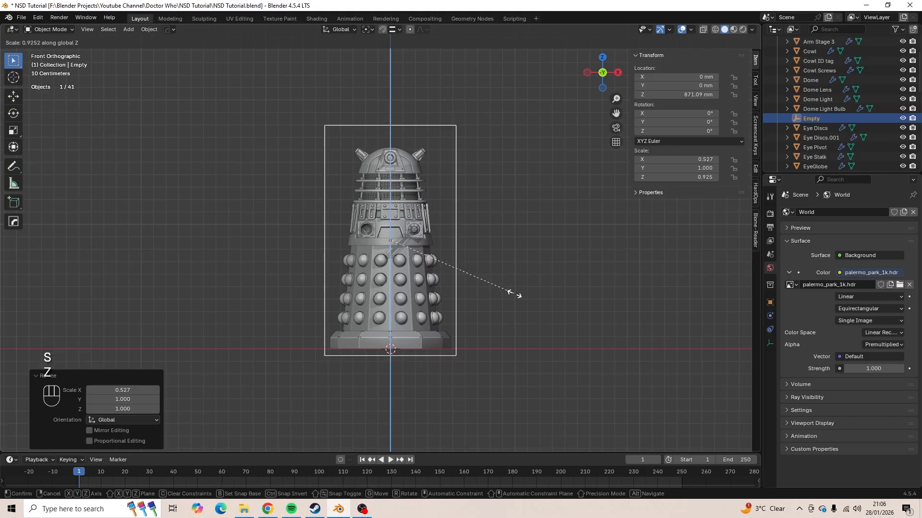
pyautogui.click(509, 292)
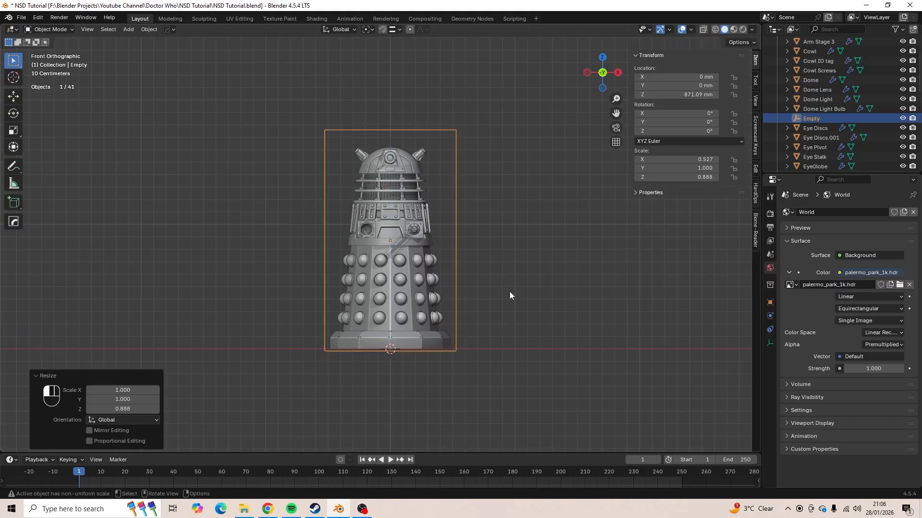
# - Rename the cube empty as "NSD_Master Control"
pyautogui.doubleClick(811, 118)
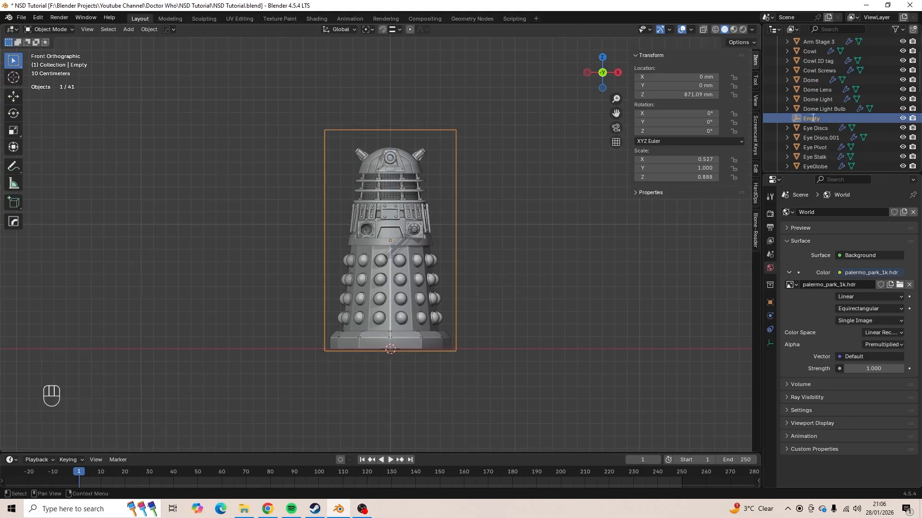
pyautogui.scroll(-2, 816, 144)
pyautogui.write('NSD_')
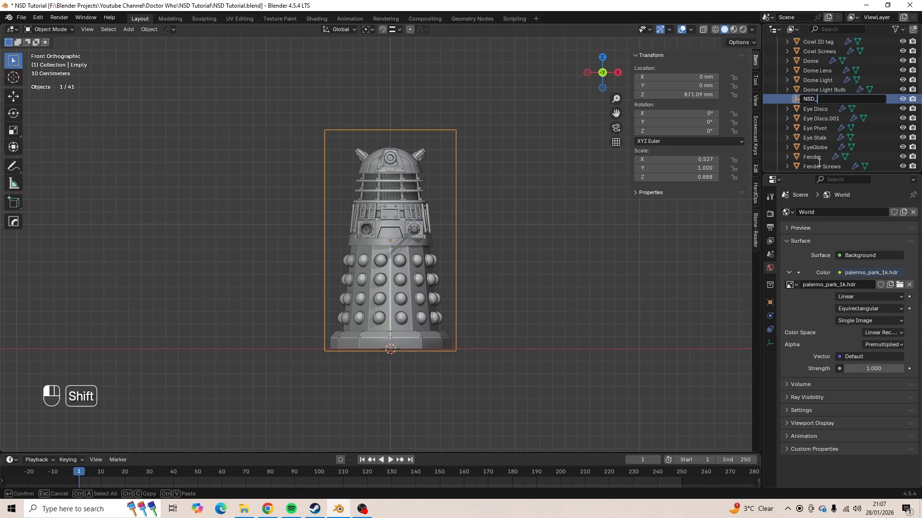
pyautogui.write('Master ')
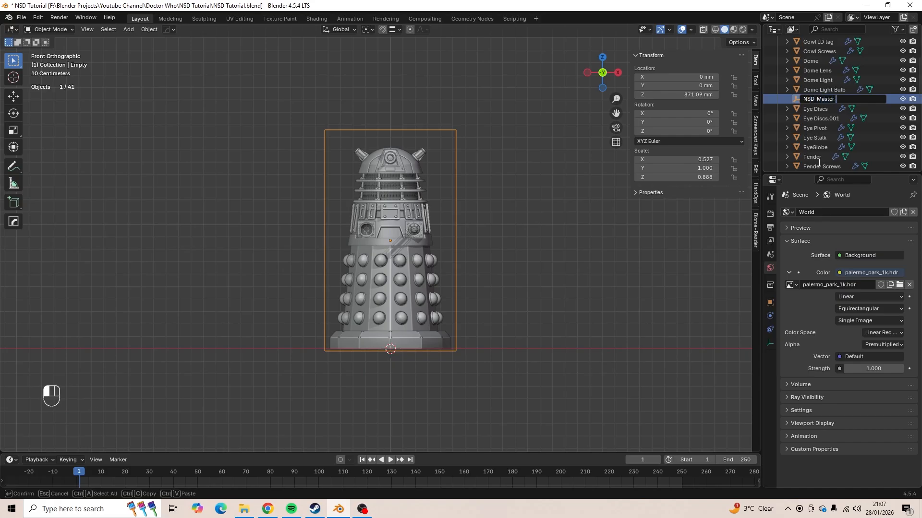
pyautogui.write('Control')
pyautogui.press('Return')
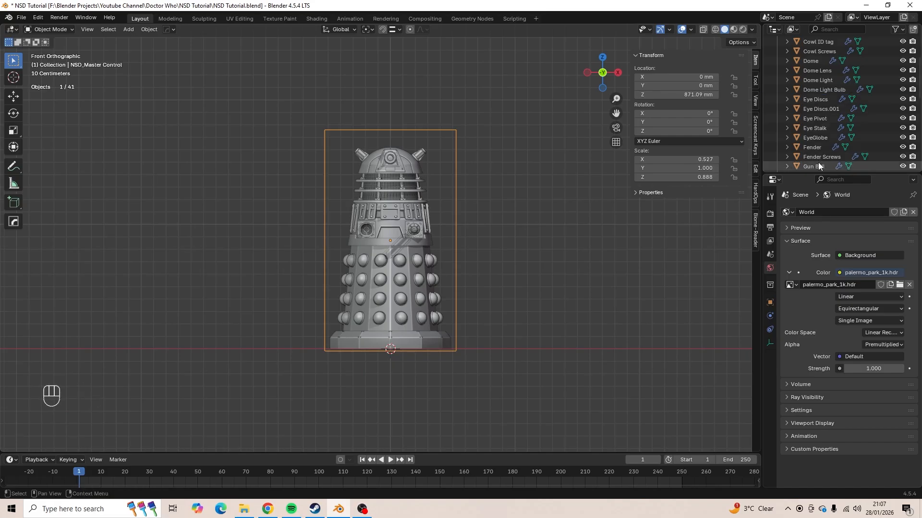
# - Parent all Dalek parts to the NSD_Master Control empty using Object (Keep Transform)
pyautogui.moveTo(540, 172)
pyautogui.mouseDown(button='middle')
pyautogui.moveTo(511, 204)
pyautogui.moveTo(543, 189)
pyautogui.mouseUp(button='middle')
pyautogui.press('a')
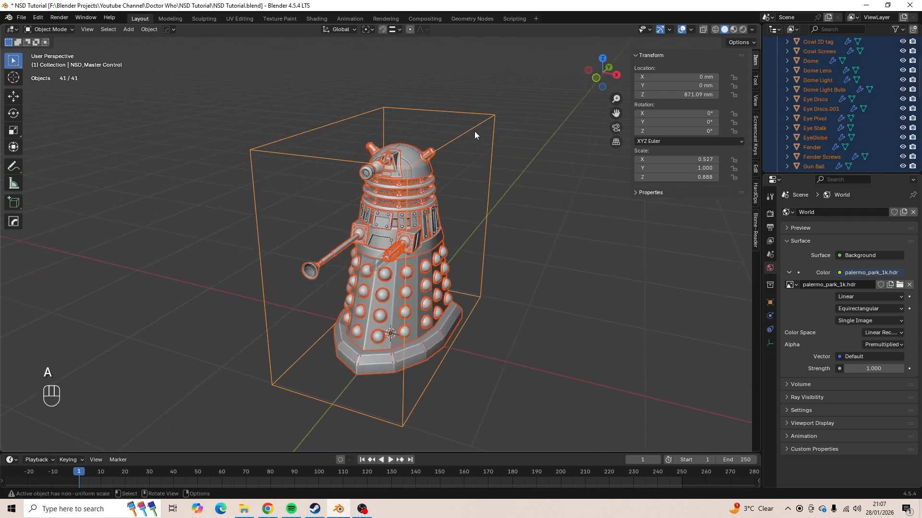
pyautogui.press('shift')
pyautogui.keyDown('shift'); pyautogui.click(473, 127); pyautogui.keyUp('shift')
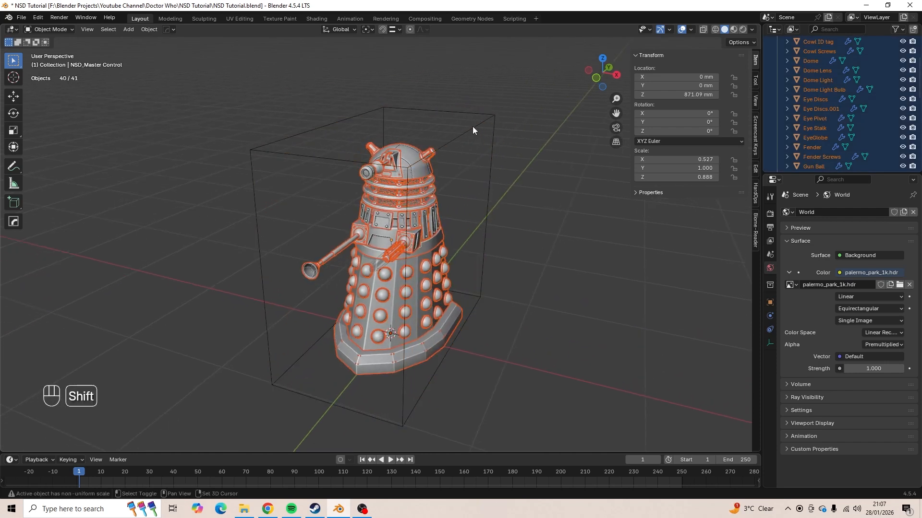
pyautogui.keyDown('shift'); pyautogui.click(474, 128); pyautogui.keyUp('shift')
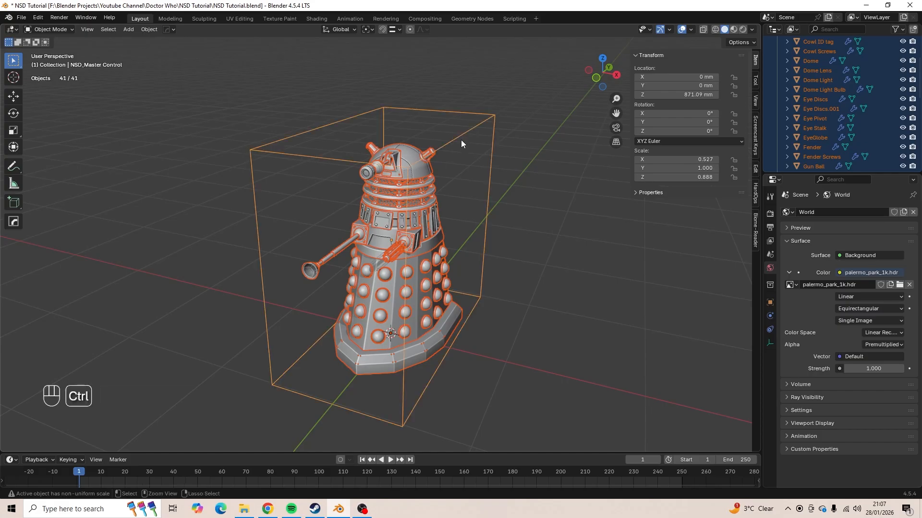
pyautogui.hotkey('ctrl', 'p')
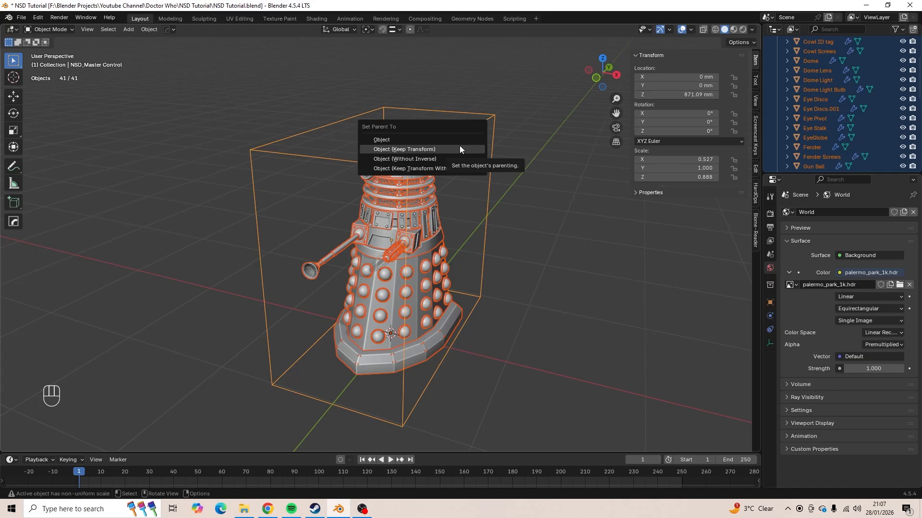
pyautogui.click(462, 146)
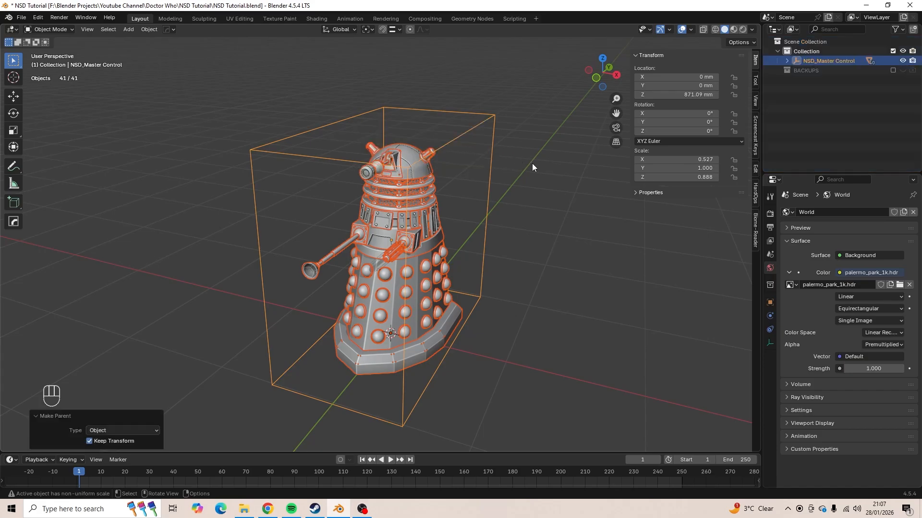
# - Select only the NSD_Master Control empty, move it freely to test the parenting, and undo the move
pyautogui.click(474, 148)
pyautogui.click(458, 139)
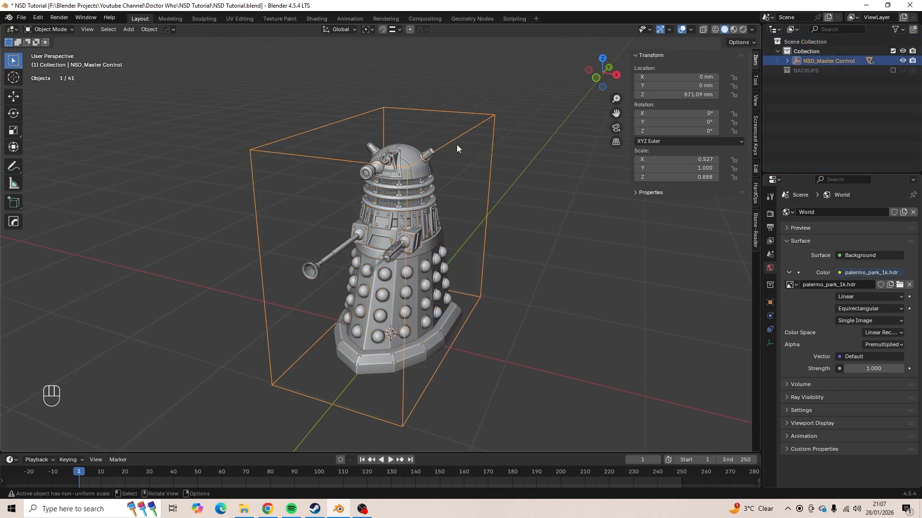
pyautogui.moveTo(479, 178); pyautogui.dragTo(462, 165, button='middle')
pyautogui.scroll(2, 451, 198)
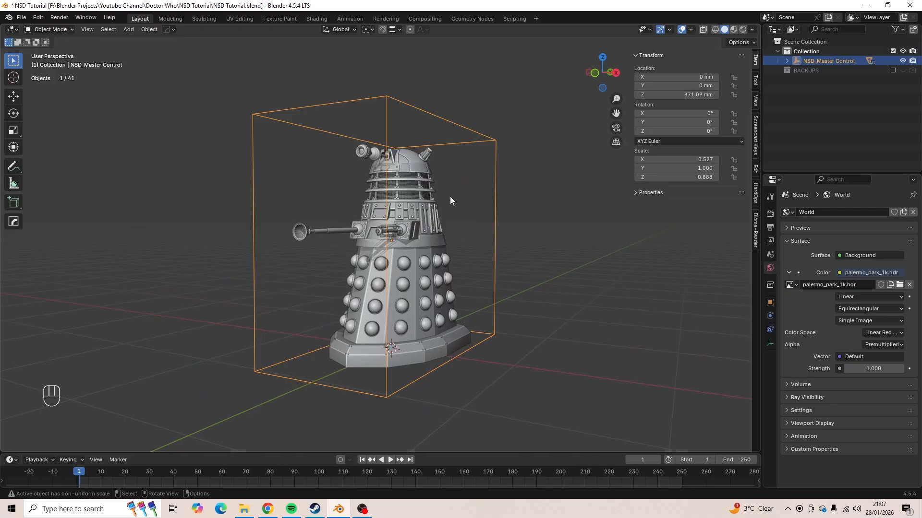
pyautogui.scroll(-3, 443, 190)
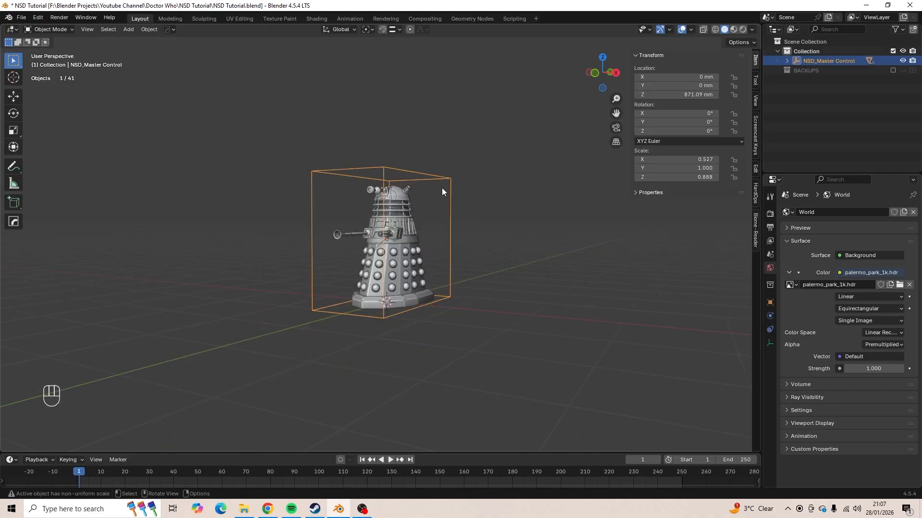
pyautogui.press('g')
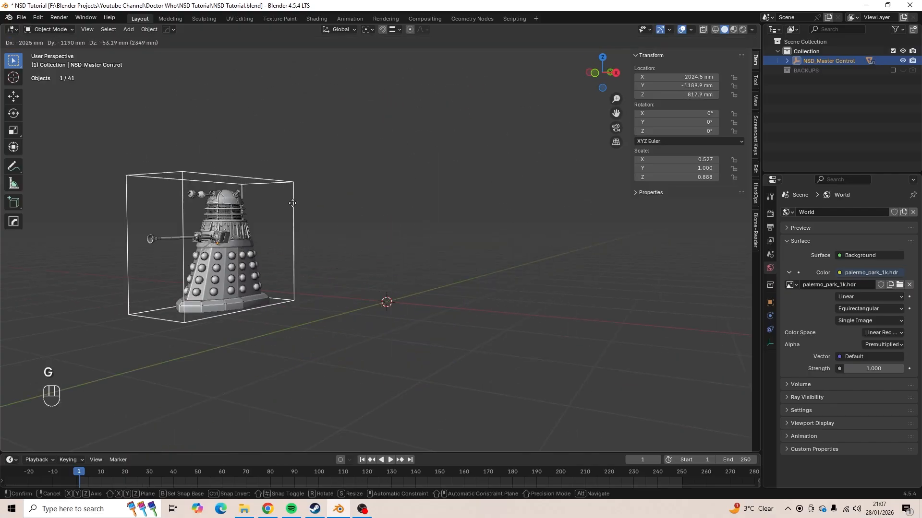
pyautogui.click(409, 159)
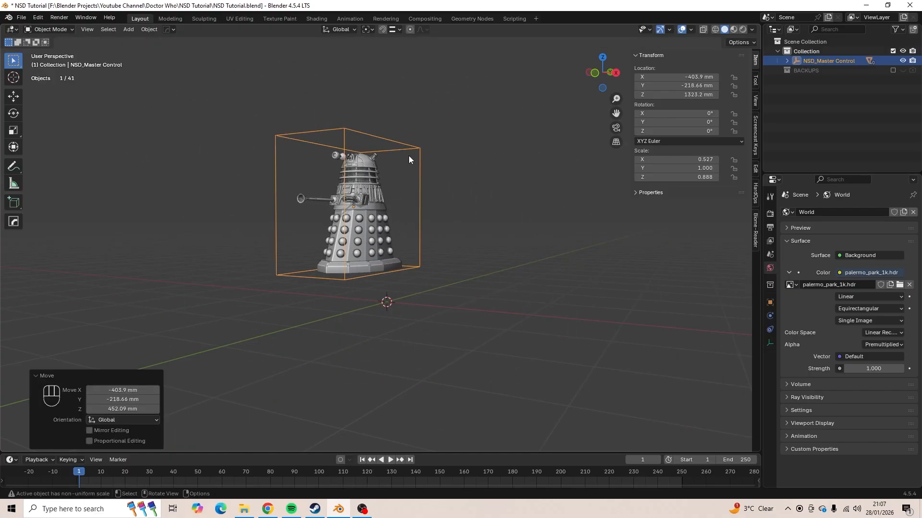
pyautogui.hotkey('ctrl', 'z')
pyautogui.moveTo(454, 173); pyautogui.dragTo(421, 193, button='middle')
pyautogui.scroll(3, 436, 209)
pyautogui.scroll(-2, 430, 201)
pyautogui.scroll(-3, 419, 197)
pyautogui.scroll(1, 417, 201)
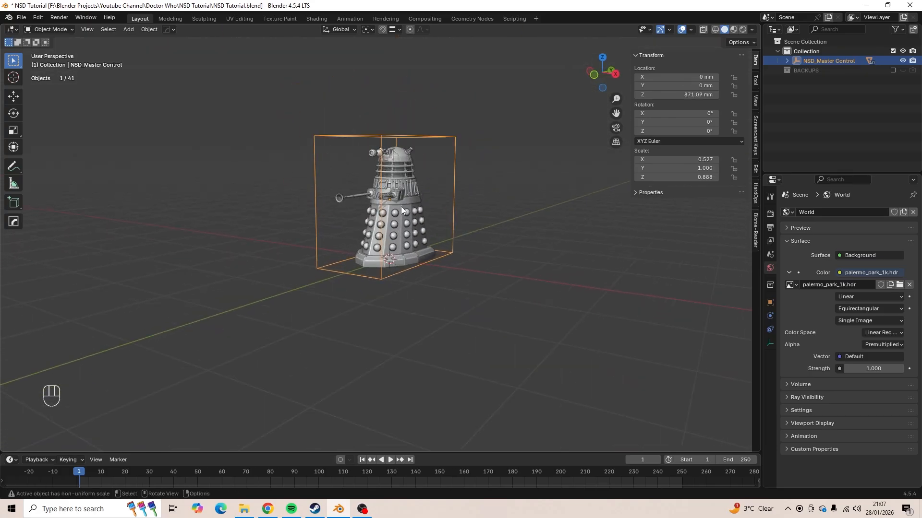
pyautogui.keyDown('shift'); pyautogui.moveTo(399, 208); pyautogui.dragTo(442, 264, button='middle'); pyautogui.keyUp('shift')
pyautogui.scroll(3, 443, 264)
pyautogui.keyDown('shift'); pyautogui.moveTo(600, 308); pyautogui.dragTo(587, 263, button='middle'); pyautogui.keyUp('shift')
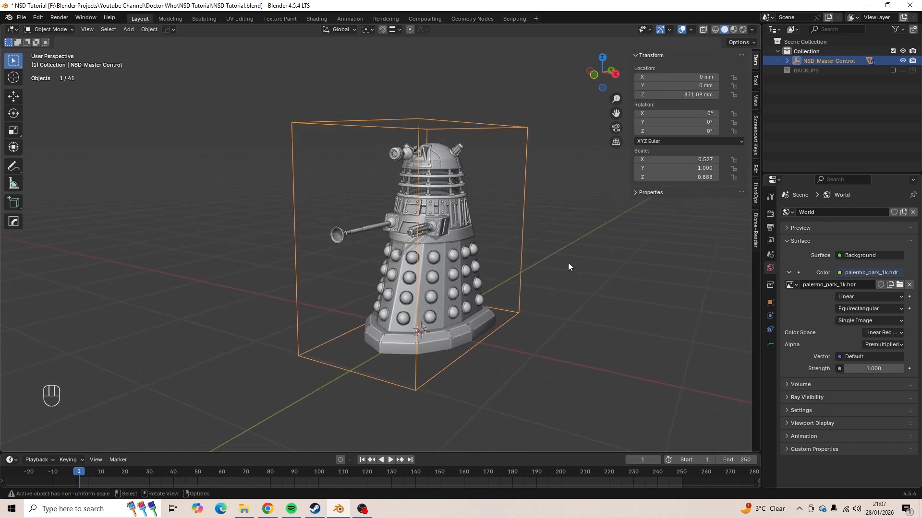
# - Review the object constraints available for the NSD_Master Control empty without adding one
pyautogui.click(514, 127)
pyautogui.click(771, 330)
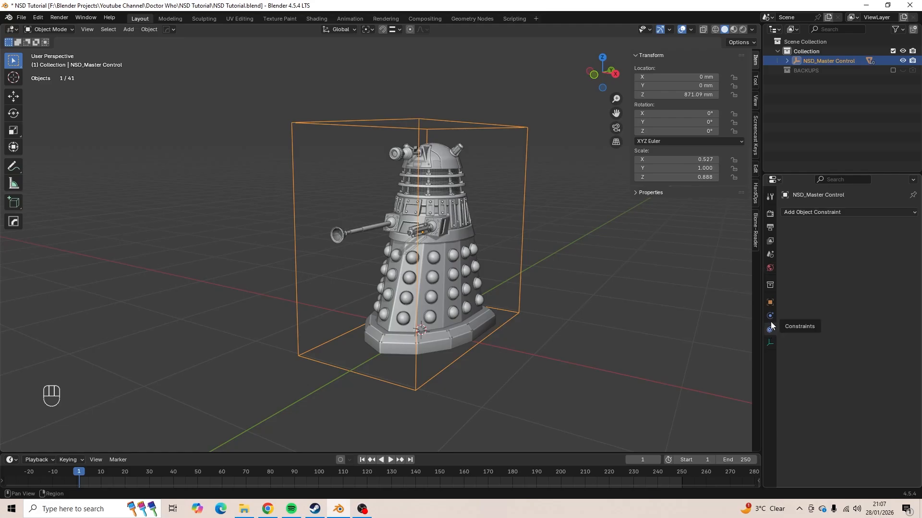
pyautogui.click(817, 213)
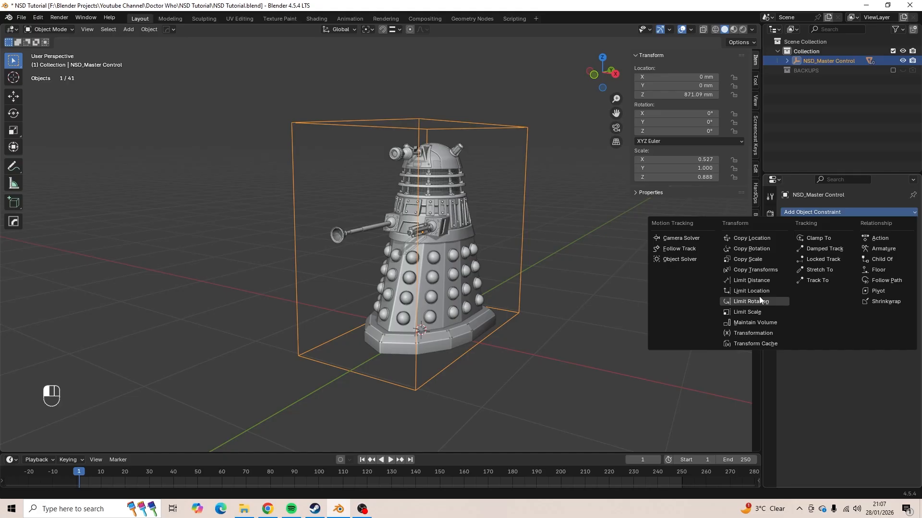
pyautogui.click(581, 231)
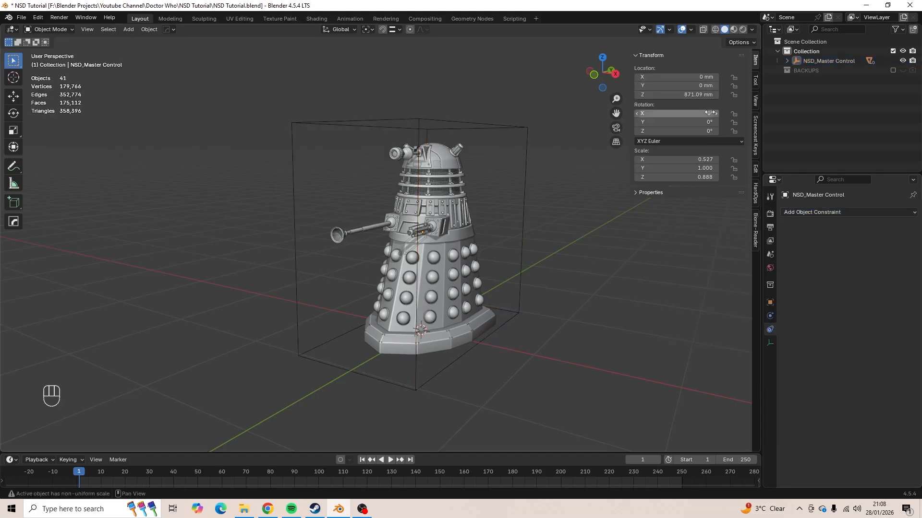
# - Lock the Z location and the X and Y rotation of the NSD_Master Control empty
pyautogui.click(733, 95)
pyautogui.click(525, 133)
pyautogui.press('g')
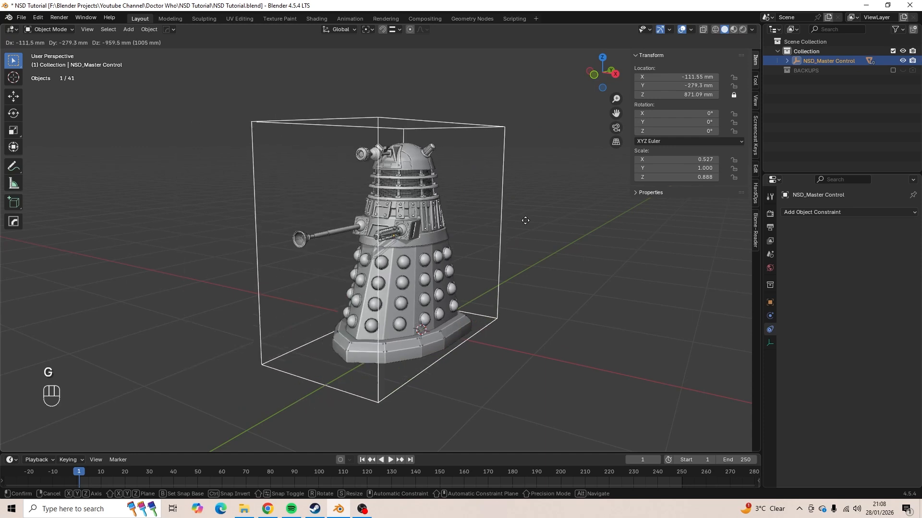
pyautogui.press('Escape')
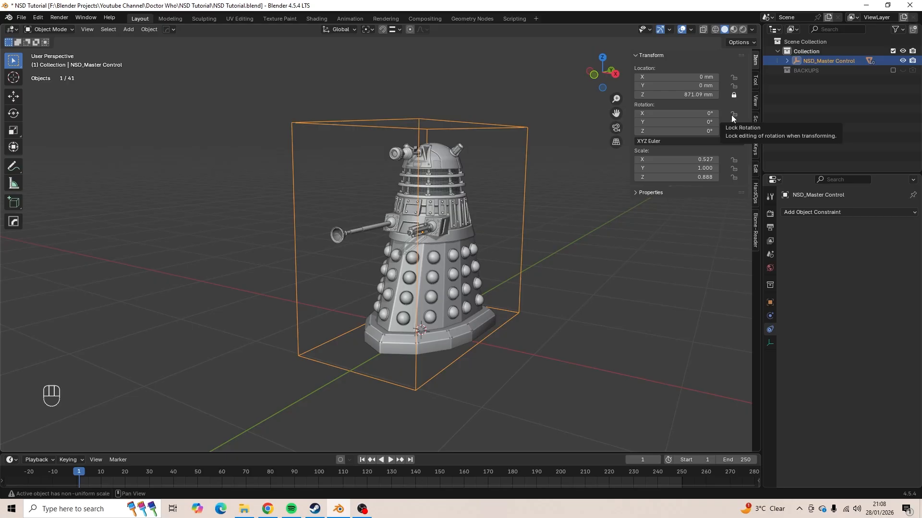
pyautogui.moveTo(733, 114); pyautogui.dragTo(734, 123)
# - Test the locks on the control empty with a free move, rotations and a Z move, and undo the free move
pyautogui.scroll(-2, 495, 254)
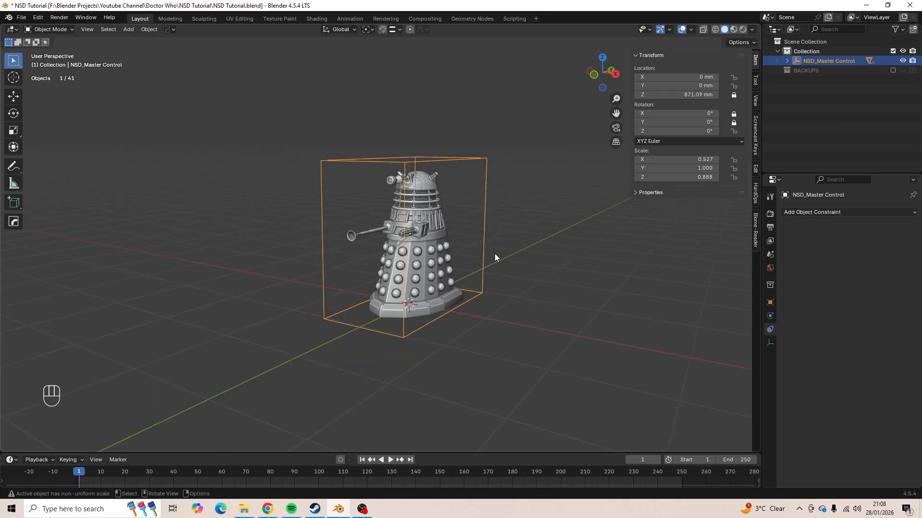
pyautogui.press('g')
pyautogui.click(352, 322)
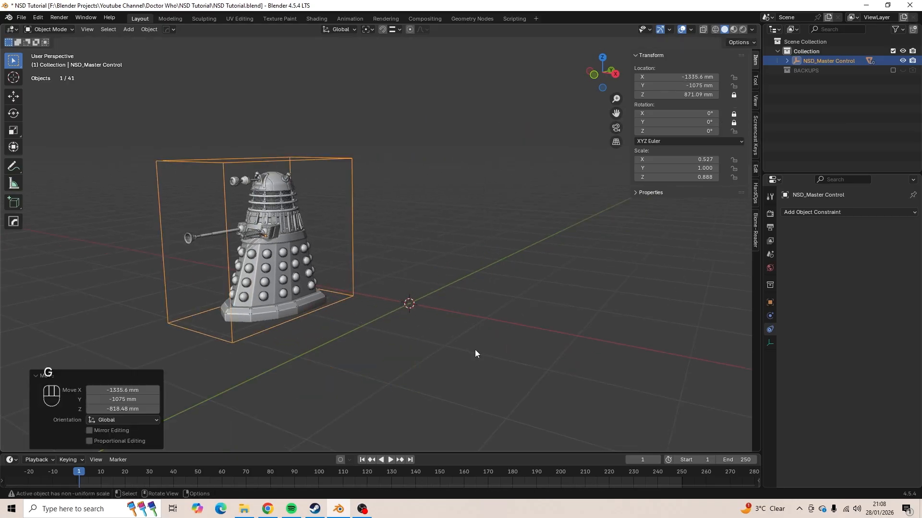
pyautogui.press('r')
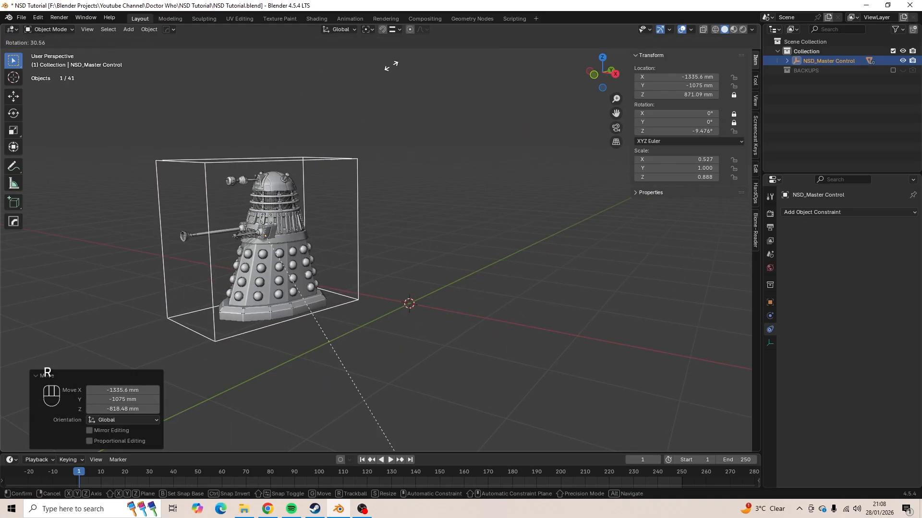
pyautogui.press('Escape')
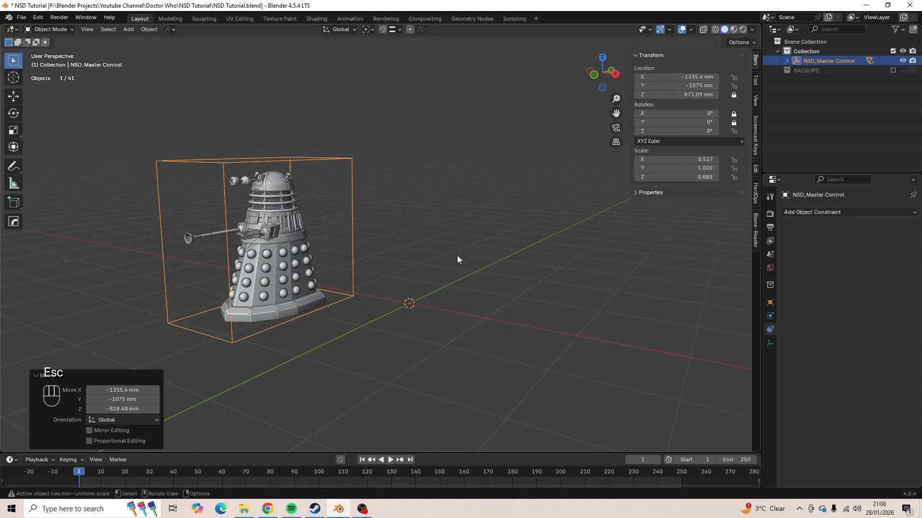
pyautogui.press('r')
pyautogui.press('x')
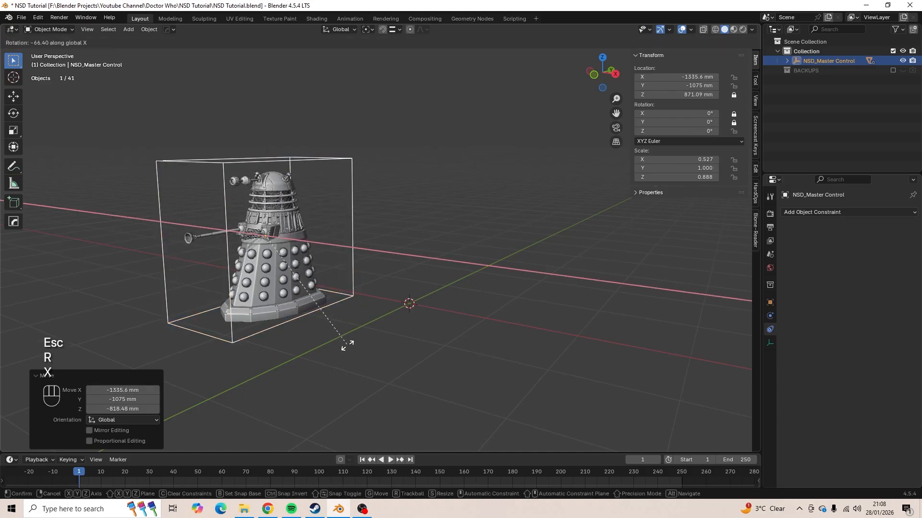
pyautogui.press('Escape')
pyautogui.press('g')
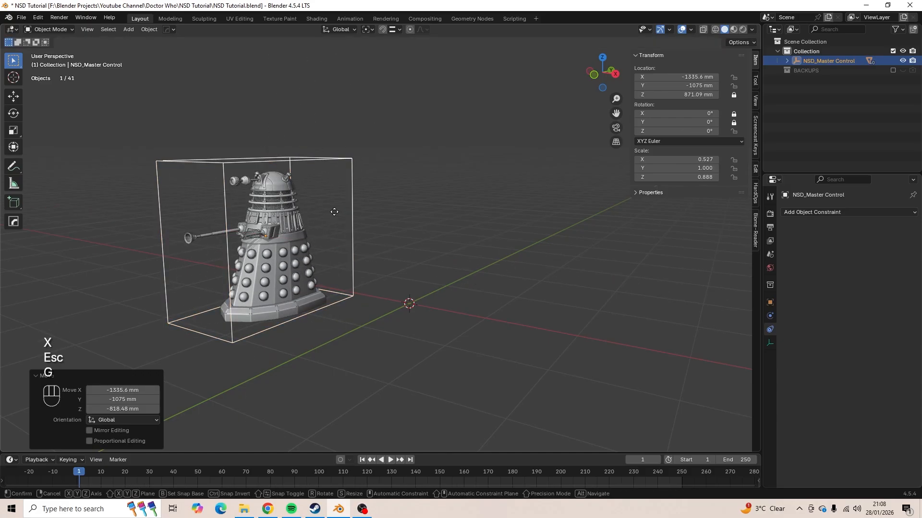
pyautogui.press('z')
pyautogui.press('Escape')
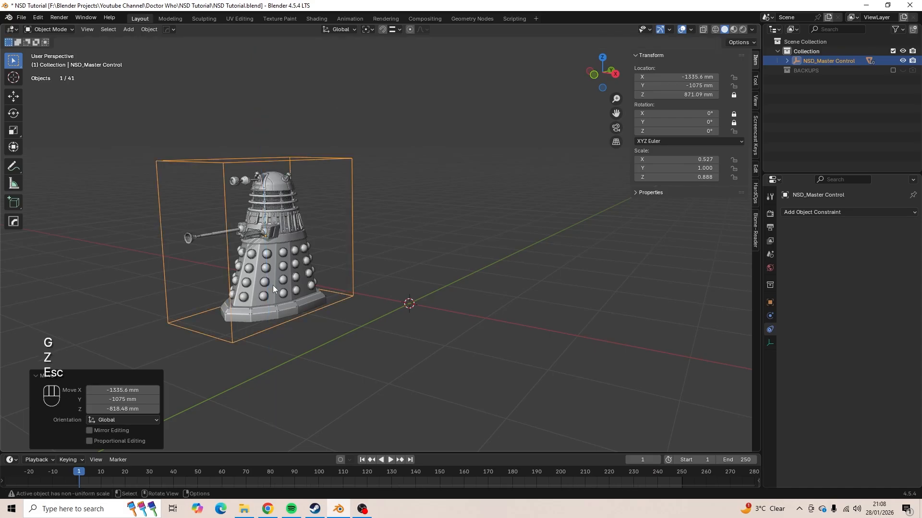
pyautogui.hotkey('ctrl', 'z')
# - Try applying the scale of the NSD_Master Control empty, then undo it and deselect the empty
pyautogui.click(560, 277)
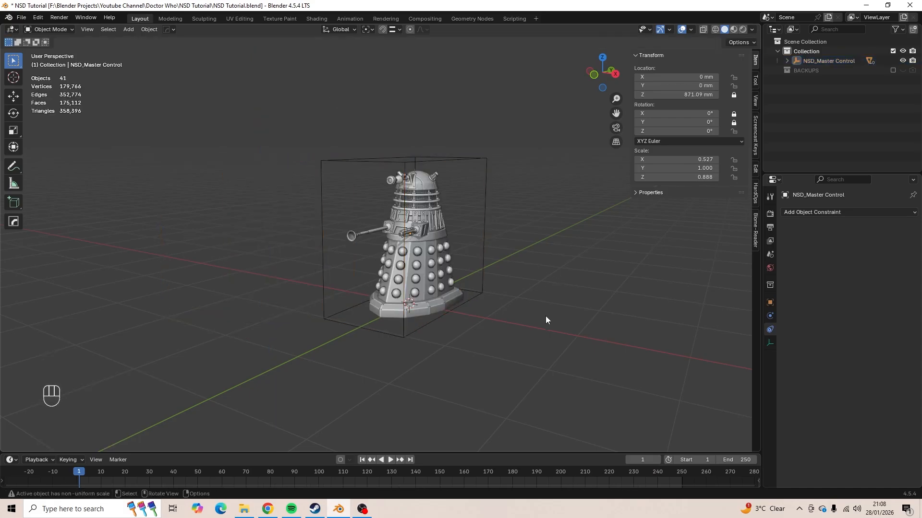
pyautogui.moveTo(540, 289); pyautogui.dragTo(509, 203, button='middle')
pyautogui.click(493, 156)
pyautogui.hotkey('ctrl', 'a')
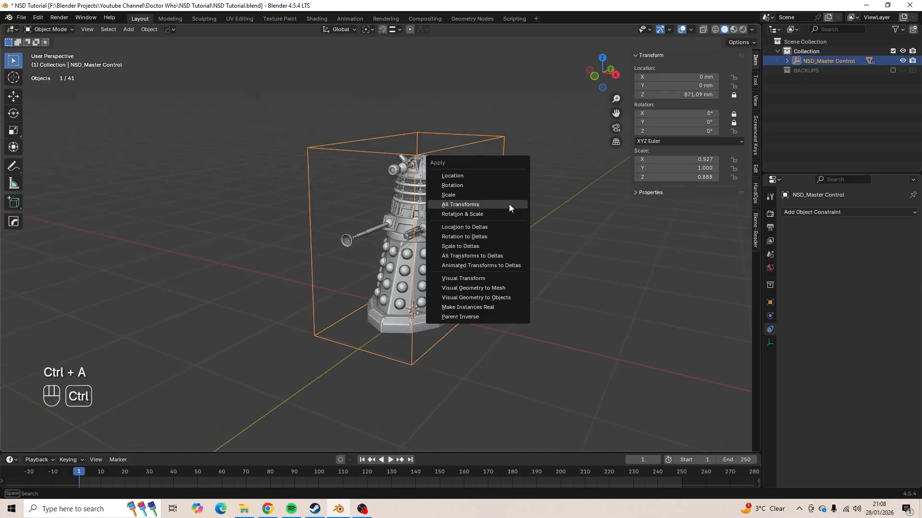
pyautogui.click(509, 195)
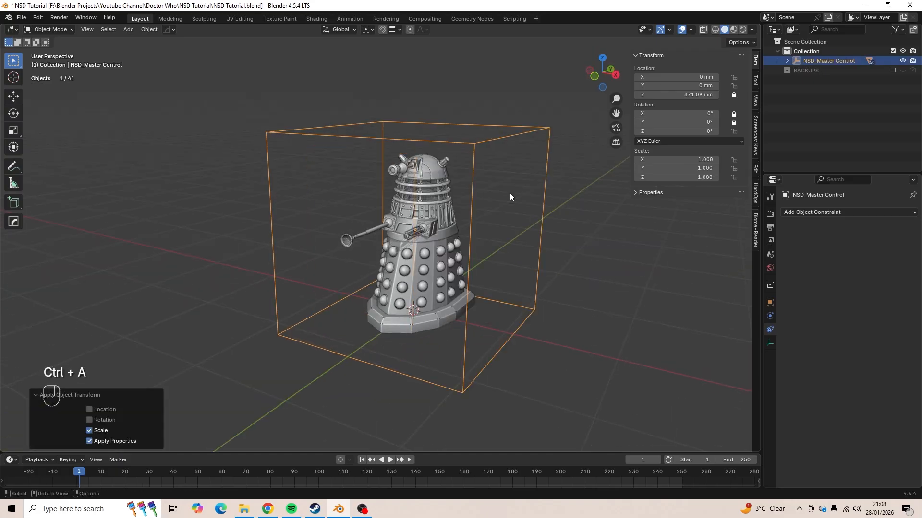
pyautogui.moveTo(512, 193); pyautogui.dragTo(459, 332, button='middle')
pyautogui.hotkey('ctrl', 'z')
pyautogui.click(563, 223)
# - Expand the children of NSD_Master Control and examine the Dalek's dome and eye stalk up close
pyautogui.scroll(4, 480, 283)
pyautogui.scroll(3, 459, 344)
pyautogui.scroll(2, 468, 321)
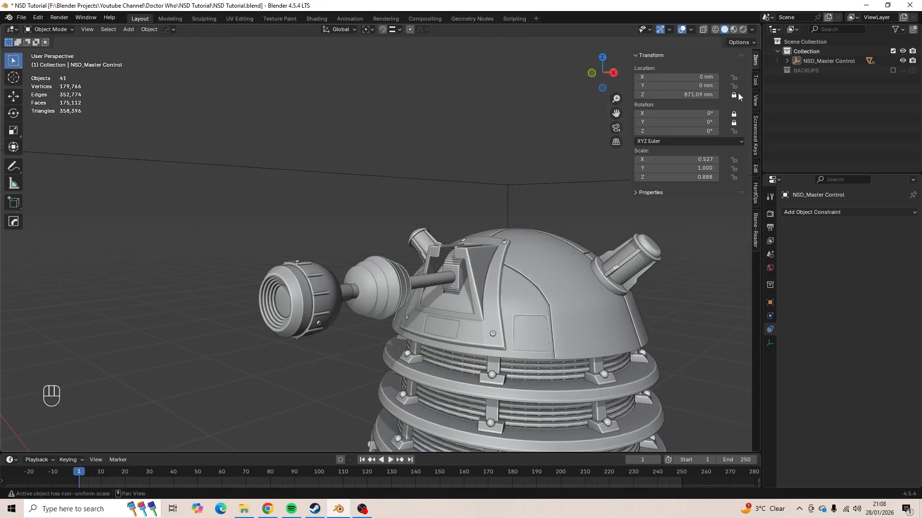
pyautogui.click(787, 61)
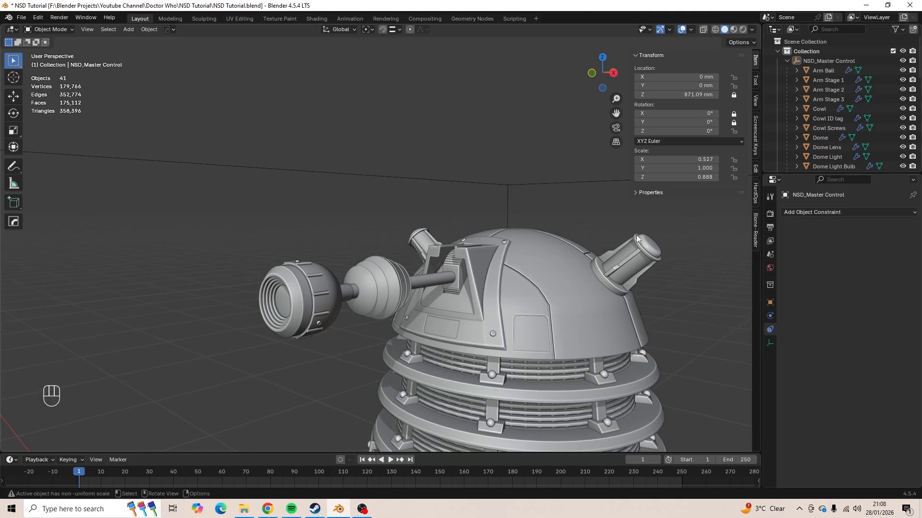
pyautogui.moveTo(393, 272); pyautogui.dragTo(390, 321, button='middle')
pyautogui.keyDown('shift'); pyautogui.moveTo(389, 321); pyautogui.dragTo(448, 297, button='middle'); pyautogui.keyUp('shift')
pyautogui.scroll(3, 497, 275)
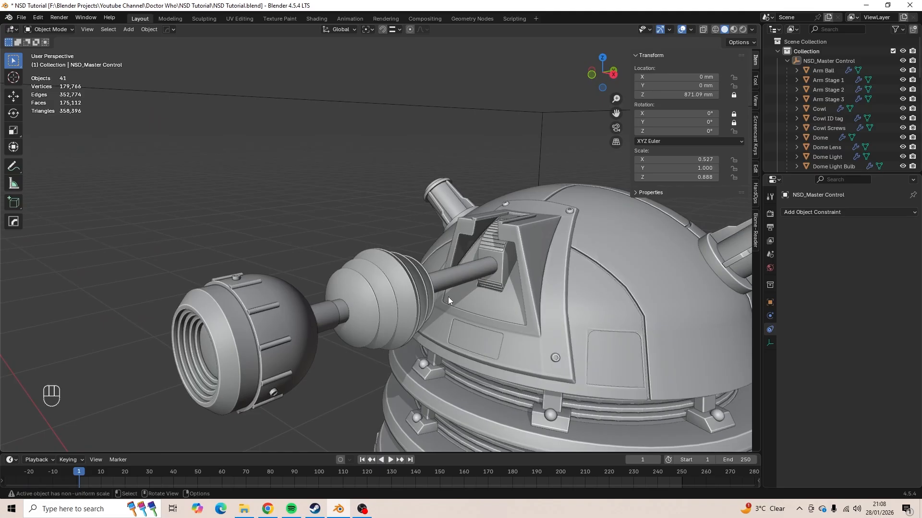
pyautogui.scroll(-2, 444, 284)
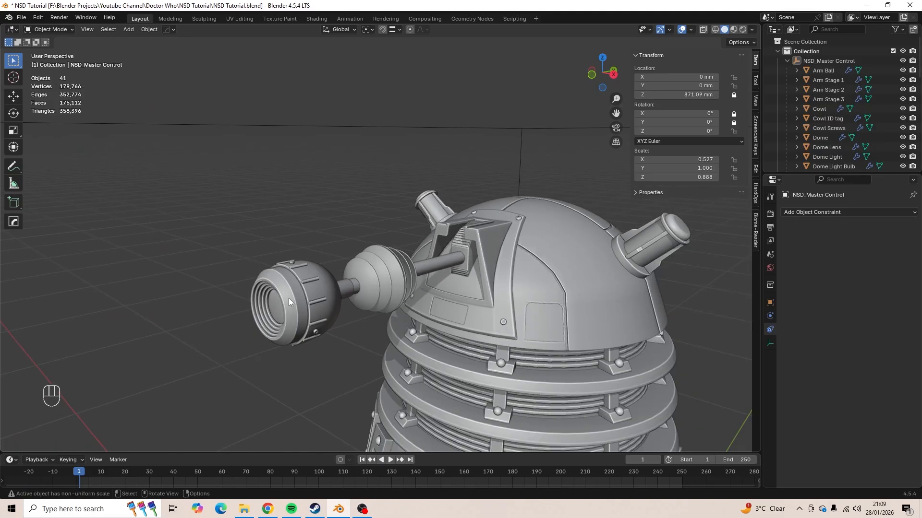
# - Parent the EyeGlobe to the Eye Stalk with Object (Keep Transform)
pyautogui.scroll(2, 340, 275)
pyautogui.scroll(1, 340, 275)
pyautogui.moveTo(340, 274); pyautogui.dragTo(367, 222, button='middle')
pyautogui.moveTo(366, 221); pyautogui.dragTo(359, 246, button='middle')
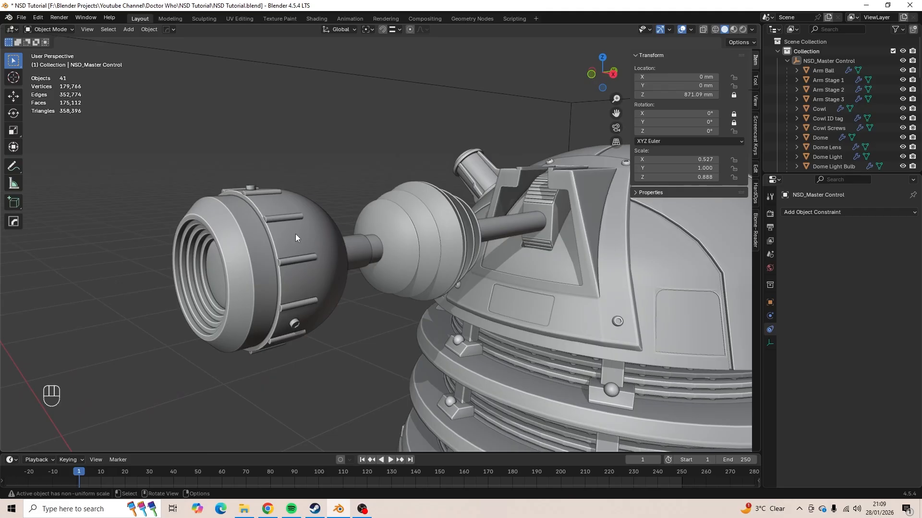
pyautogui.click(253, 235)
pyautogui.moveTo(301, 238); pyautogui.dragTo(312, 253, button='middle')
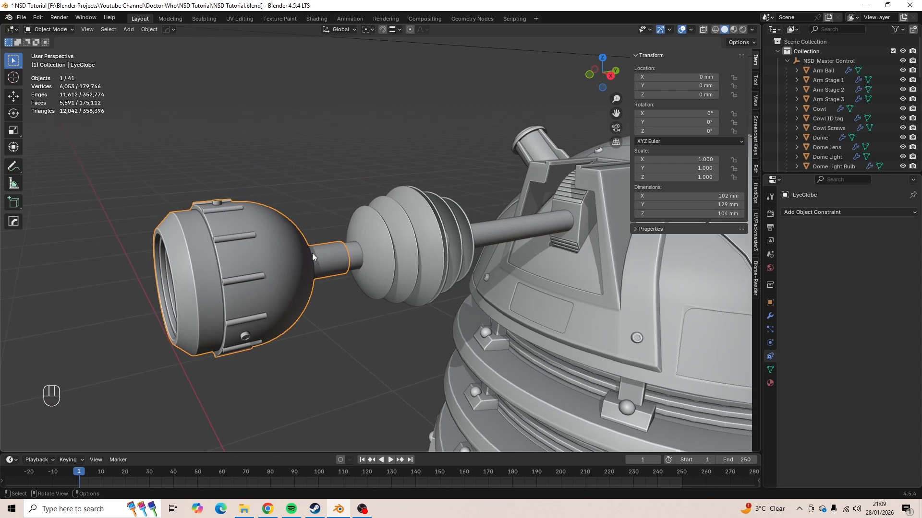
pyautogui.keyDown('shift'); pyautogui.click(356, 249); pyautogui.keyUp('shift')
pyautogui.keyDown('shift'); pyautogui.moveTo(356, 250); pyautogui.dragTo(392, 277, button='middle'); pyautogui.keyUp('shift')
pyautogui.hotkey('ctrl', 'p')
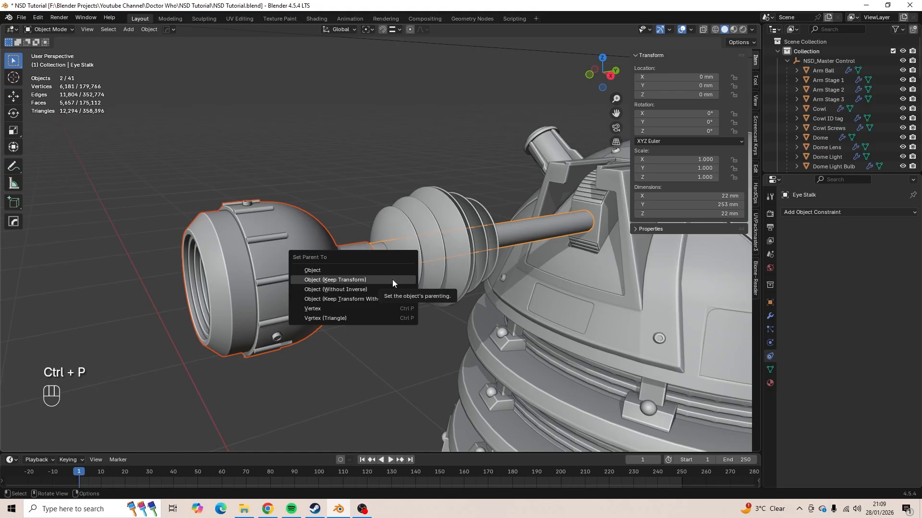
pyautogui.click(396, 280)
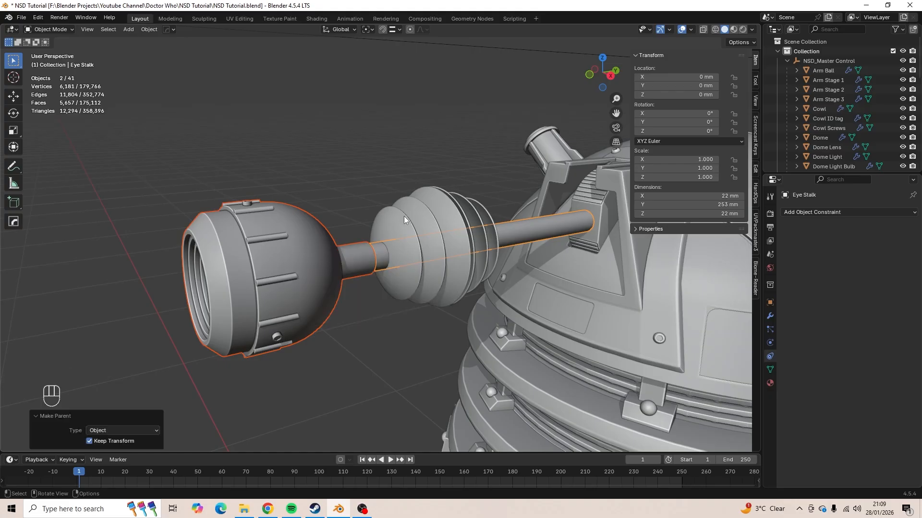
# - Parent the front set of eye discs, Eye Discs.001, to the Eye Stalk with Object (Keep Transform)
pyautogui.click(404, 220)
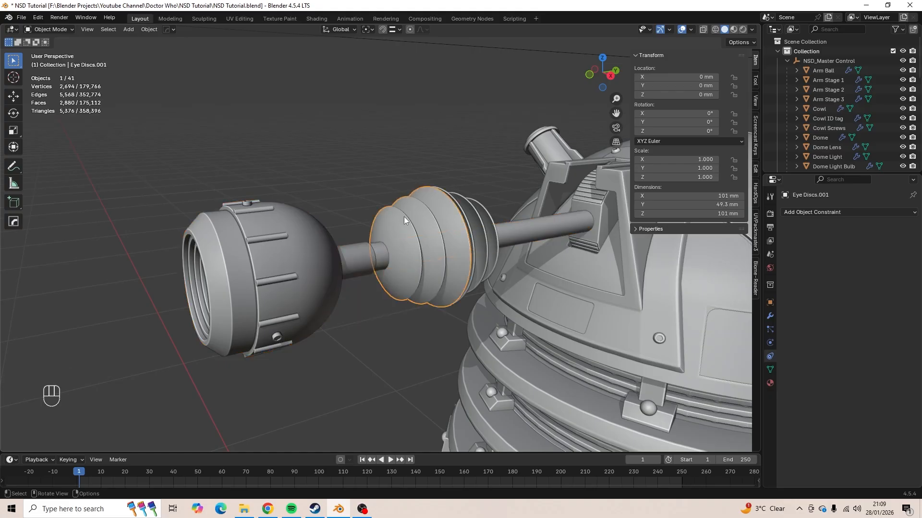
pyautogui.keyDown('shift'); pyautogui.click(382, 256); pyautogui.keyUp('shift')
pyautogui.press('ctrl')
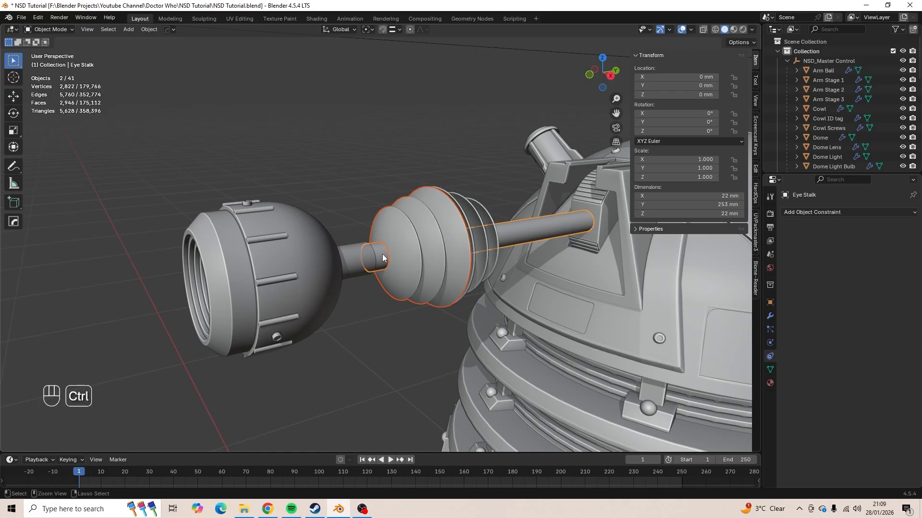
pyautogui.hotkey('ctrl', 'p')
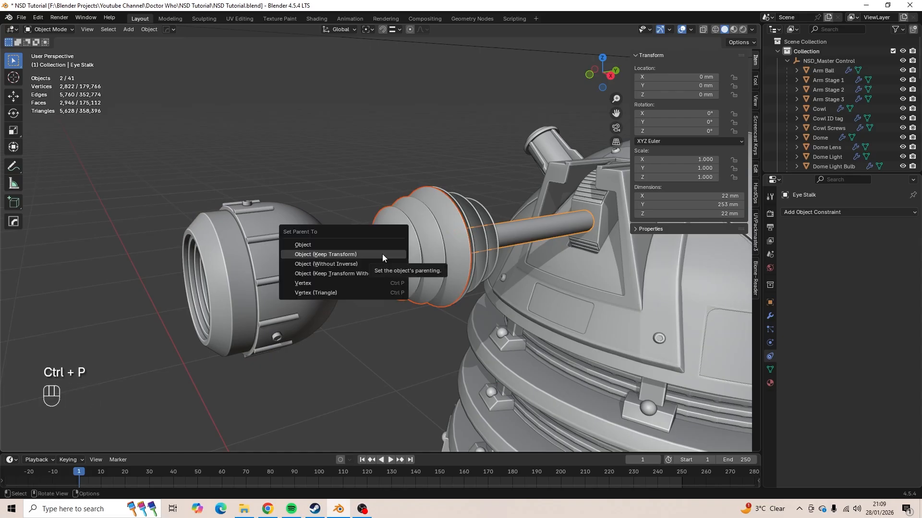
pyautogui.click(382, 254)
# - Parent the rear set of discs, Eye Discs, to the Eye Stalk with Object (Keep Transform)
pyautogui.keyDown('shift'); pyautogui.moveTo(491, 211); pyautogui.dragTo(367, 260, button='middle'); pyautogui.keyUp('shift')
pyautogui.click(411, 242)
pyautogui.scroll(2, 461, 288)
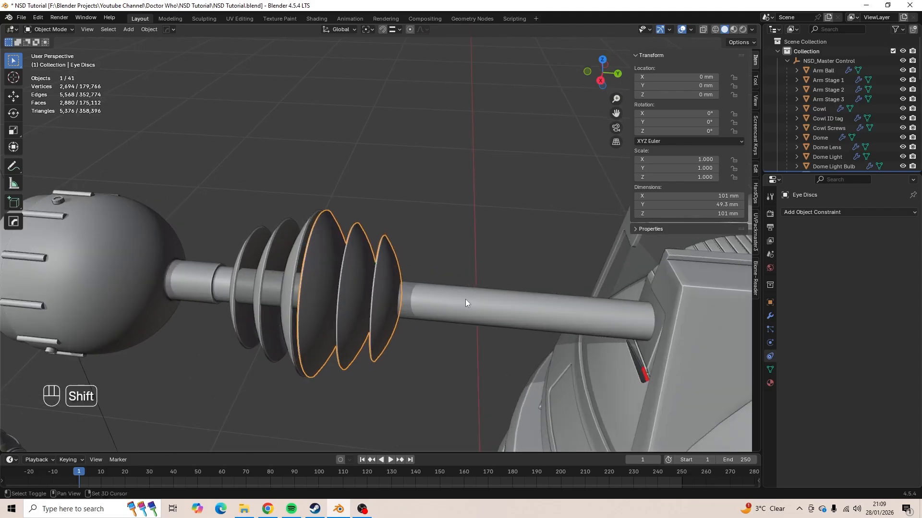
pyautogui.keyDown('shift'); pyautogui.click(465, 301); pyautogui.keyUp('shift')
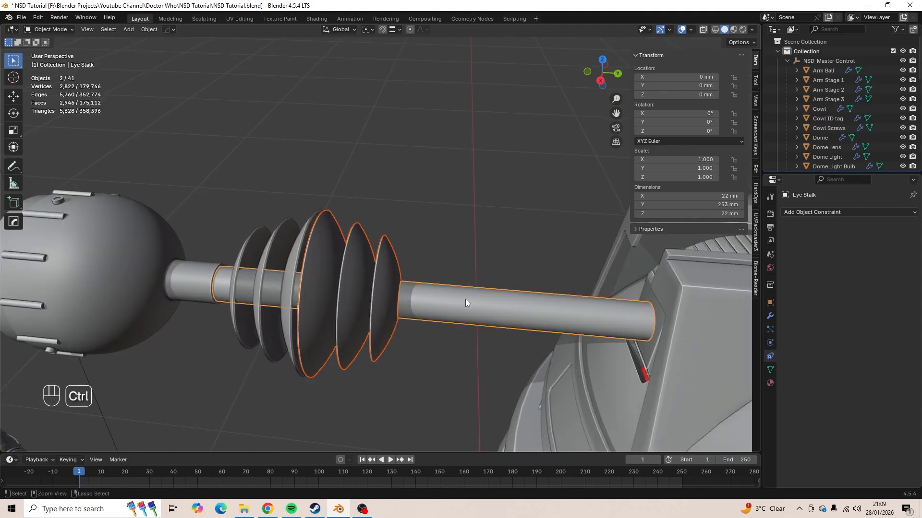
pyautogui.hotkey('ctrl', 'p')
pyautogui.click(466, 298)
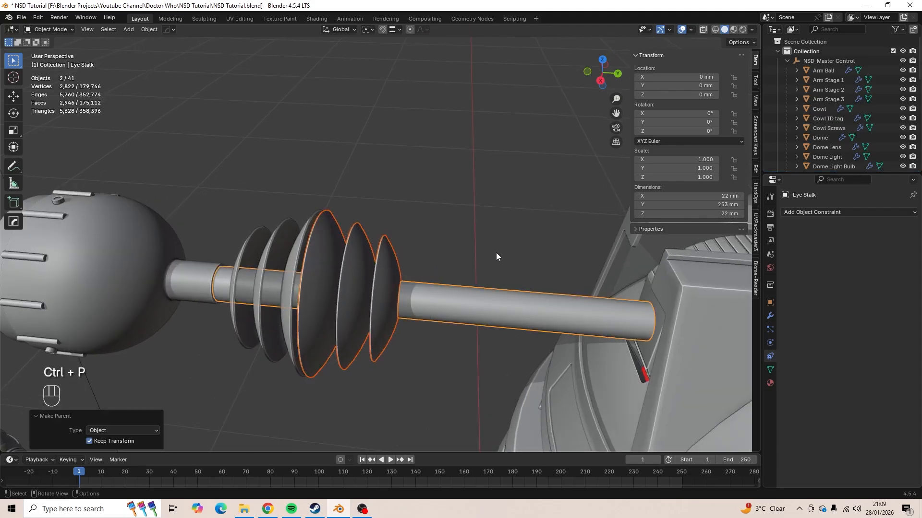
# - Parent the Eye Stalk to the Eye Pivot with Object (Keep Transform) and clear the selection
pyautogui.moveTo(496, 252); pyautogui.dragTo(405, 237, button='middle')
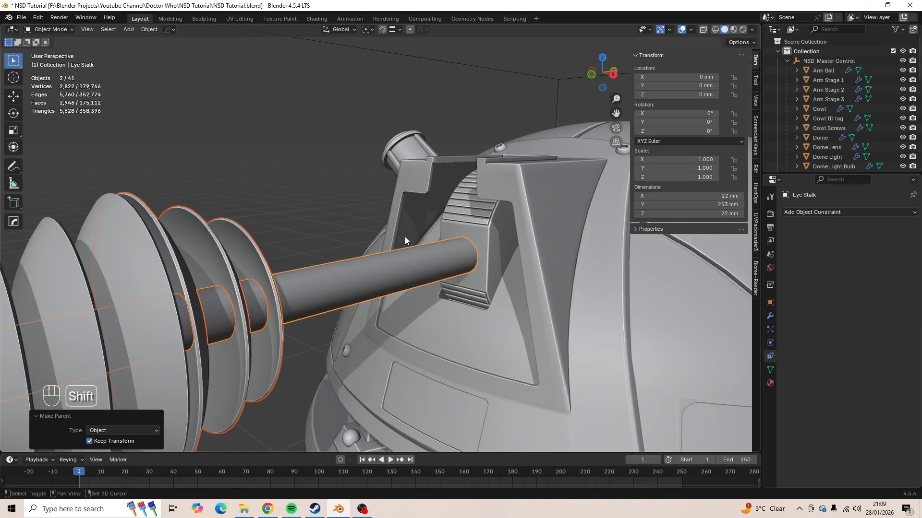
pyautogui.scroll(2, 414, 270)
pyautogui.click(415, 275)
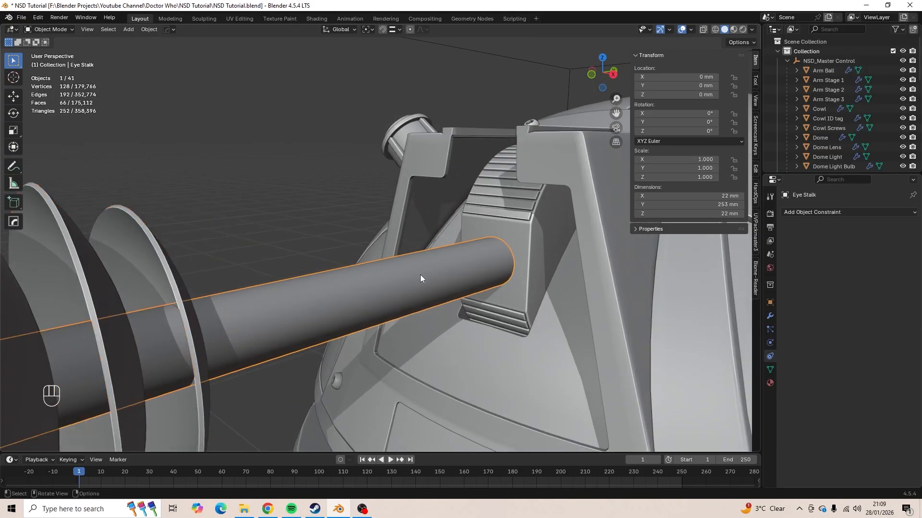
pyautogui.moveTo(419, 275); pyautogui.dragTo(503, 221, button='middle')
pyautogui.keyDown('shift'); pyautogui.click(511, 211); pyautogui.keyUp('shift')
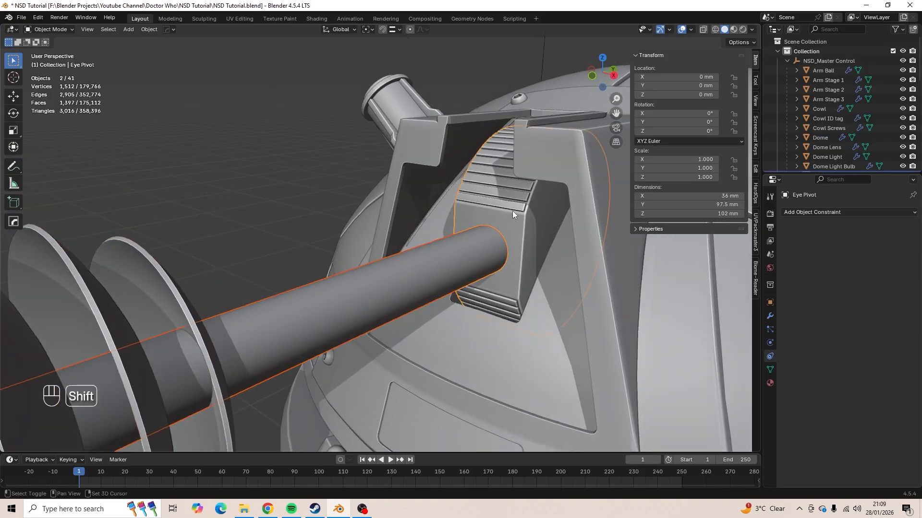
pyautogui.hotkey('ctrl', 'p')
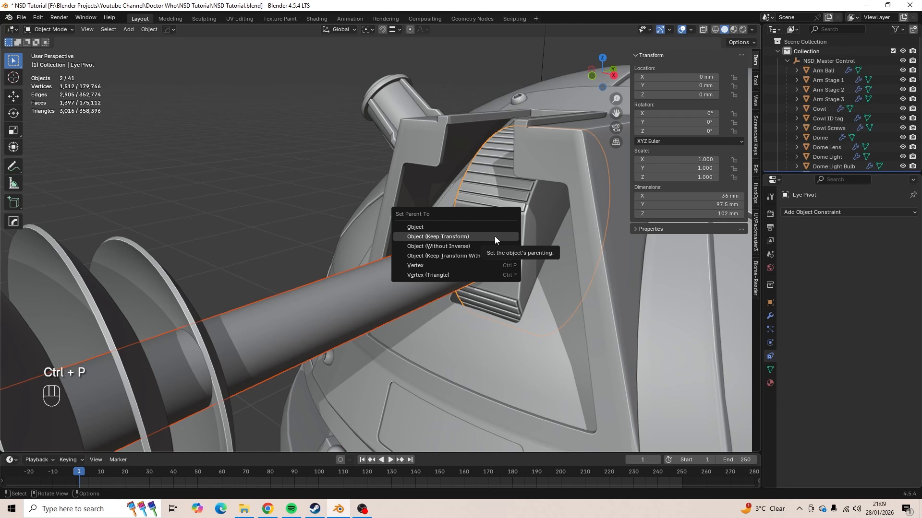
pyautogui.click(494, 236)
pyautogui.moveTo(495, 236); pyautogui.dragTo(420, 191, button='middle')
pyautogui.scroll(-3, 419, 191)
pyautogui.click(287, 162)
pyautogui.scroll(-2, 288, 163)
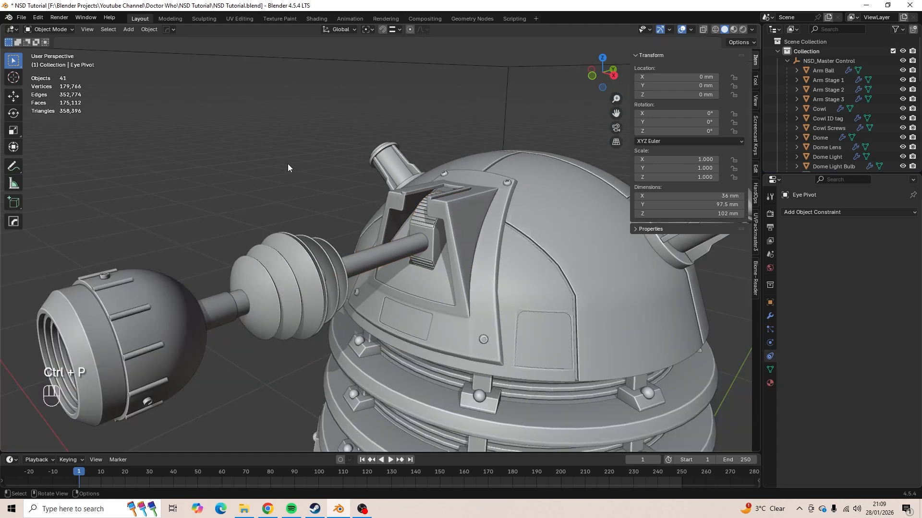
# - Test the eye assembly's parenting with a free rotation of the Eye Pivot and undo the rotation
pyautogui.moveTo(287, 164); pyautogui.dragTo(344, 189, button='middle')
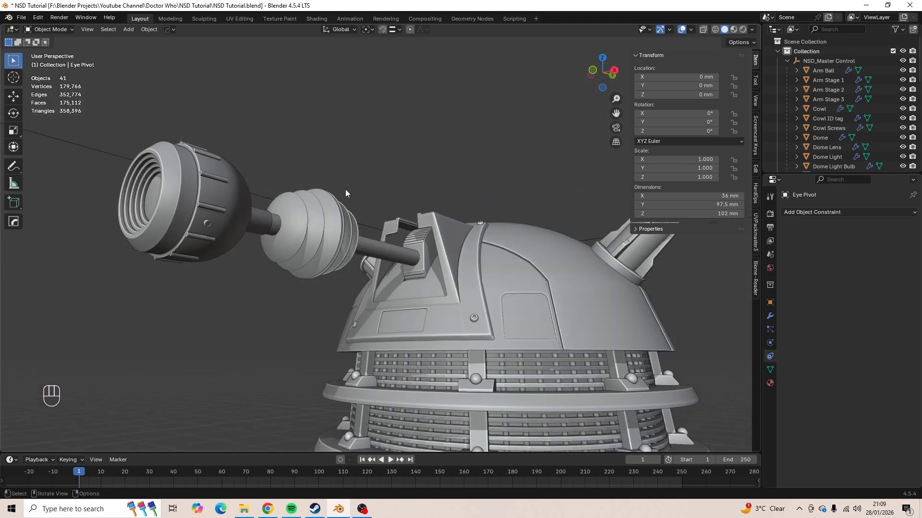
pyautogui.click(422, 241)
pyautogui.moveTo(422, 240); pyautogui.dragTo(375, 257, button='middle')
pyautogui.moveTo(376, 257)
pyautogui.keyDown('shift'); pyautogui.mouseDown(button='middle')
pyautogui.moveTo(392, 252)
pyautogui.moveTo(378, 272)
pyautogui.mouseUp(button='middle'); pyautogui.keyUp('shift')
pyautogui.scroll(-4, 393, 252)
pyautogui.press('r')
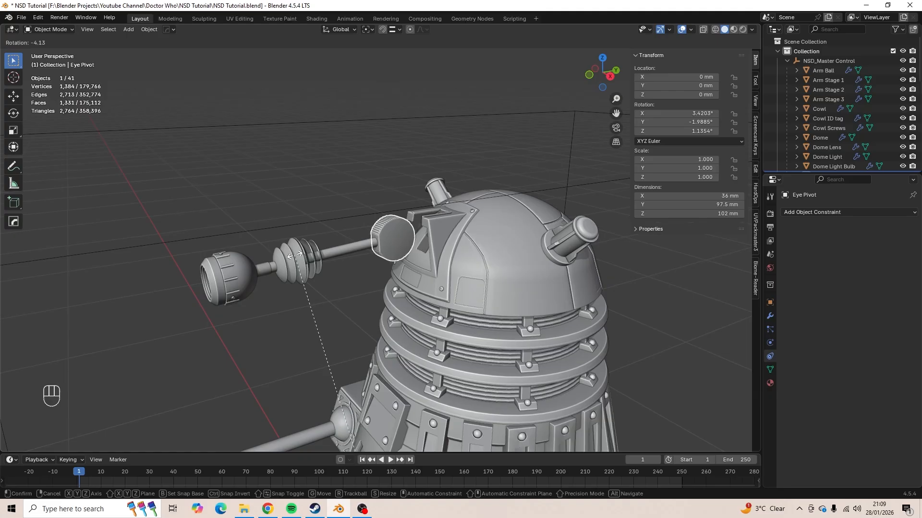
pyautogui.click(298, 256)
pyautogui.hotkey('ctrl', 'z')
# - Snap the 3D cursor to the center of the Eye Pivot's whole mesh in Edit Mode and return to Object Mode
pyautogui.keyDown('shift'); pyautogui.moveTo(324, 255); pyautogui.dragTo(391, 316, button='middle'); pyautogui.keyUp('shift')
pyautogui.scroll(4, 391, 316)
pyautogui.press('Tab')
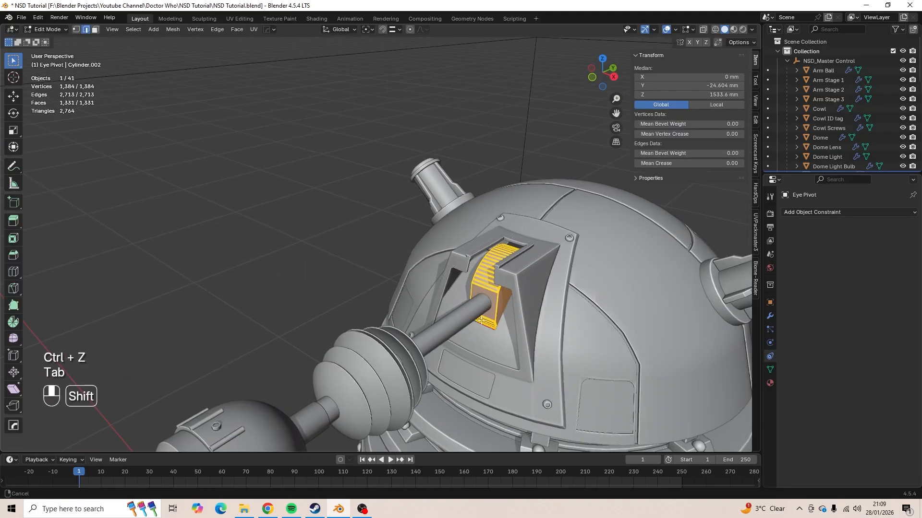
pyautogui.keyDown('shift'); pyautogui.moveTo(480, 321); pyautogui.dragTo(433, 274, button='middle'); pyautogui.keyUp('shift')
pyautogui.scroll(3, 433, 274)
pyautogui.press('a')
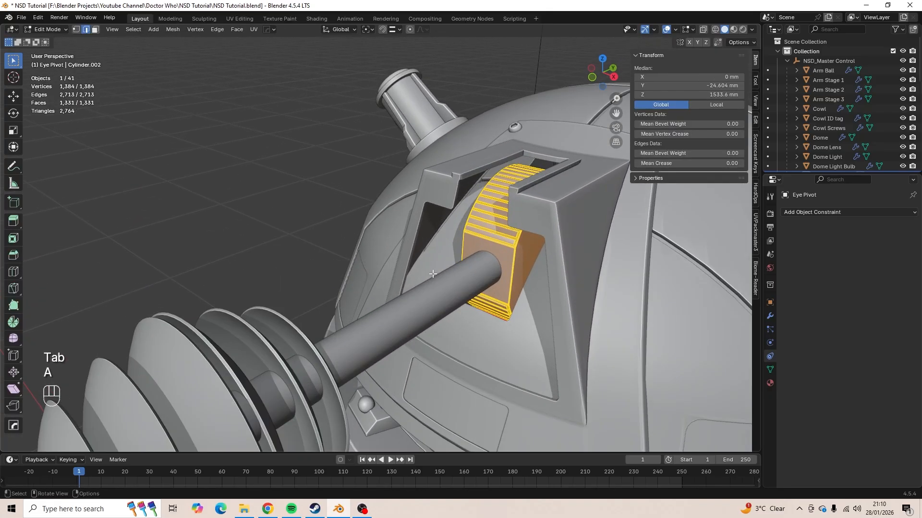
pyautogui.hotkey('shift', 's')
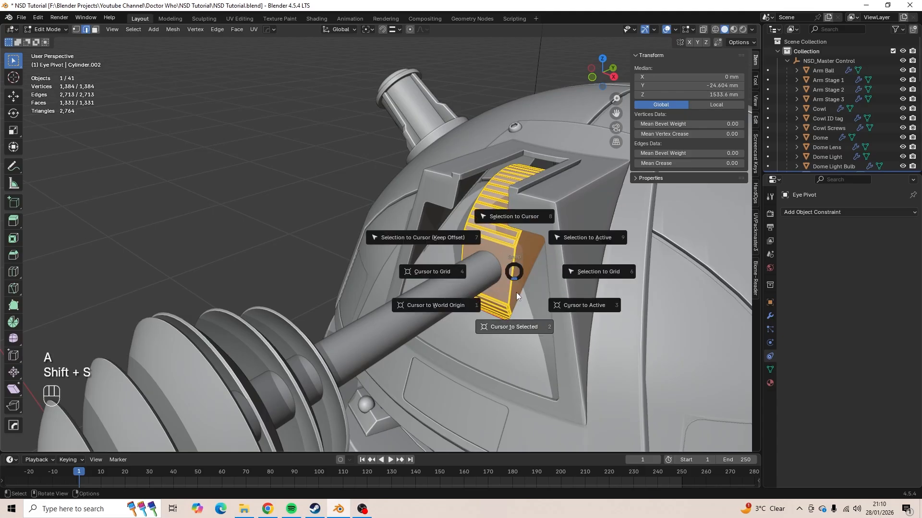
pyautogui.click(522, 329)
pyautogui.moveTo(523, 329); pyautogui.dragTo(446, 274, button='middle')
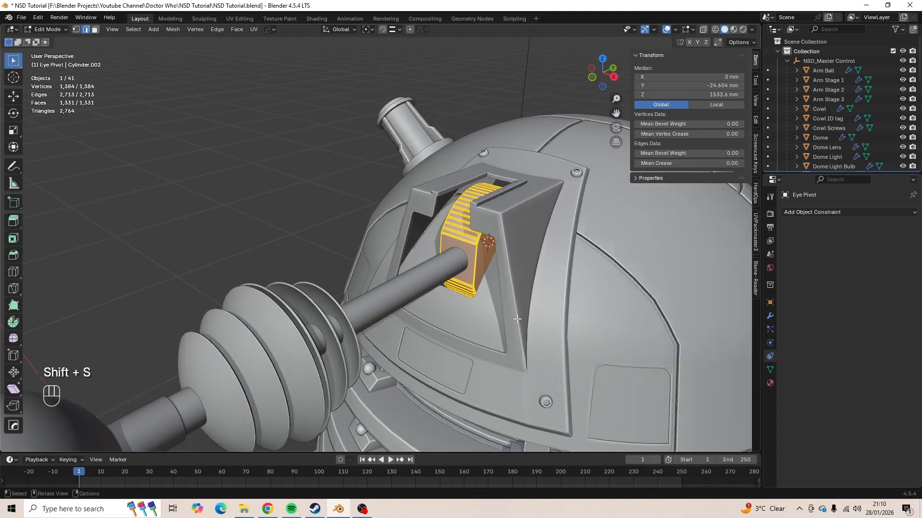
pyautogui.press('Tab')
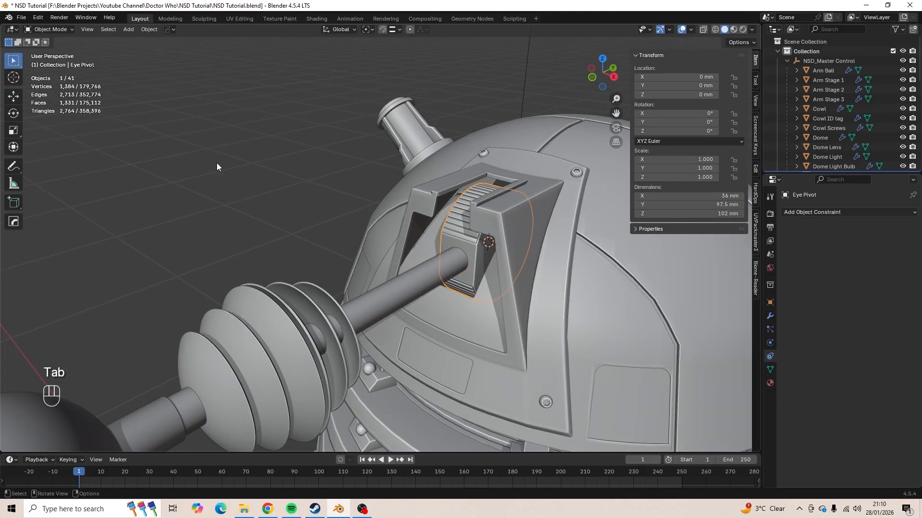
# - Set the Eye Pivot's origin to the 3D cursor
pyautogui.click(150, 29)
pyautogui.moveTo(163, 49)
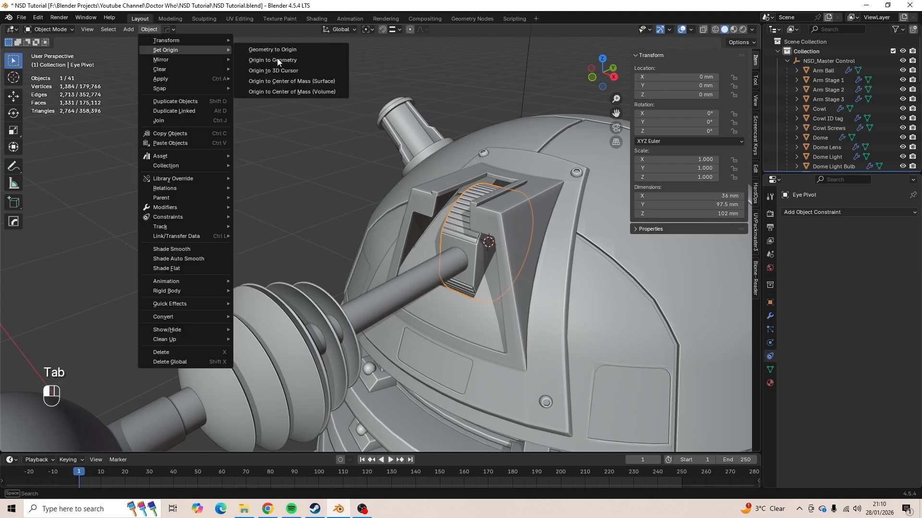
pyautogui.click(280, 71)
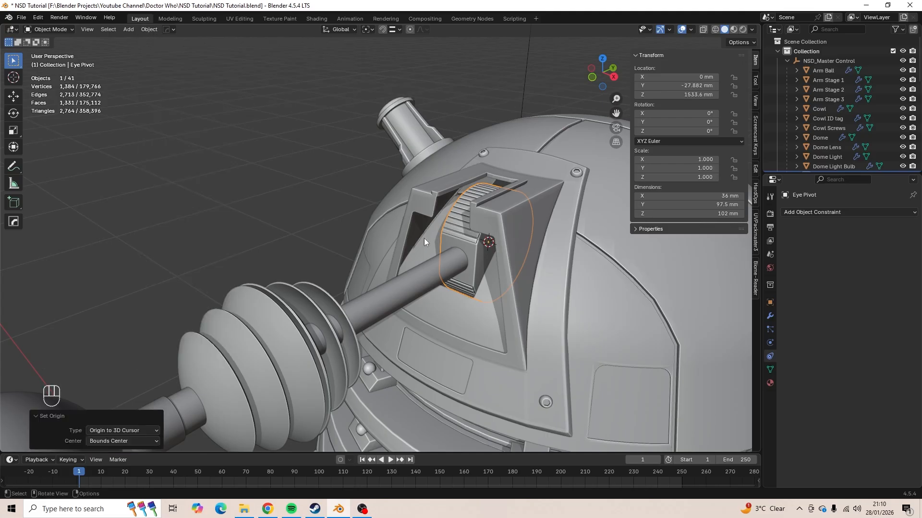
# - Swing the eye stalk about the Eye Pivot's new origin with a free rotation of about 20.3°, and undo it
pyautogui.click(454, 229)
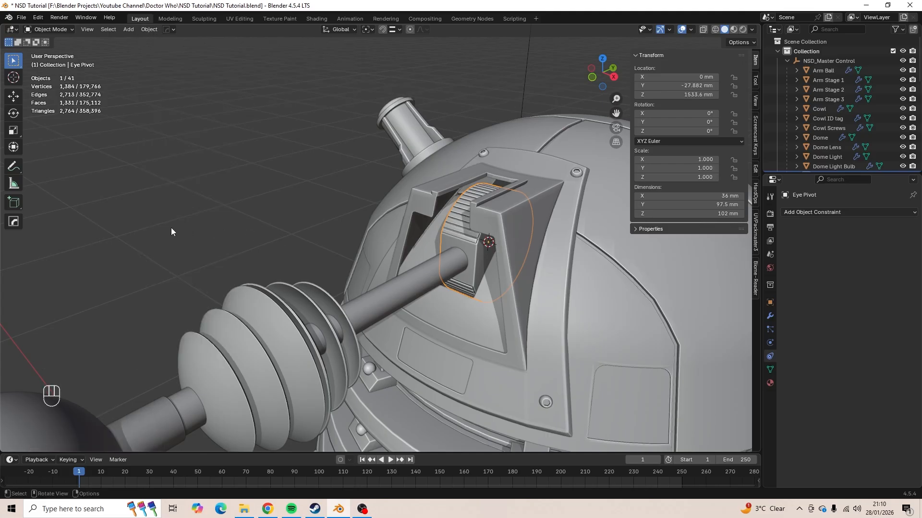
pyautogui.press('r')
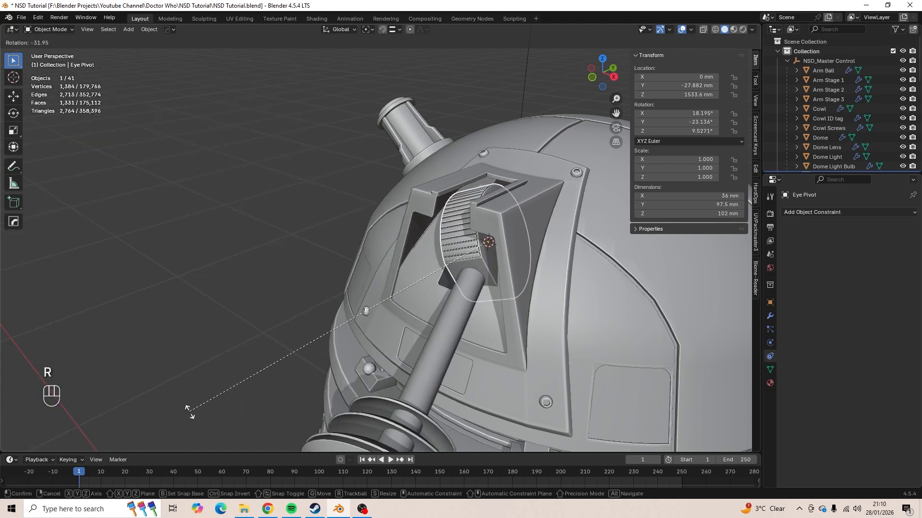
pyautogui.click(180, 140)
pyautogui.scroll(-3, 180, 182)
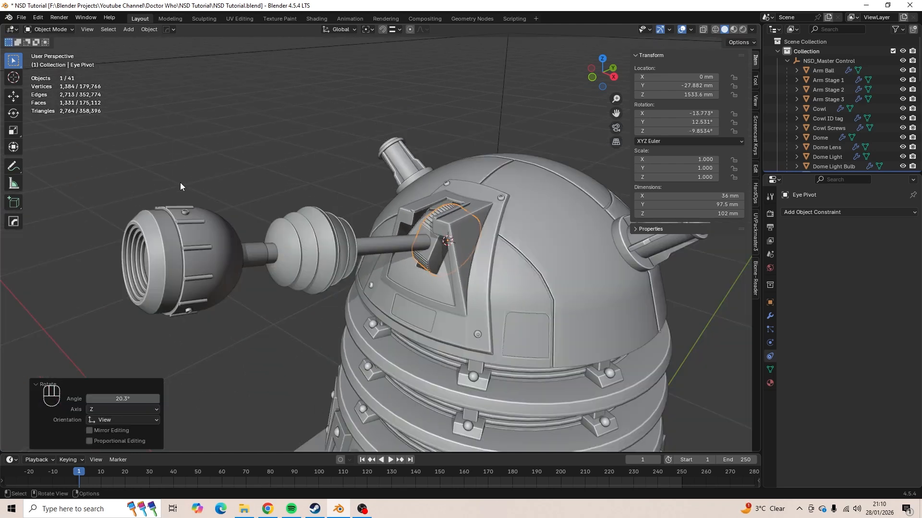
pyautogui.moveTo(180, 182); pyautogui.dragTo(367, 198, button='middle')
pyautogui.hotkey('ctrl', 'z')
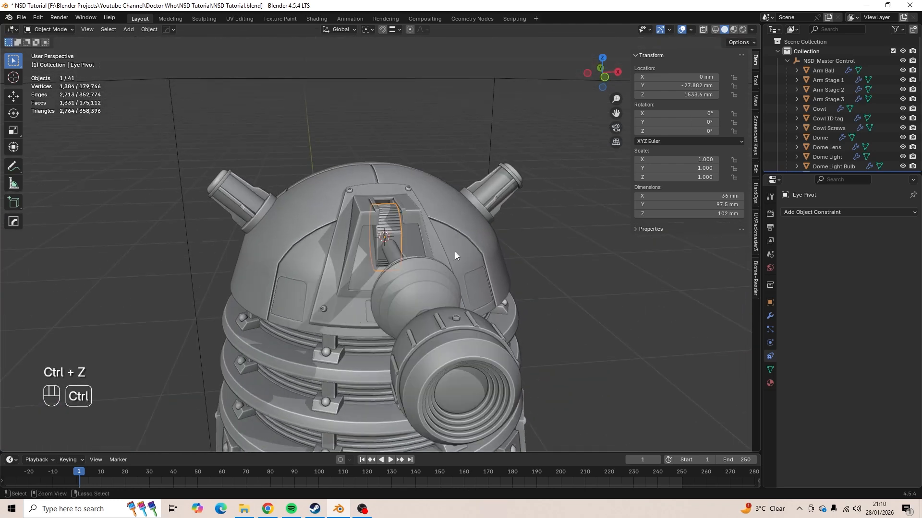
# - Add a Plain Axes empty at the 3D cursor in the Eye Pivot's center
pyautogui.moveTo(454, 252); pyautogui.dragTo(330, 229, button='middle')
pyautogui.scroll(-3, 270, 184)
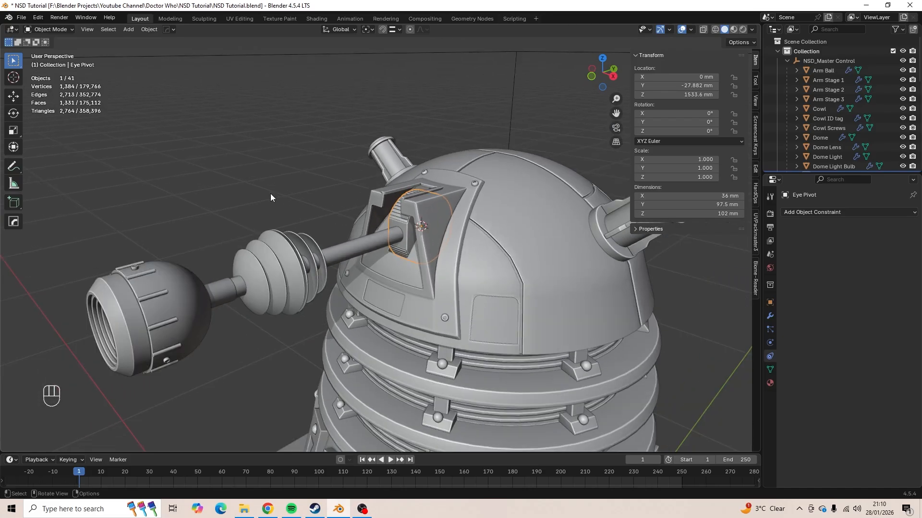
pyautogui.keyDown('shift'); pyautogui.moveTo(270, 196); pyautogui.dragTo(345, 217, button='middle'); pyautogui.keyUp('shift')
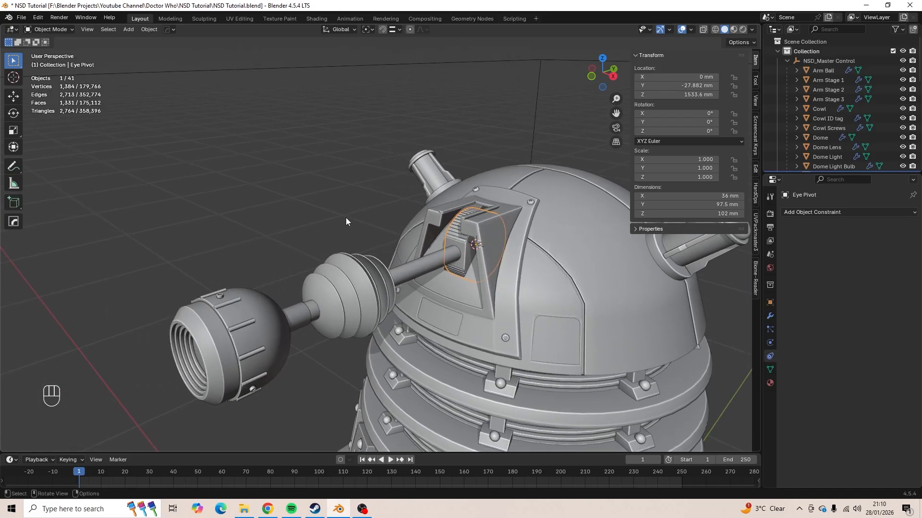
pyautogui.scroll(2, 347, 218)
pyautogui.scroll(-2, 347, 217)
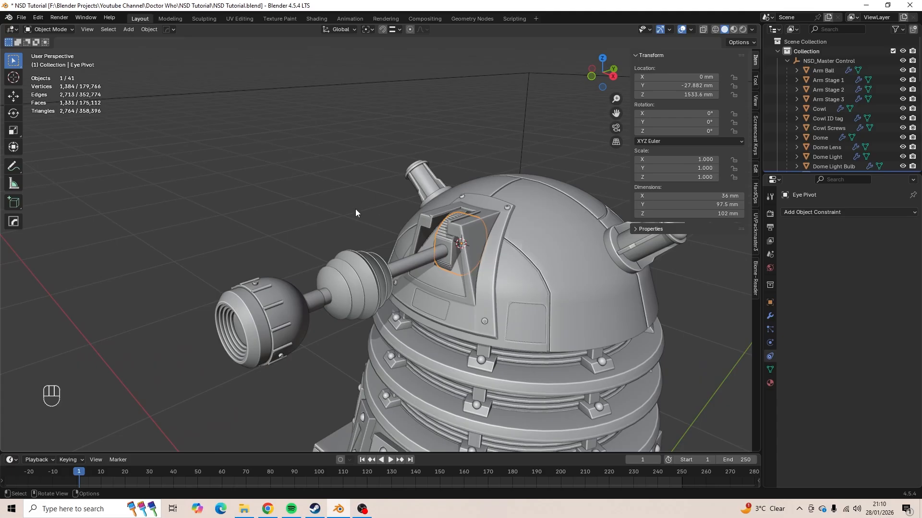
pyautogui.hotkey('shift', 'a')
pyautogui.moveTo(361, 211)
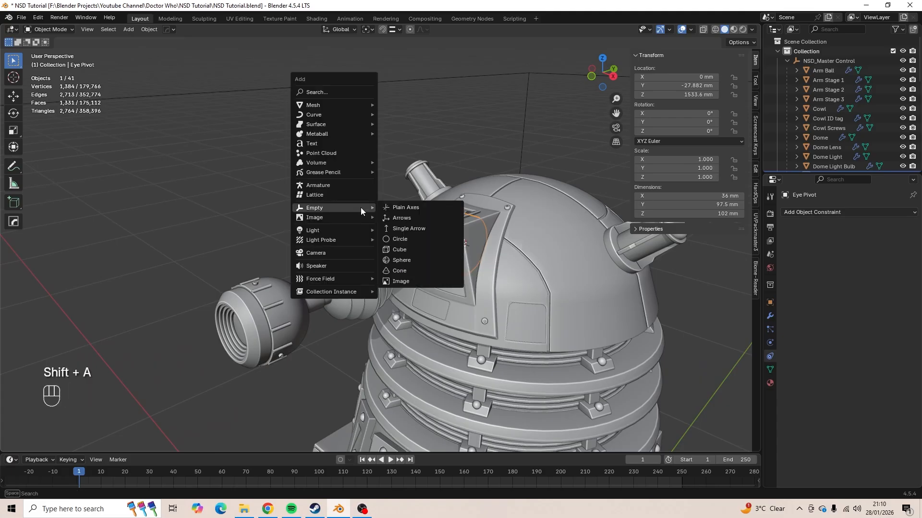
pyautogui.click(414, 209)
pyautogui.moveTo(414, 208); pyautogui.dragTo(499, 218, button='middle')
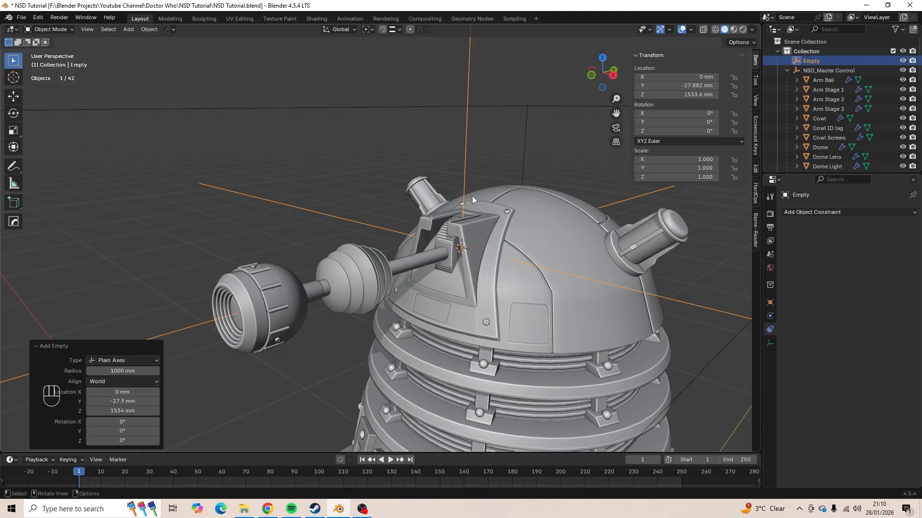
# - Parent the Eye Pivot to the new empty at its center with the Object (Keep Transform) option
pyautogui.moveTo(461, 255); pyautogui.dragTo(459, 271, button='middle')
pyautogui.scroll(4, 460, 267)
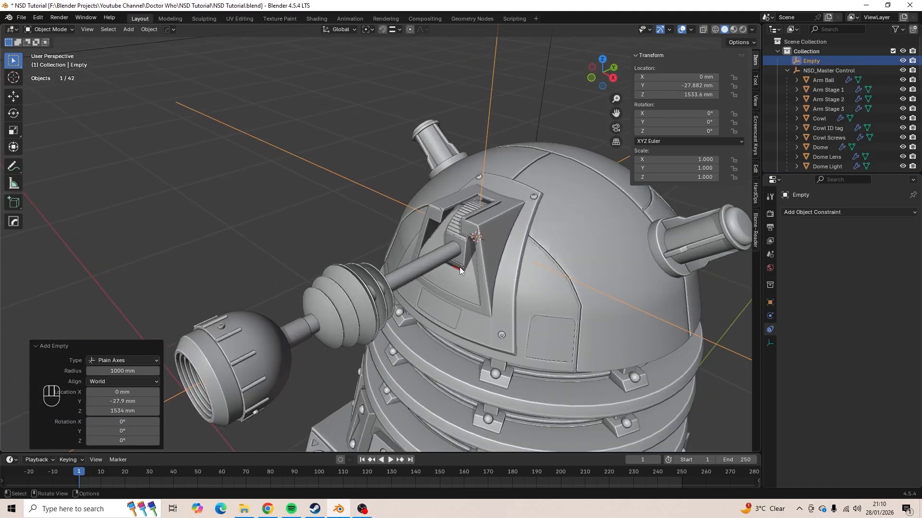
pyautogui.click(503, 246)
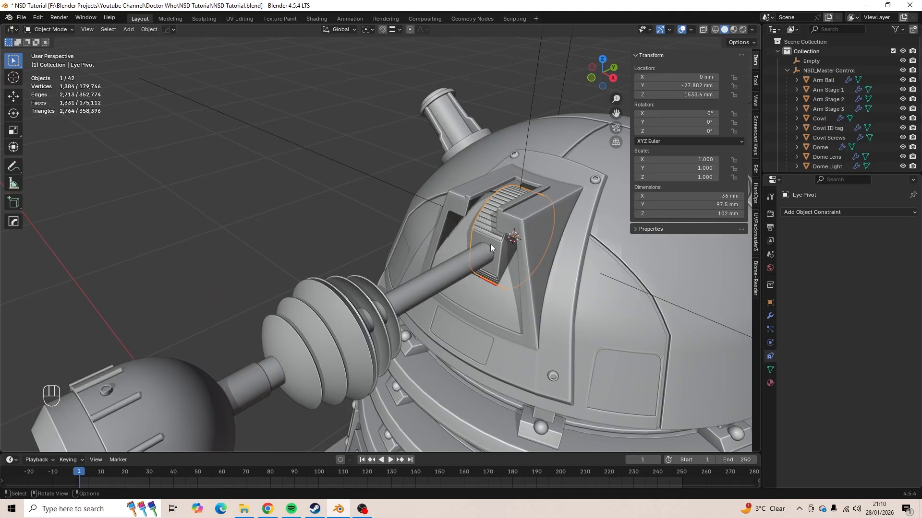
pyautogui.keyDown('shift'); pyautogui.click(385, 183); pyautogui.keyUp('shift')
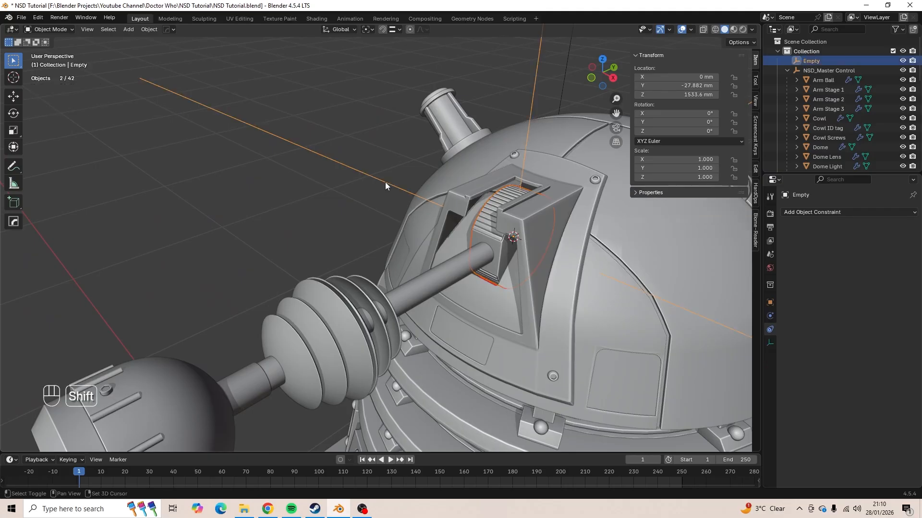
pyautogui.scroll(-2, 387, 183)
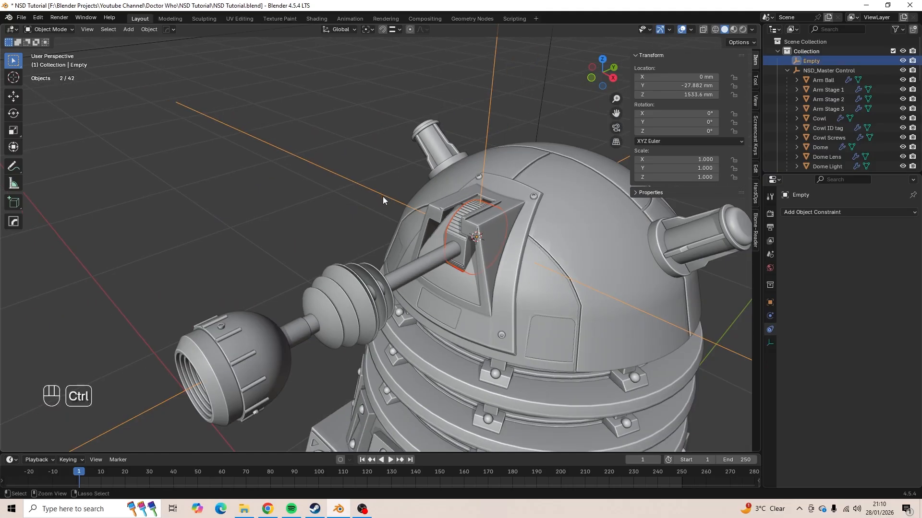
pyautogui.hotkey('ctrl', 'p')
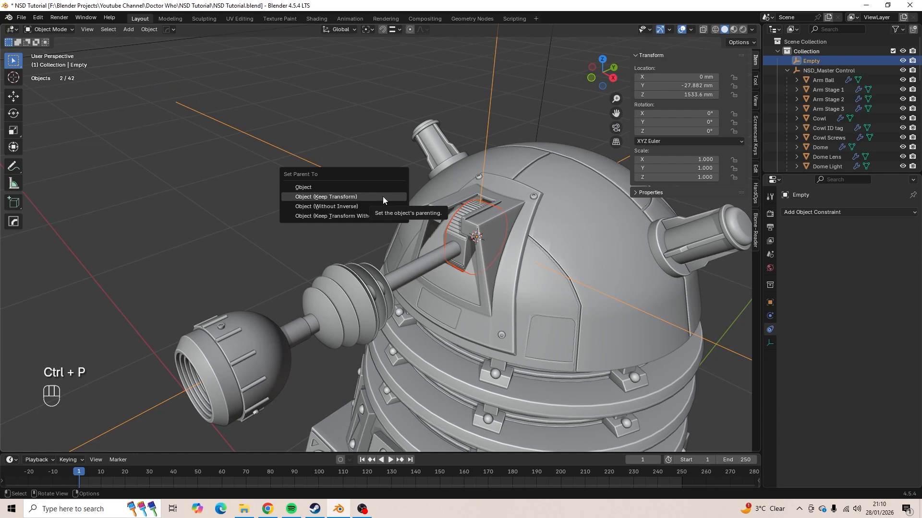
pyautogui.click(384, 199)
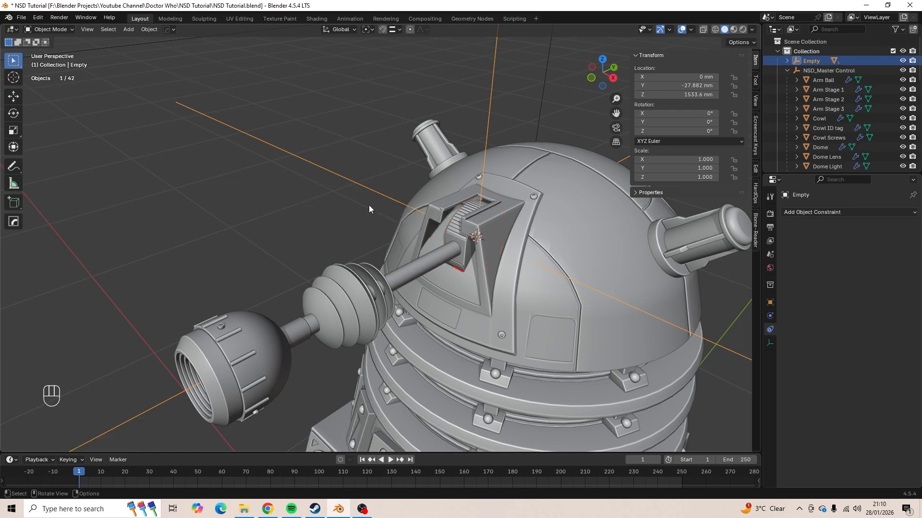
# - Test the eye stalk's swing by rotating the empty freely and about the global X axis, cancelling both rotations
pyautogui.press('r')
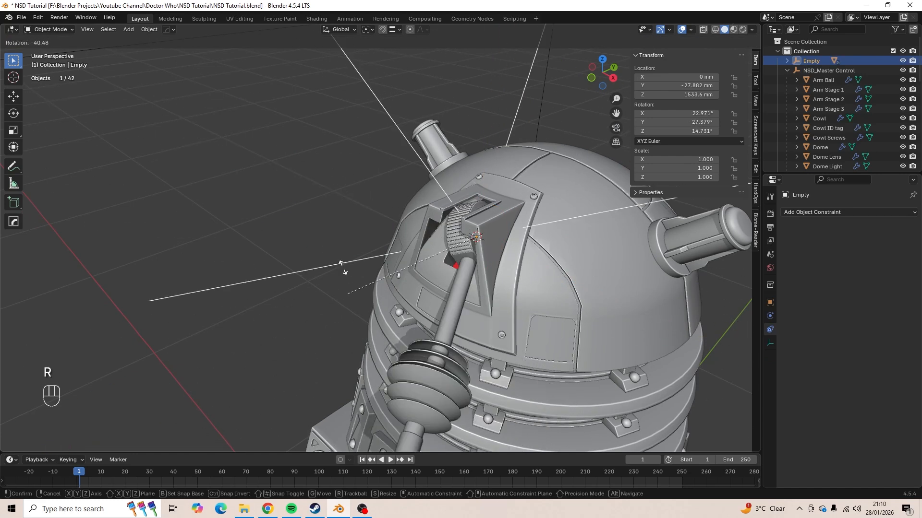
pyautogui.press('Escape')
pyautogui.moveTo(356, 242); pyautogui.dragTo(336, 230, button='middle')
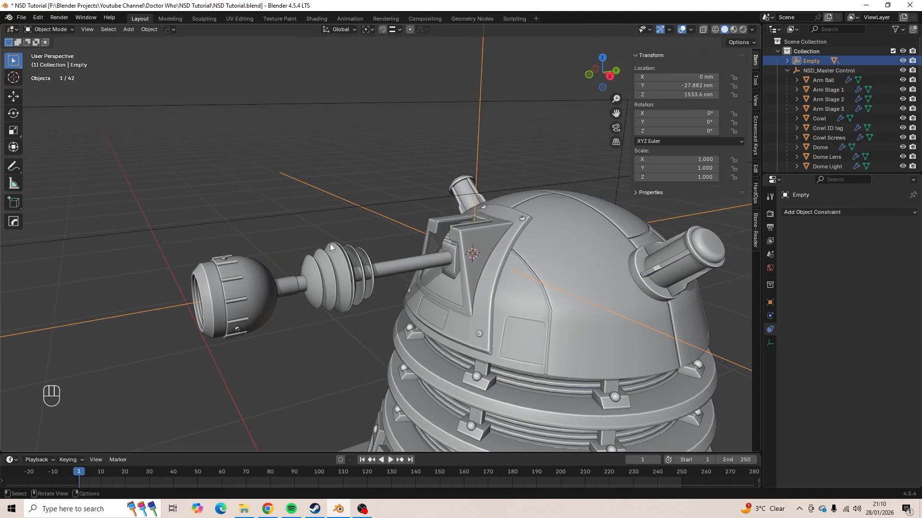
pyautogui.press('r')
pyautogui.press('x')
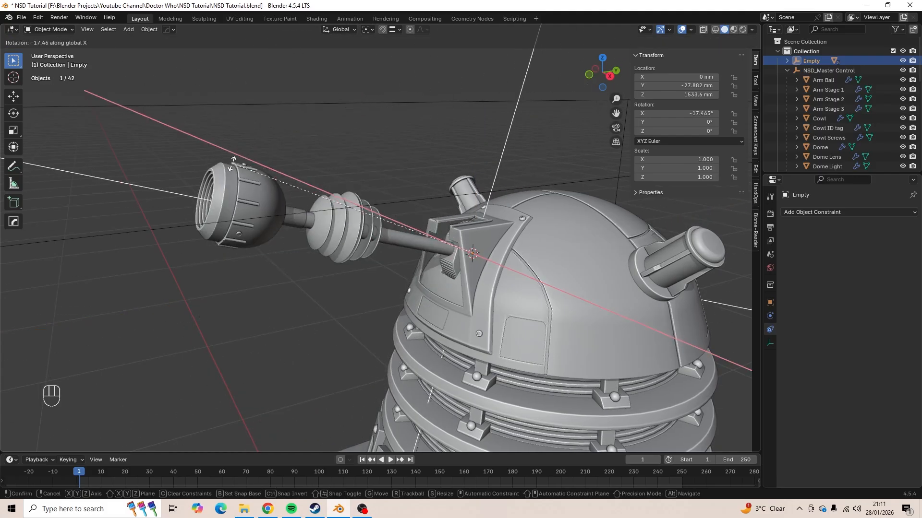
pyautogui.press('Escape')
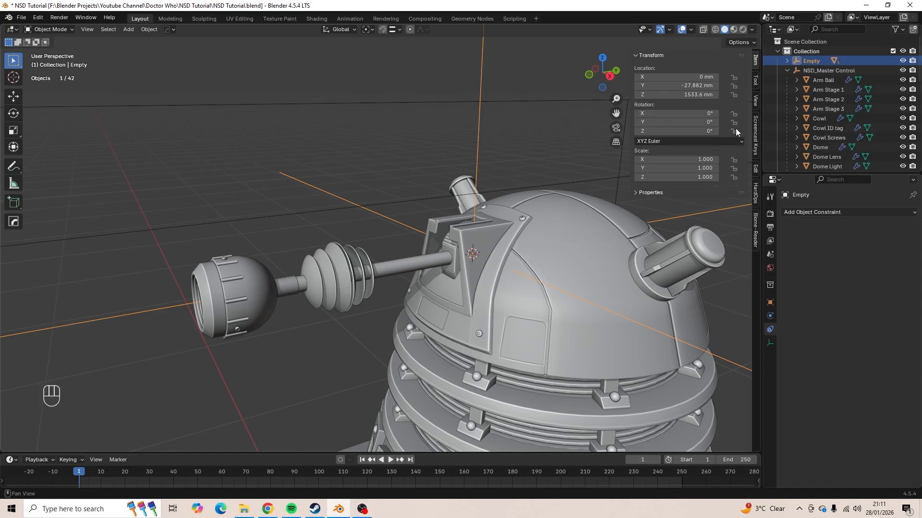
# - Add a Limit Rotation constraint to the Eye Pivot's empty and enable its Y and Z limits
pyautogui.moveTo(374, 226); pyautogui.dragTo(448, 240, button='middle')
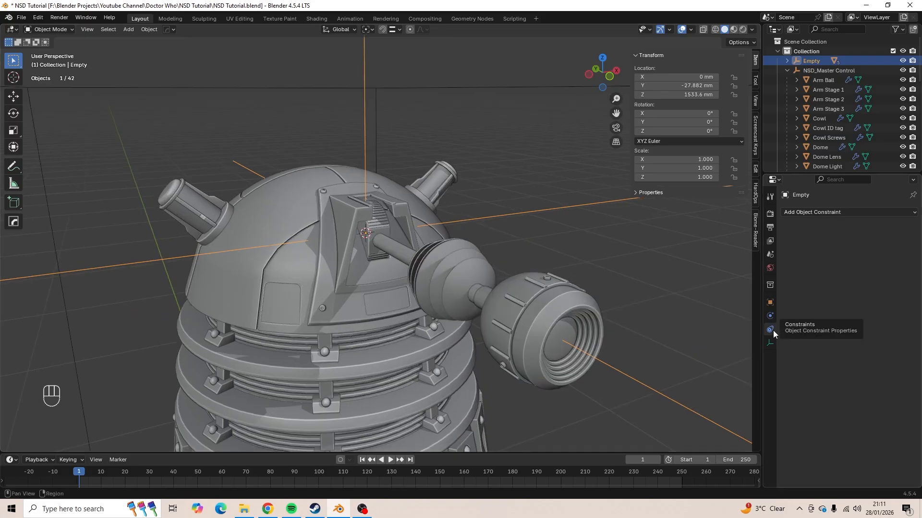
pyautogui.click(819, 212)
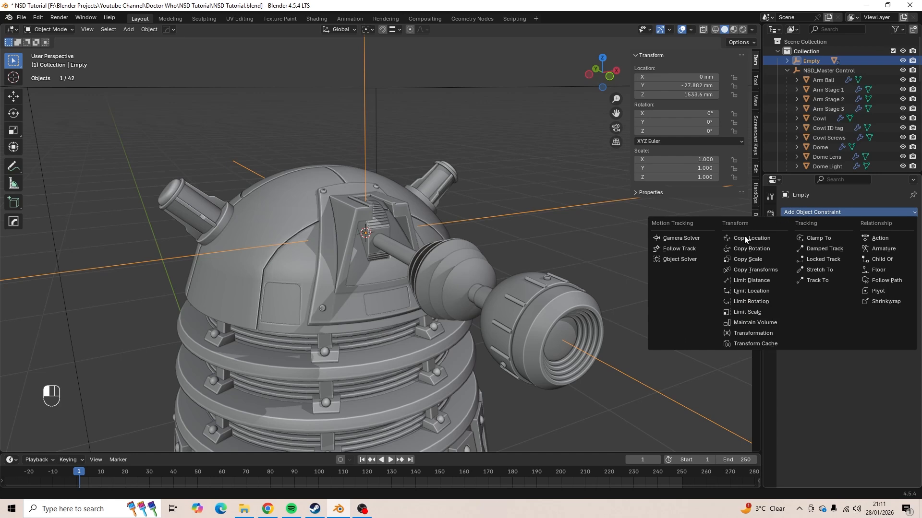
pyautogui.click(752, 301)
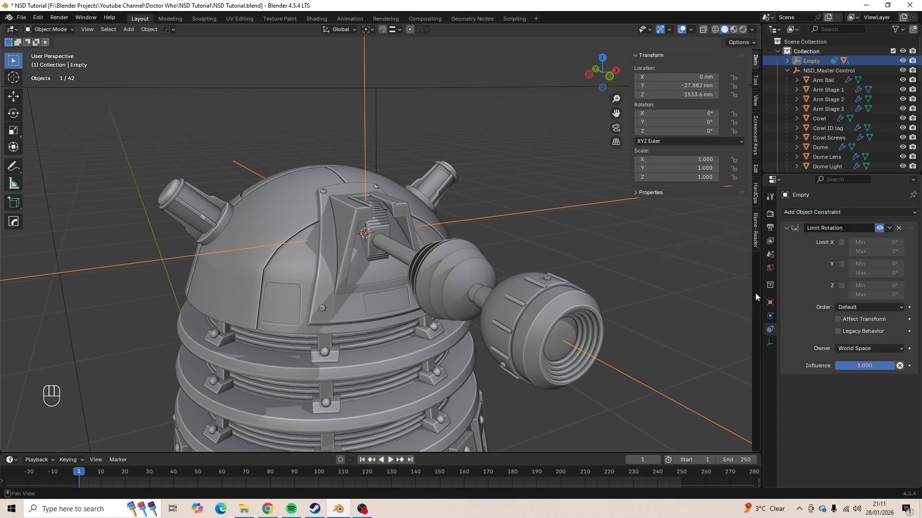
pyautogui.click(842, 264)
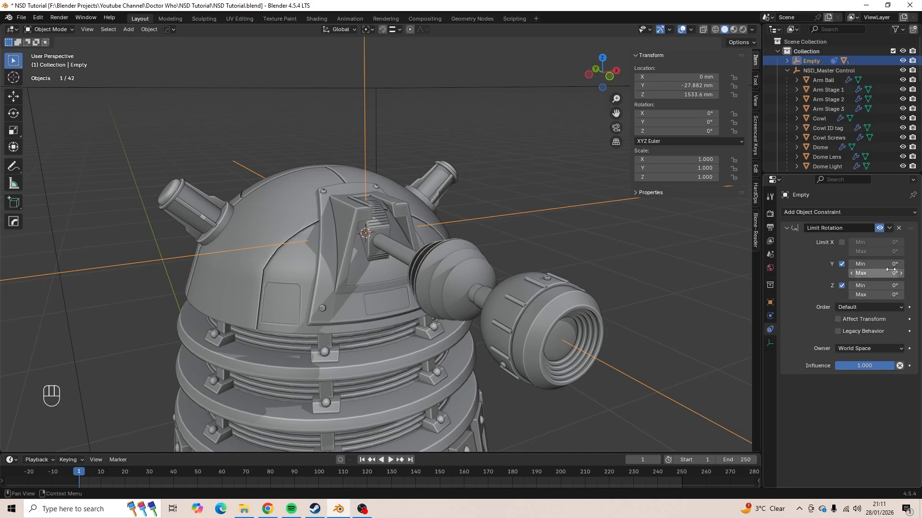
# - Test the Y and Z limits by freely rotating the empty, and cancel the rotation
pyautogui.moveTo(534, 294); pyautogui.dragTo(427, 295, button='middle')
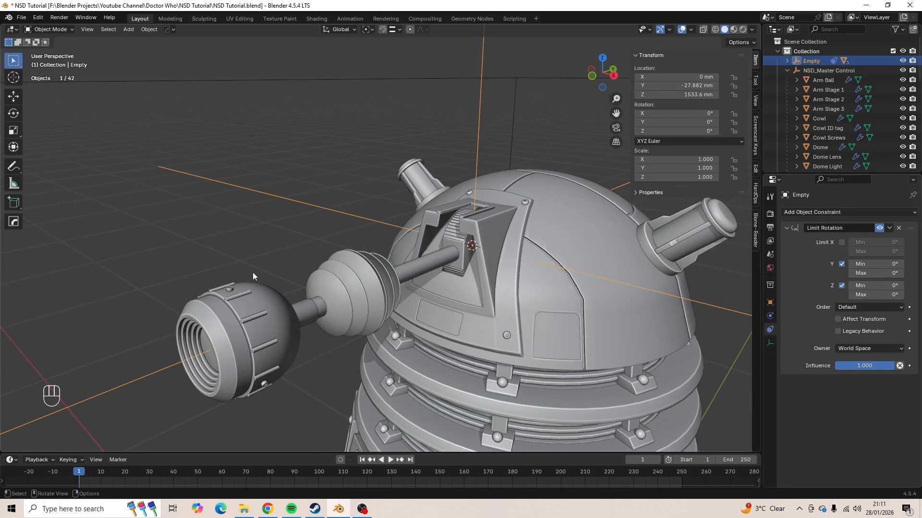
pyautogui.press('r')
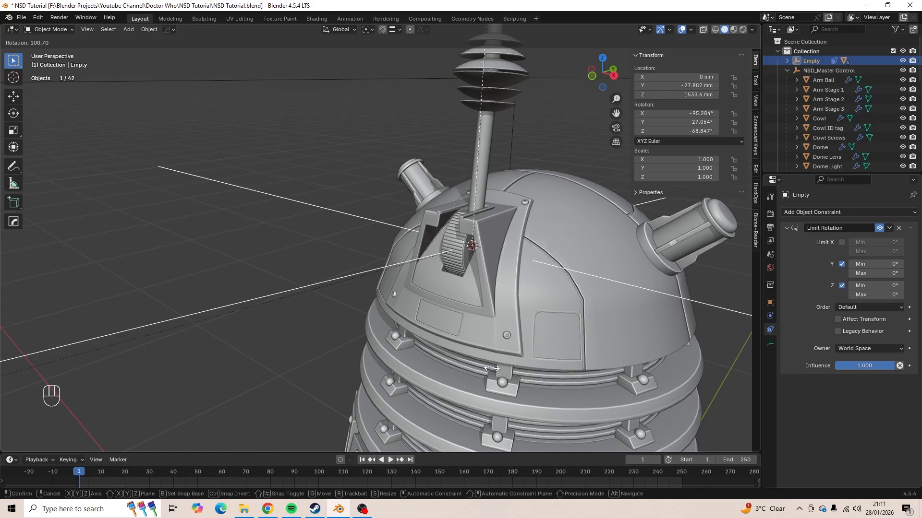
pyautogui.press('Escape')
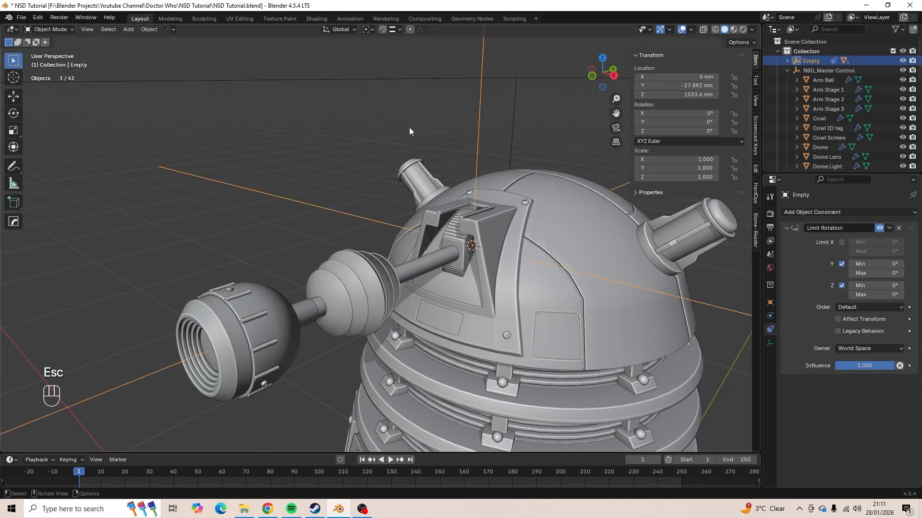
# - Enable the constraint's X limit and check it with a cancelled free rotation
pyautogui.click(841, 243)
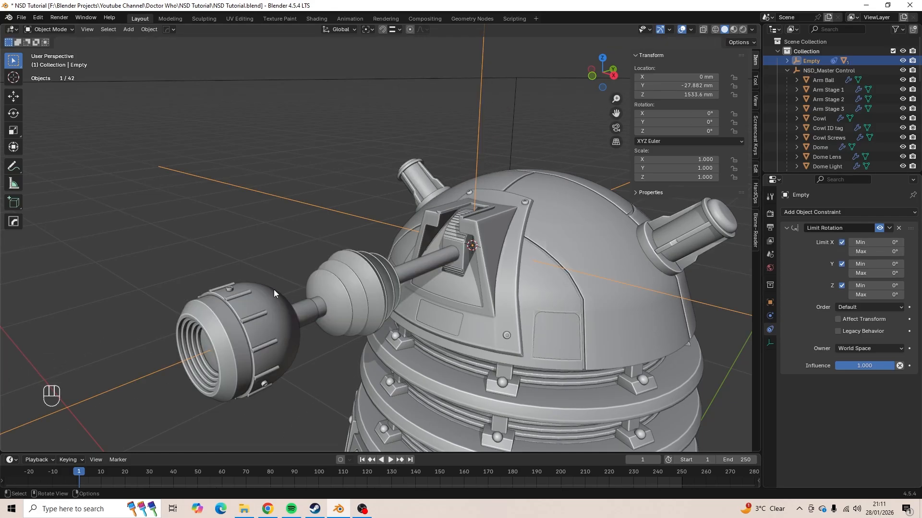
pyautogui.press('r')
pyautogui.press('Escape')
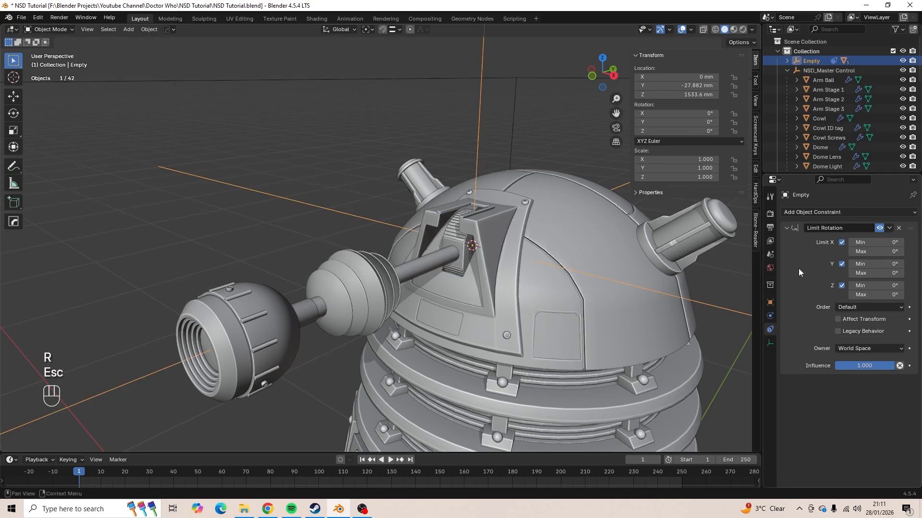
# - Try 35° and -15° as the minimum X rotation limit, checking the latter with a cancelled free rotation
pyautogui.click(882, 242)
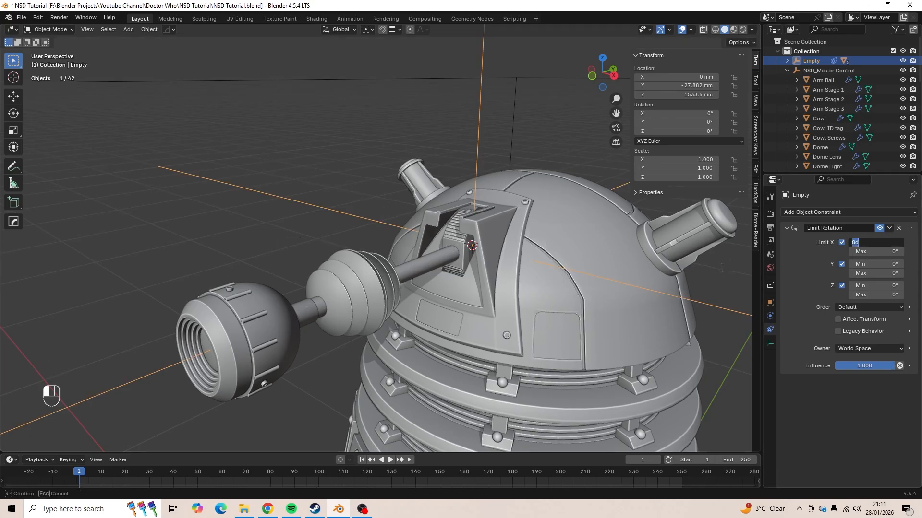
pyautogui.press('Return')
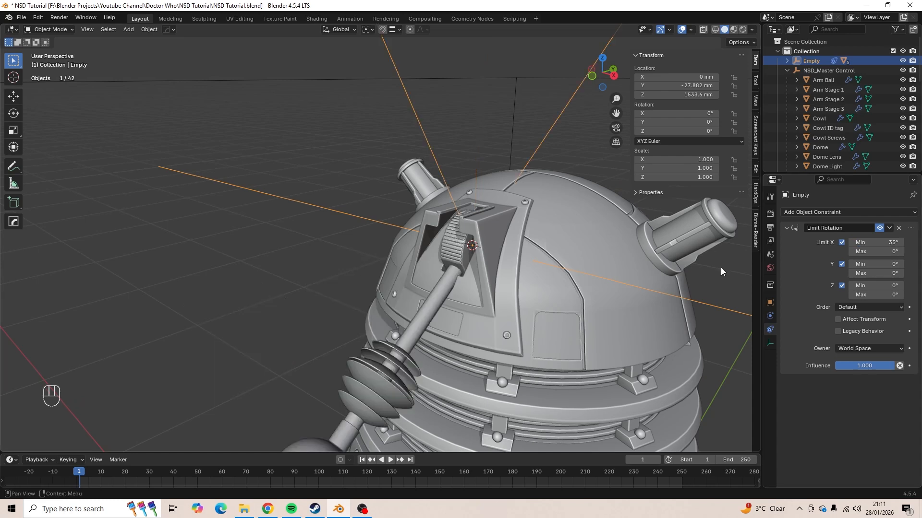
pyautogui.click(881, 243)
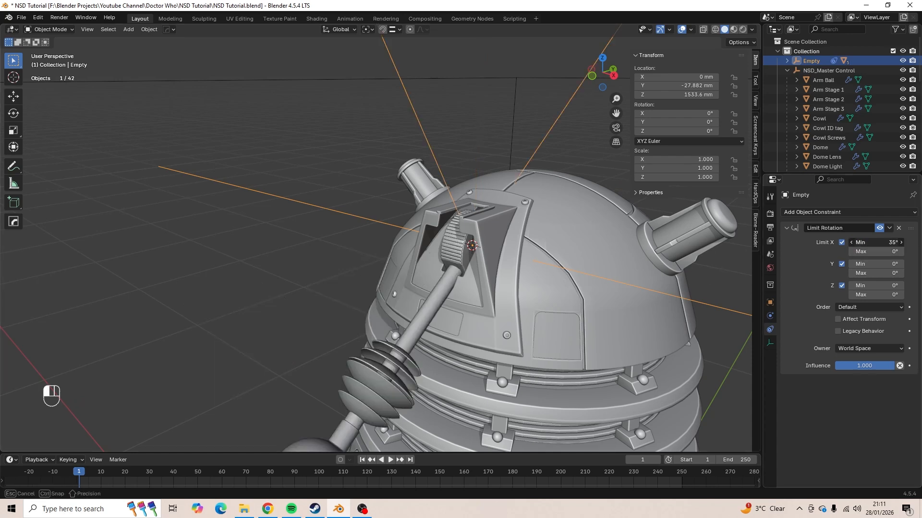
pyautogui.press('Return')
pyautogui.click(859, 242)
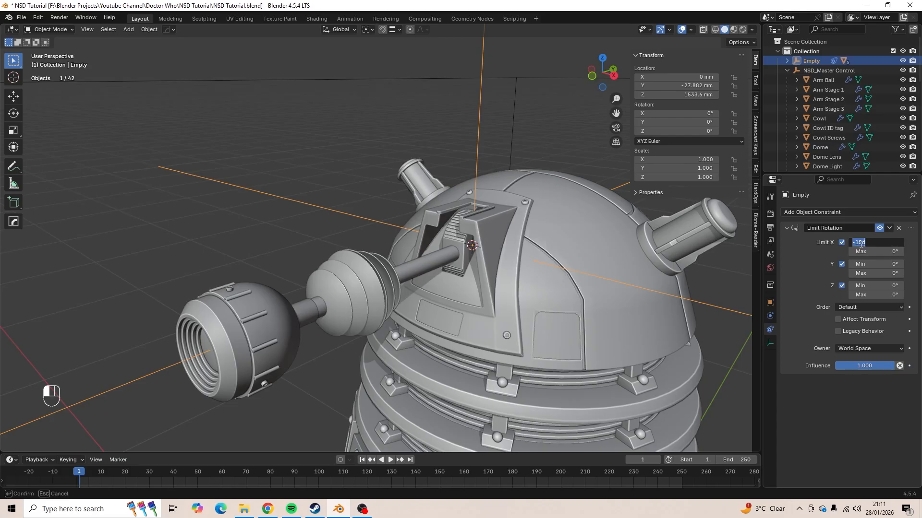
pyautogui.press('Escape')
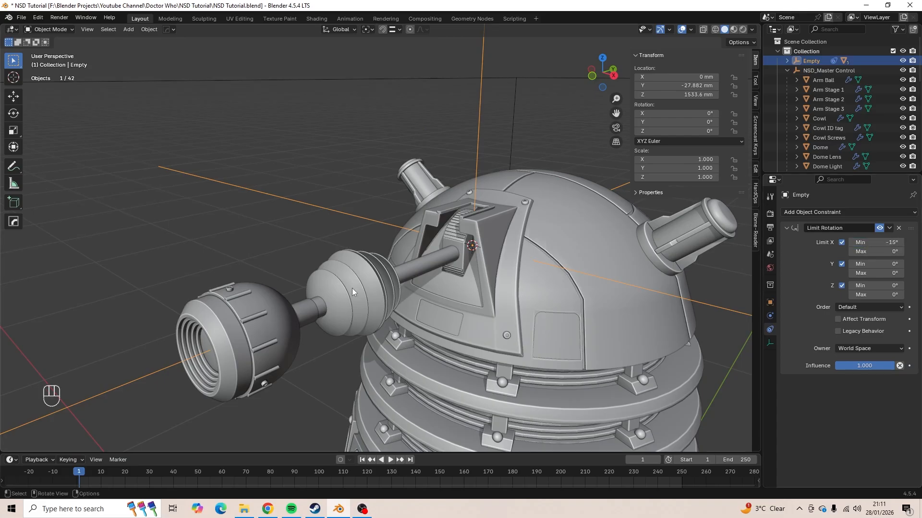
pyautogui.press('r')
pyautogui.press('Escape')
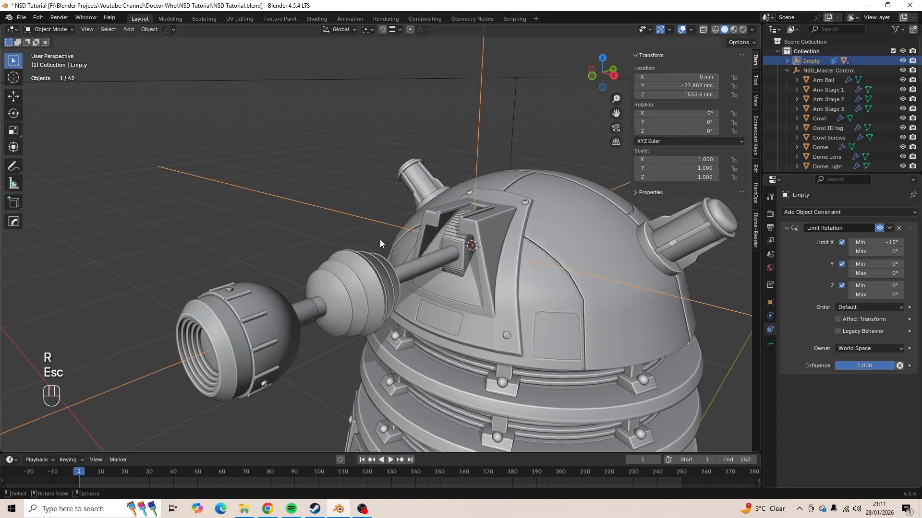
# - Set the minimum X rotation limit to -35° and rotate the empty freely by about -20.2°
pyautogui.click(883, 243)
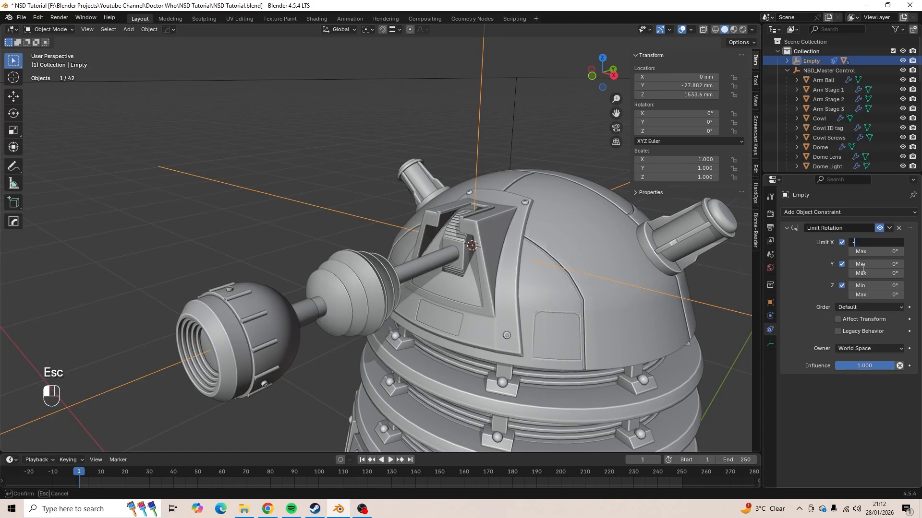
pyautogui.write('-35')
pyautogui.press('Return')
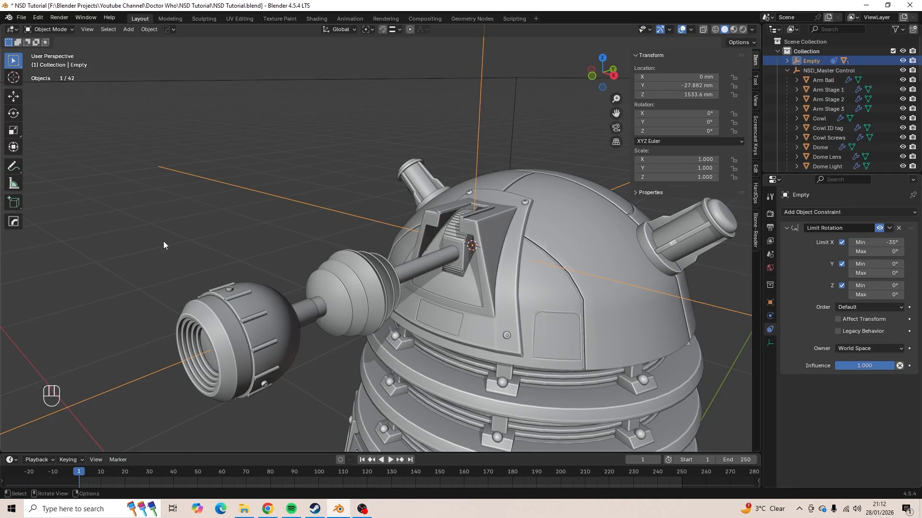
pyautogui.press('r')
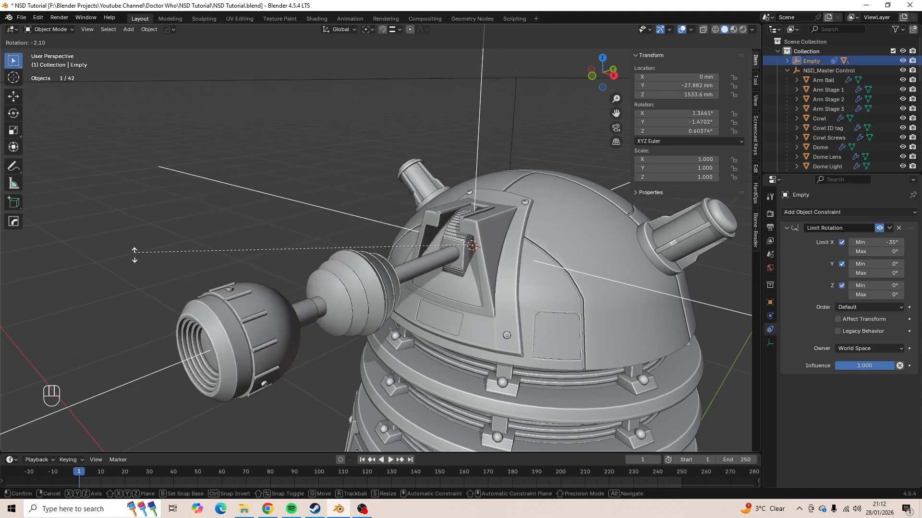
pyautogui.click(152, 358)
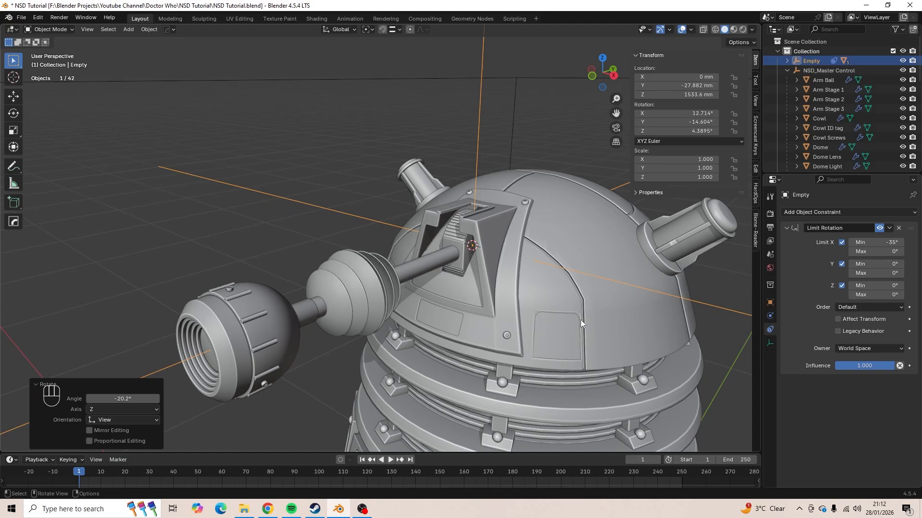
# - Set the maximum X rotation limit to 15°
pyautogui.click(891, 252)
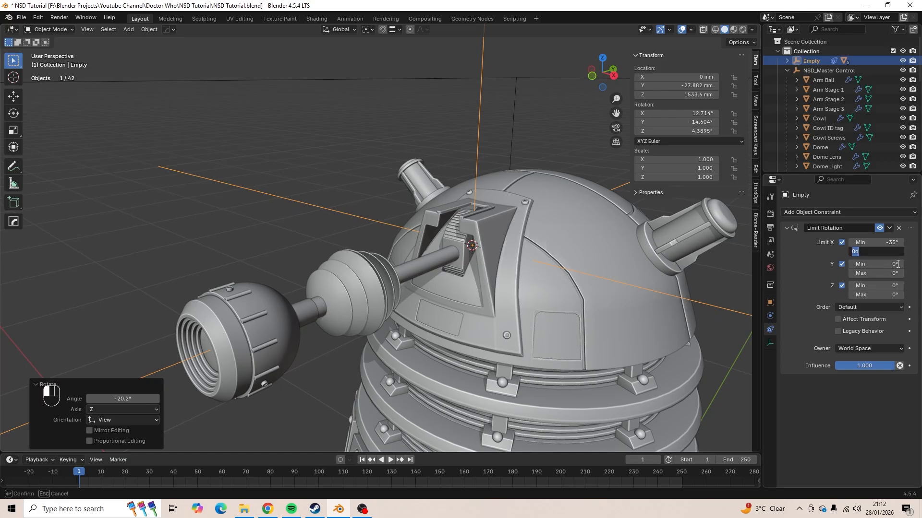
pyautogui.write('15')
pyautogui.press('Return')
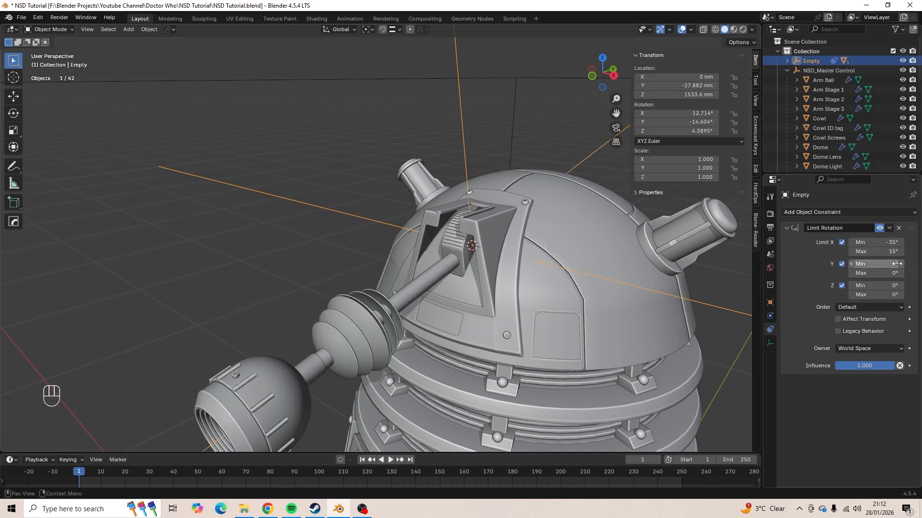
# - Test the rotation limits by rotating the empty freely by about 86.4° and again by about -134°
pyautogui.moveTo(417, 209); pyautogui.dragTo(480, 267, button='middle')
pyautogui.scroll(5, 432, 281)
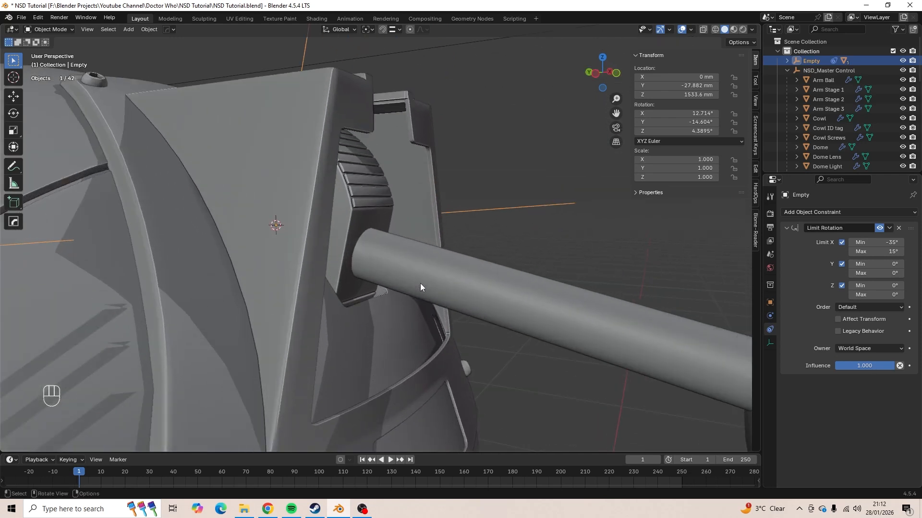
pyautogui.moveTo(419, 283); pyautogui.dragTo(330, 267, button='middle')
pyautogui.scroll(-7, 390, 269)
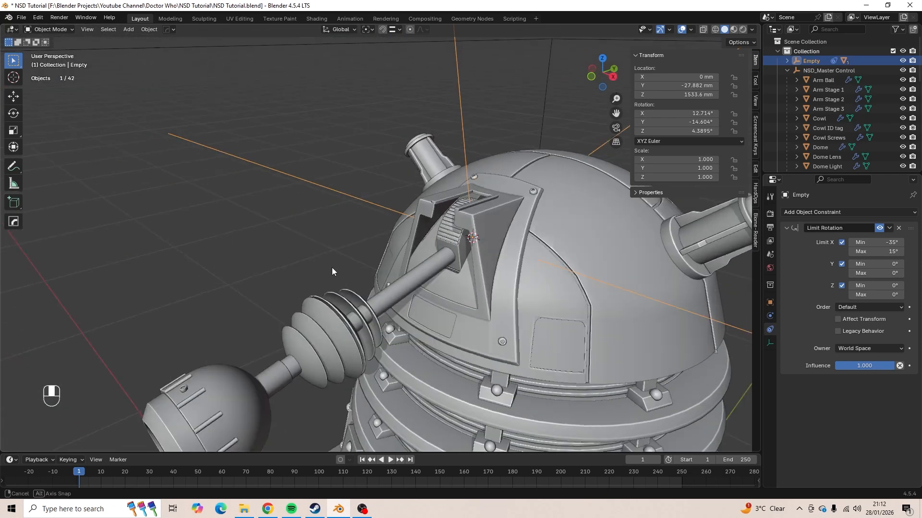
pyautogui.scroll(-3, 324, 264)
pyautogui.press('r')
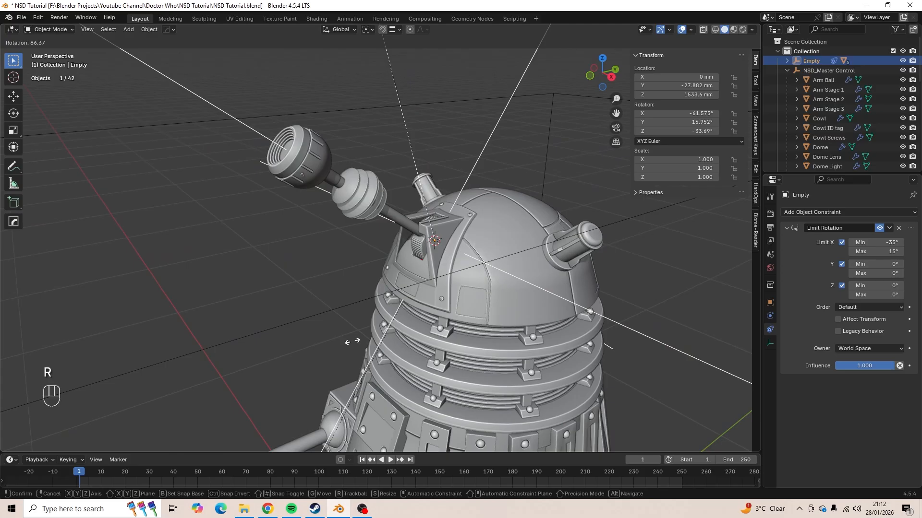
pyautogui.click(354, 340)
pyautogui.press('r')
pyautogui.press('r')
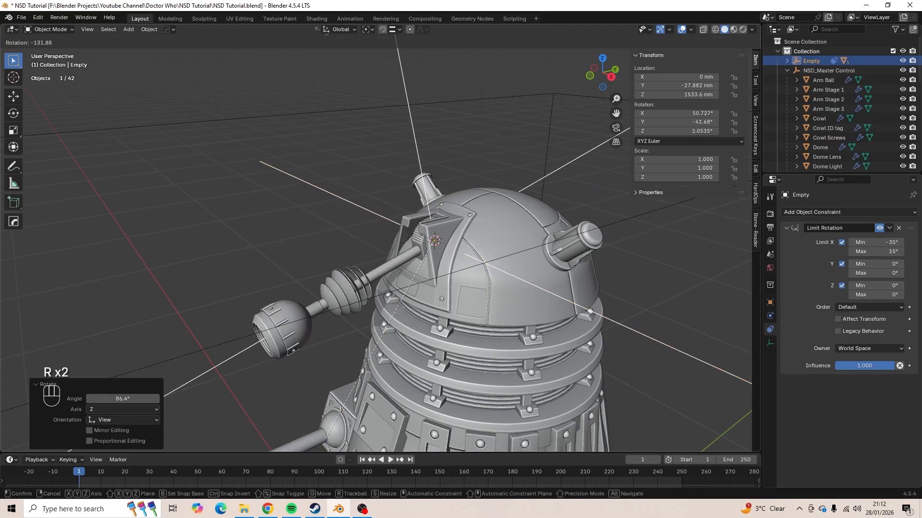
pyautogui.click(319, 41)
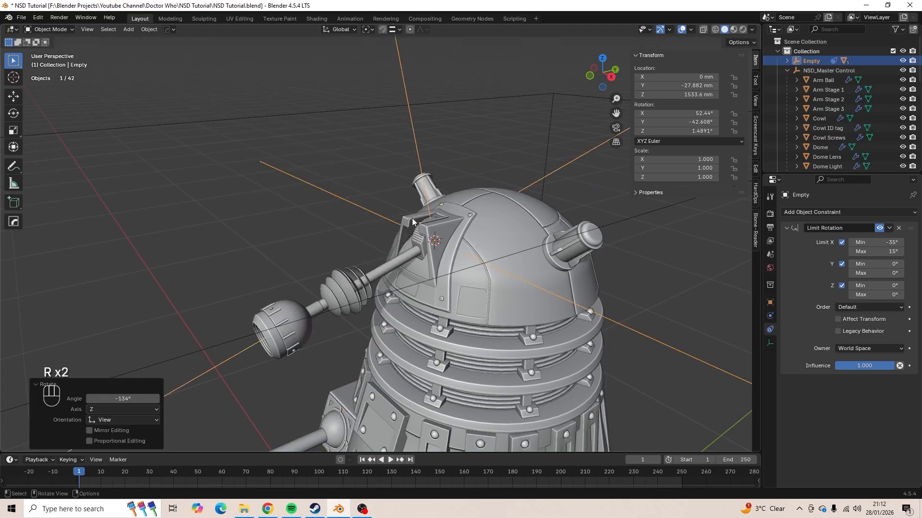
pyautogui.moveTo(408, 219); pyautogui.dragTo(430, 177, button='middle')
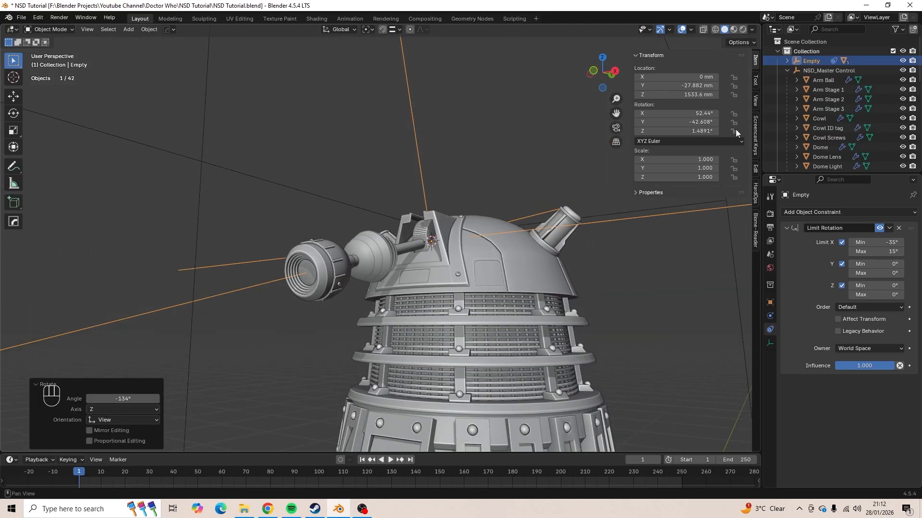
# - Set the empty's X rotation to 0°
pyautogui.click(686, 114)
pyautogui.write('0')
pyautogui.press('Return')
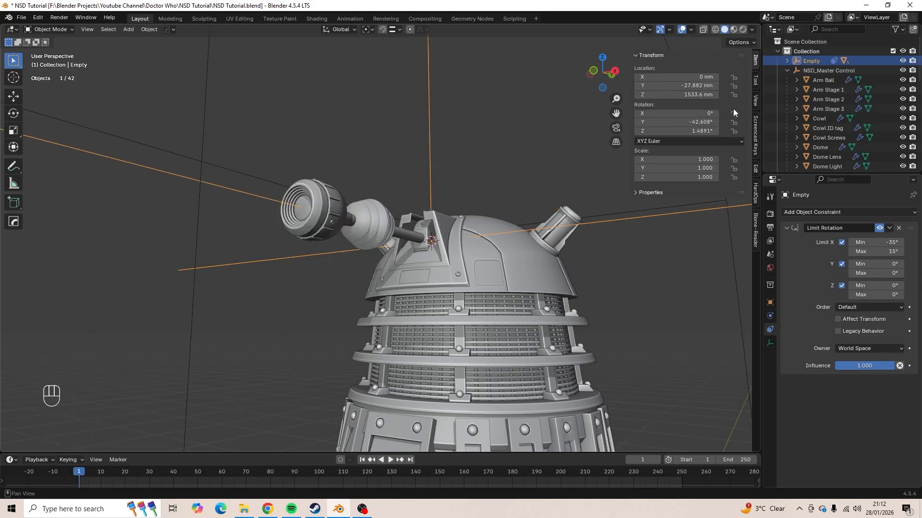
# - Select the dome and examine it together with the cowl and the eye stalk mount
pyautogui.moveTo(541, 54); pyautogui.dragTo(511, 119, button='middle')
pyautogui.keyDown('shift'); pyautogui.moveTo(468, 162); pyautogui.dragTo(528, 223, button='middle'); pyautogui.keyUp('shift')
pyautogui.click(520, 243)
pyautogui.scroll(-2, 528, 224)
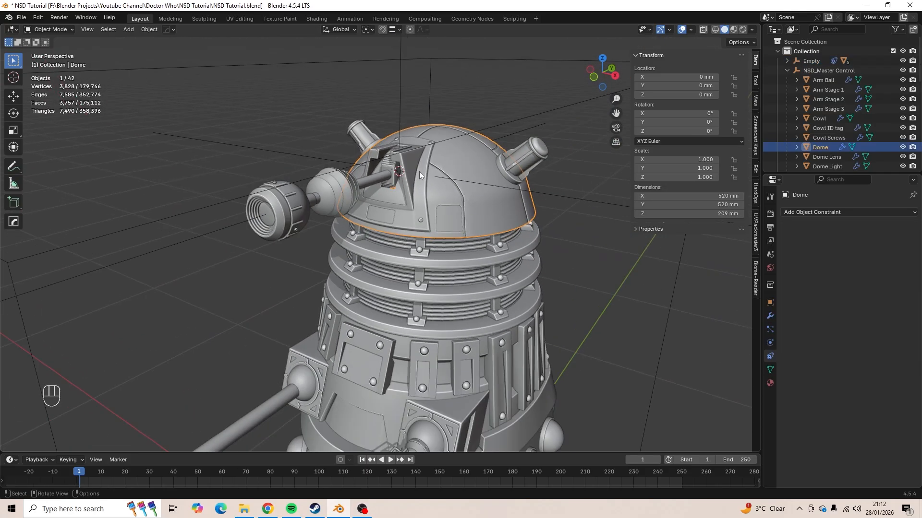
pyautogui.moveTo(405, 177); pyautogui.dragTo(427, 188, button='middle')
pyautogui.scroll(3, 418, 190)
pyautogui.keyDown('shift'); pyautogui.moveTo(427, 168); pyautogui.dragTo(373, 236, button='middle'); pyautogui.keyUp('shift')
pyautogui.moveTo(373, 235); pyautogui.dragTo(395, 205, button='middle')
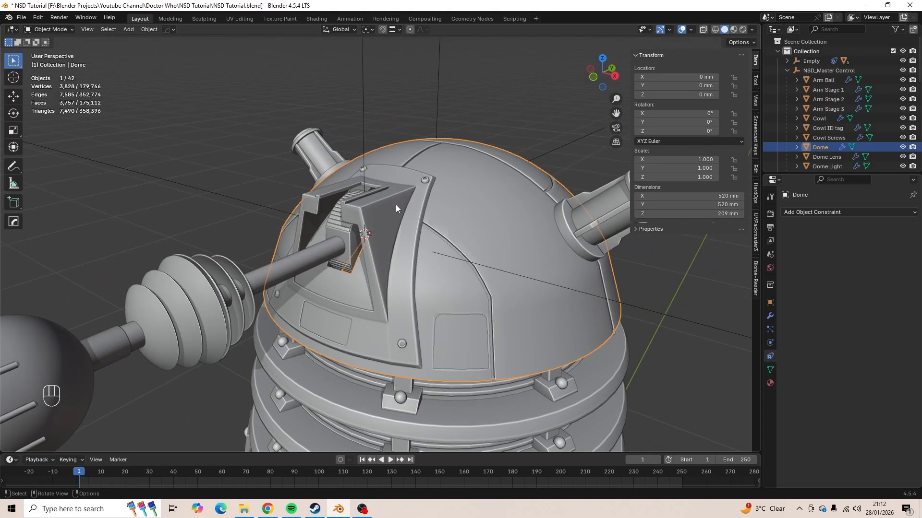
pyautogui.scroll(-2, 393, 206)
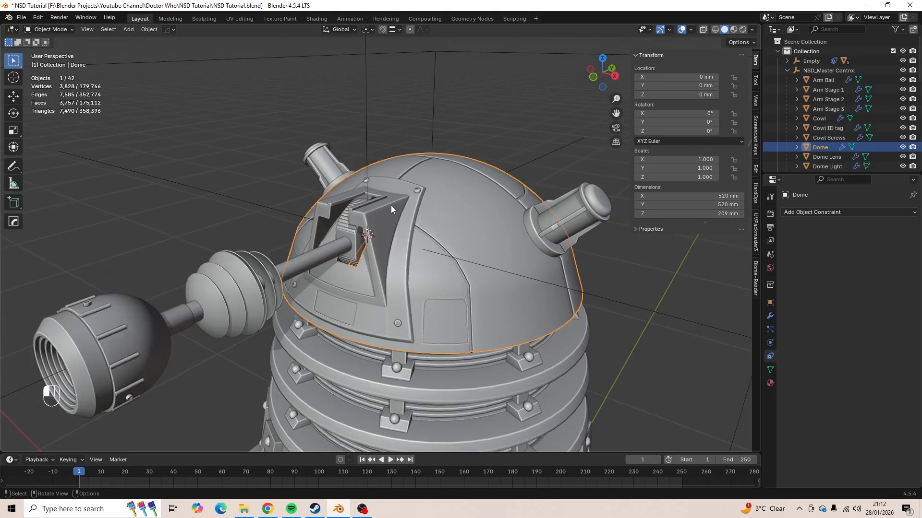
# - Parent the Cowl ID tag to the Cowl using Object (Keep Transform)
pyautogui.click(391, 205)
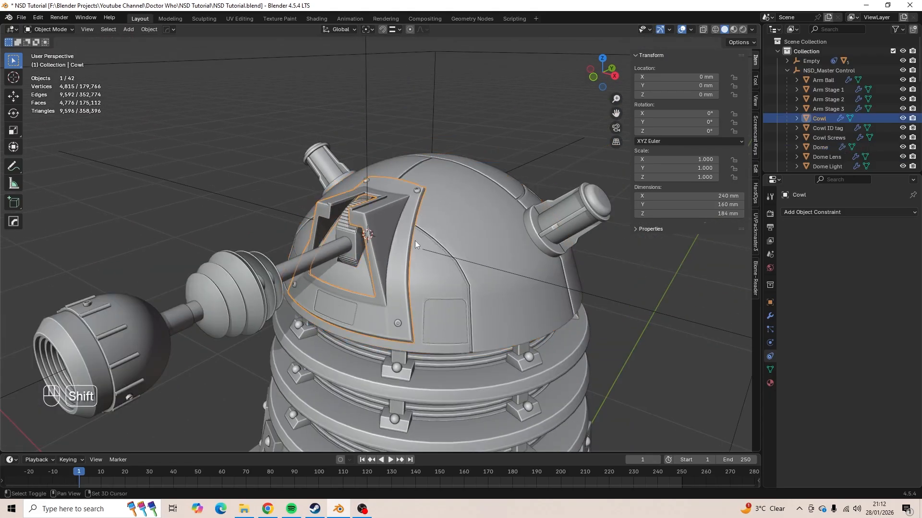
pyautogui.click(348, 314)
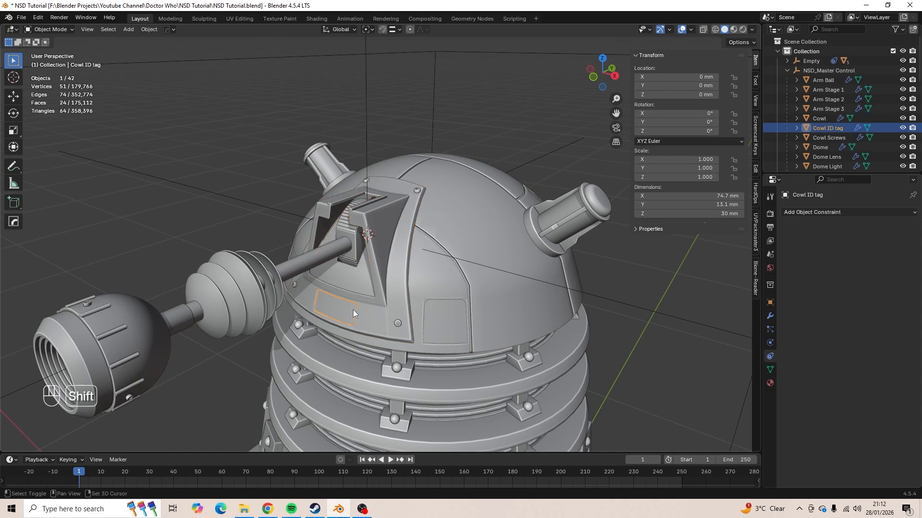
pyautogui.keyDown('shift'); pyautogui.moveTo(353, 310); pyautogui.dragTo(367, 257, button='middle'); pyautogui.keyUp('shift')
pyautogui.scroll(2, 366, 284)
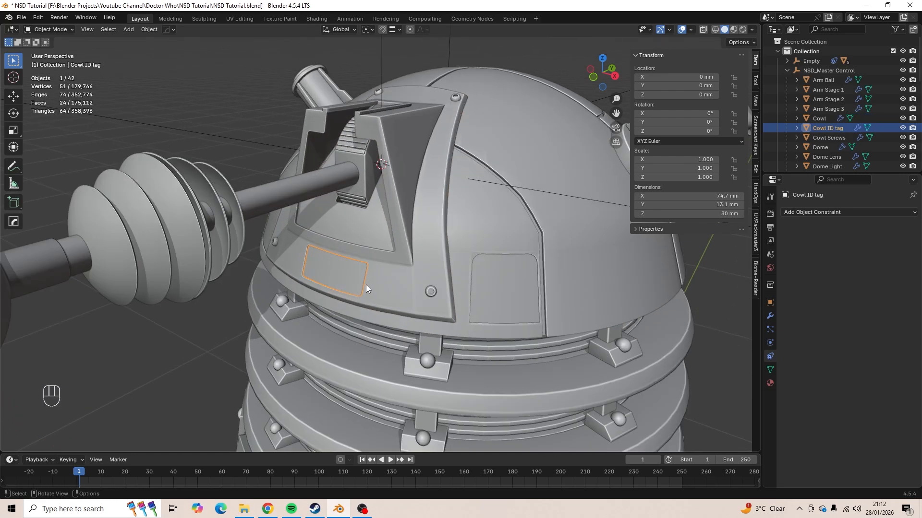
pyautogui.keyDown('shift'); pyautogui.click(393, 281); pyautogui.keyUp('shift')
pyautogui.hotkey('ctrl', 'p')
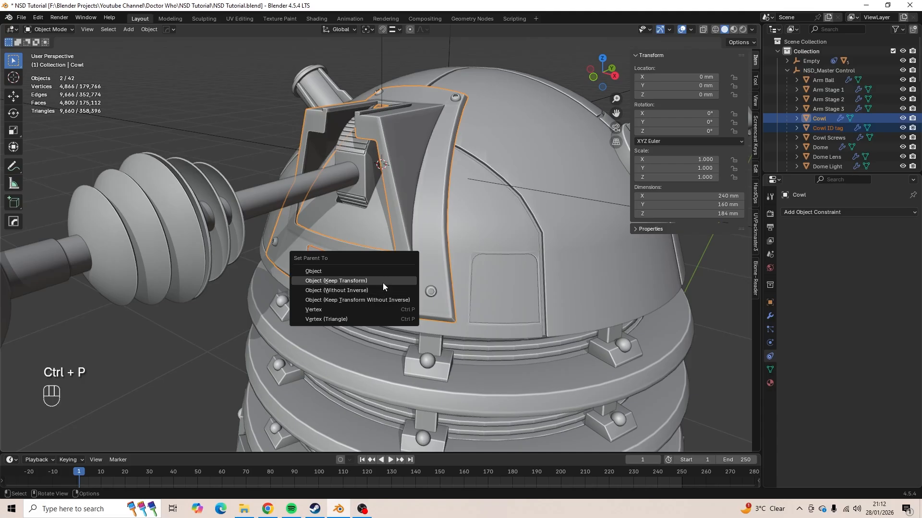
pyautogui.click(383, 283)
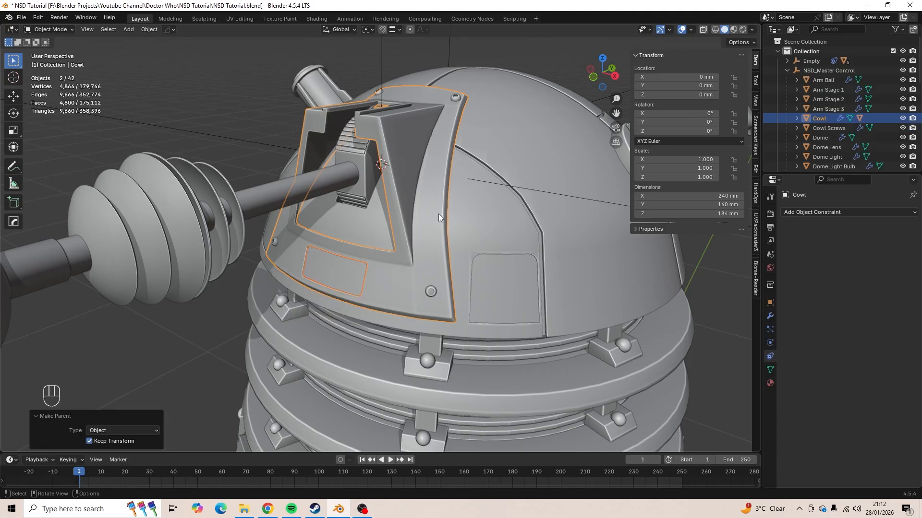
# - Parent the Cowl Screws to the Cowl using Object (Keep Transform)
pyautogui.click(436, 289)
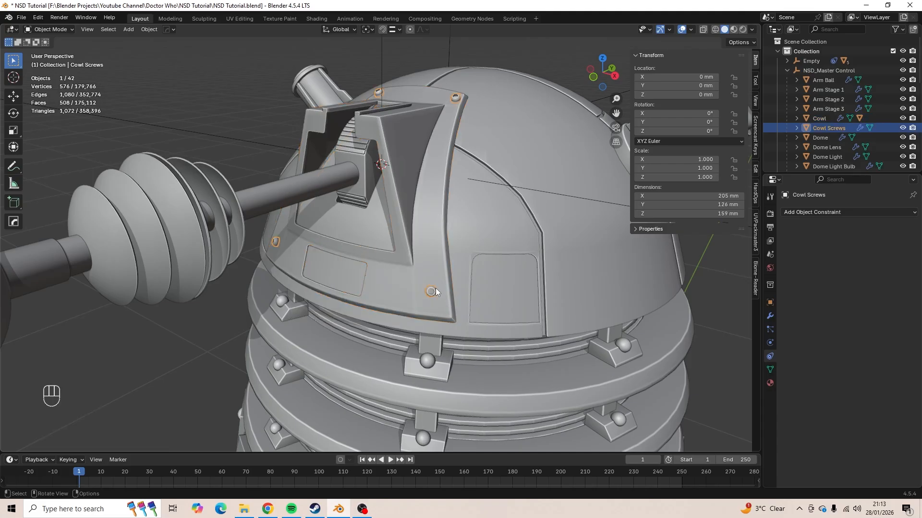
pyautogui.keyDown('shift'); pyautogui.click(443, 190); pyautogui.keyUp('shift')
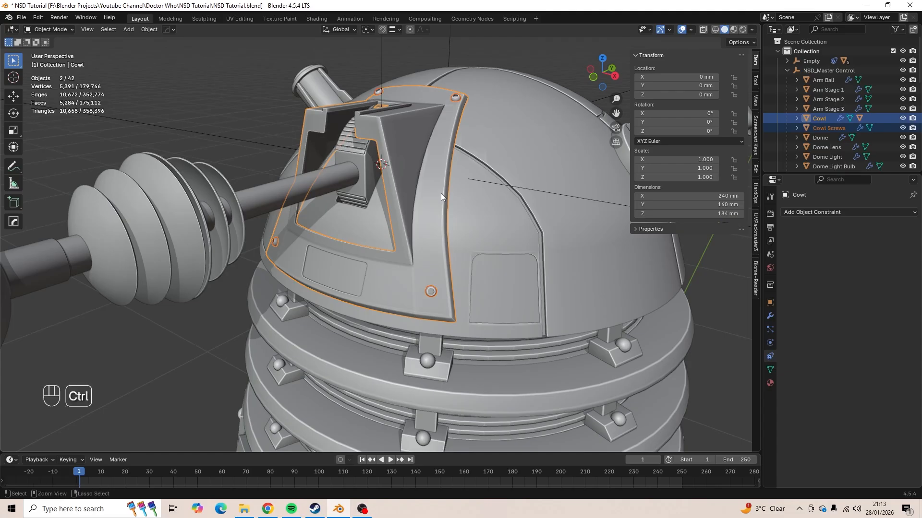
pyautogui.hotkey('ctrl', 'p')
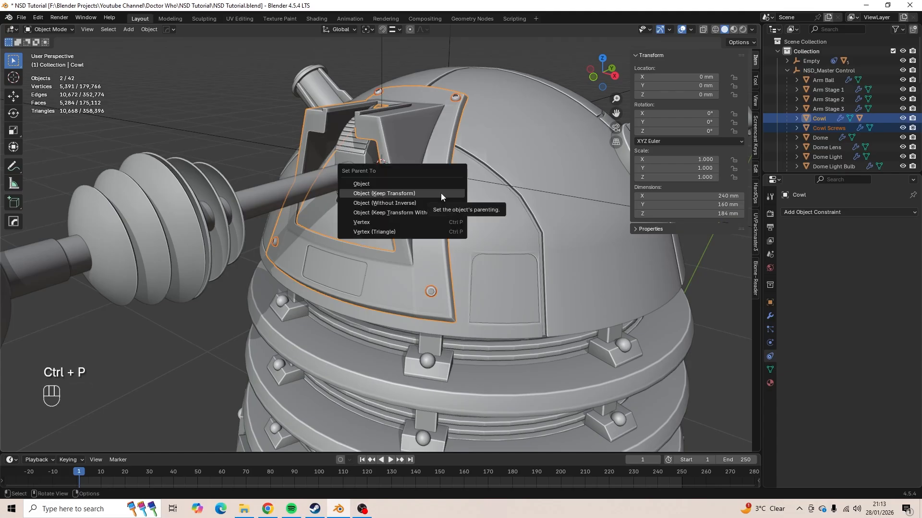
pyautogui.click(441, 193)
# - Parent the Cowl to the Dome using Object (Keep Transform)
pyautogui.click(438, 188)
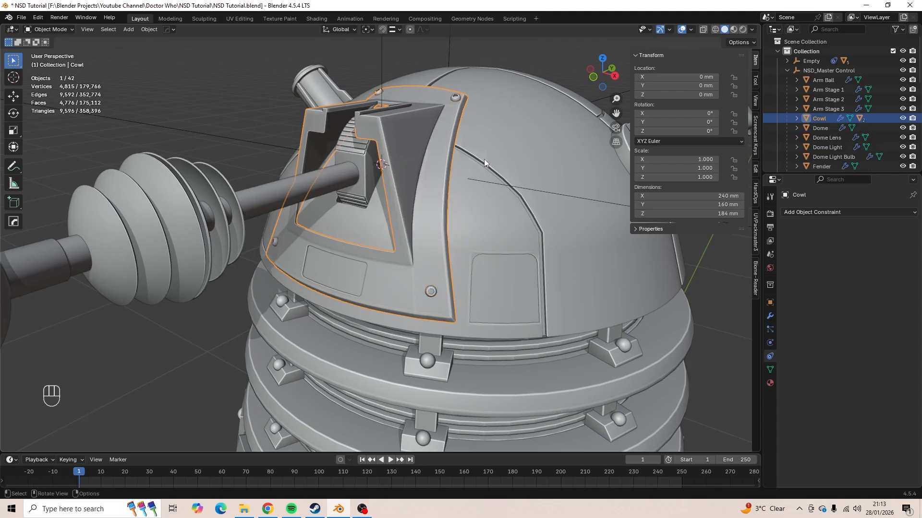
pyautogui.keyDown('shift'); pyautogui.click(508, 145); pyautogui.keyUp('shift')
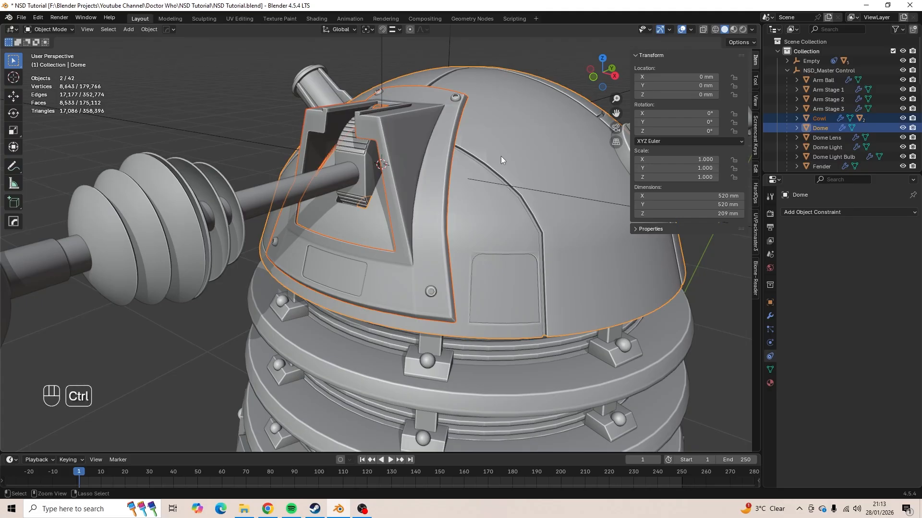
pyautogui.hotkey('ctrl', 'p')
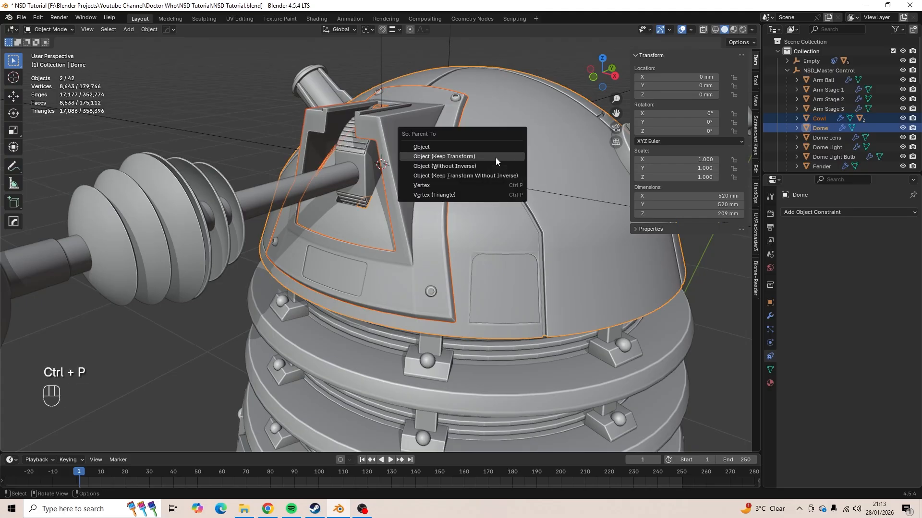
pyautogui.click(495, 157)
# - Parent the Dome Light housing to the Dome using Object (Keep Transform)
pyautogui.keyDown('shift'); pyautogui.moveTo(520, 177); pyautogui.dragTo(384, 231, button='middle'); pyautogui.keyUp('shift')
pyautogui.scroll(3, 307, 254)
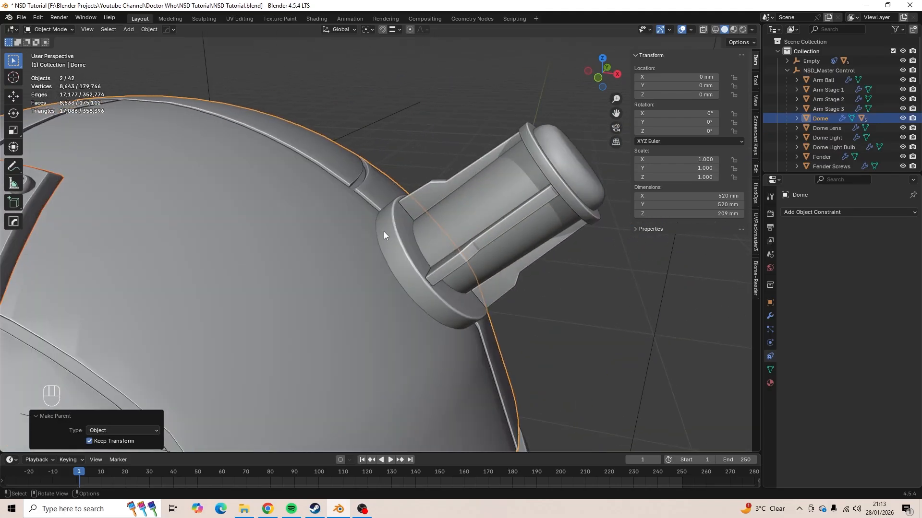
pyautogui.click(392, 226)
pyautogui.scroll(-2, 392, 226)
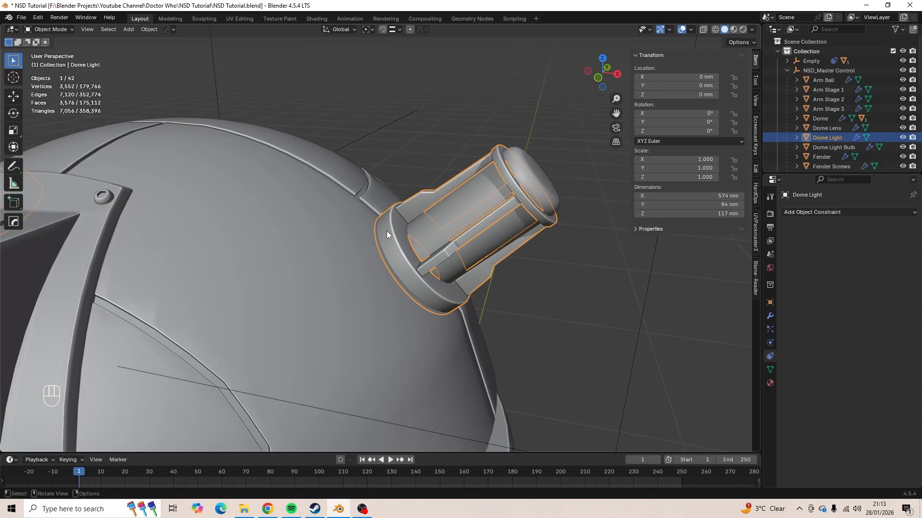
pyautogui.keyDown('shift'); pyautogui.click(330, 252); pyautogui.keyUp('shift')
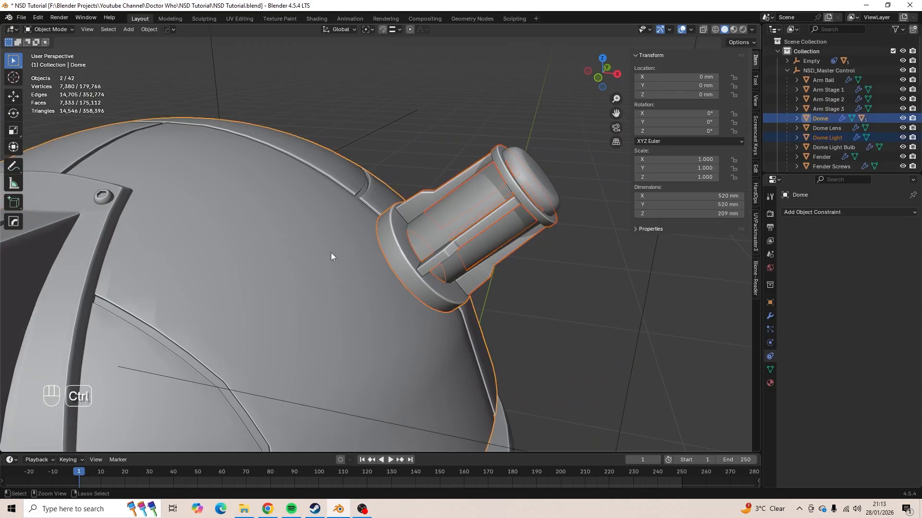
pyautogui.hotkey('ctrl', 'p')
pyautogui.click(330, 253)
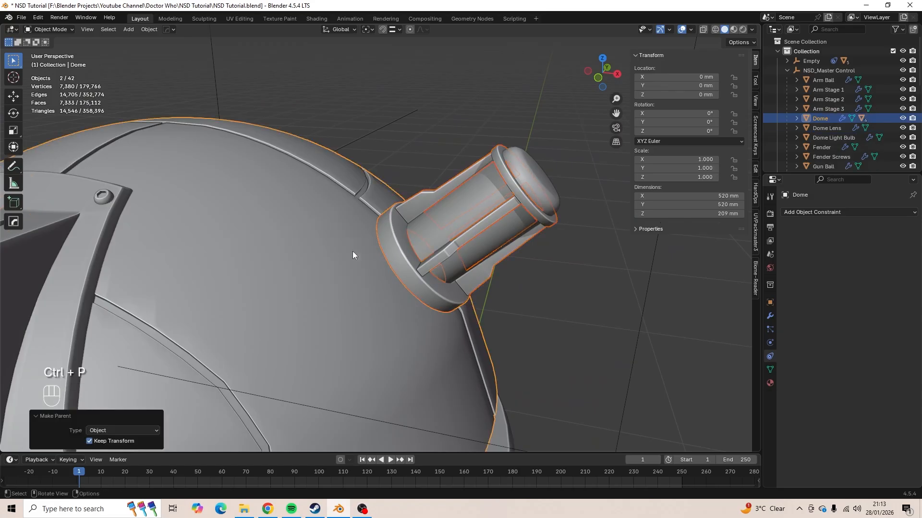
# - Parent the Dome Lens to the Dome using Object (Keep Transform)
pyautogui.click(442, 217)
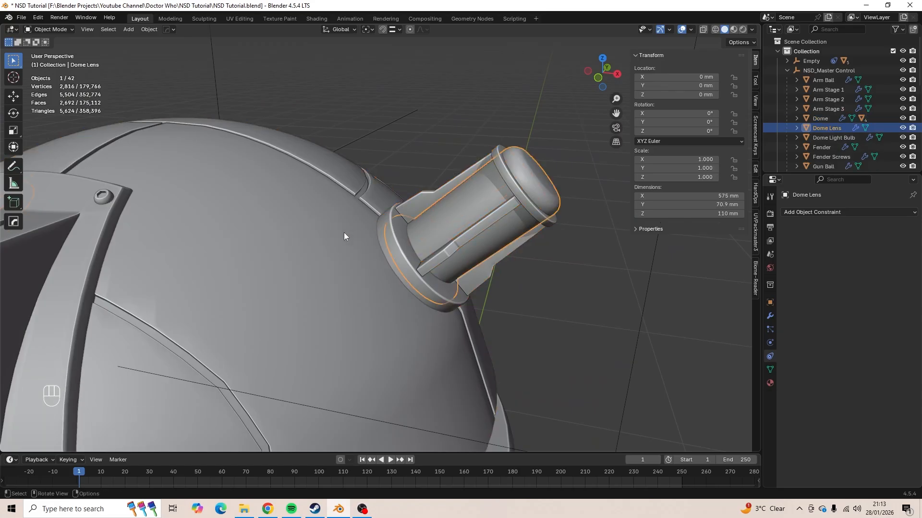
pyautogui.keyDown('shift'); pyautogui.click(309, 236); pyautogui.keyUp('shift')
pyautogui.hotkey('ctrl', 'p')
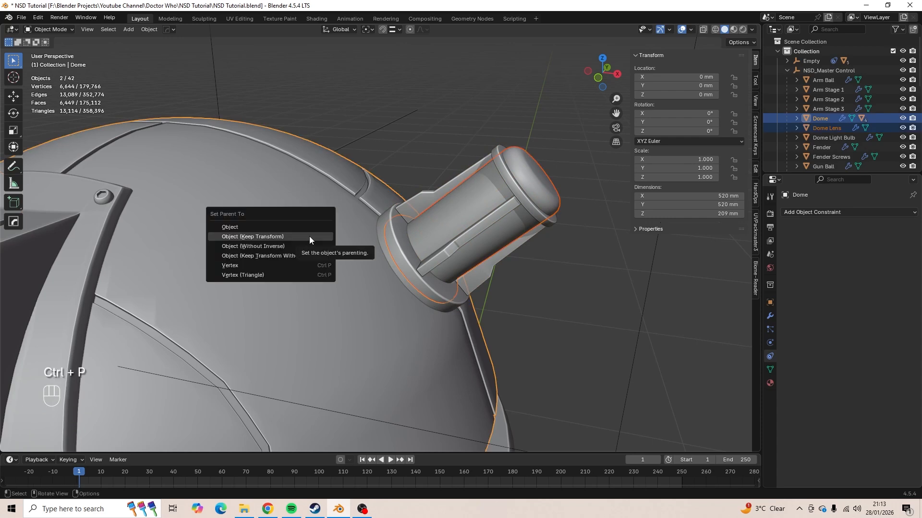
pyautogui.click(310, 236)
# - Parent the Dome Light Bulb to the Dome using Object (Keep Transform), hiding the Dome Lens only while doing so
pyautogui.click(450, 220)
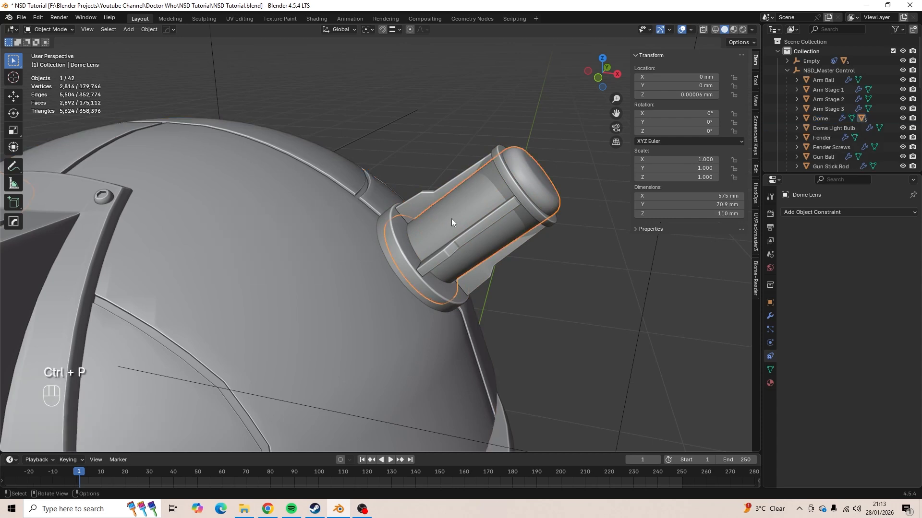
pyautogui.press('h')
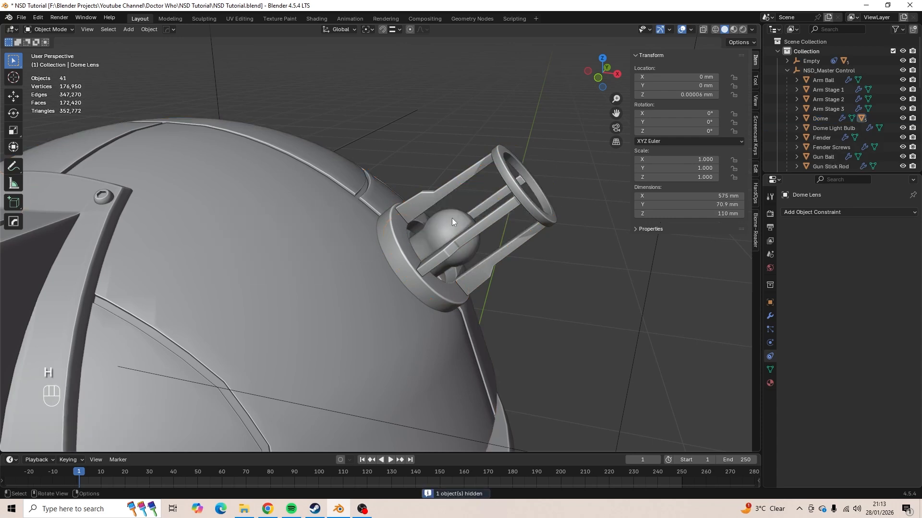
pyautogui.click(451, 220)
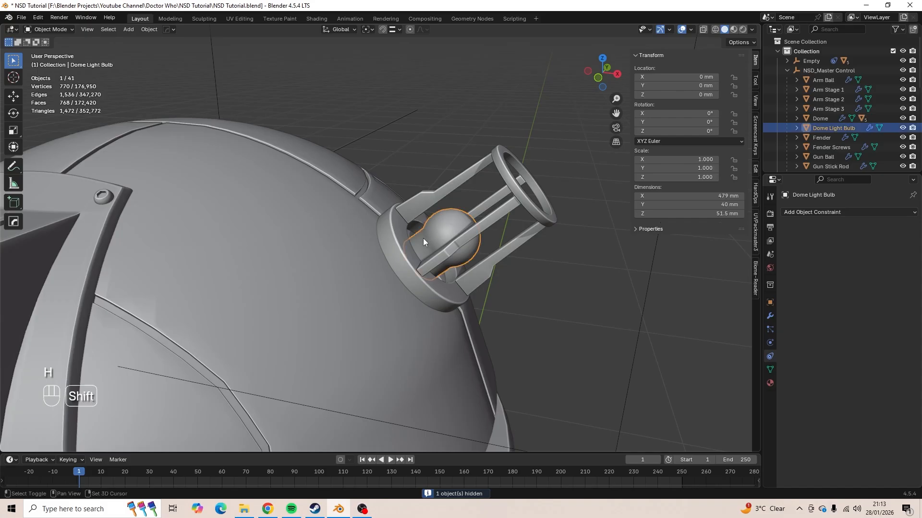
pyautogui.moveTo(321, 268); pyautogui.dragTo(357, 234, button='middle')
pyautogui.keyDown('shift'); pyautogui.click(356, 234); pyautogui.keyUp('shift')
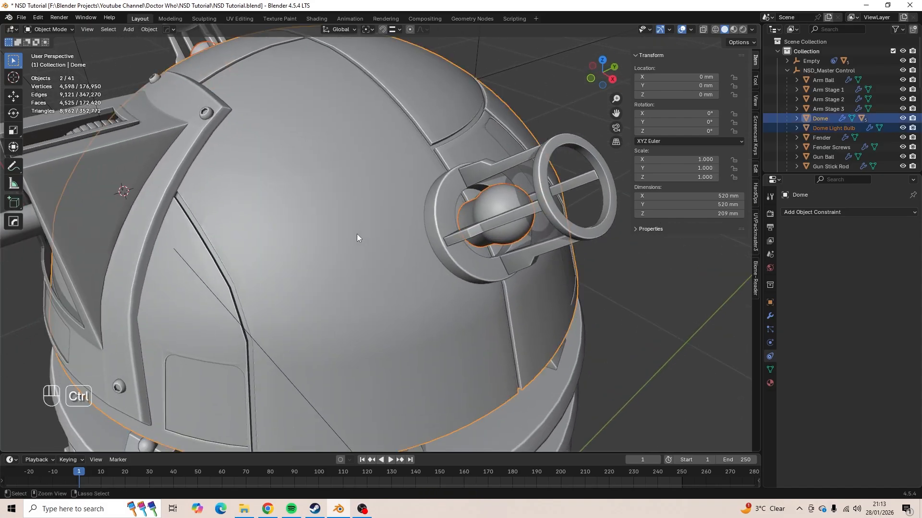
pyautogui.hotkey('ctrl', 'p')
pyautogui.click(357, 234)
pyautogui.scroll(-6, 375, 203)
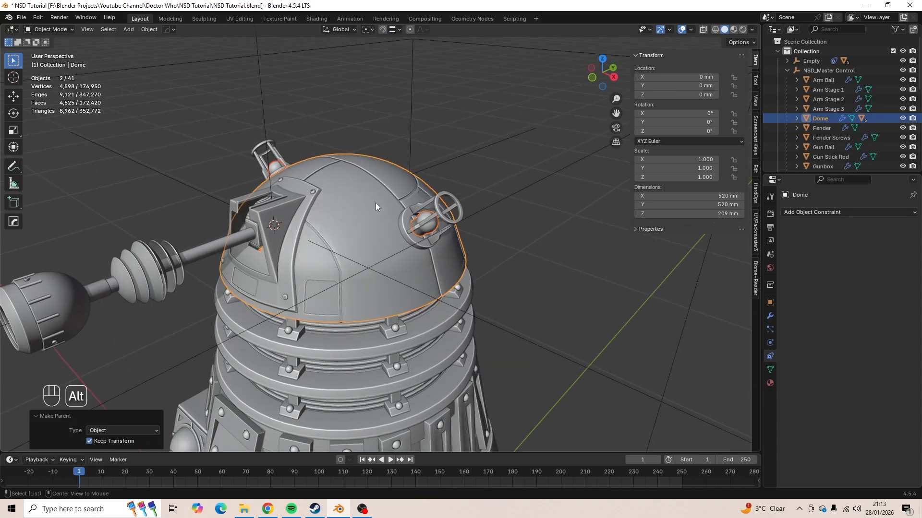
pyautogui.hotkey('alt', 'h')
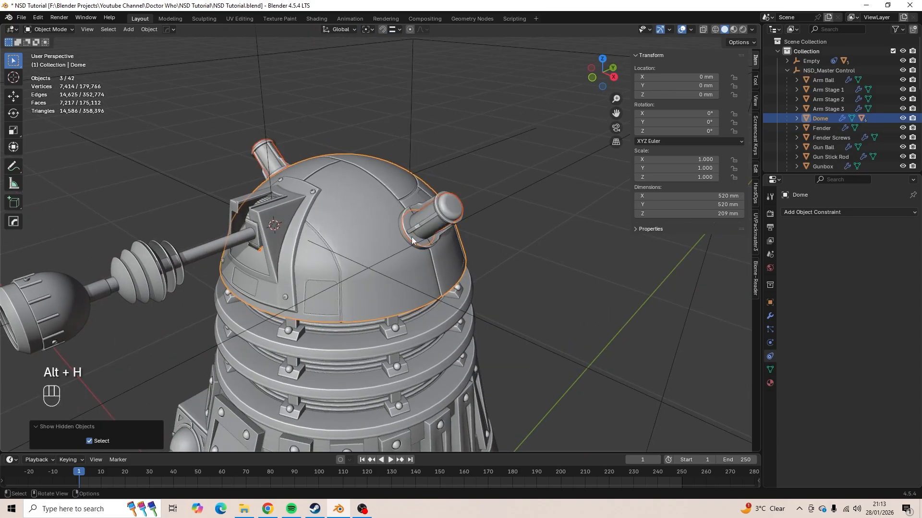
# - Test-rotate the Dome freely about its current origin and cancel the rotation
pyautogui.click(393, 301)
pyautogui.moveTo(394, 302); pyautogui.dragTo(414, 269, button='middle')
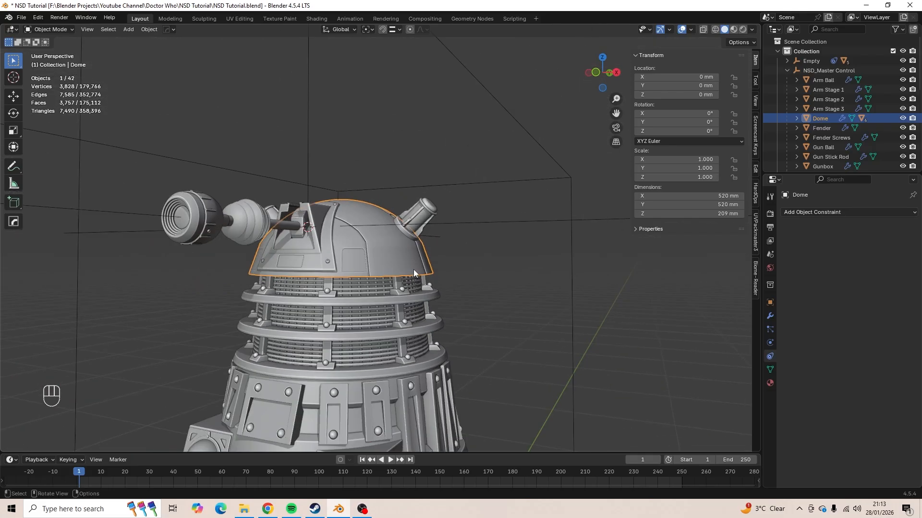
pyautogui.press('r')
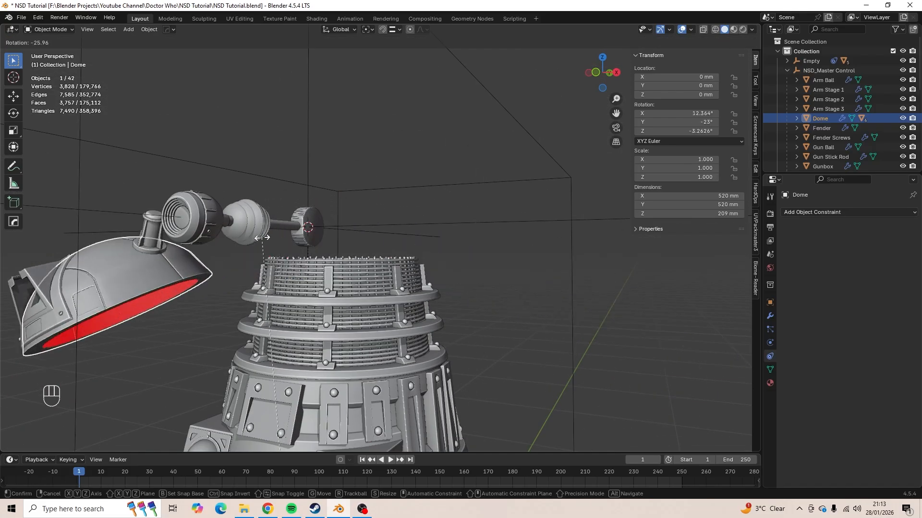
pyautogui.press('Escape')
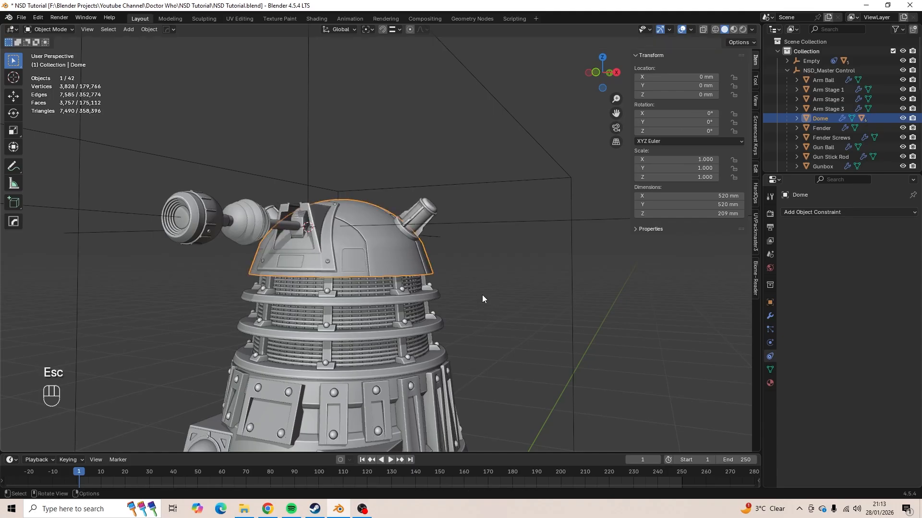
# - Snap the 3D cursor to the centre of the Dome's bottom edge loop and return to Object Mode
pyautogui.moveTo(482, 295); pyautogui.dragTo(364, 265, button='middle')
pyautogui.press('Tab')
pyautogui.press('a')
pyautogui.press('a')
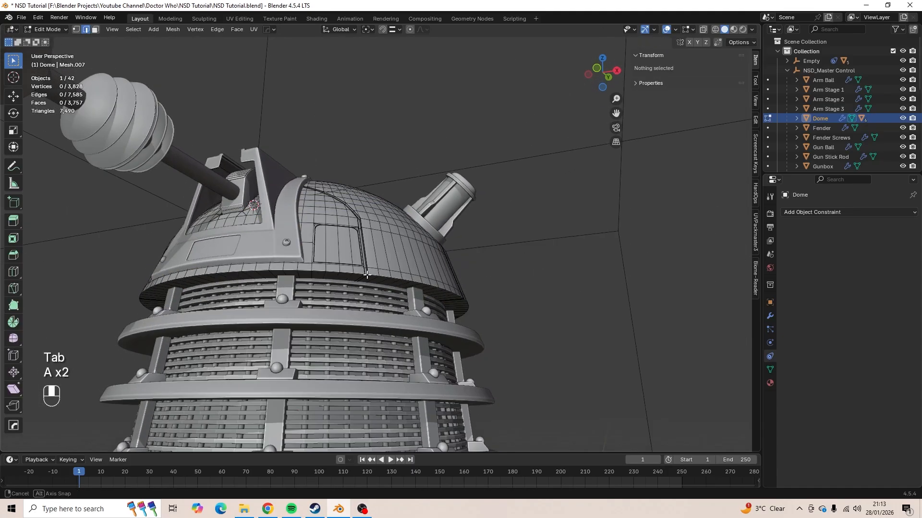
pyautogui.scroll(4, 355, 264)
pyautogui.press('2')
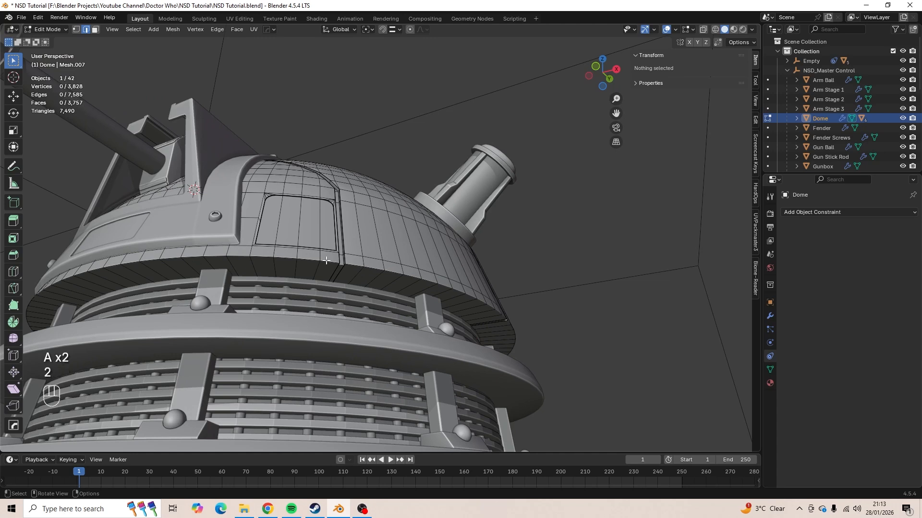
pyautogui.keyDown('shift'); pyautogui.moveTo(326, 260); pyautogui.dragTo(415, 257, button='middle'); pyautogui.keyUp('shift')
pyautogui.scroll(2, 380, 251)
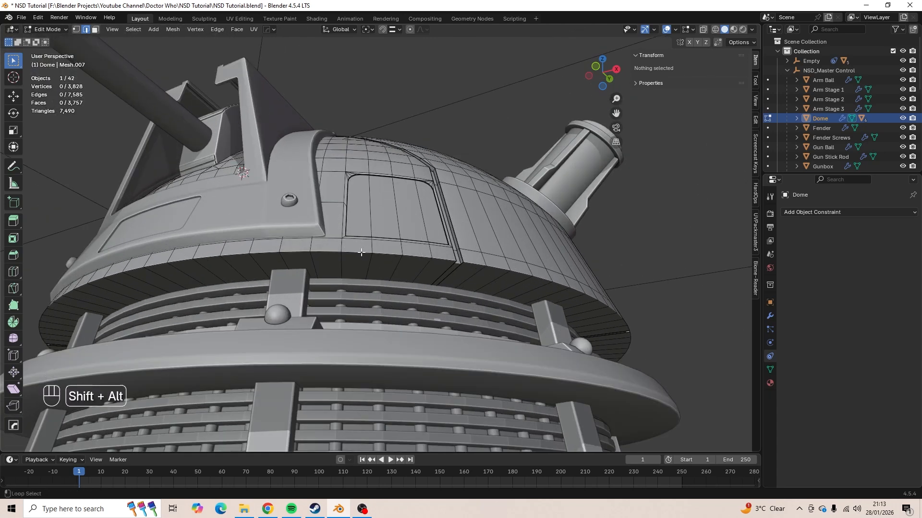
pyautogui.keyDown('alt'); pyautogui.keyDown('shift'); pyautogui.click(361, 252); pyautogui.keyUp('shift'); pyautogui.keyUp('alt')
pyautogui.moveTo(362, 253); pyautogui.dragTo(400, 272, button='middle')
pyautogui.scroll(-5, 469, 273)
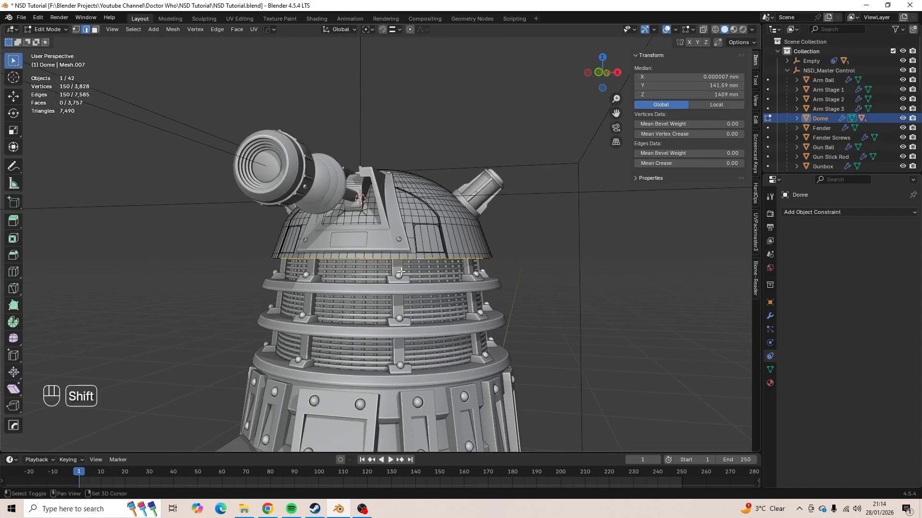
pyautogui.hotkey('shift', 's')
pyautogui.click(407, 326)
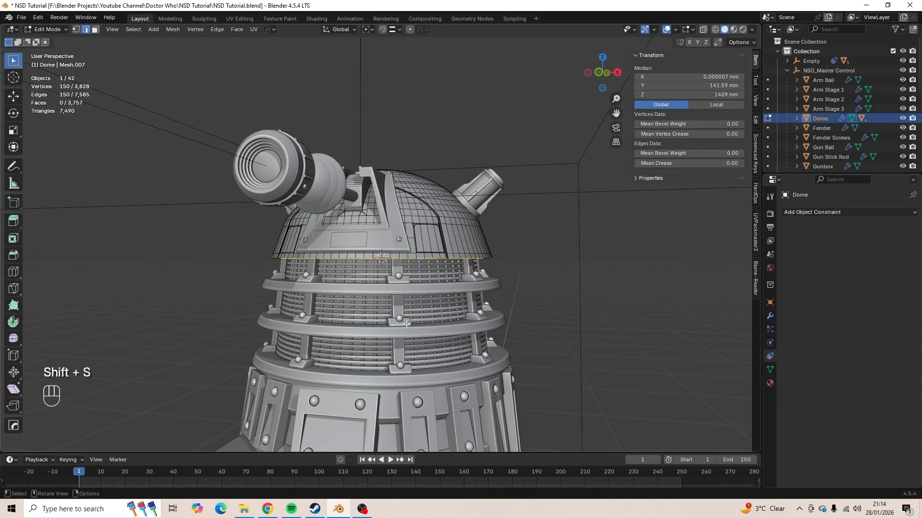
pyautogui.press('Tab')
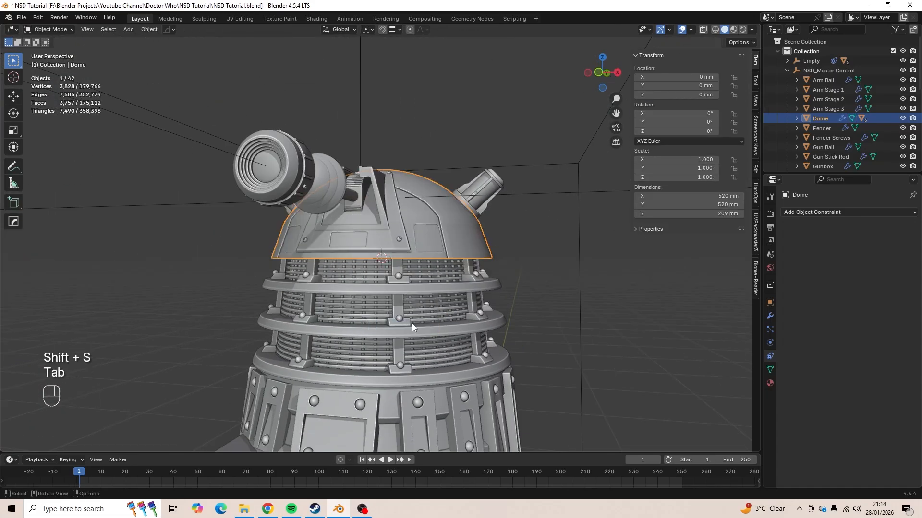
# - Set the Dome's origin to the 3D cursor
pyautogui.click(151, 28)
pyautogui.moveTo(168, 51)
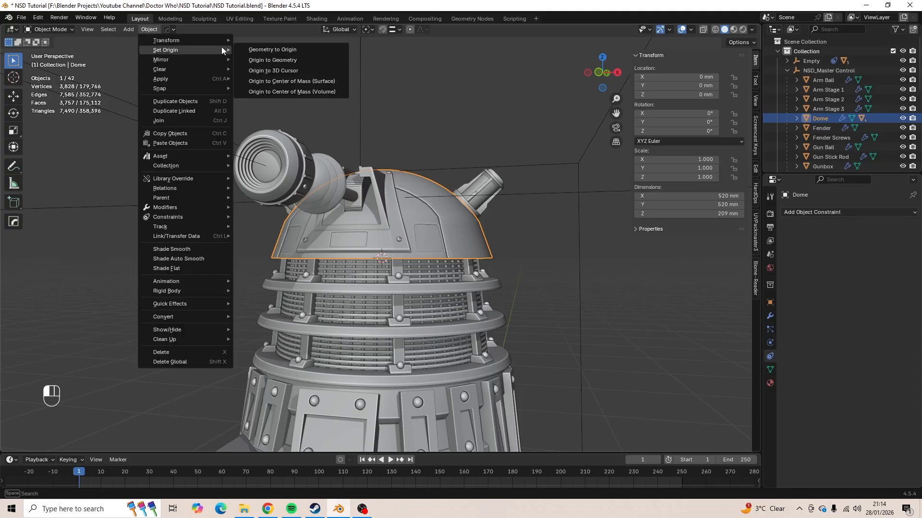
pyautogui.click(262, 70)
pyautogui.click(422, 96)
# - Test-rotate the Dome around the global Z axis and cancel the rotation
pyautogui.moveTo(422, 96); pyautogui.dragTo(384, 212, button='middle')
pyautogui.click(407, 235)
pyautogui.press('r')
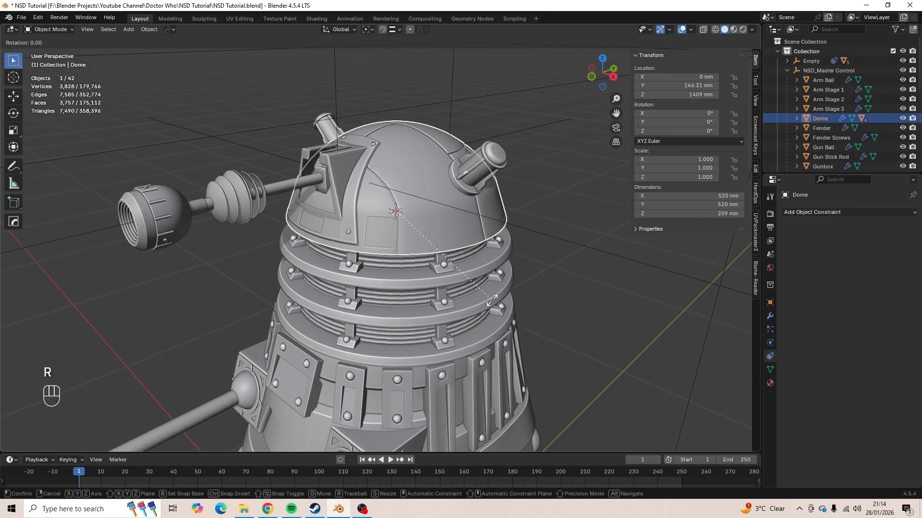
pyautogui.press('z')
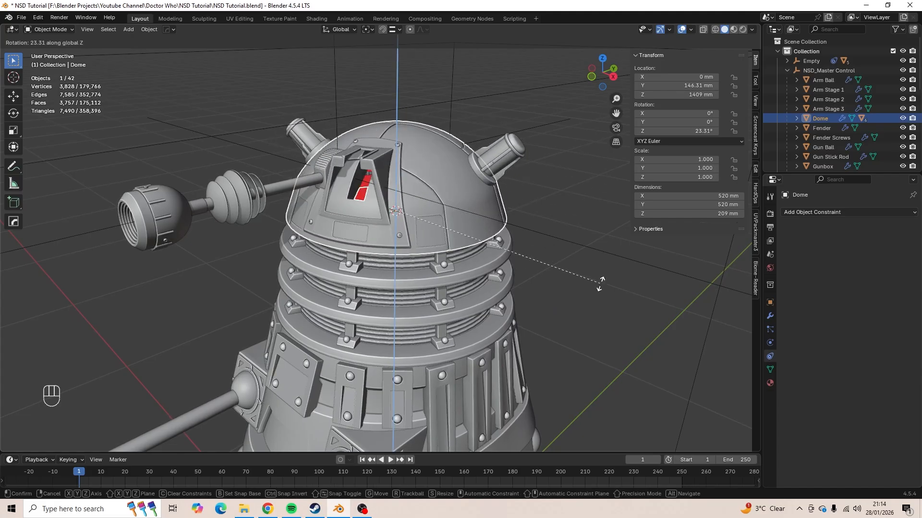
pyautogui.press('Escape')
pyautogui.keyDown('shift'); pyautogui.moveTo(317, 170); pyautogui.dragTo(468, 248, button='middle'); pyautogui.keyUp('shift')
pyautogui.scroll(3, 449, 261)
pyautogui.click(439, 252)
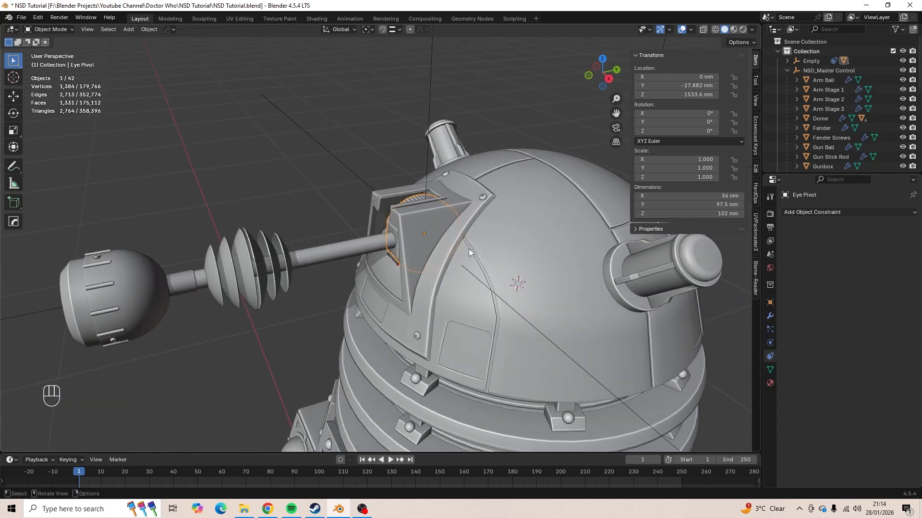
pyautogui.click(548, 240)
# - Add a Plain Axes empty at the 3D cursor in the Dome's base and name it DOME CONTROL
pyautogui.keyDown('shift'); pyautogui.moveTo(547, 238); pyautogui.dragTo(431, 247, button='middle'); pyautogui.keyUp('shift')
pyautogui.scroll(-3, 454, 269)
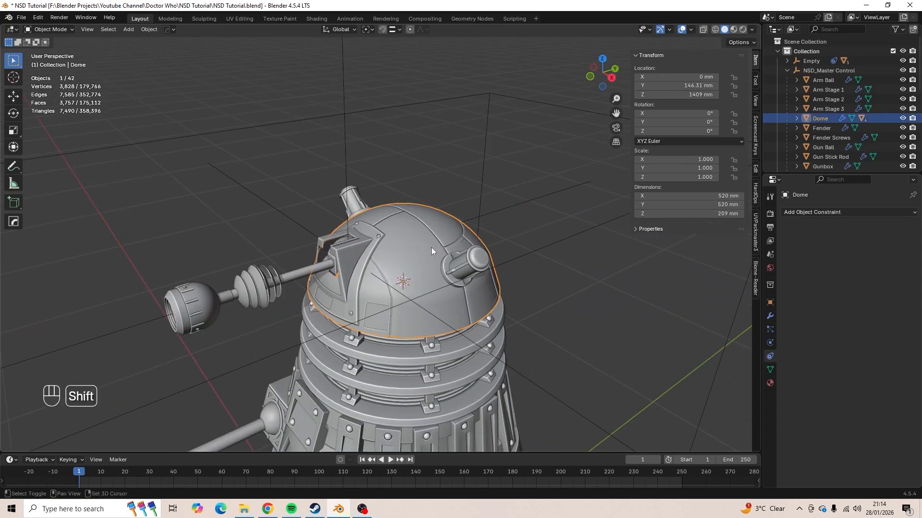
pyautogui.hotkey('shift', 'a')
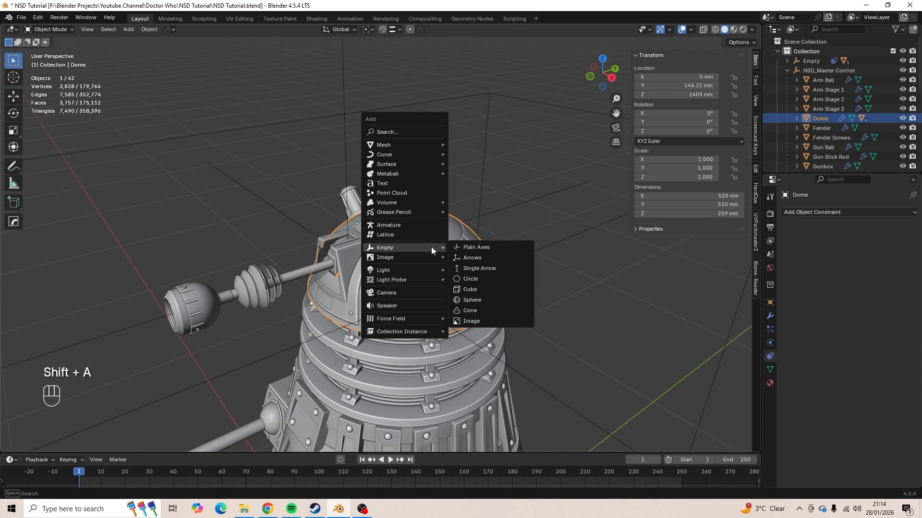
pyautogui.click(475, 247)
pyautogui.doubleClick(823, 70)
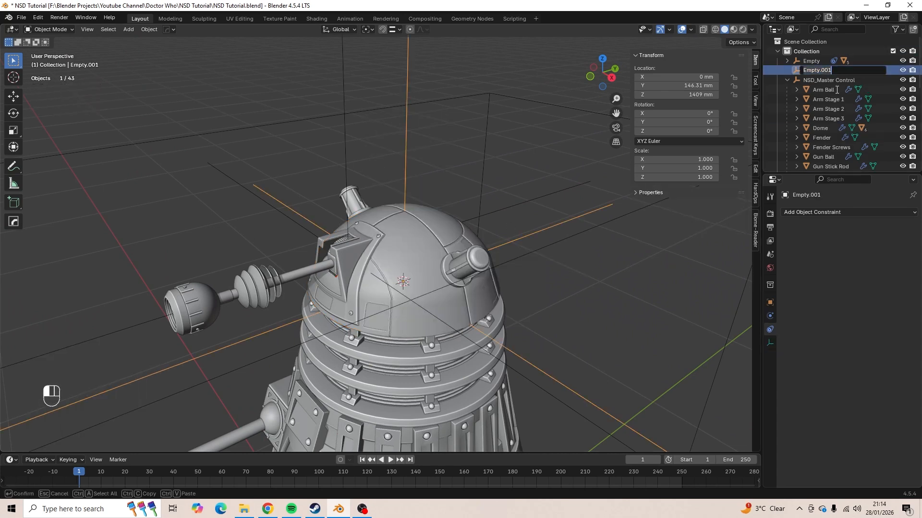
pyautogui.write('DOME CONTR')
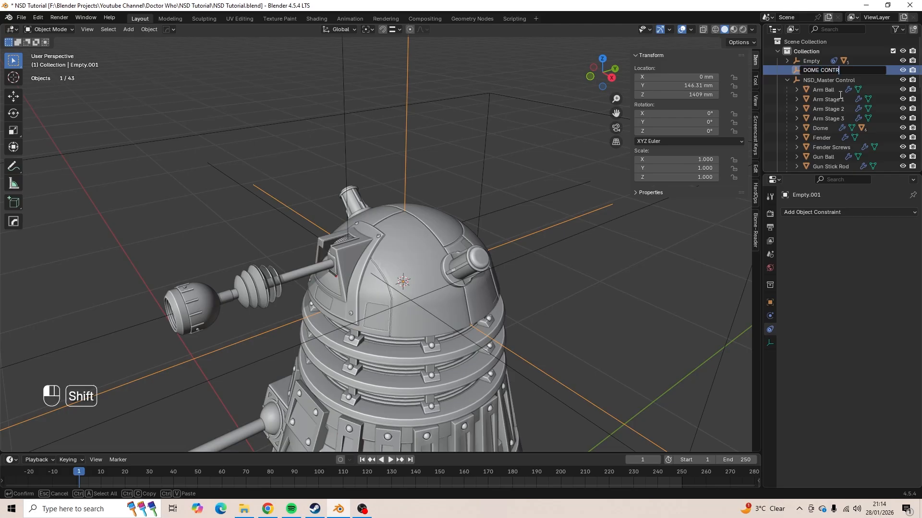
pyautogui.write('OL')
pyautogui.press('Return')
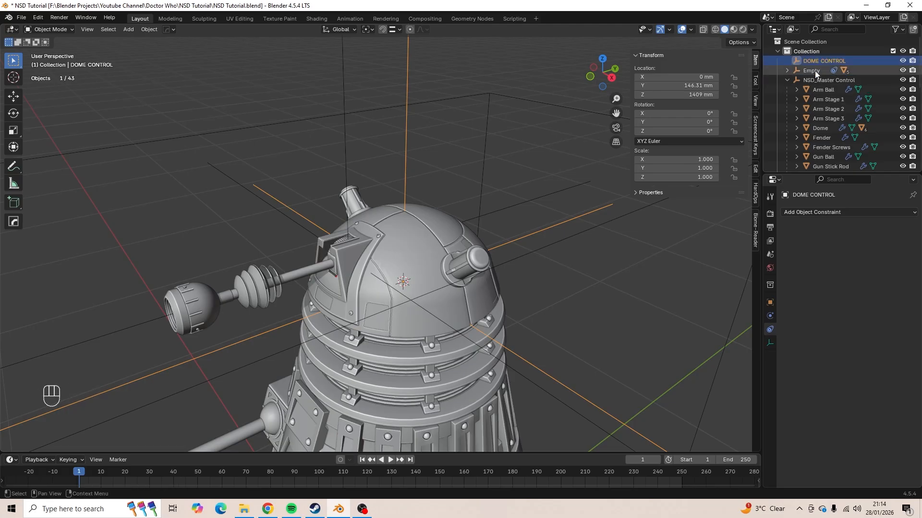
# - Rename the empty at the eyestalk pivot as EYE TILT
pyautogui.click(309, 232)
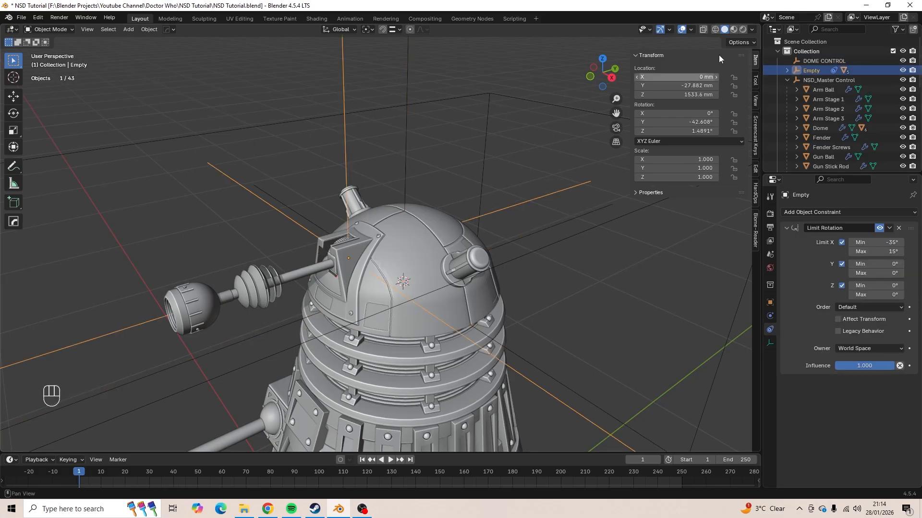
pyautogui.doubleClick(819, 71)
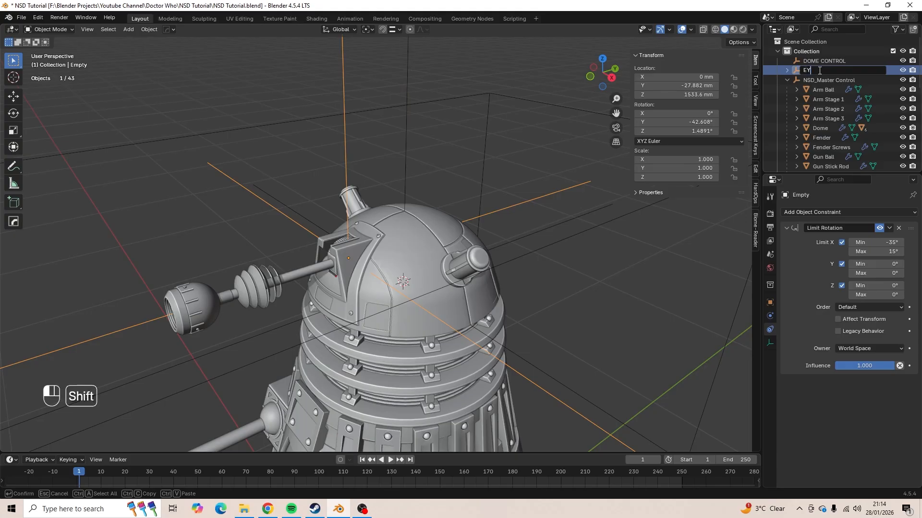
pyautogui.write('EYE TILT')
pyautogui.press('Return')
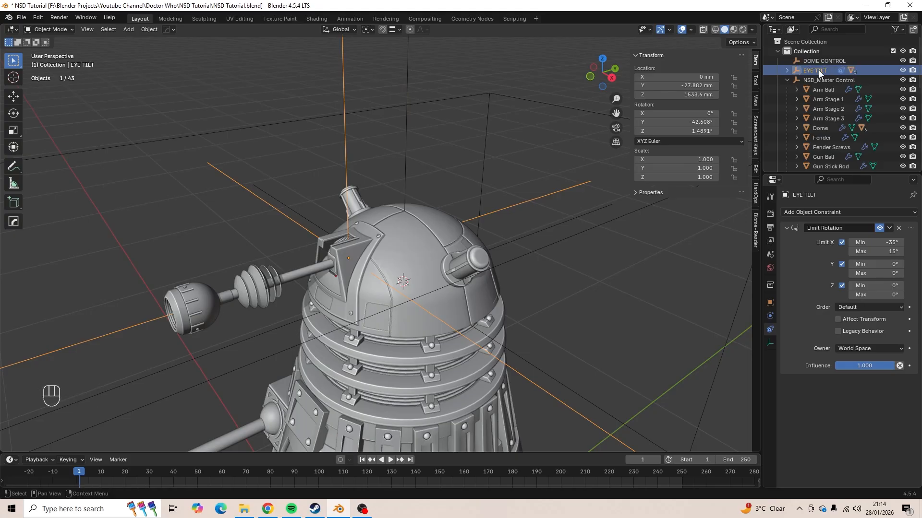
# - Parent the Dome to the DOME CONTROL empty using Object (Keep Transform)
pyautogui.moveTo(605, 153); pyautogui.dragTo(473, 206, button='middle')
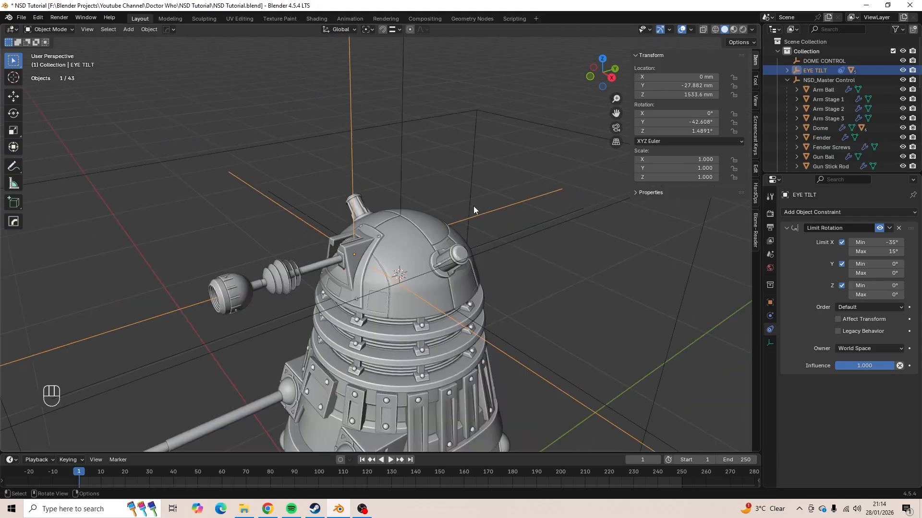
pyautogui.click(410, 260)
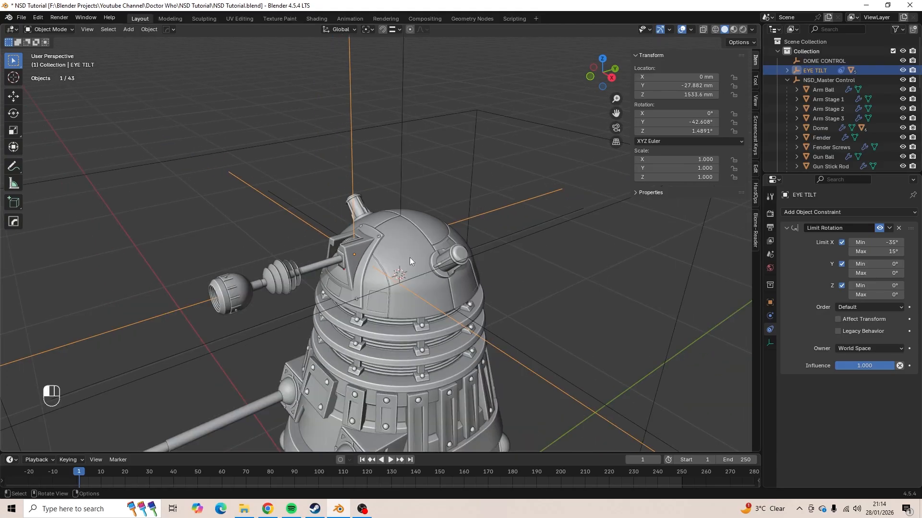
pyautogui.keyDown('shift'); pyautogui.click(404, 148); pyautogui.keyUp('shift')
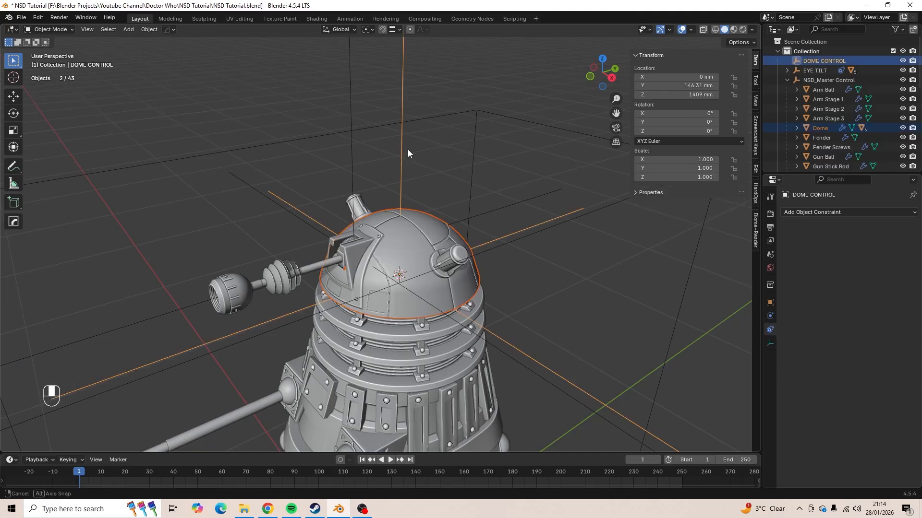
pyautogui.moveTo(408, 149); pyautogui.dragTo(419, 154, button='middle')
pyautogui.hotkey('ctrl', 'p')
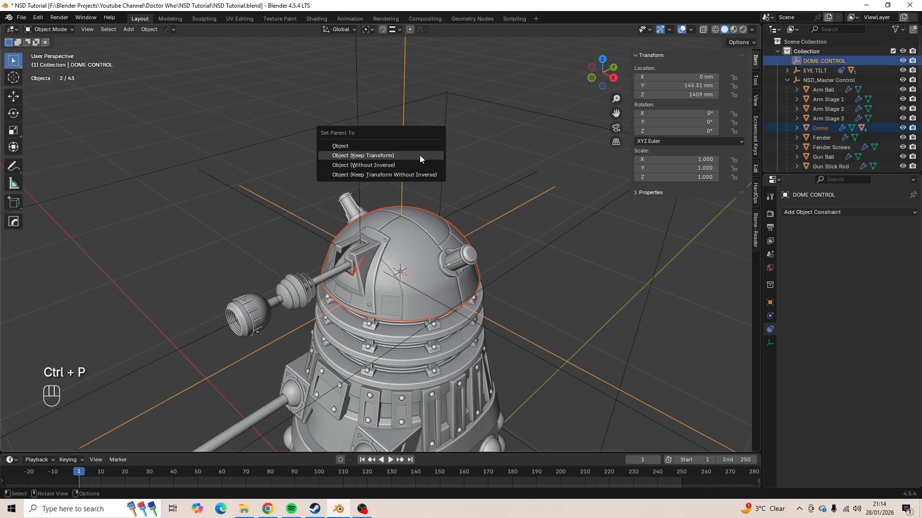
pyautogui.click(419, 155)
# - Parent the EYE TILT empty to the DOME CONTROL empty using Object (Keep Transform)
pyautogui.click(819, 71)
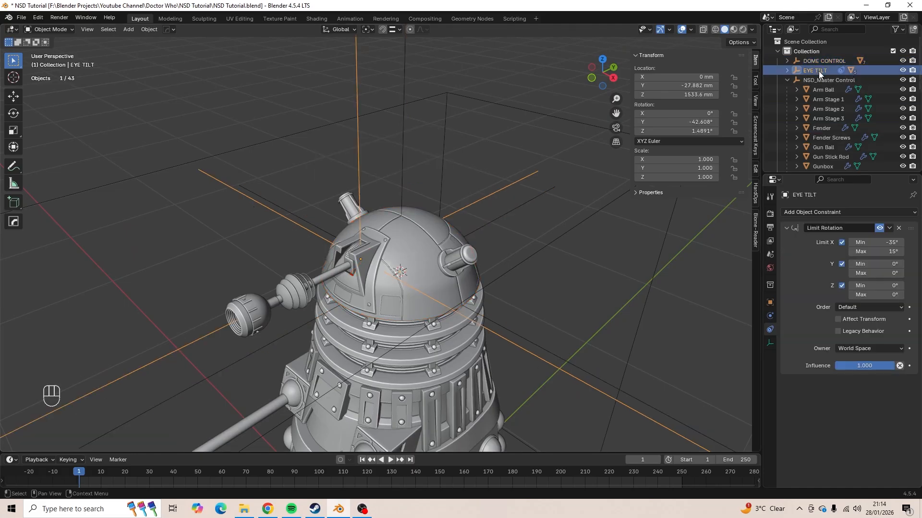
pyautogui.moveTo(486, 202); pyautogui.dragTo(450, 209, button='middle')
pyautogui.scroll(-2, 451, 209)
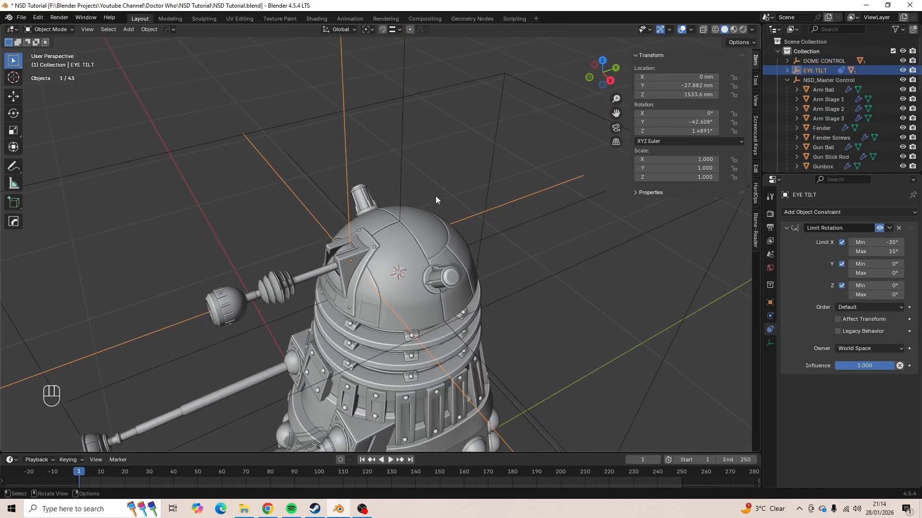
pyautogui.keyDown('shift'); pyautogui.click(404, 149); pyautogui.keyUp('shift')
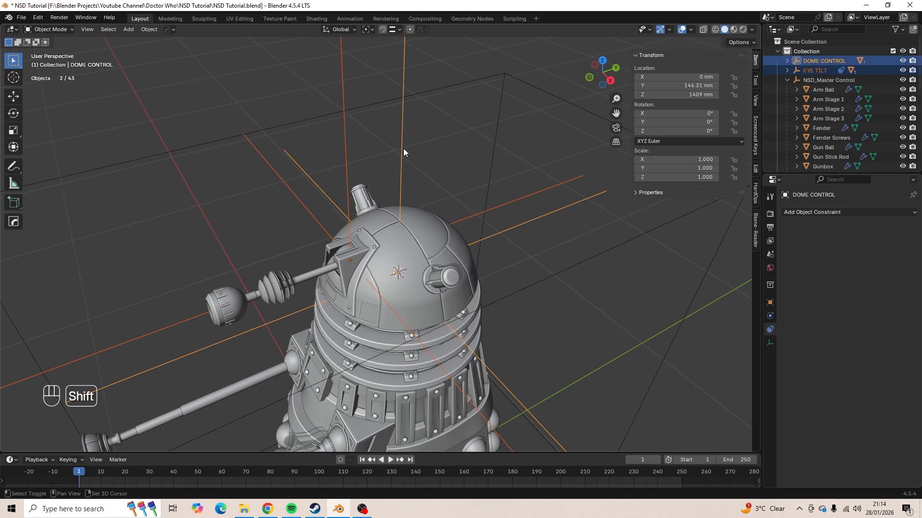
pyautogui.hotkey('ctrl', 'p')
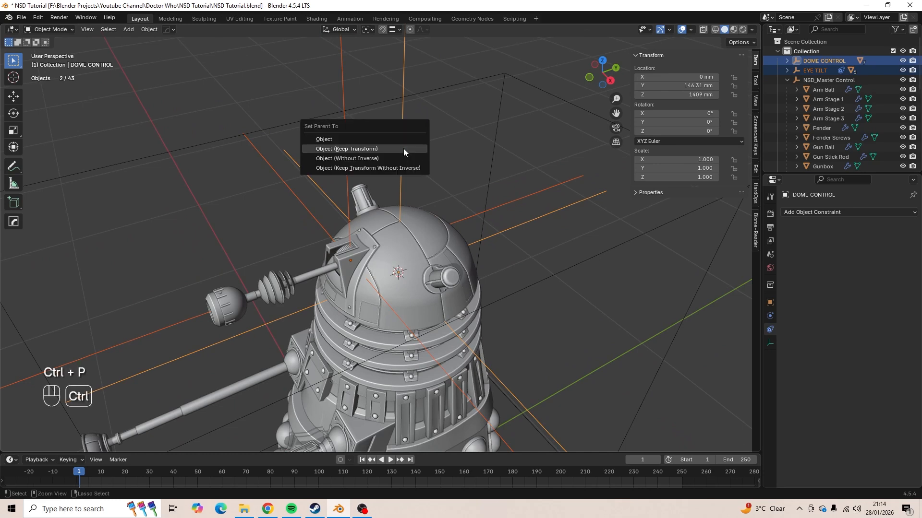
pyautogui.click(403, 149)
# - Test-rotate the Dome mesh around global Z to check the new parenting and cancel the rotation
pyautogui.click(410, 318)
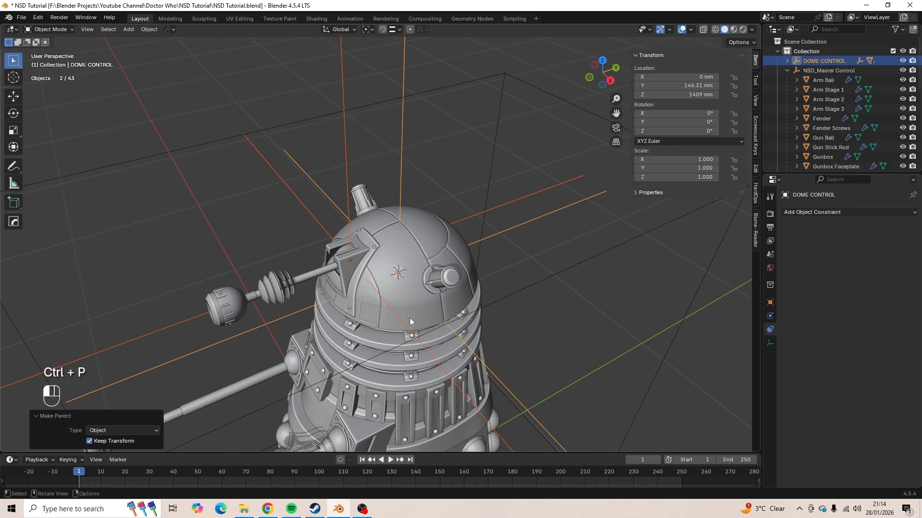
pyautogui.moveTo(411, 318); pyautogui.dragTo(436, 287, button='middle')
pyautogui.keyDown('shift'); pyautogui.moveTo(436, 287); pyautogui.dragTo(426, 275, button='middle'); pyautogui.keyUp('shift')
pyautogui.press('r')
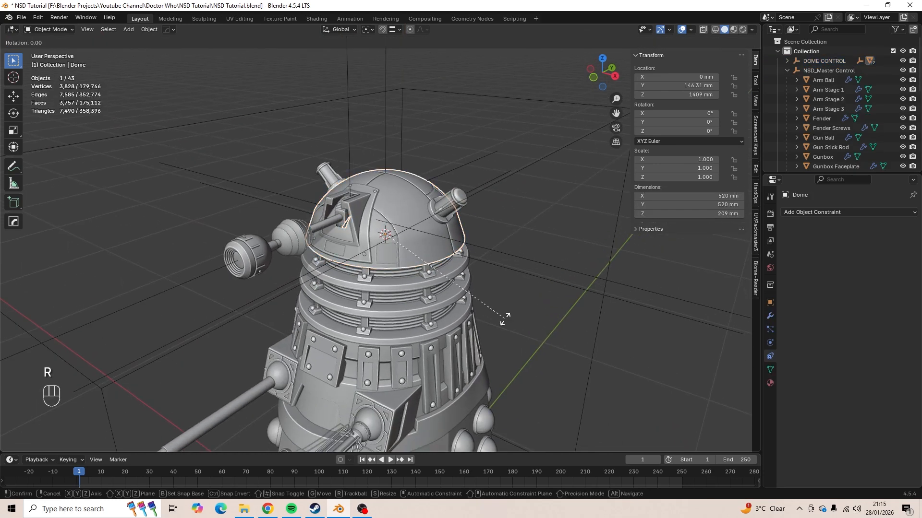
pyautogui.press('z')
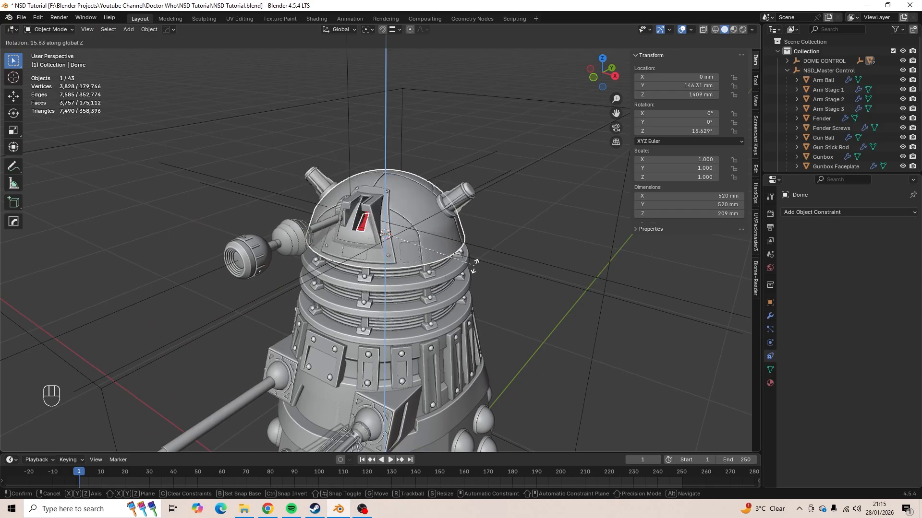
pyautogui.press('Escape')
# - Select the EYE TILT empty and expand the DOME CONTROL hierarchy in the outliner
pyautogui.moveTo(488, 267); pyautogui.dragTo(438, 274, button='middle')
pyautogui.scroll(2, 438, 274)
pyautogui.keyDown('shift'); pyautogui.moveTo(355, 248); pyautogui.dragTo(456, 306, button='middle'); pyautogui.keyUp('shift')
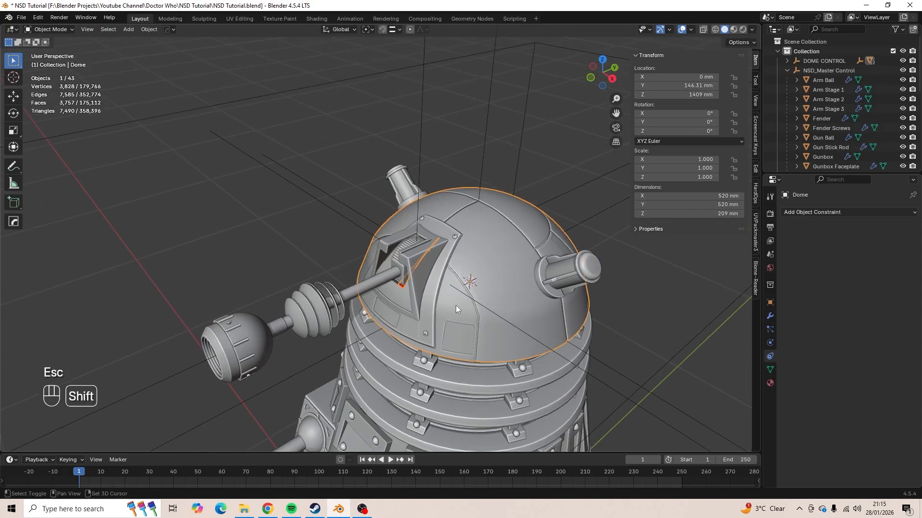
pyautogui.scroll(1, 456, 305)
pyautogui.scroll(-2, 456, 305)
pyautogui.click(362, 229)
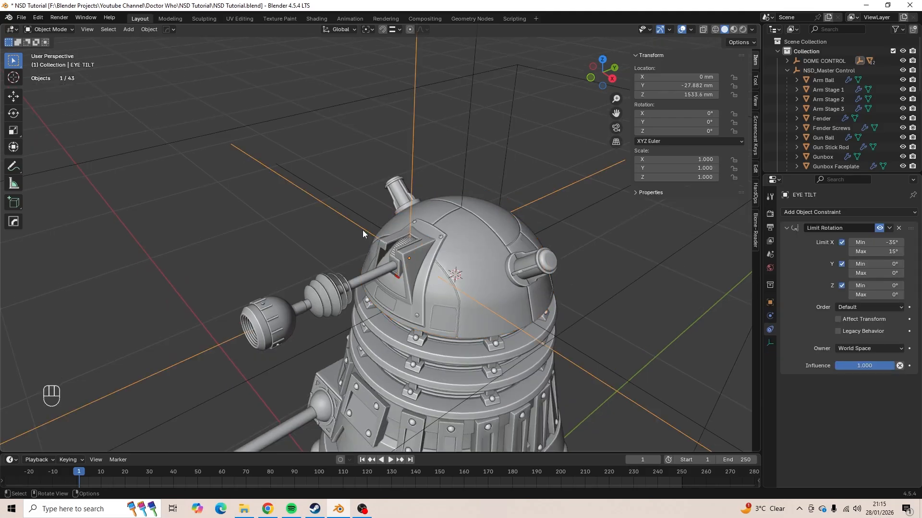
pyautogui.scroll(3, 358, 231)
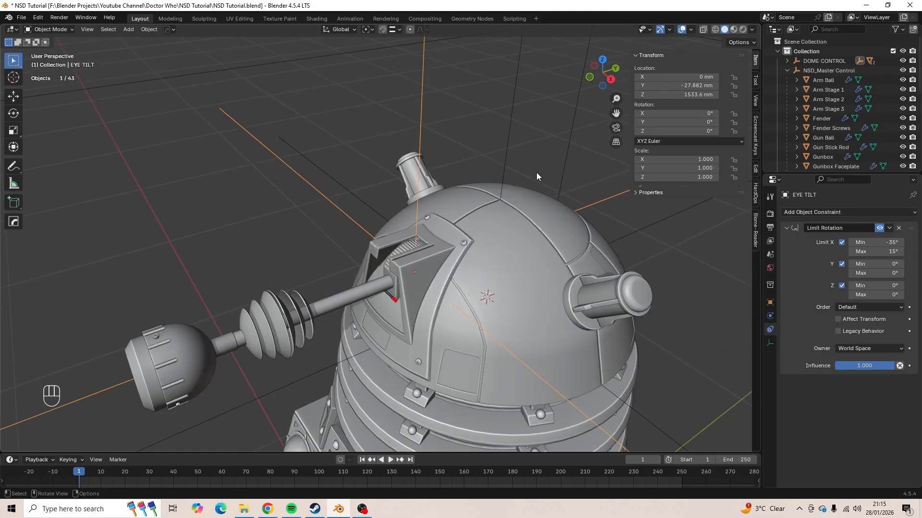
pyautogui.click(788, 61)
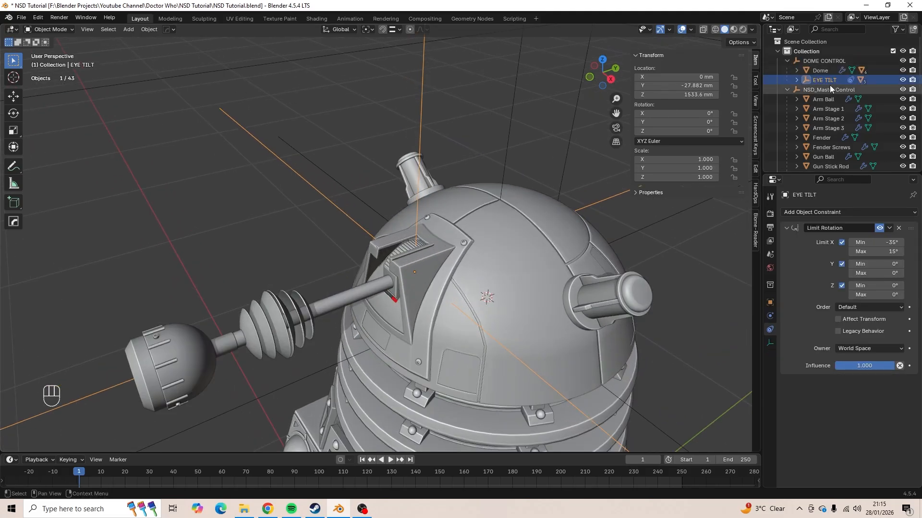
# - Select the parent DOME CONTROL empty, test-rotate it around global Z and cancel the rotation
pyautogui.click(520, 309)
pyautogui.moveTo(519, 307)
pyautogui.mouseDown(button='middle')
pyautogui.moveTo(520, 281)
pyautogui.moveTo(519, 306)
pyautogui.mouseUp(button='middle')
pyautogui.press('[')
pyautogui.scroll(-3, 504, 163)
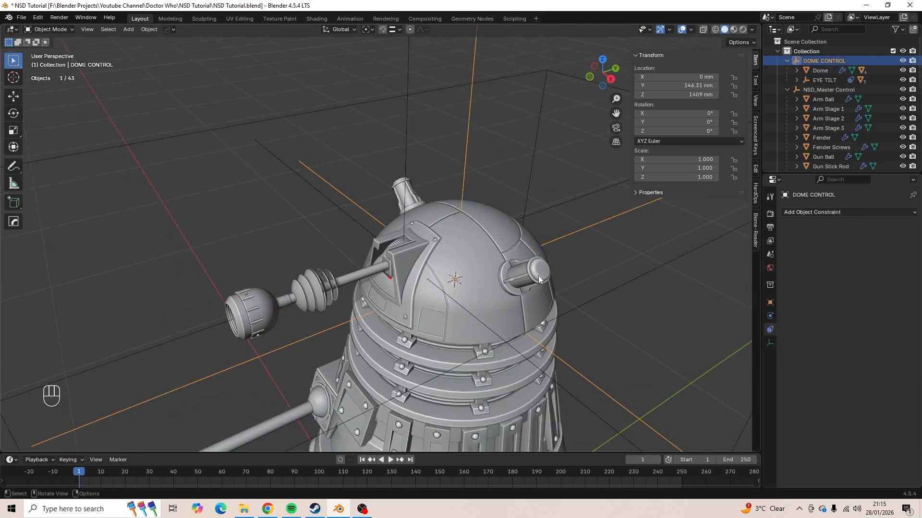
pyautogui.press('r')
pyautogui.press('z')
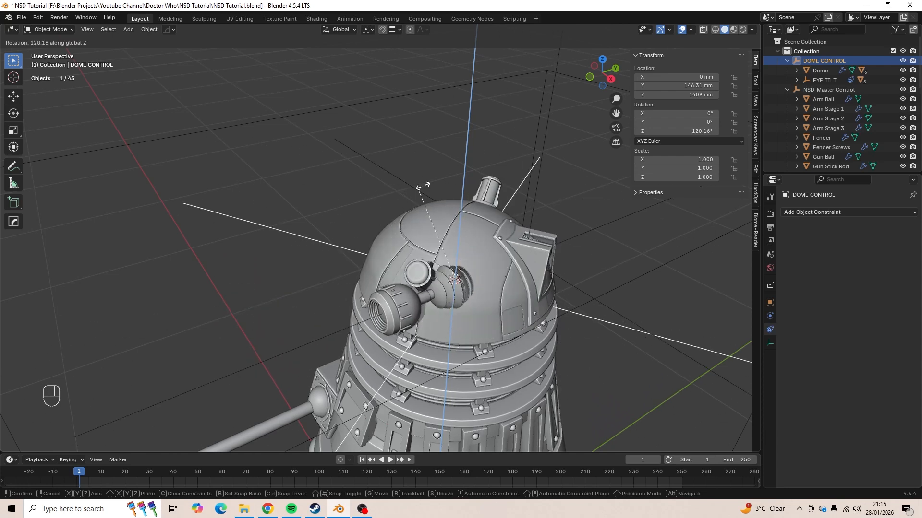
pyautogui.press('Escape')
# - Set the owner of the EYE TILT empty's Limit Rotation constraint to Local Space
pyautogui.scroll(3, 381, 275)
pyautogui.moveTo(381, 275); pyautogui.dragTo(309, 180, button='middle')
pyautogui.click(315, 192)
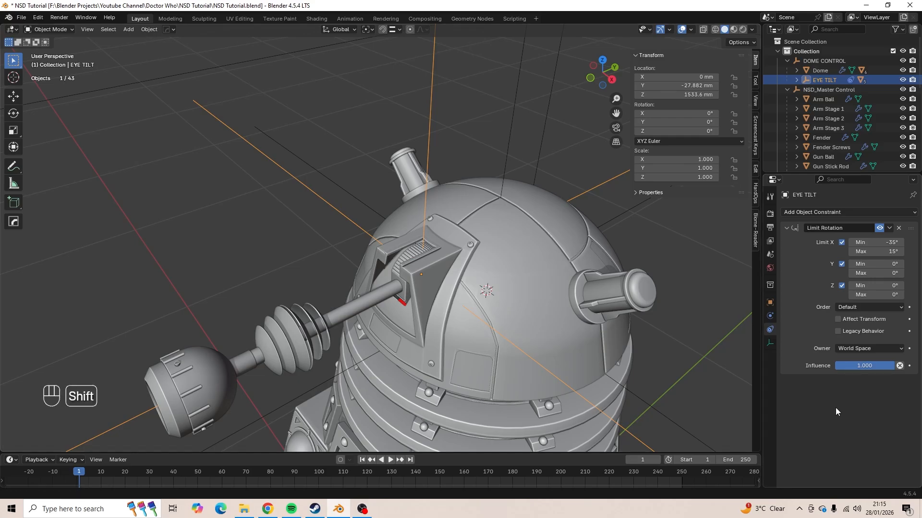
pyautogui.click(850, 348)
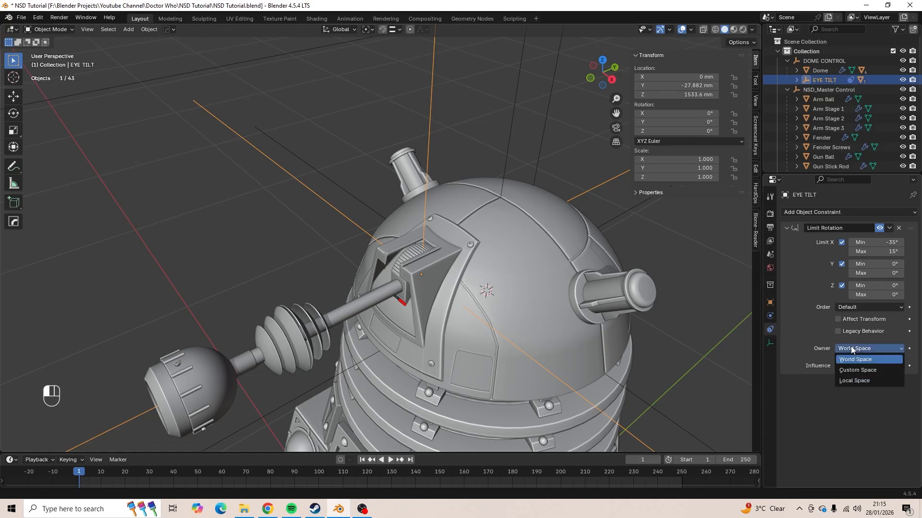
pyautogui.click(865, 381)
# - Rotate the DOME CONTROL empty about -56.9° around global Z as a test
pyautogui.moveTo(460, 269); pyautogui.dragTo(416, 255, button='middle')
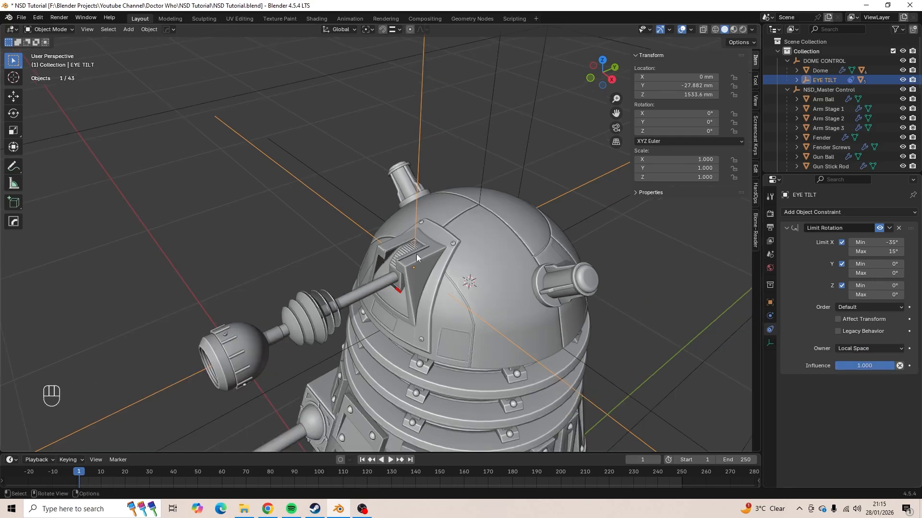
pyautogui.click(824, 60)
pyautogui.keyDown('shift'); pyautogui.moveTo(425, 368); pyautogui.dragTo(412, 301, button='middle'); pyautogui.keyUp('shift')
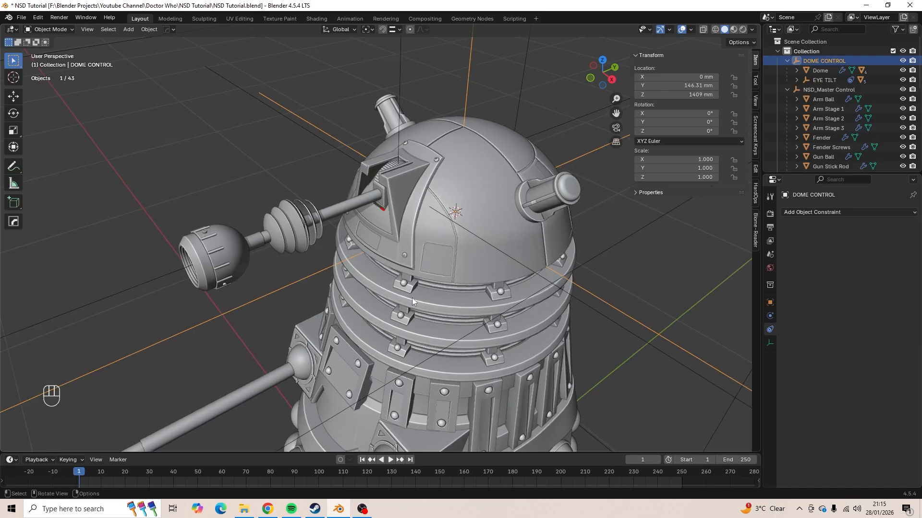
pyautogui.press('r')
pyautogui.press('z')
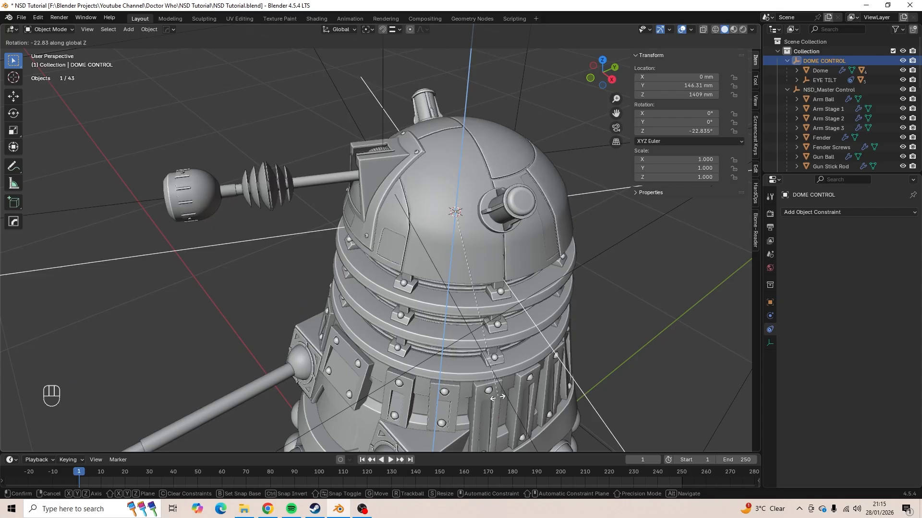
pyautogui.click(366, 63)
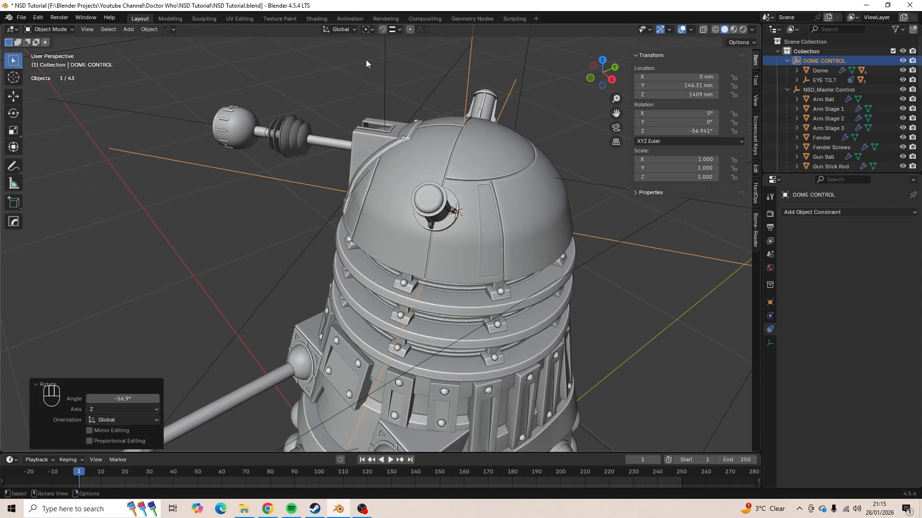
# - Rotate the EYE TILT empty freely by about -8° in the view to test its tilt limits
pyautogui.click(327, 229)
pyautogui.press('r')
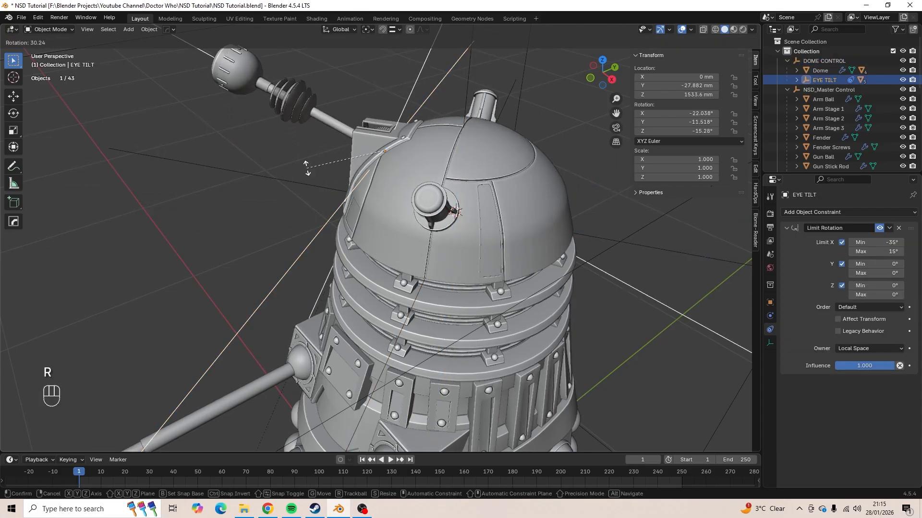
pyautogui.click(356, 226)
pyautogui.moveTo(356, 226); pyautogui.dragTo(376, 220, button='middle')
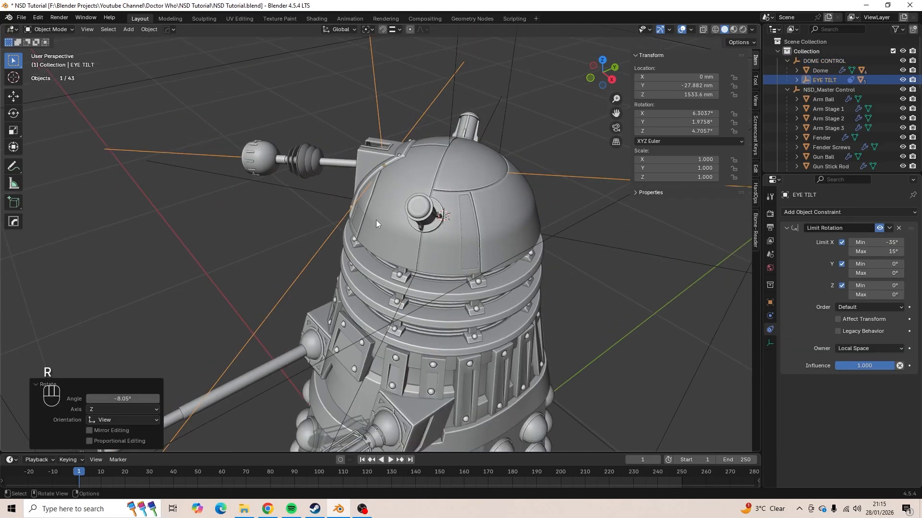
# - Rotate the DOME CONTROL empty about 143° around global Z to test the tilted eye with the dome
pyautogui.click(825, 60)
pyautogui.press('r')
pyautogui.press('z')
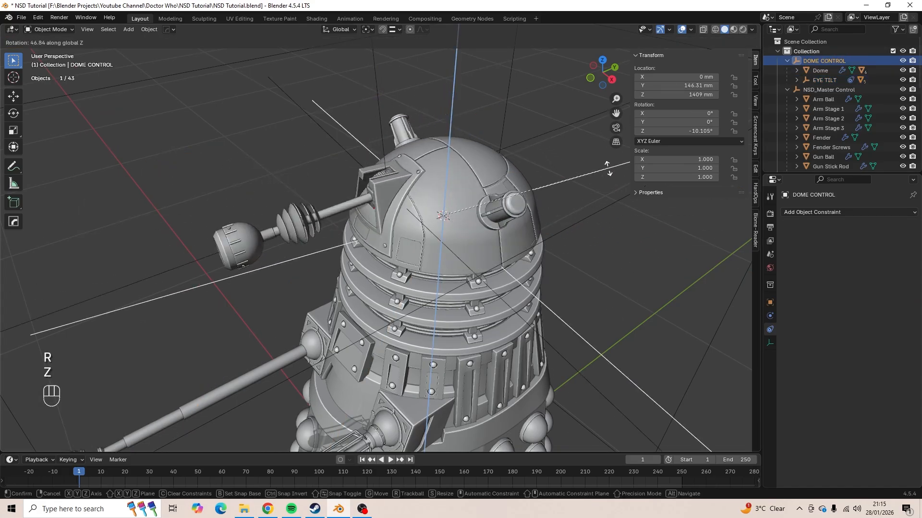
pyautogui.click(399, 103)
pyautogui.moveTo(399, 104); pyautogui.dragTo(475, 180, button='middle')
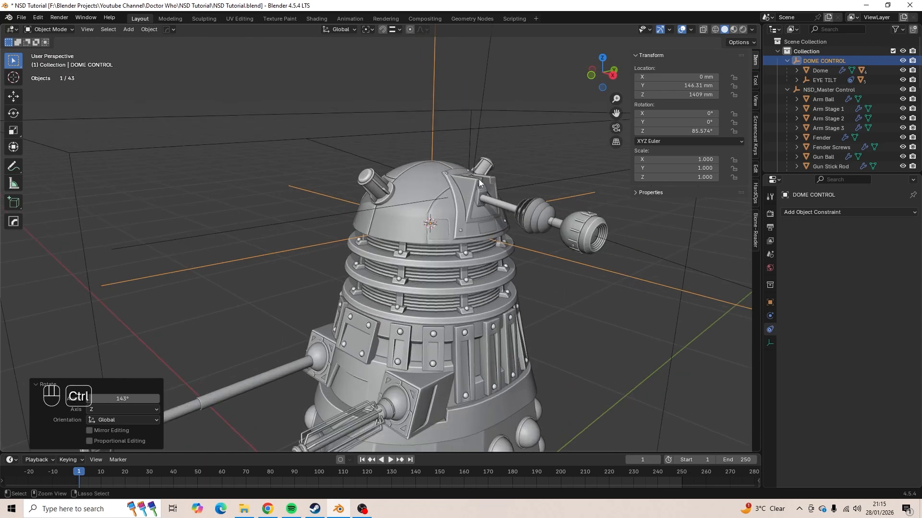
# - Undo the test rotations of the DOME CONTROL and EYE TILT empties
pyautogui.hotkey('ctrl', 'z')
pyautogui.hotkey('ctrl', 'z')
pyautogui.hotkey('ctrl', 'z')
pyautogui.hotkey('ctrl', 'z')
pyautogui.hotkey('ctrl', 'z')
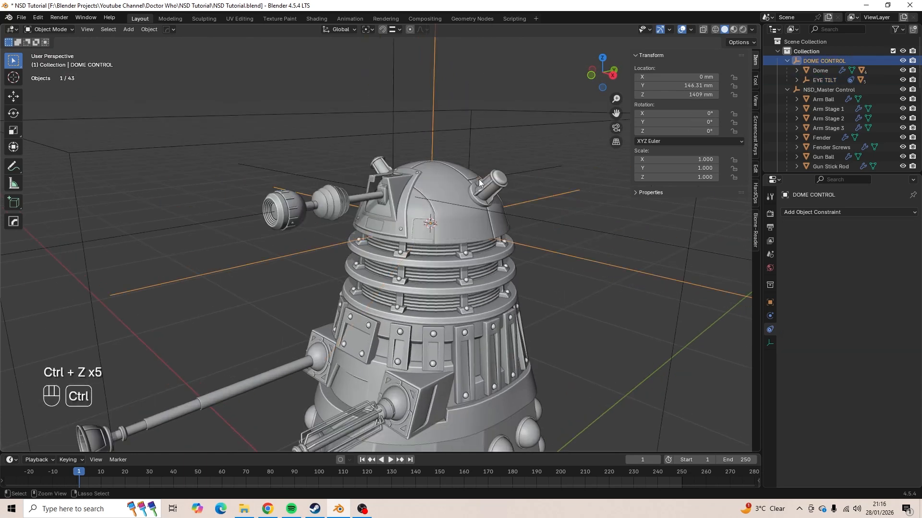
# - Select the DOME CONTROL empty and collapse the DOME CONTROL and NSD_Master Control hierarchies in the outliner
pyautogui.click(477, 224)
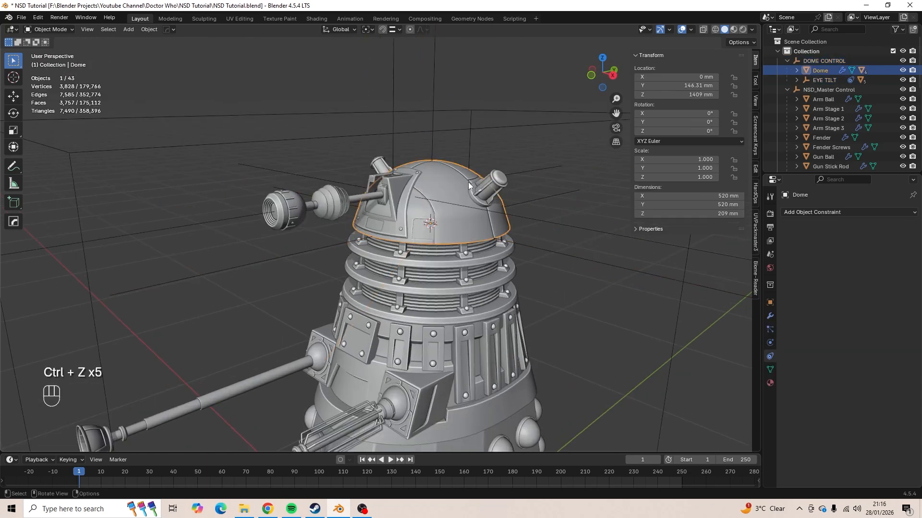
pyautogui.click(433, 133)
pyautogui.click(433, 141)
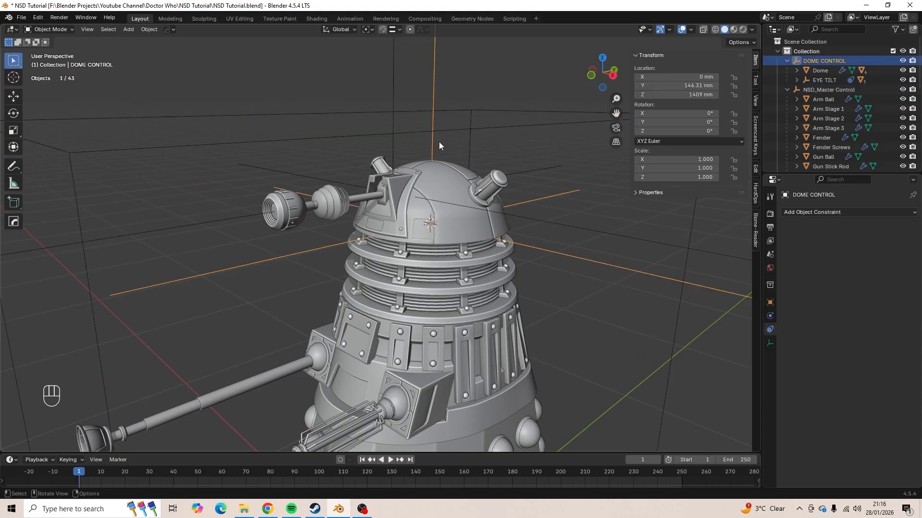
pyautogui.click(787, 61)
pyautogui.click(788, 70)
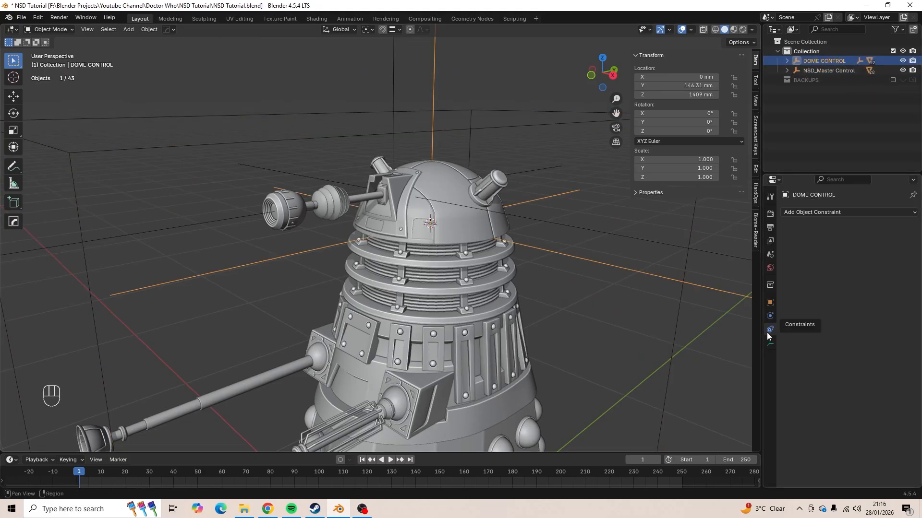
# - Add a Limit Rotation constraint to the DOME CONTROL empty and enable its X and Y limits
pyautogui.click(821, 213)
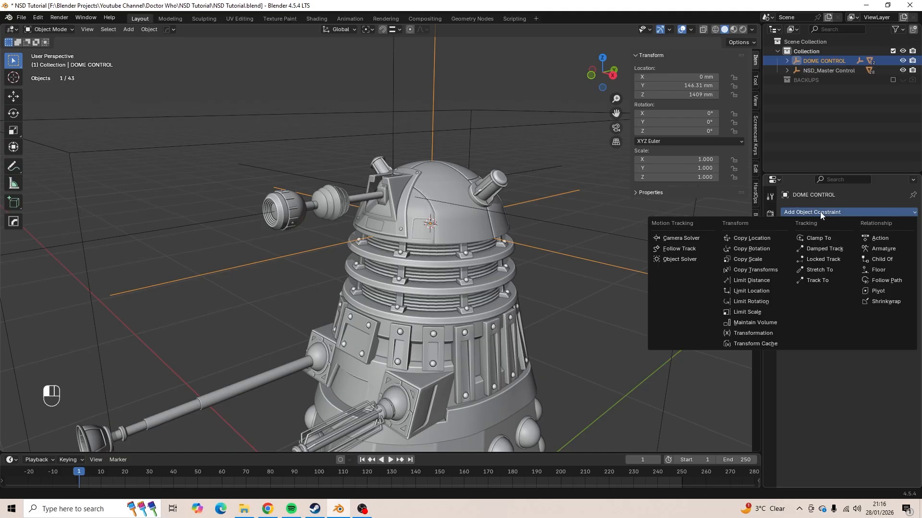
pyautogui.click(770, 301)
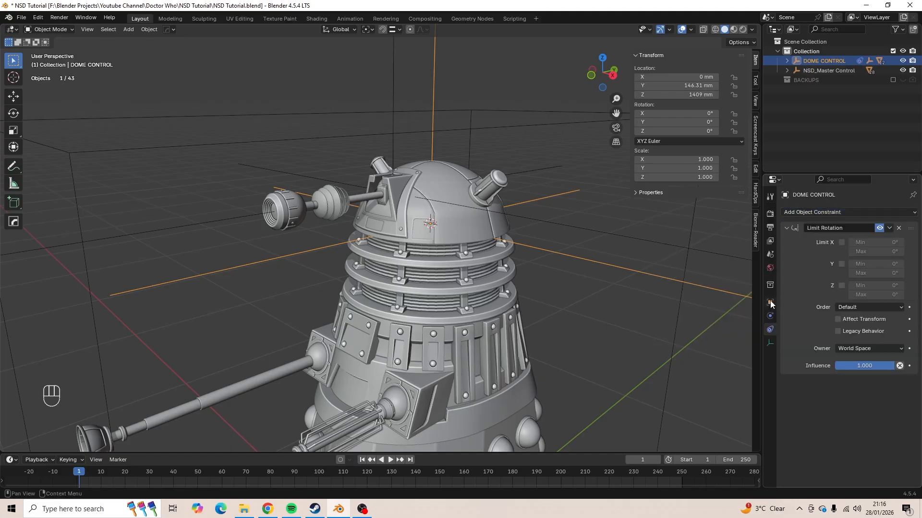
pyautogui.click(841, 243)
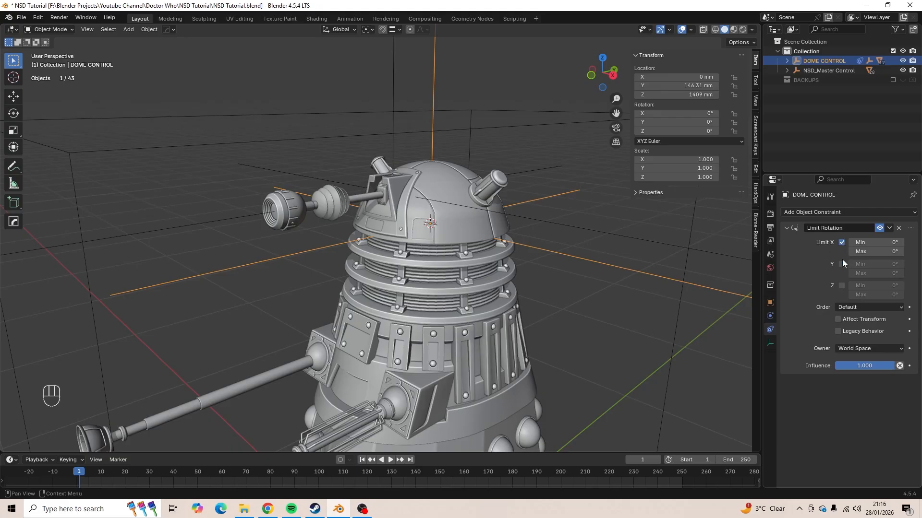
pyautogui.click(841, 264)
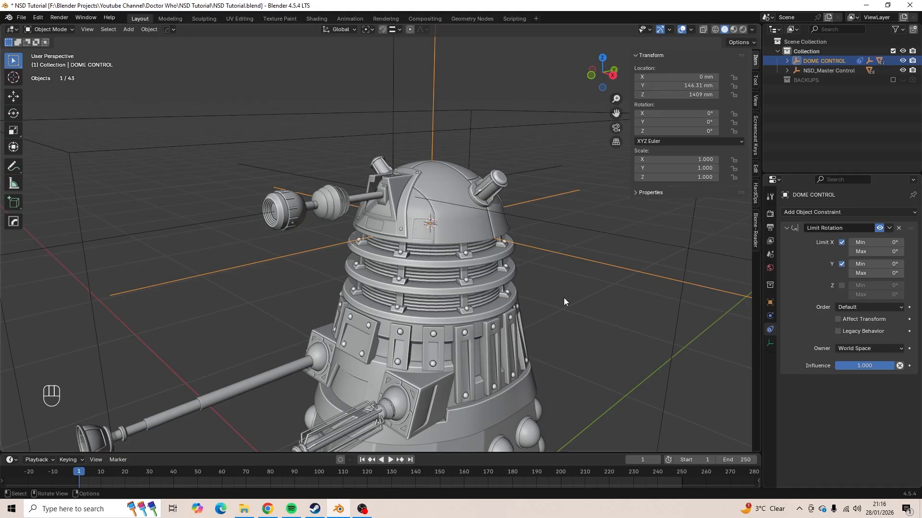
# - Test-rotate the DOME CONTROL empty freely and around global Z, cancelling both rotations
pyautogui.press('r')
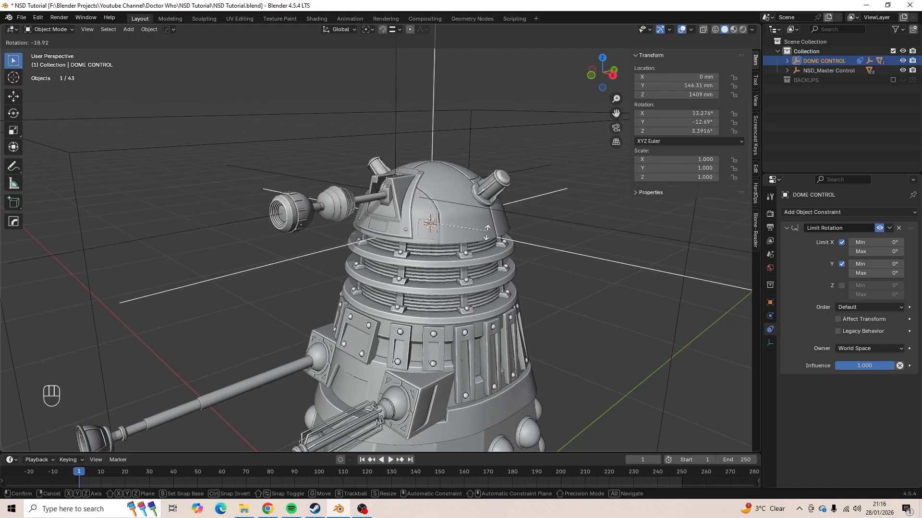
pyautogui.press('Escape')
pyautogui.moveTo(508, 281); pyautogui.dragTo(489, 316, button='middle')
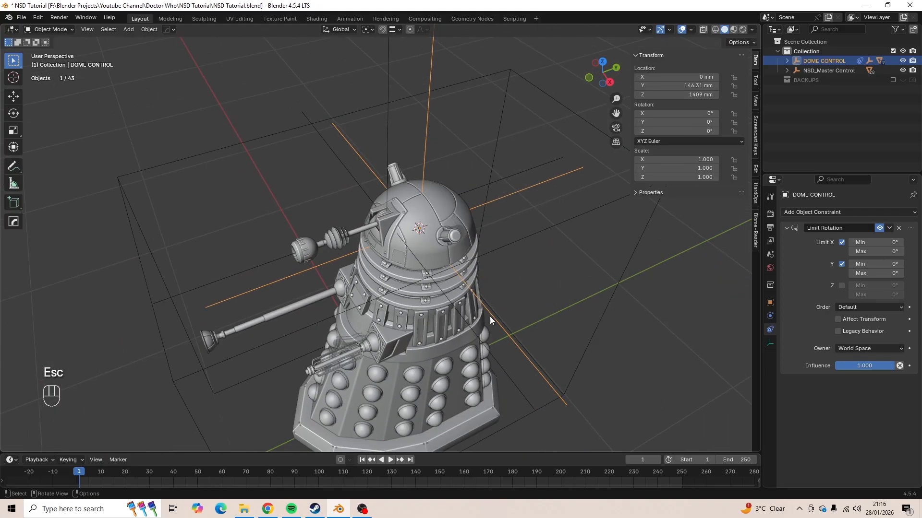
pyautogui.press('r')
pyautogui.press('z')
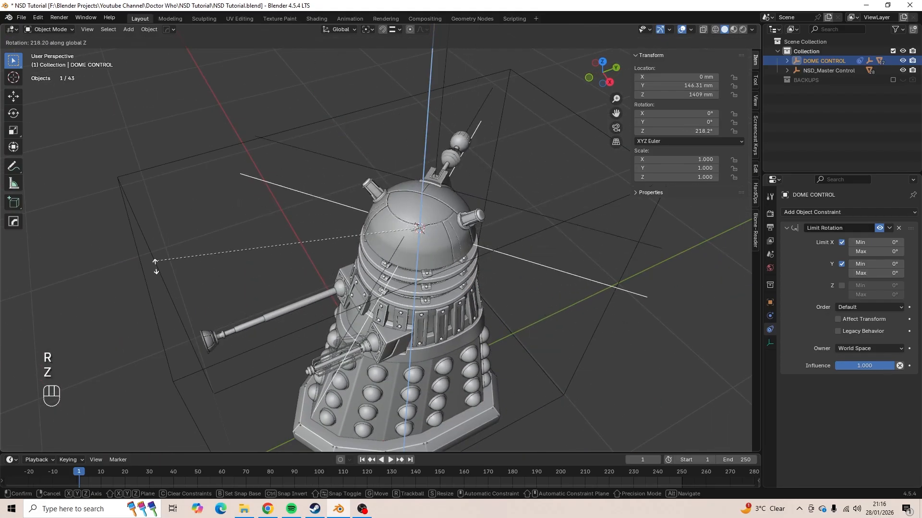
pyautogui.press('Escape')
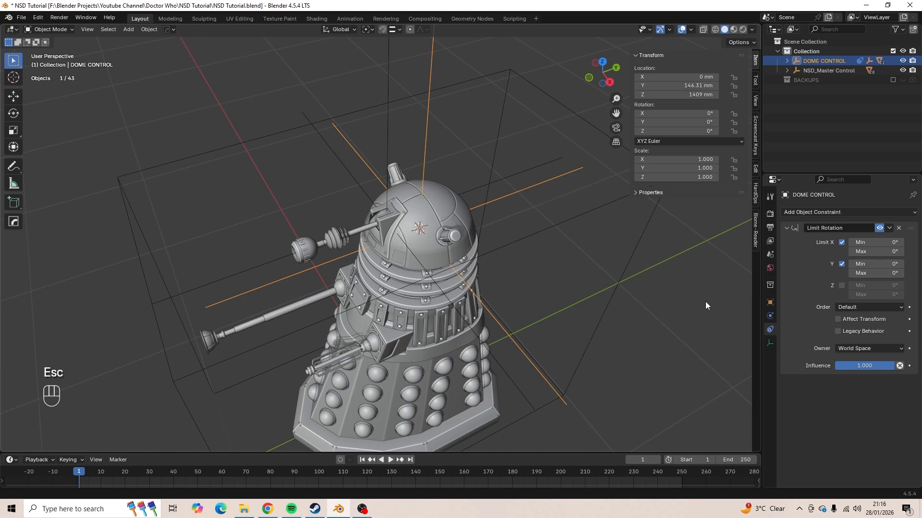
# - Enable the DOME CONTROL Z rotation limit from -180° to 180°, then test a free rotation and cancel it
pyautogui.keyDown('shift'); pyautogui.moveTo(453, 260); pyautogui.dragTo(482, 207, button='middle'); pyautogui.keyUp('shift')
pyautogui.scroll(3, 463, 240)
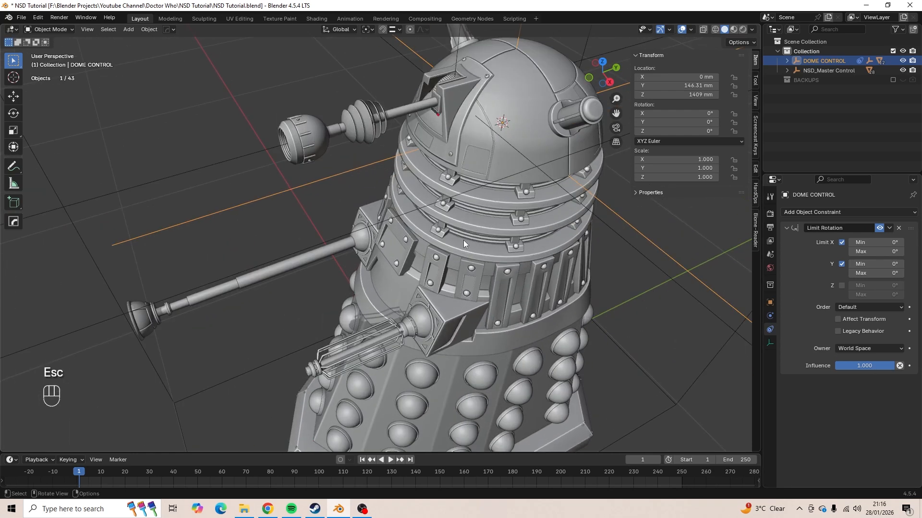
pyautogui.keyDown('shift'); pyautogui.moveTo(462, 240); pyautogui.dragTo(427, 272, button='middle'); pyautogui.keyUp('shift')
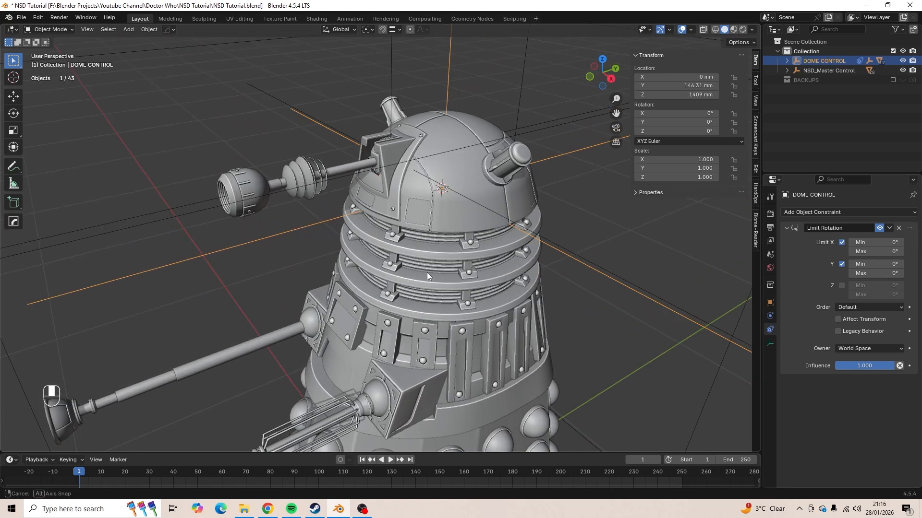
pyautogui.click(842, 287)
pyautogui.doubleClick(890, 283)
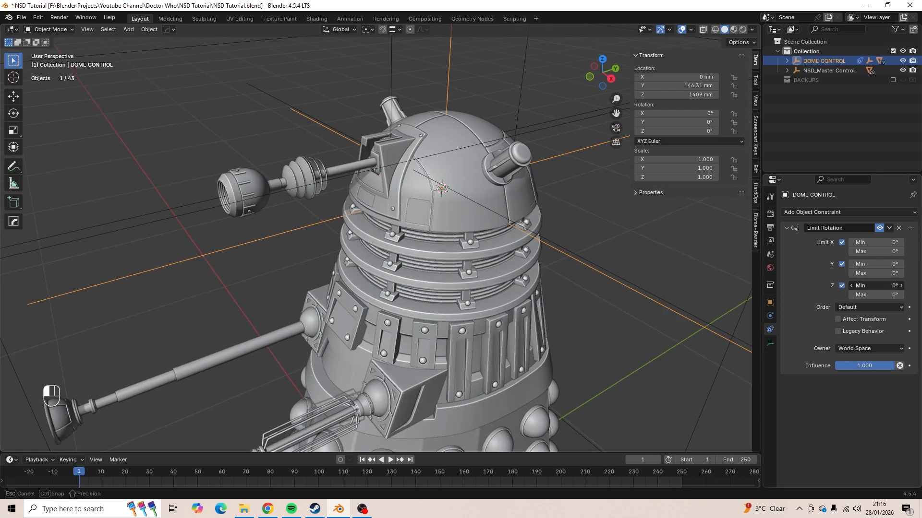
pyautogui.write('-180')
pyautogui.press('Return')
pyautogui.doubleClick(887, 293)
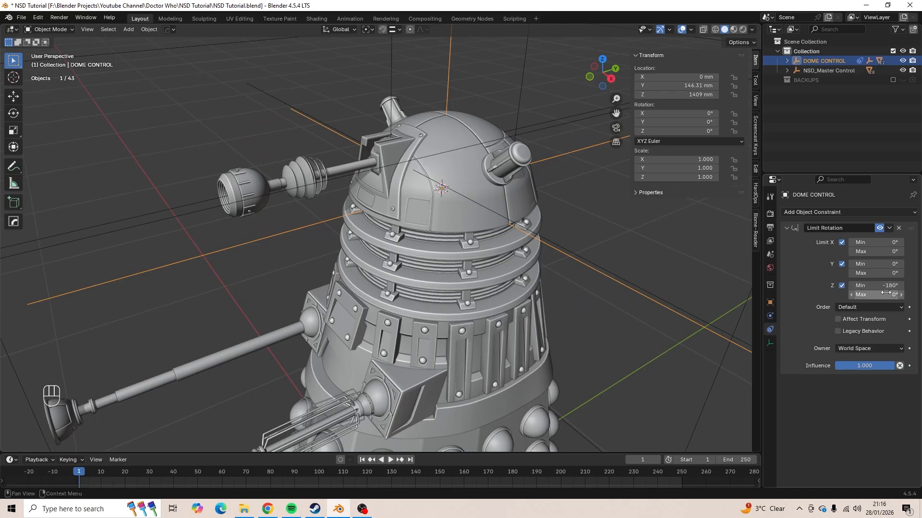
pyautogui.write('180')
pyautogui.press('Return')
pyautogui.press('r')
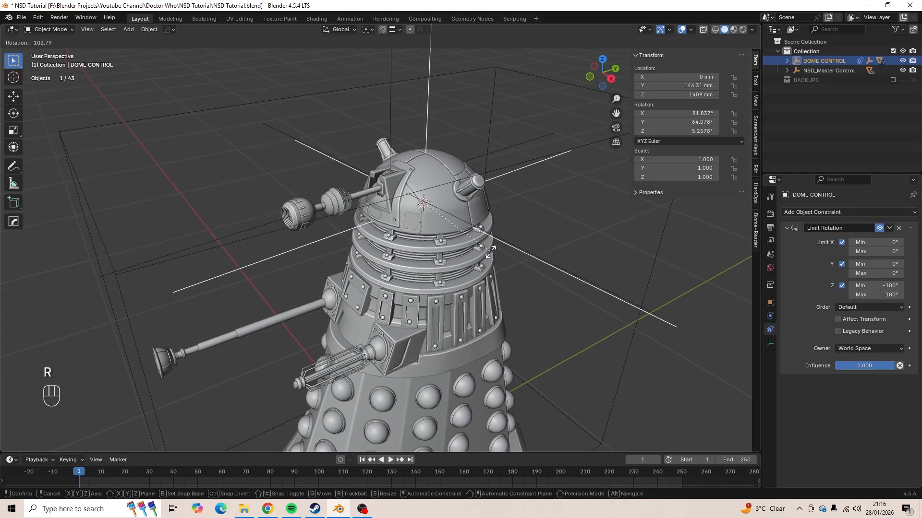
pyautogui.press('Escape')
# - Set the DOME CONTROL Z rotation limits to -90° minimum and 90° maximum, then test a free rotation and cancel it
pyautogui.click(888, 286)
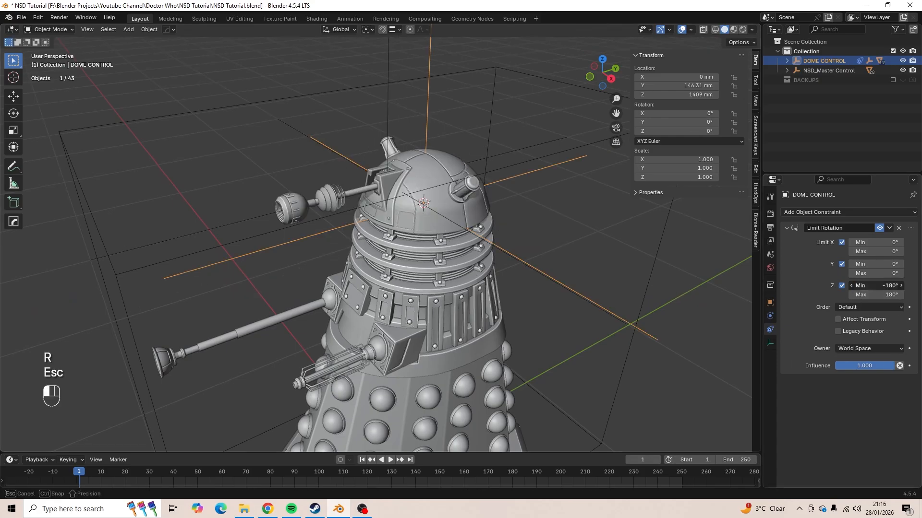
pyautogui.write('-90')
pyautogui.press('Return')
pyautogui.click(888, 292)
pyautogui.write('90')
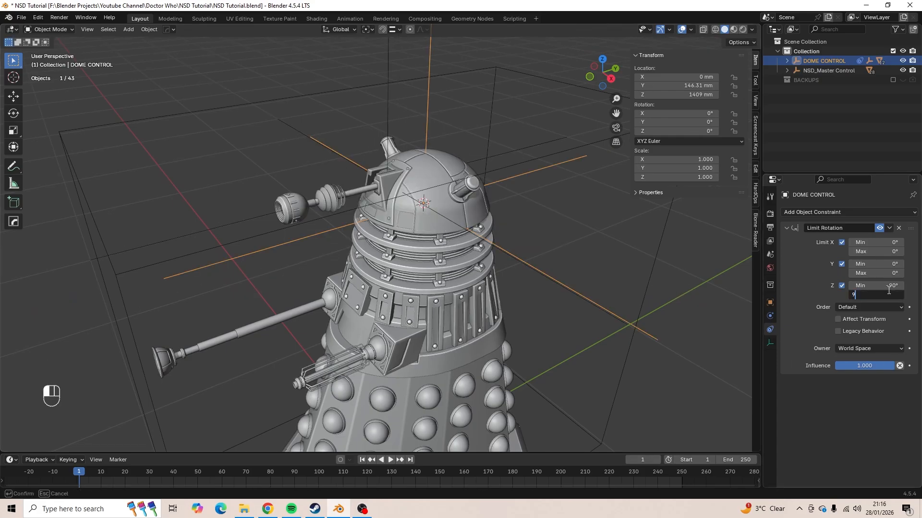
pyautogui.press('Return')
pyautogui.press('r')
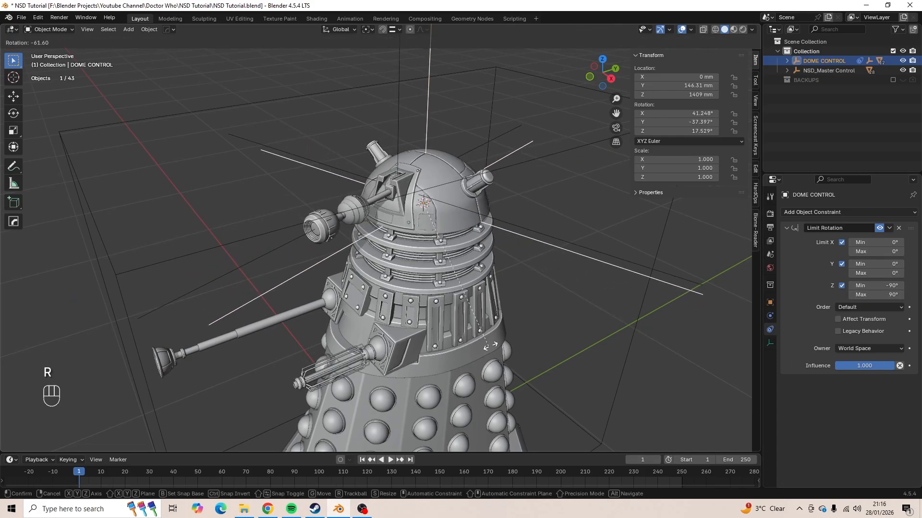
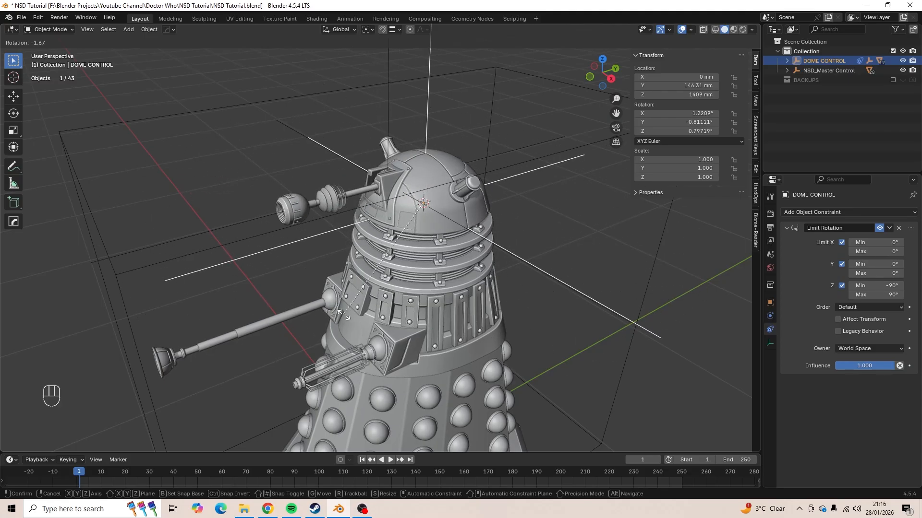
pyautogui.press('Escape')
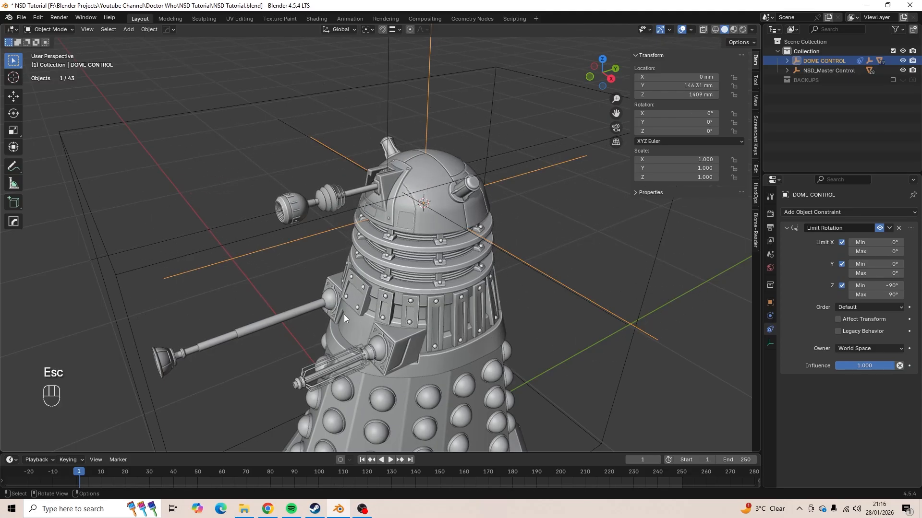
# - Set the owner of DOME CONTROL's Limit Rotation constraint to Local Space
pyautogui.click(866, 351)
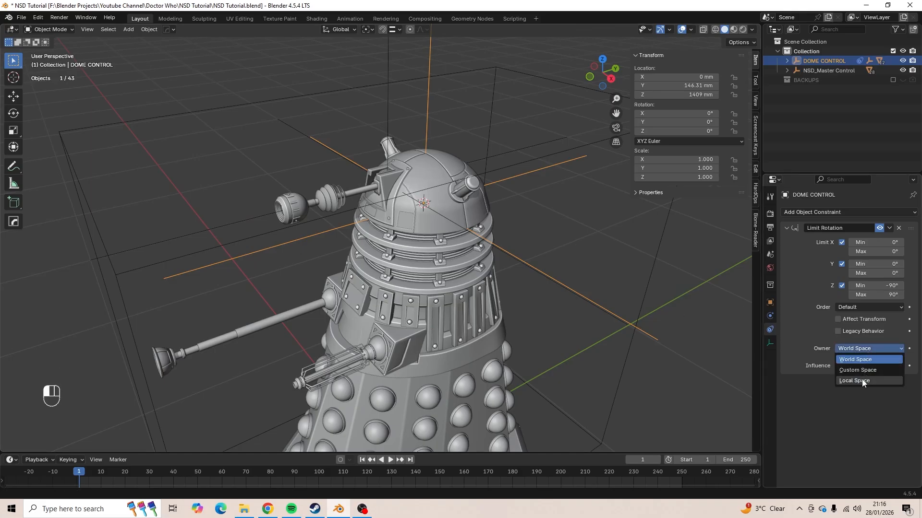
pyautogui.click(863, 381)
# - Parent the DOME CONTROL empty to the NSD_Master Control empty as Object (Keep Transform)
pyautogui.scroll(-2, 473, 256)
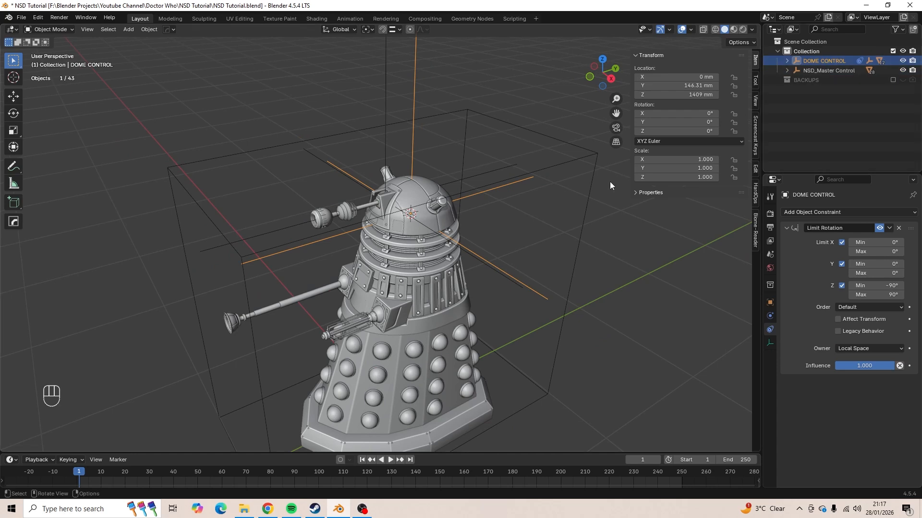
pyautogui.press('shift')
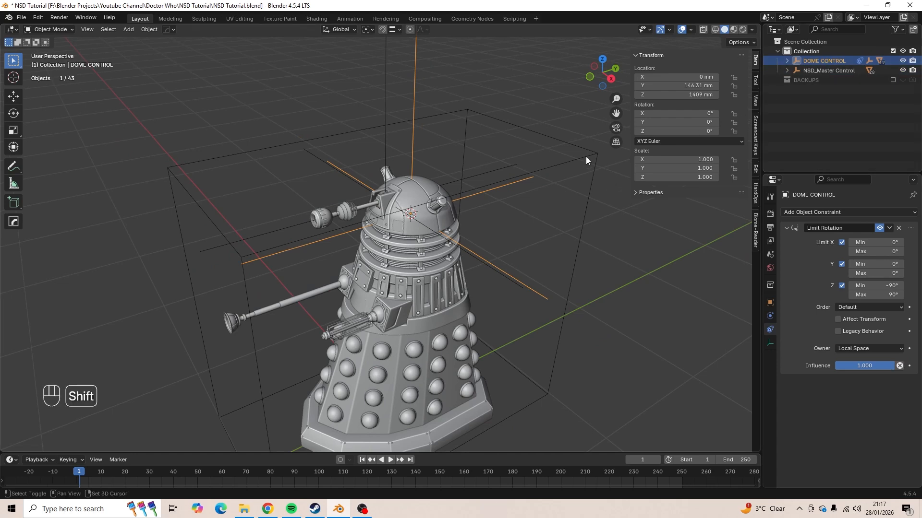
pyautogui.keyDown('shift'); pyautogui.click(585, 156); pyautogui.keyUp('shift')
pyautogui.press('ctrl')
pyautogui.hotkey('ctrl', 'p')
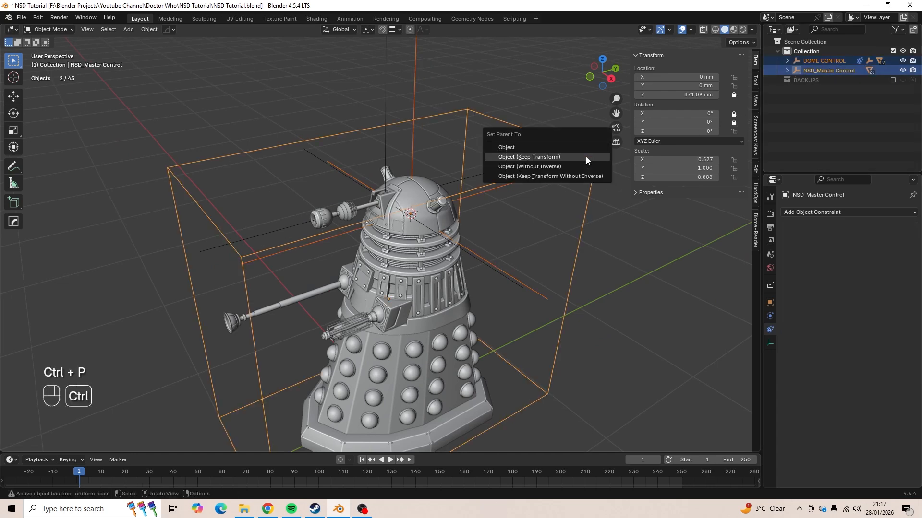
pyautogui.click(587, 157)
# - Test the hierarchy by moving only the NSD_Master Control empty away from the origin
pyautogui.scroll(-2, 581, 162)
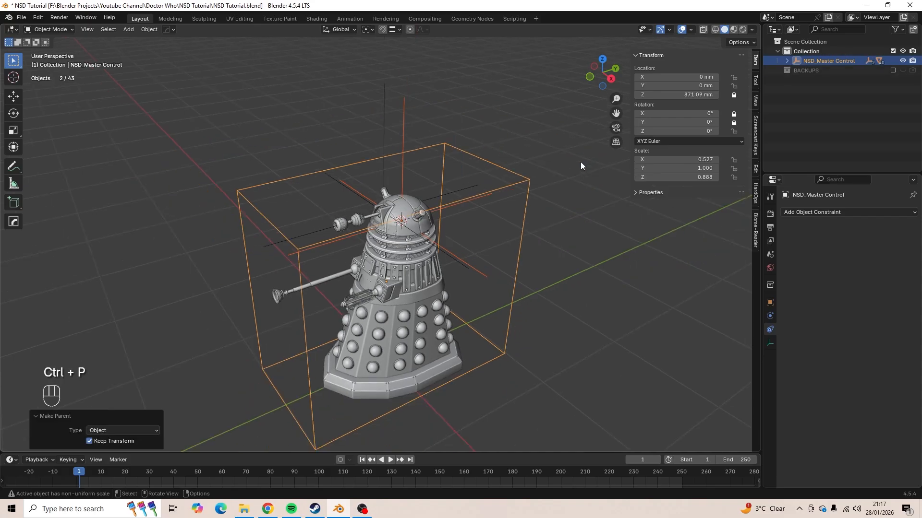
pyautogui.click(519, 253)
pyautogui.press('g')
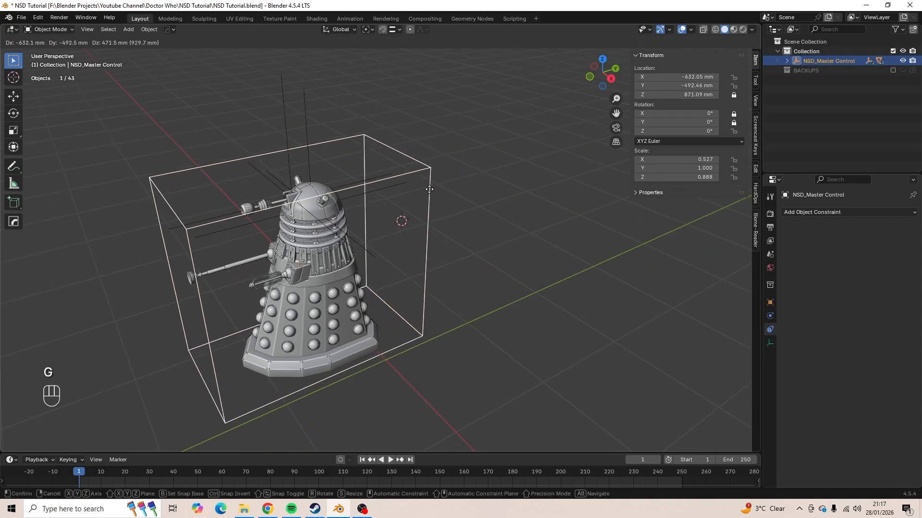
pyautogui.click(397, 197)
# - Test-rotate the DOME CONTROL empty about 57° around the global Z axis
pyautogui.click(335, 250)
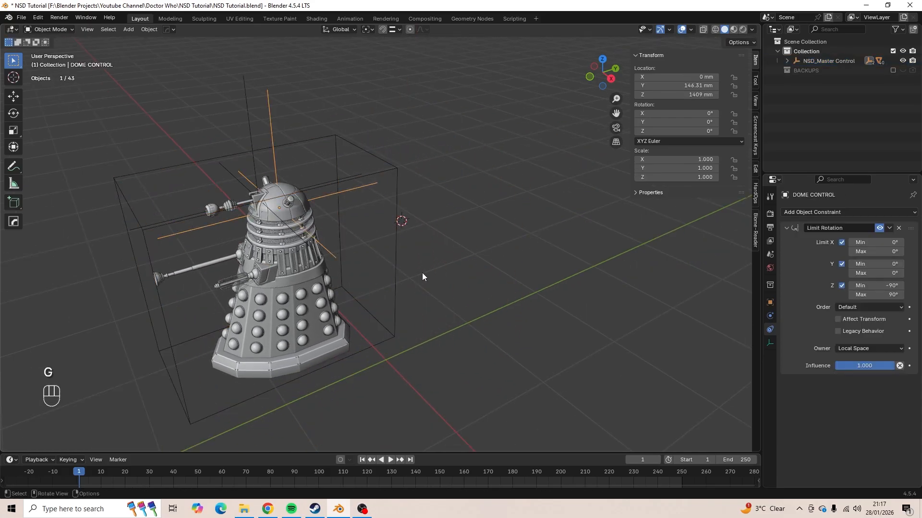
pyautogui.press('r')
pyautogui.press('z')
pyautogui.click(373, 144)
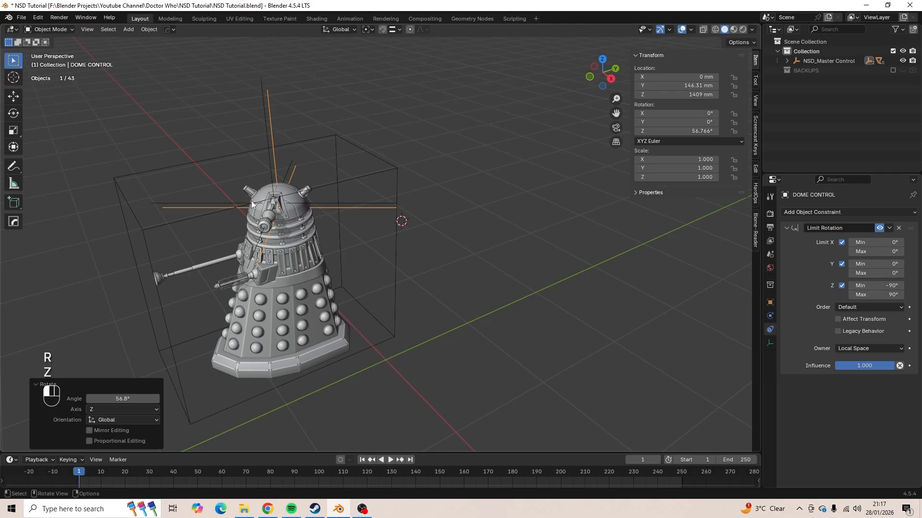
# - Test-rotate the EYE TILT empty freely by about 66° and check the eyestalk from another side
pyautogui.click(251, 200)
pyautogui.click(243, 203)
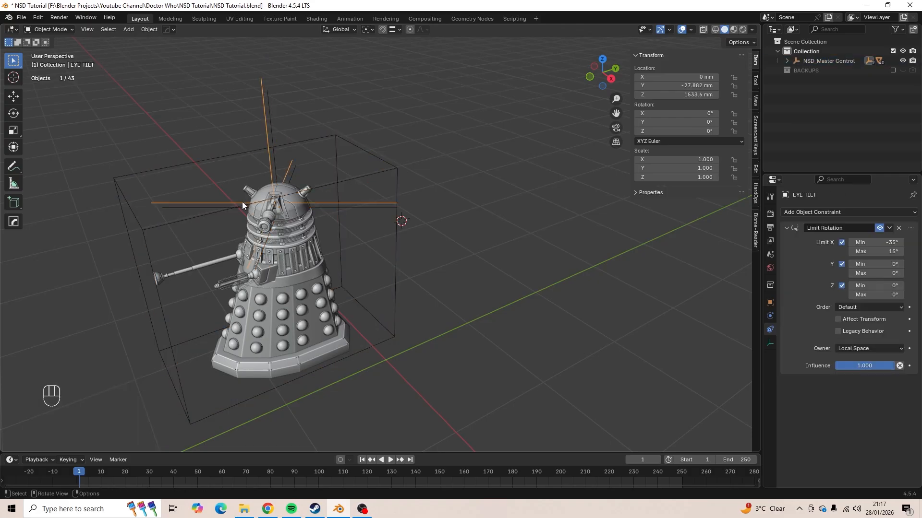
pyautogui.press('r')
pyautogui.click(246, 135)
pyautogui.moveTo(247, 136); pyautogui.dragTo(368, 156, button='middle')
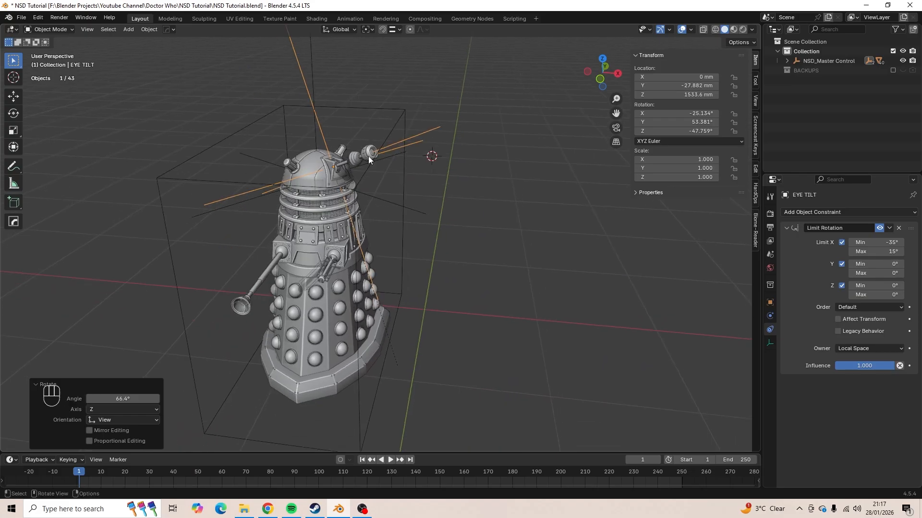
# - Test-move the whole Dalek again with the NSD_Master Control empty and cancel the move
pyautogui.click(355, 185)
pyautogui.press('g')
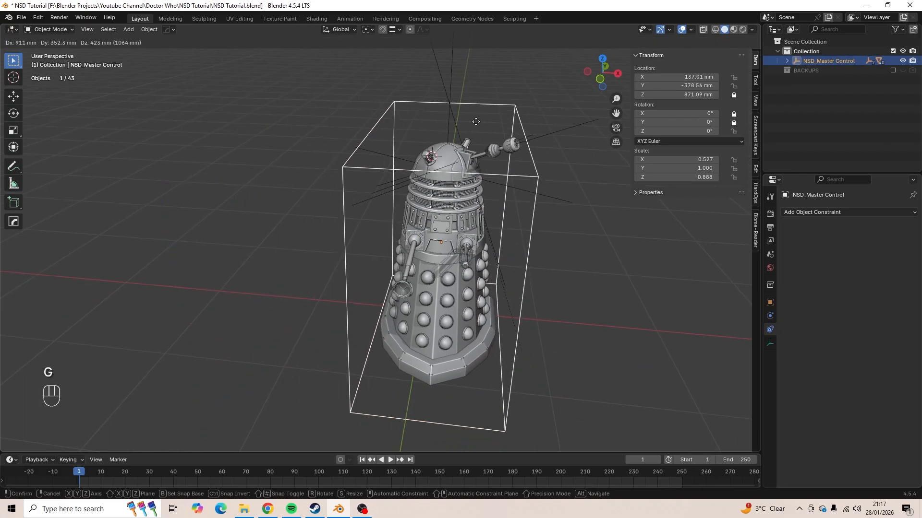
pyautogui.press('Escape')
# - Undo the test rotations of EYE TILT and DOME CONTROL and the test move of NSD_Master Control
pyautogui.hotkey('ctrl', 'z')
pyautogui.hotkey('ctrl', 'z')
pyautogui.hotkey('ctrl', 'z')
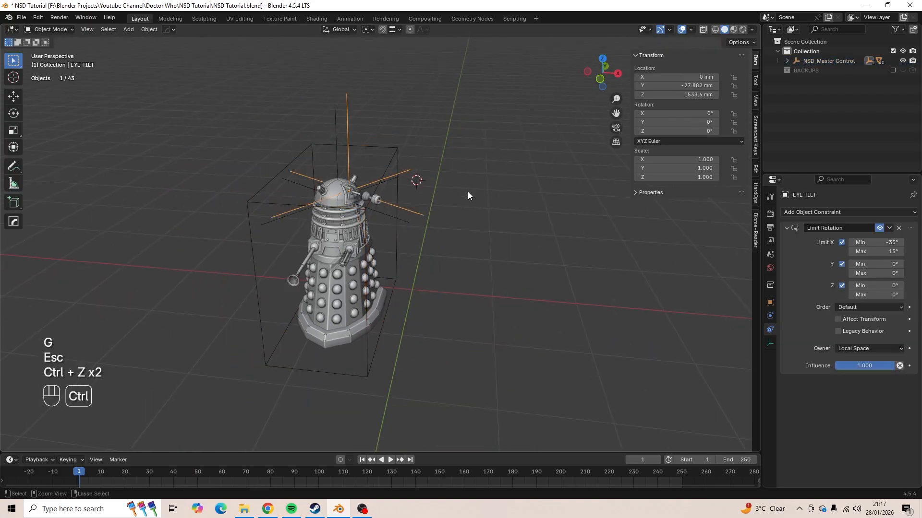
pyautogui.hotkey('ctrl', 'z')
pyautogui.hotkey('ctrl', 'z')
pyautogui.hotkey('ctrl', 'z')
pyautogui.hotkey('ctrl', 'z')
pyautogui.hotkey('ctrl', 'z')
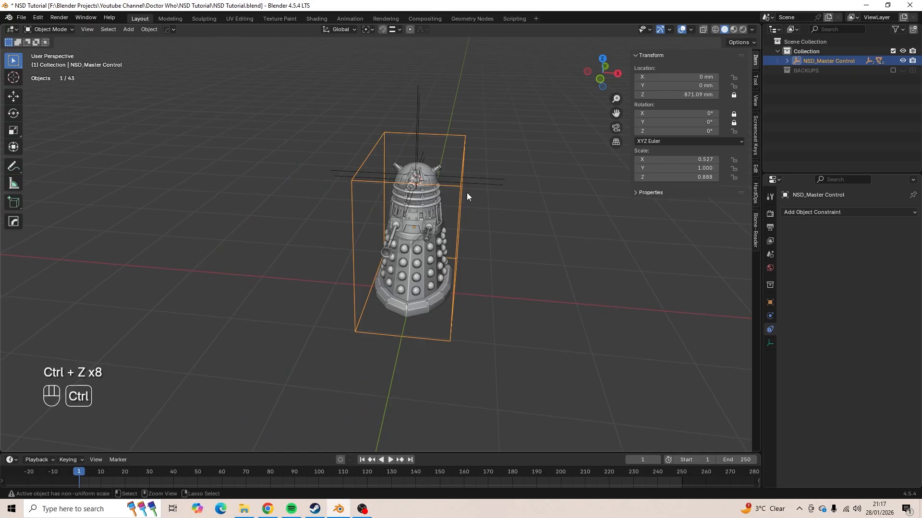
# - Select the Gun Ball and examine the gun stick parts up close from several angles
pyautogui.click(498, 233)
pyautogui.moveTo(498, 233); pyautogui.dragTo(330, 186, button='middle')
pyautogui.scroll(4, 437, 229)
pyautogui.scroll(4, 345, 199)
pyautogui.scroll(-3, 344, 200)
pyautogui.scroll(3, 387, 175)
pyautogui.click(397, 174)
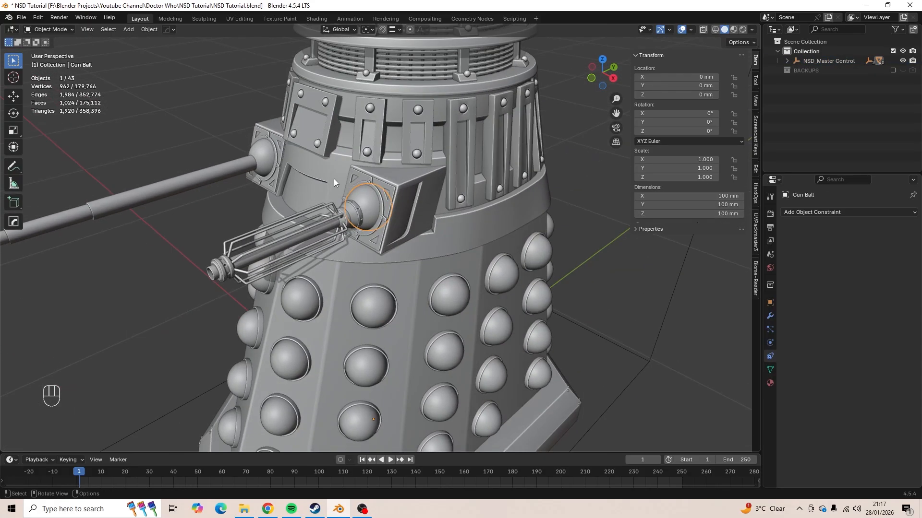
pyautogui.keyDown('shift'); pyautogui.moveTo(334, 249); pyautogui.dragTo(416, 265, button='middle'); pyautogui.keyUp('shift')
pyautogui.scroll(3, 416, 265)
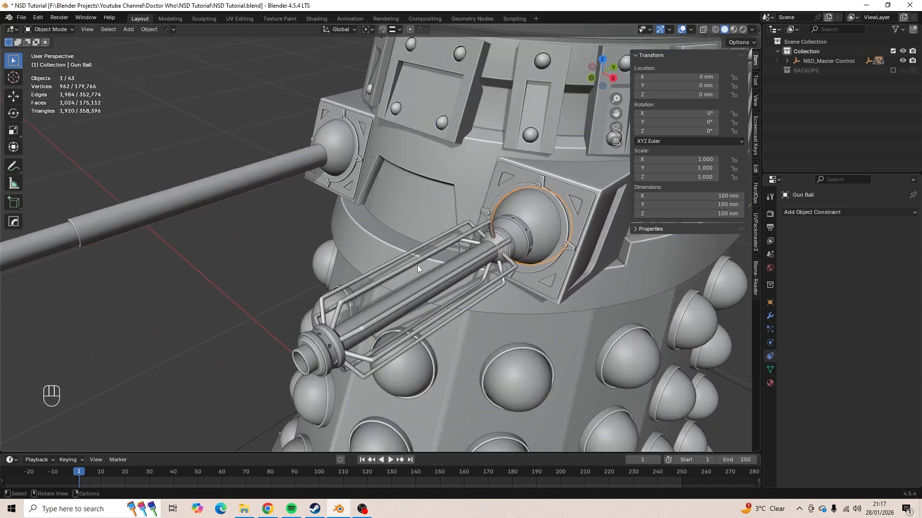
pyautogui.moveTo(541, 216); pyautogui.dragTo(508, 186, button='middle')
pyautogui.scroll(4, 437, 192)
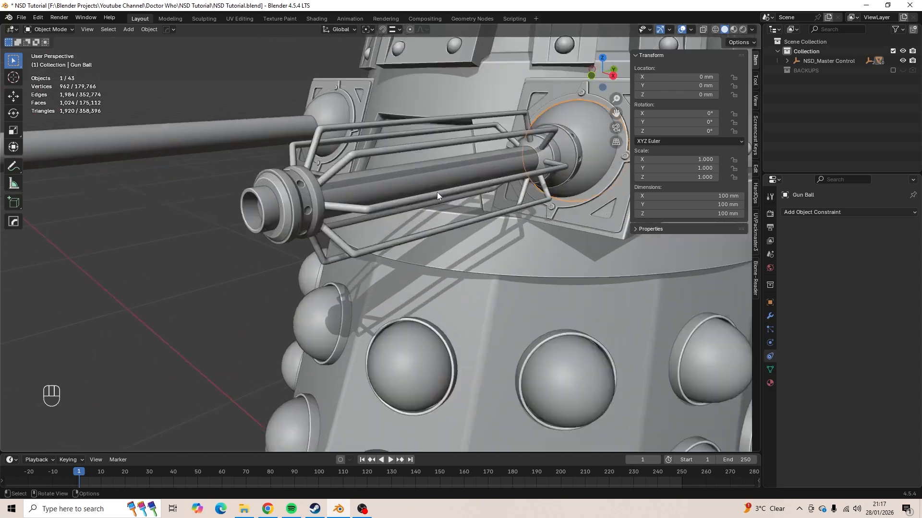
pyautogui.moveTo(436, 192); pyautogui.dragTo(438, 204, button='middle')
pyautogui.scroll(-3, 374, 227)
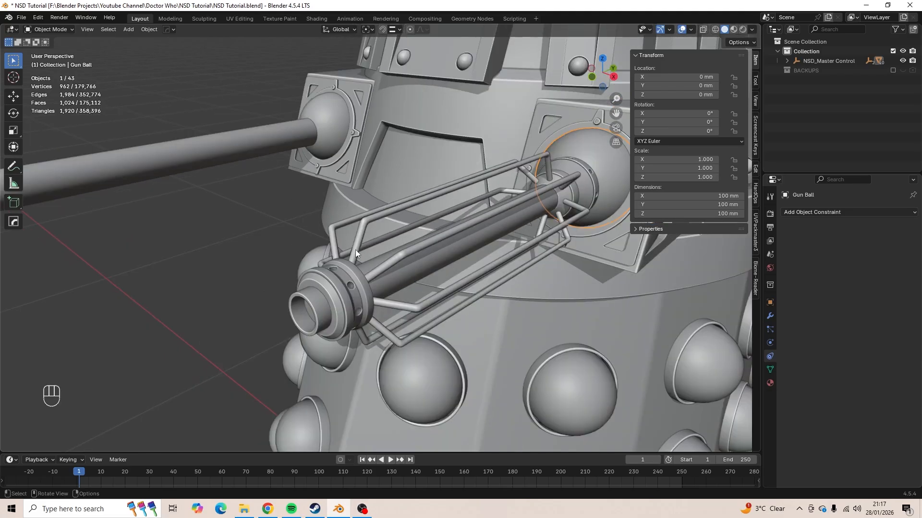
# - Expand the NSD_Master Control hierarchy in the outliner and select the GunStick tube on the model
pyautogui.click(788, 61)
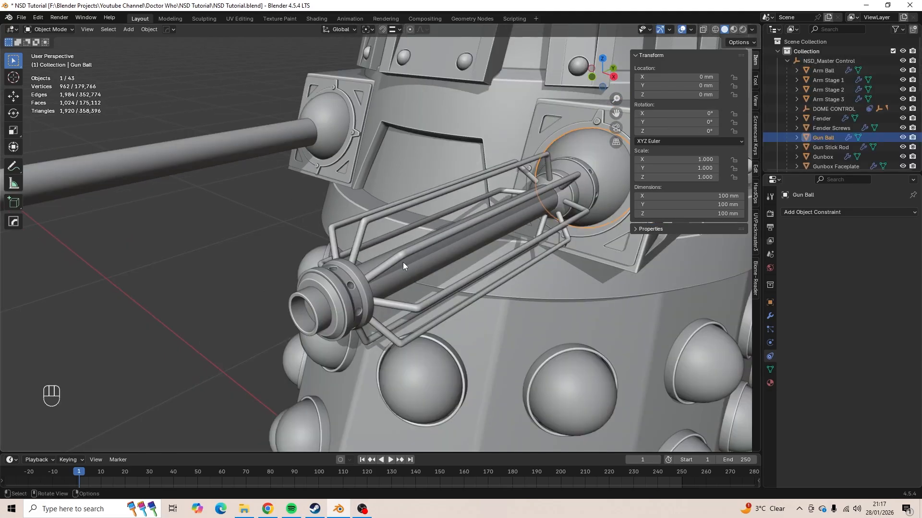
pyautogui.scroll(-3, 334, 260)
pyautogui.moveTo(309, 264); pyautogui.dragTo(345, 217, button='middle')
pyautogui.scroll(3, 344, 217)
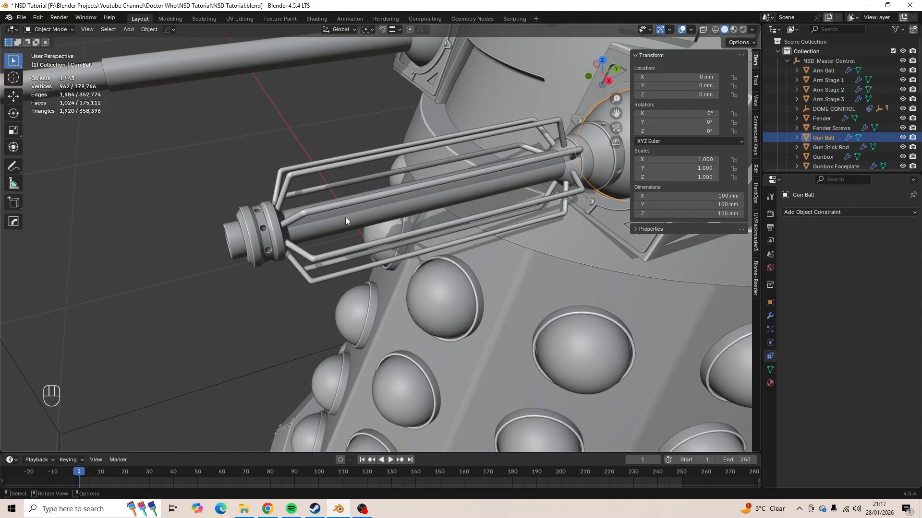
pyautogui.click(237, 236)
pyautogui.moveTo(238, 236); pyautogui.dragTo(252, 234, button='middle')
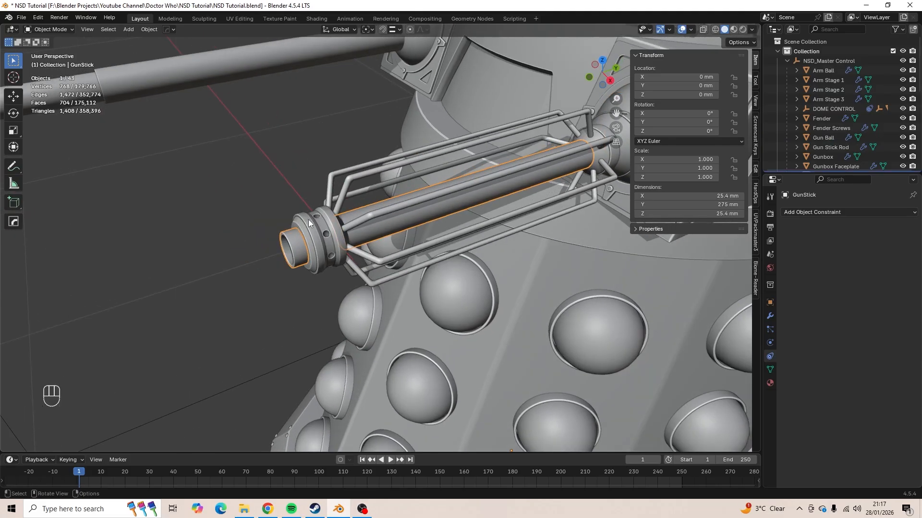
# - Parent the Gunstick Front piece to the GunStick tube as Object (Keep Transform)
pyautogui.click(315, 217)
pyautogui.keyDown('shift'); pyautogui.moveTo(314, 217); pyautogui.dragTo(365, 240, button='middle'); pyautogui.keyUp('shift')
pyautogui.scroll(2, 327, 287)
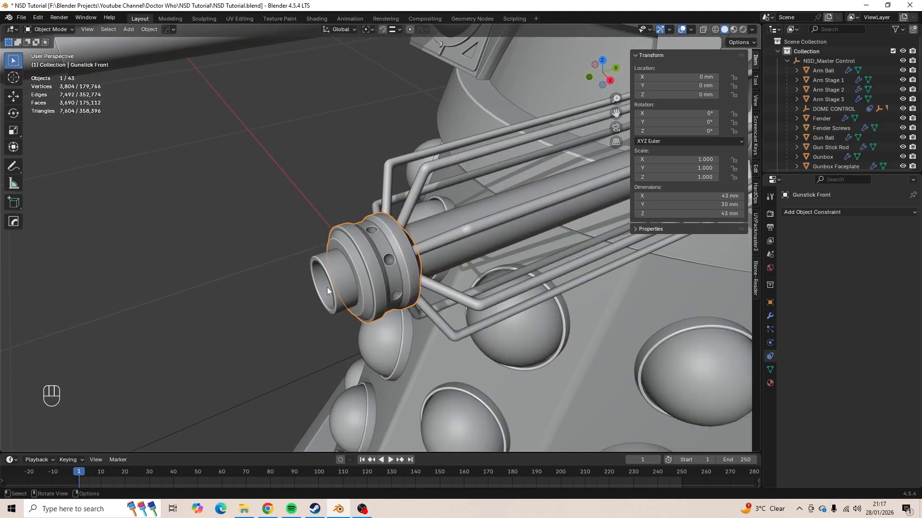
pyautogui.keyDown('shift'); pyautogui.click(336, 270); pyautogui.keyUp('shift')
pyautogui.scroll(-1, 355, 255)
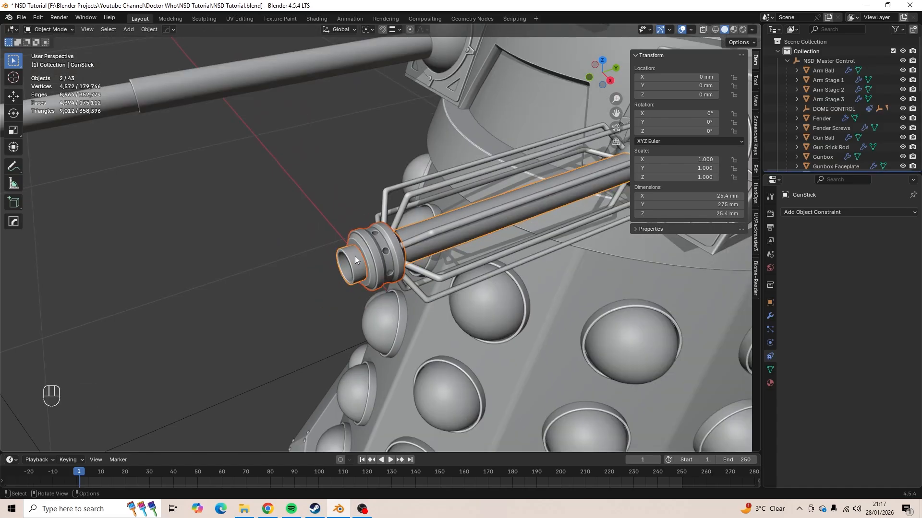
pyautogui.hotkey('ctrl', 'p')
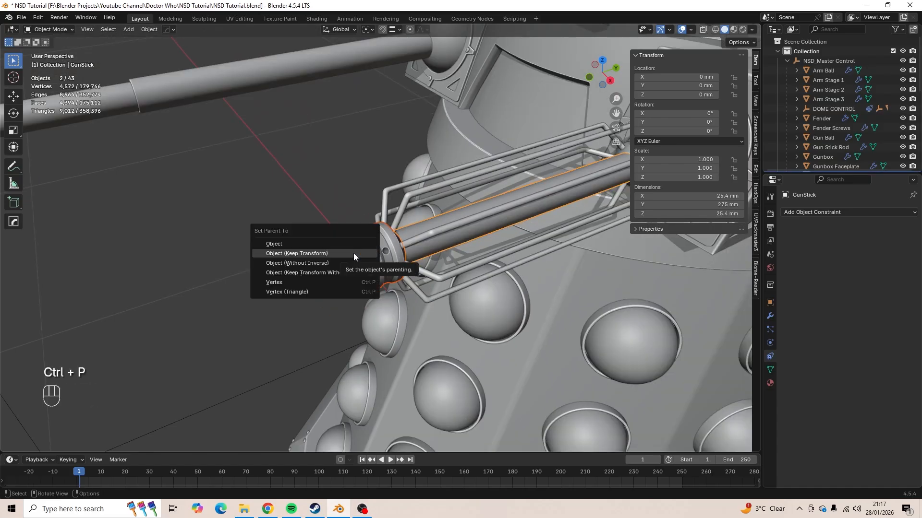
pyautogui.click(353, 252)
# - Parent the Gun Stick Rod cage to the GunStick tube as Object (Keep Transform)
pyautogui.click(450, 206)
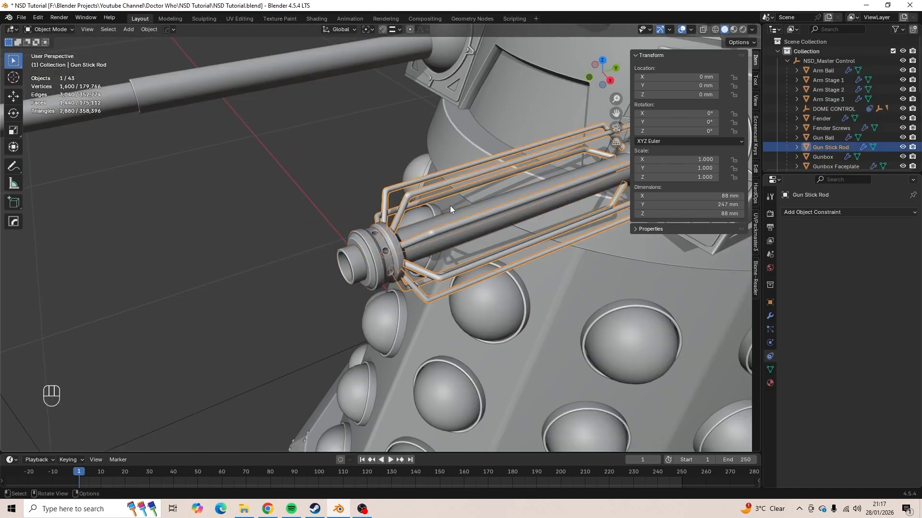
pyautogui.keyDown('shift'); pyautogui.moveTo(447, 220); pyautogui.dragTo(382, 258, button='middle'); pyautogui.keyUp('shift')
pyautogui.scroll(2, 382, 258)
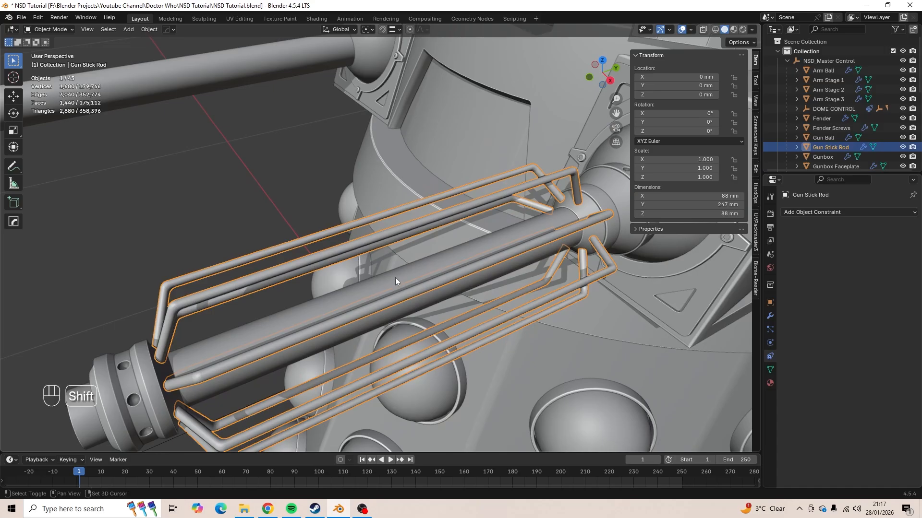
pyautogui.keyDown('shift'); pyautogui.click(395, 277); pyautogui.keyUp('shift')
pyautogui.hotkey('ctrl', 'p')
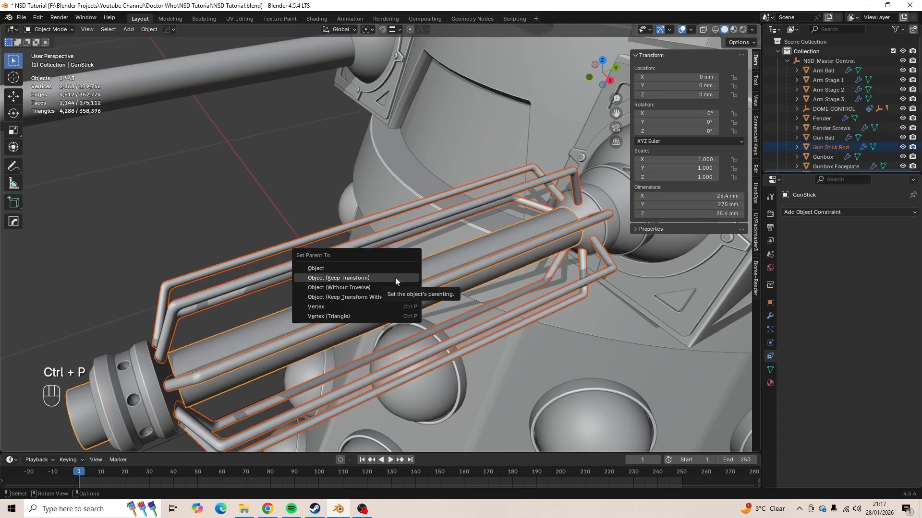
pyautogui.click(395, 277)
# - Parent the GunStick tube to the GunStick Back piece as Object (Keep Transform)
pyautogui.keyDown('shift'); pyautogui.moveTo(418, 272); pyautogui.dragTo(402, 264, button='middle'); pyautogui.keyUp('shift')
pyautogui.scroll(2, 381, 276)
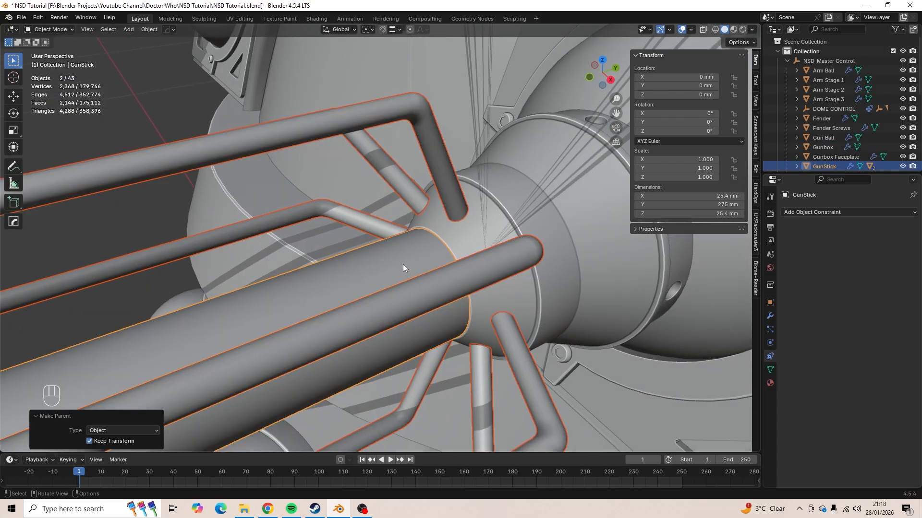
pyautogui.click(390, 241)
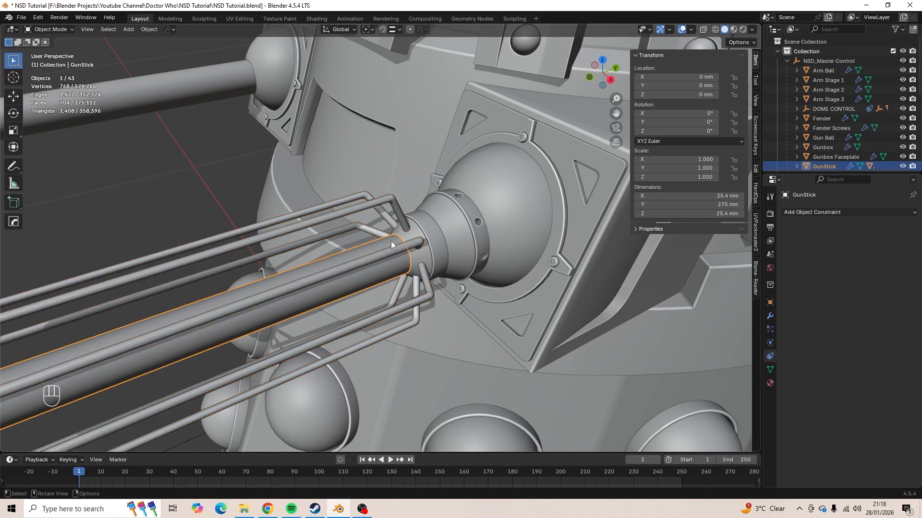
pyautogui.keyDown('shift'); pyautogui.click(448, 214); pyautogui.keyUp('shift')
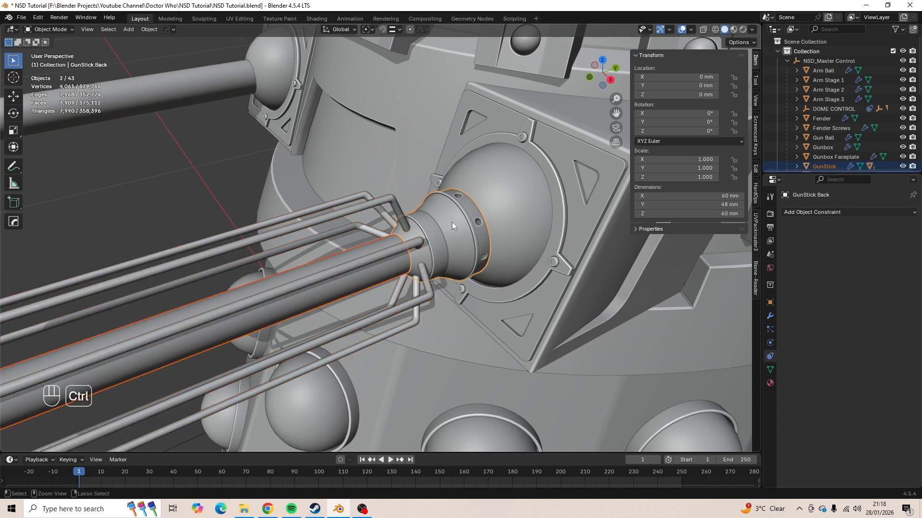
pyautogui.hotkey('ctrl', 'p')
pyautogui.click(451, 222)
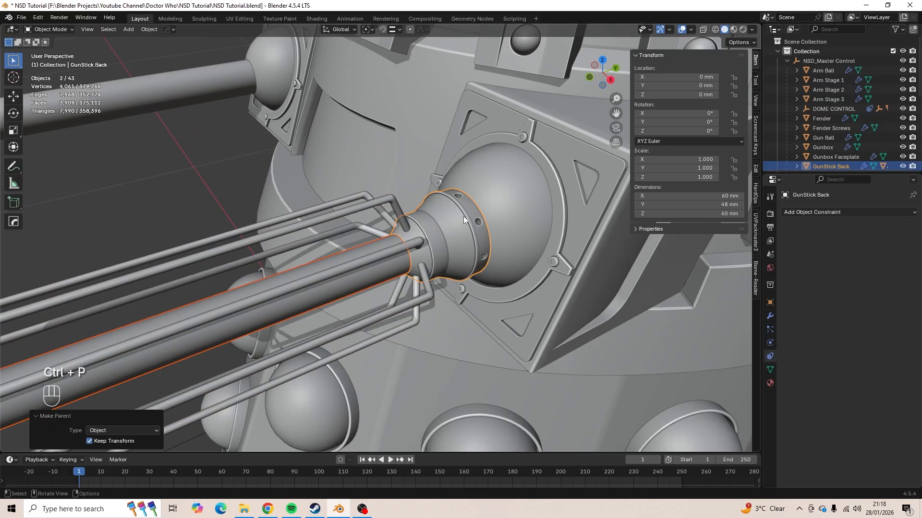
# - Parent the GunStick Back piece to the Gun Ball as Object (Keep Transform)
pyautogui.click(466, 215)
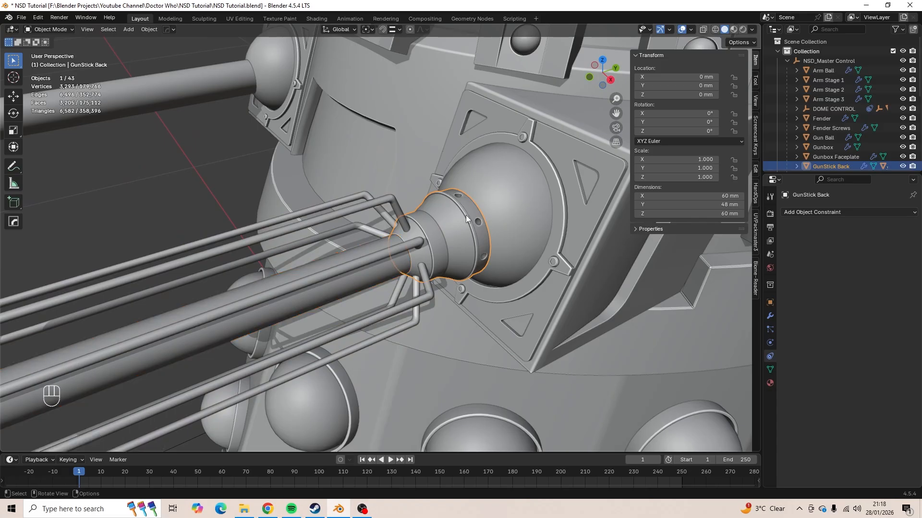
pyautogui.keyDown('shift'); pyautogui.click(521, 194); pyautogui.keyUp('shift')
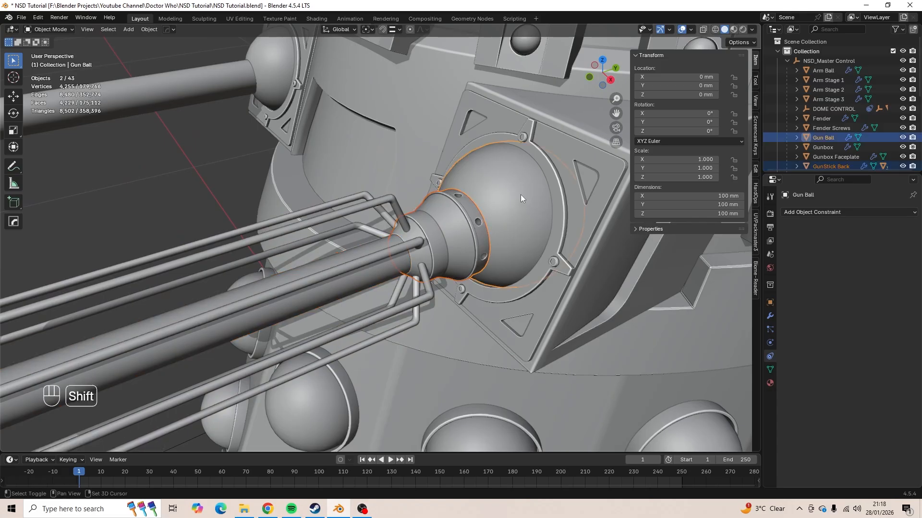
pyautogui.hotkey('ctrl', 'p')
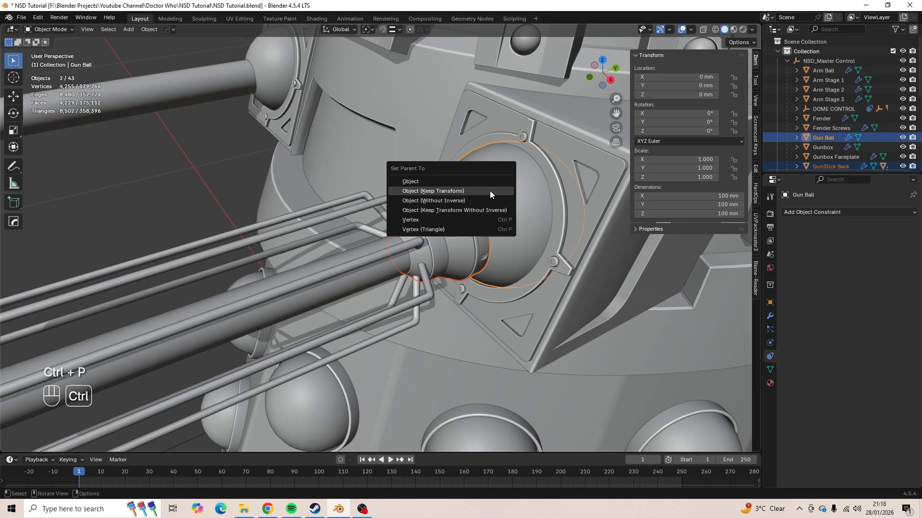
pyautogui.click(488, 192)
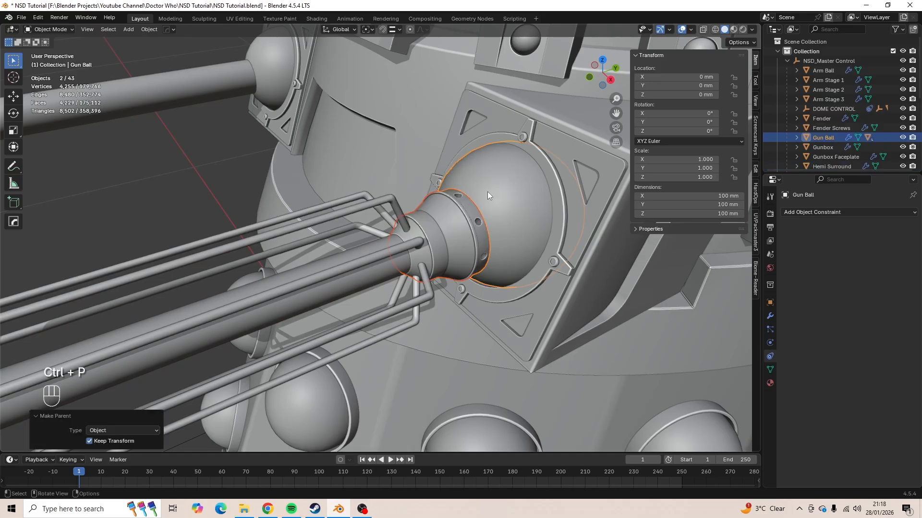
# - Try rotating the Gun Ball together with its attached gun stick parts, and cancel the rotation
pyautogui.scroll(-5, 263, 210)
pyautogui.press('r')
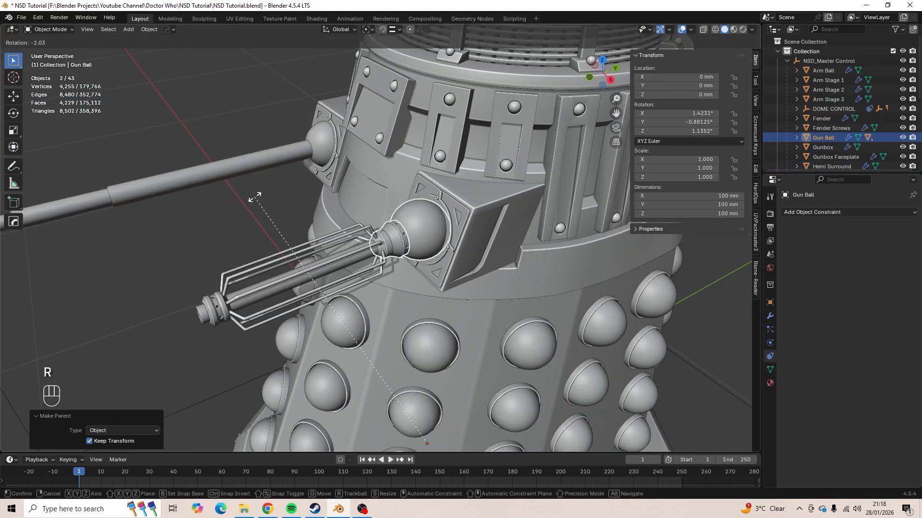
pyautogui.press('Escape')
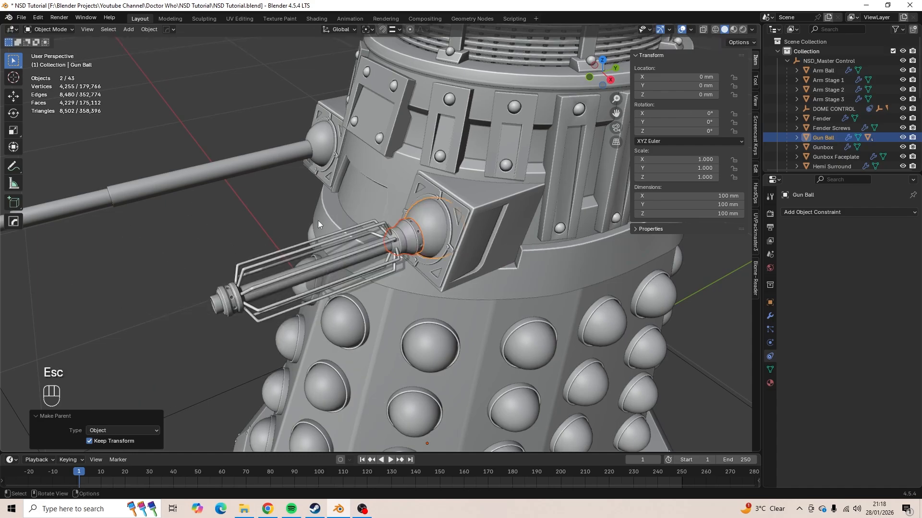
# - Snap the 3D cursor to the centre of the Gun Ball's full mesh selection in Edit Mode
pyautogui.click(435, 220)
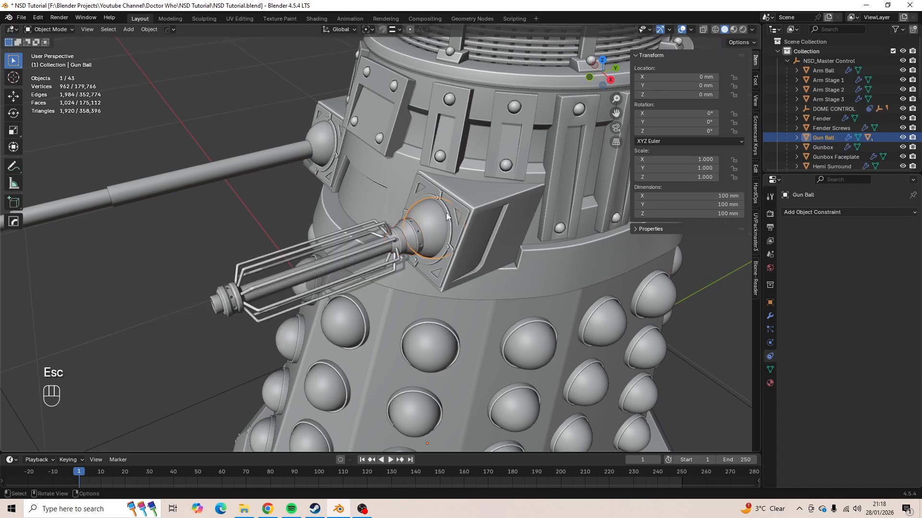
pyautogui.press('Tab')
pyautogui.scroll(3, 446, 214)
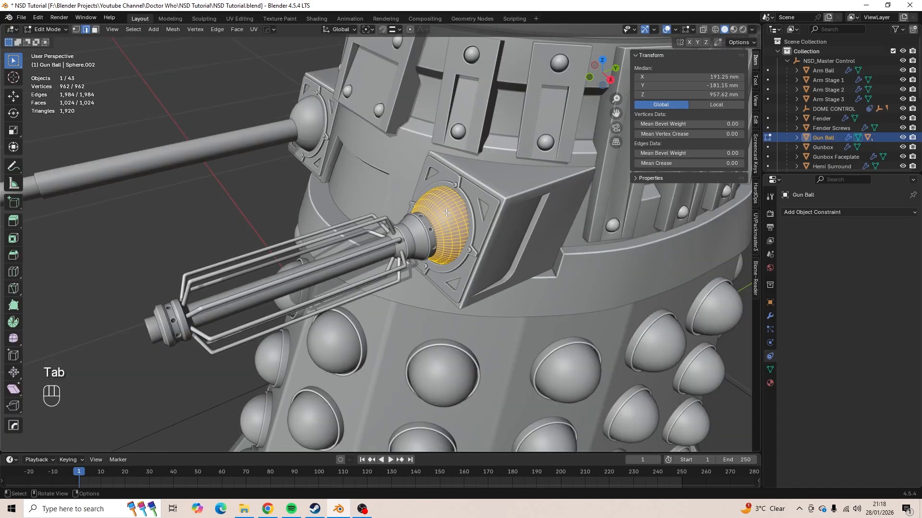
pyautogui.press('a')
pyautogui.hotkey('shift', 's')
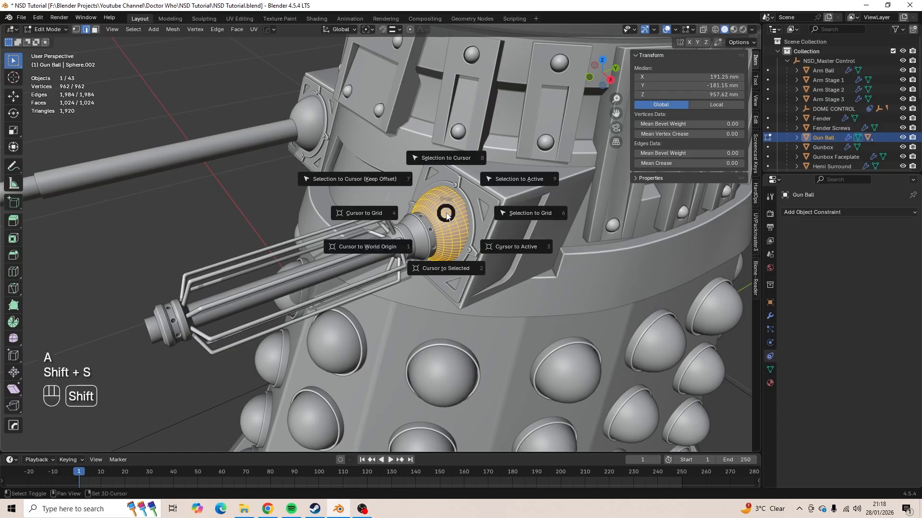
pyautogui.click(439, 271)
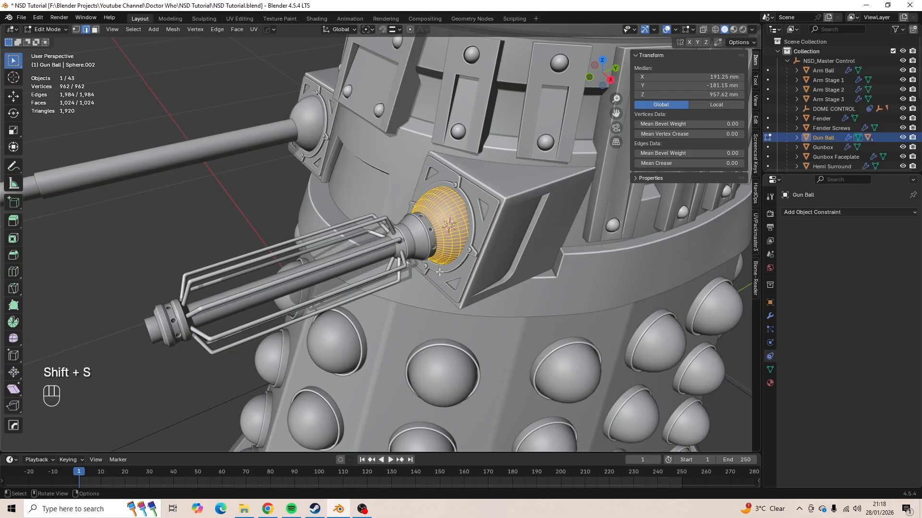
# - Move the Gun Ball's origin to the 3D cursor and test its rotation pivot
pyautogui.press('Tab')
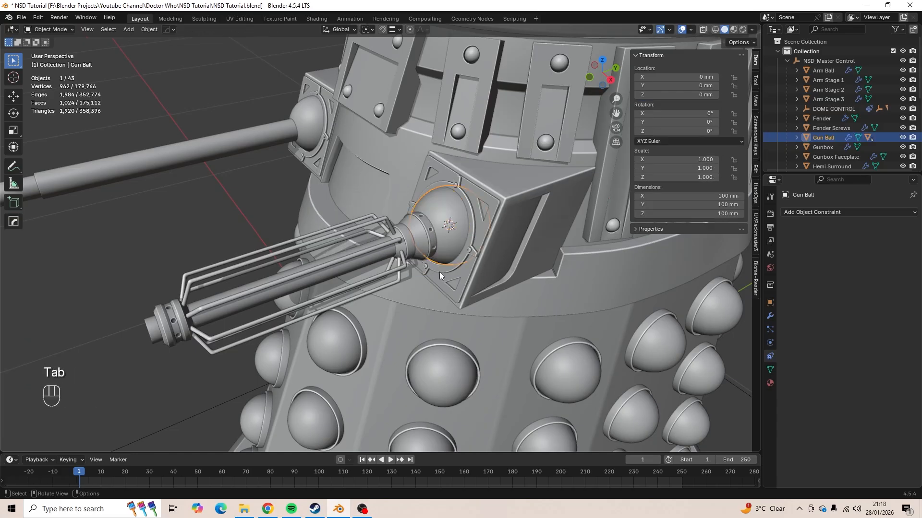
pyautogui.click(145, 30)
pyautogui.moveTo(188, 49)
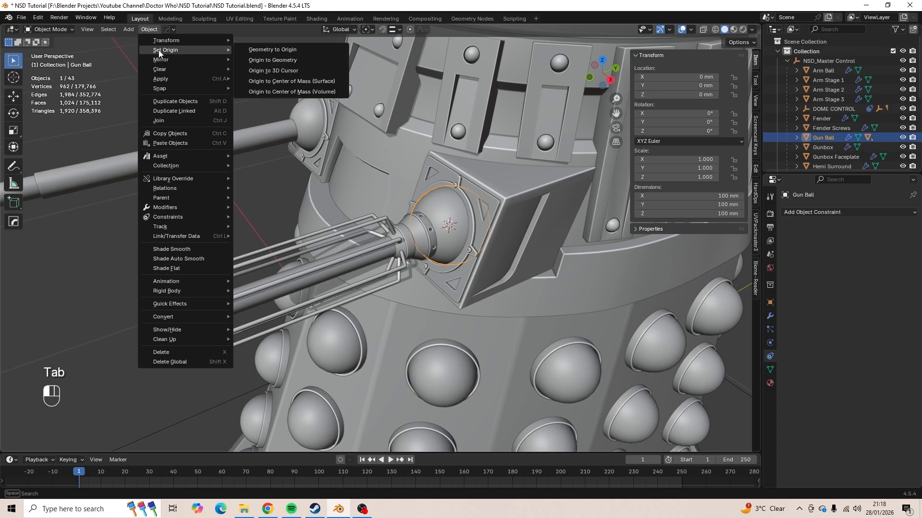
pyautogui.click(305, 70)
pyautogui.press('r')
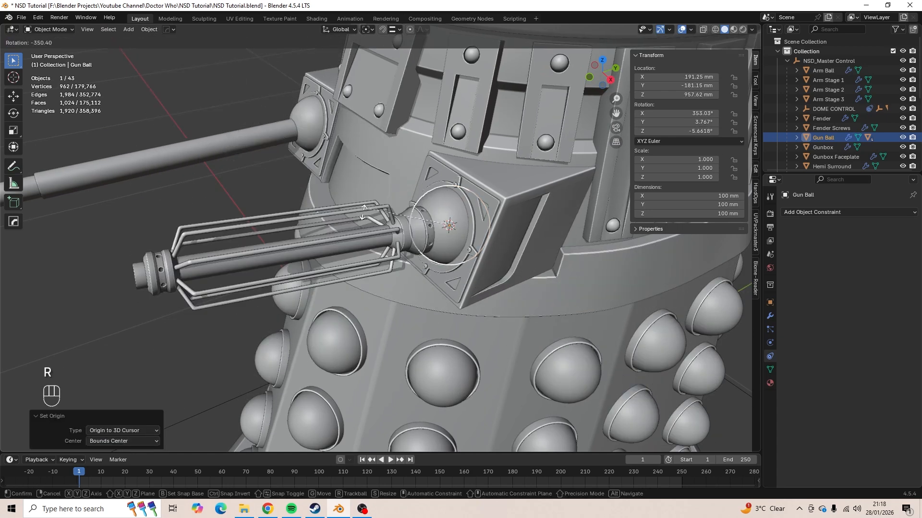
pyautogui.press('Escape')
# - Open the GunStick mesh for editing and clear its selection
pyautogui.moveTo(404, 172); pyautogui.dragTo(437, 166, button='middle')
pyautogui.scroll(-6, 402, 166)
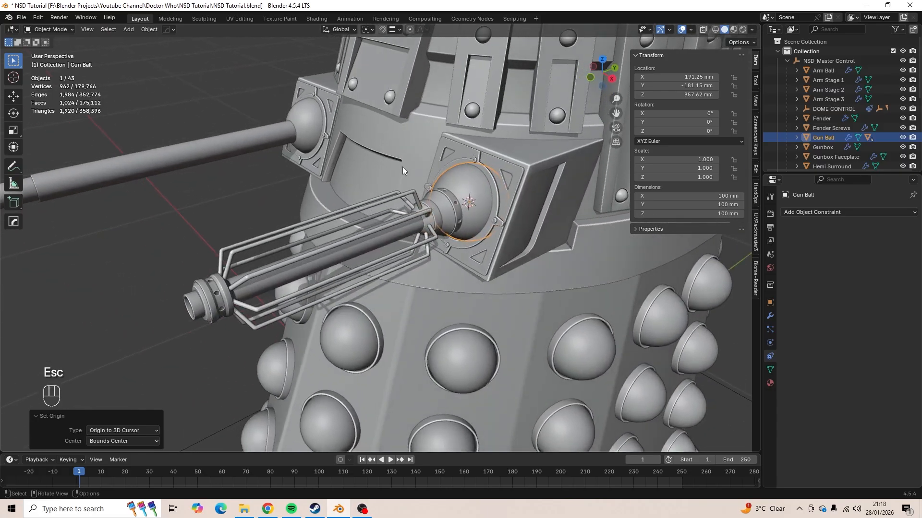
pyautogui.click(278, 124)
pyautogui.moveTo(278, 124); pyautogui.dragTo(364, 223, button='middle')
pyautogui.scroll(4, 378, 194)
pyautogui.scroll(-3, 407, 185)
pyautogui.scroll(1, 364, 223)
pyautogui.moveTo(268, 278); pyautogui.dragTo(296, 261, button='middle')
pyautogui.scroll(1, 296, 261)
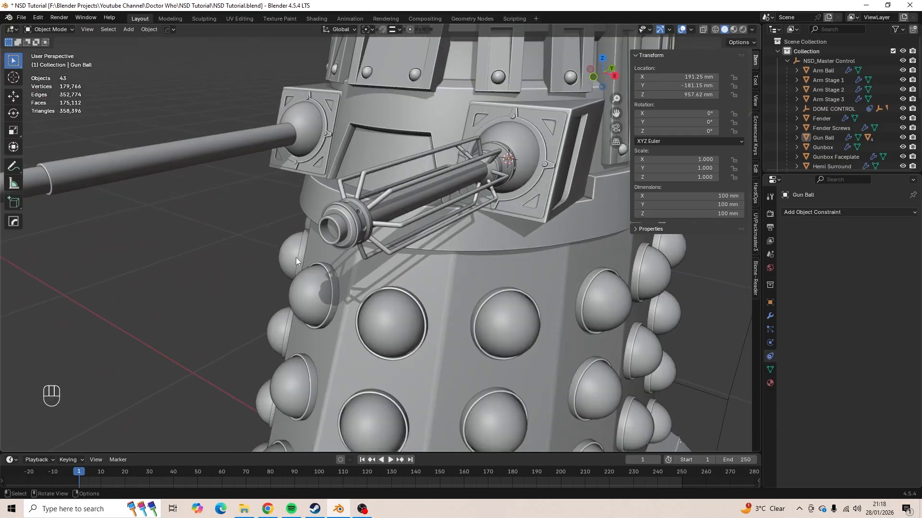
pyautogui.click(332, 219)
pyautogui.moveTo(333, 219); pyautogui.dragTo(360, 239, button='middle')
pyautogui.scroll(3, 360, 239)
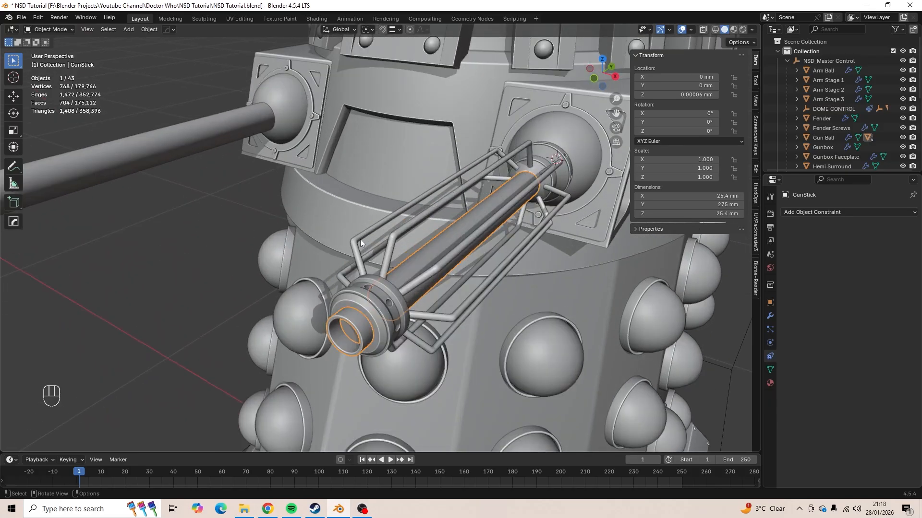
pyautogui.scroll(-3, 370, 278)
pyautogui.press('Tab')
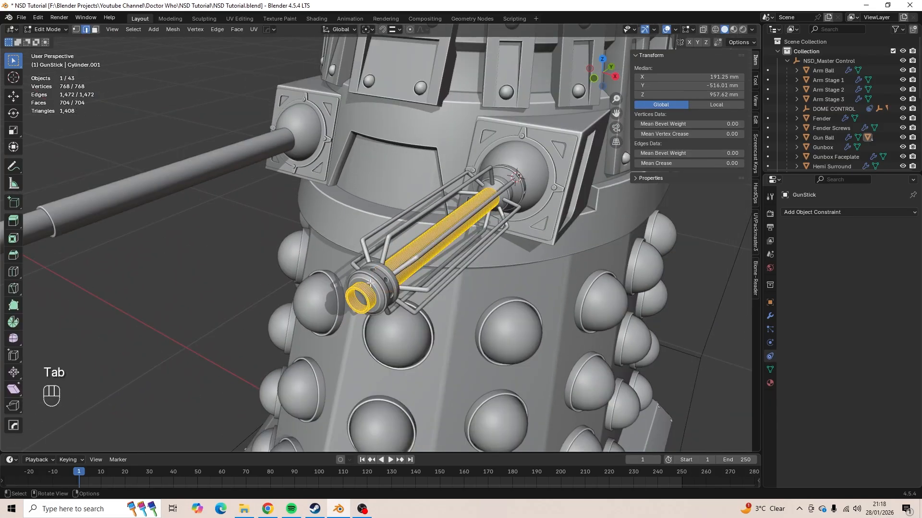
pyautogui.press('a')
pyautogui.press('a')
# - Select the full ring of faces on the front rim of the GunStick's muzzle
pyautogui.moveTo(370, 283); pyautogui.dragTo(373, 273, button='middle')
pyautogui.scroll(4, 373, 273)
pyautogui.keyDown('shift'); pyautogui.moveTo(401, 154); pyautogui.dragTo(381, 291, button='middle'); pyautogui.keyUp('shift')
pyautogui.scroll(3, 381, 291)
pyautogui.press('3')
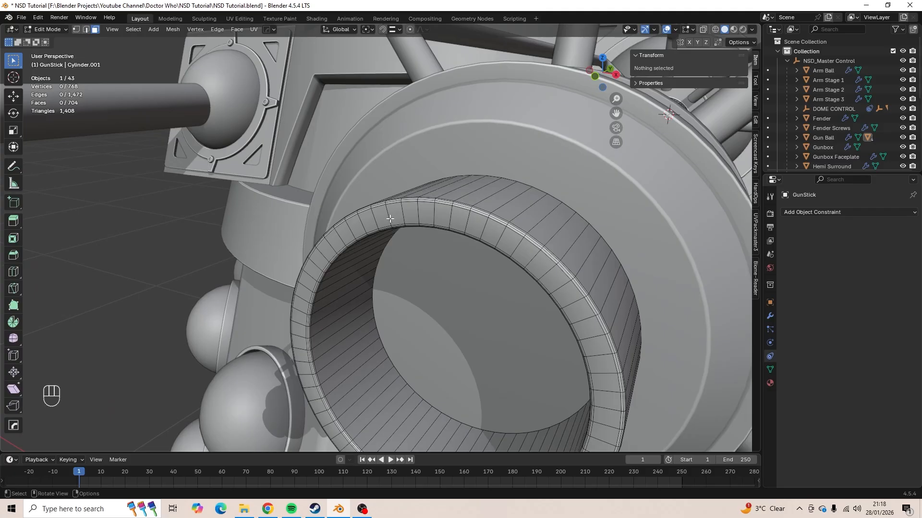
pyautogui.keyDown('alt'); pyautogui.keyDown('shift'); pyautogui.click(390, 219); pyautogui.keyUp('shift'); pyautogui.keyUp('alt')
# - Snap the 3D cursor to the selected muzzle rim faces
pyautogui.scroll(-6, 389, 223)
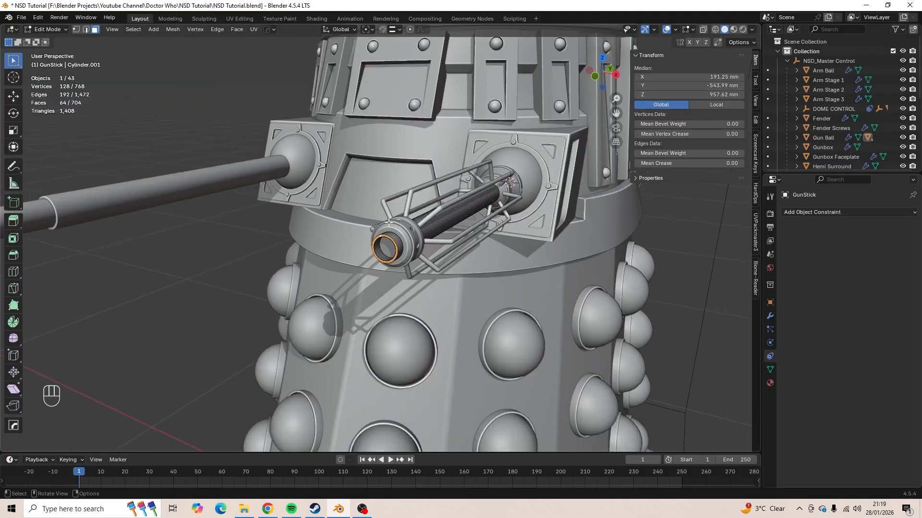
pyautogui.moveTo(389, 223); pyautogui.dragTo(371, 240, button='middle')
pyautogui.keyDown('shift'); pyautogui.moveTo(369, 272); pyautogui.dragTo(378, 217, button='middle'); pyautogui.keyUp('shift')
pyautogui.scroll(2, 377, 218)
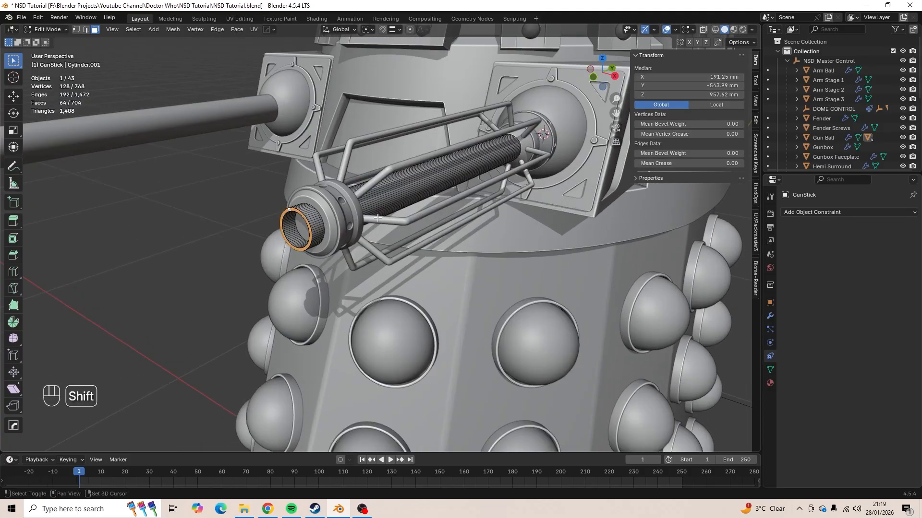
pyautogui.hotkey('shift', 's')
pyautogui.click(384, 270)
pyautogui.scroll(-3, 347, 165)
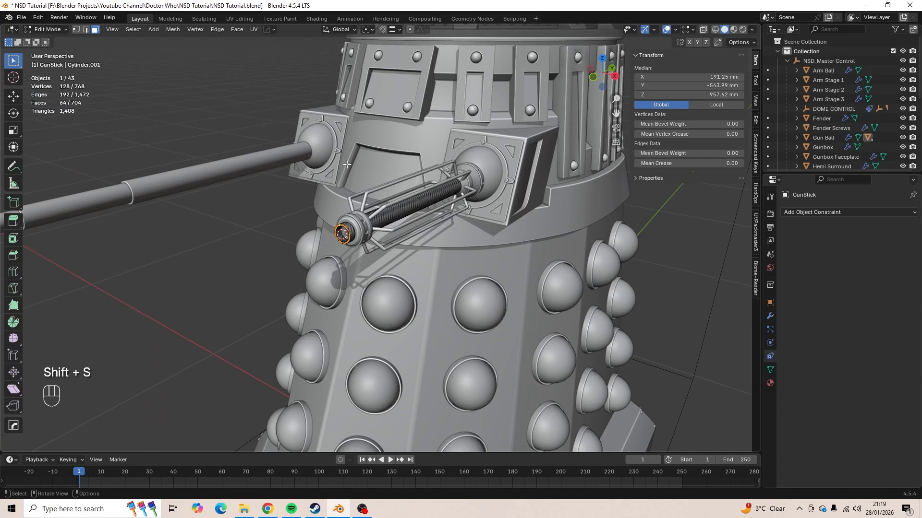
# - Add a sphere empty at the 3D cursor in Object Mode and scale it down to about 0.073
pyautogui.press('Tab')
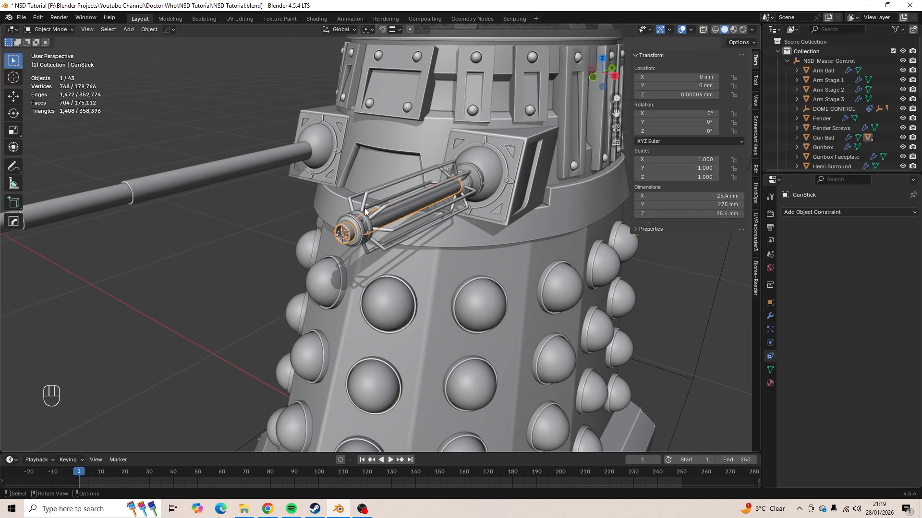
pyautogui.hotkey('shift', 'a')
pyautogui.moveTo(365, 210)
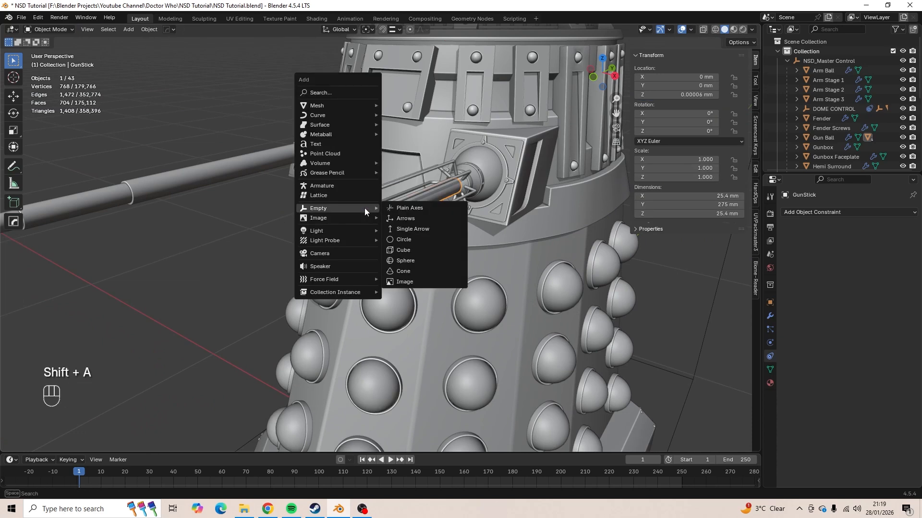
pyautogui.click(424, 261)
pyautogui.scroll(-6, 414, 197)
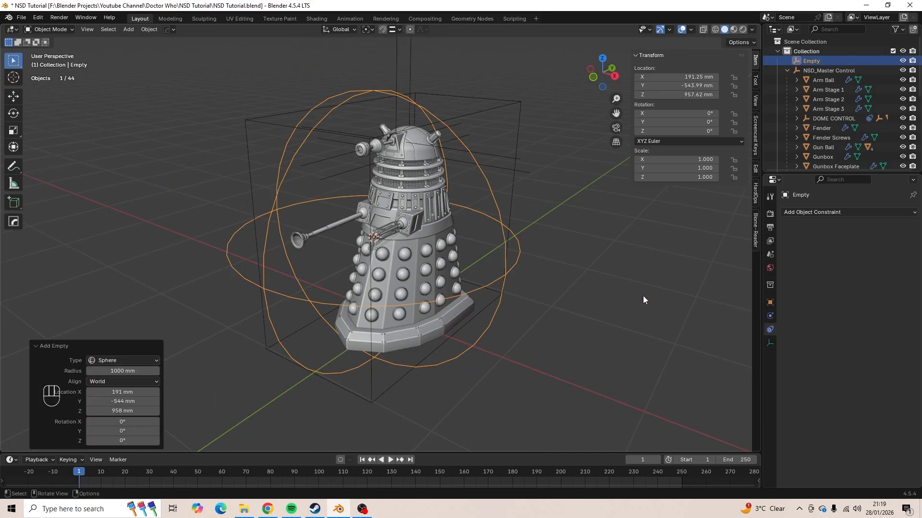
pyautogui.press('s')
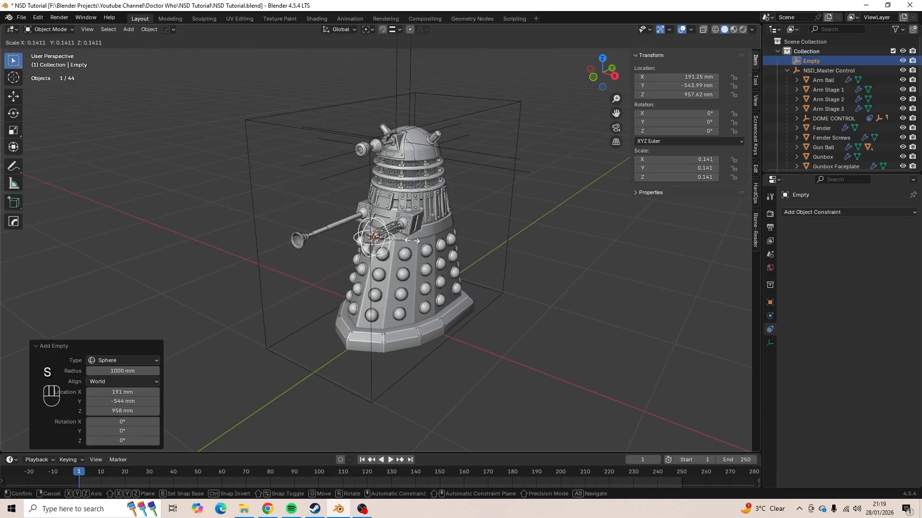
pyautogui.click(393, 239)
# - Move the sphere empty about 309 mm along negative Y, out in front of the gun
pyautogui.press('g')
pyautogui.press('y')
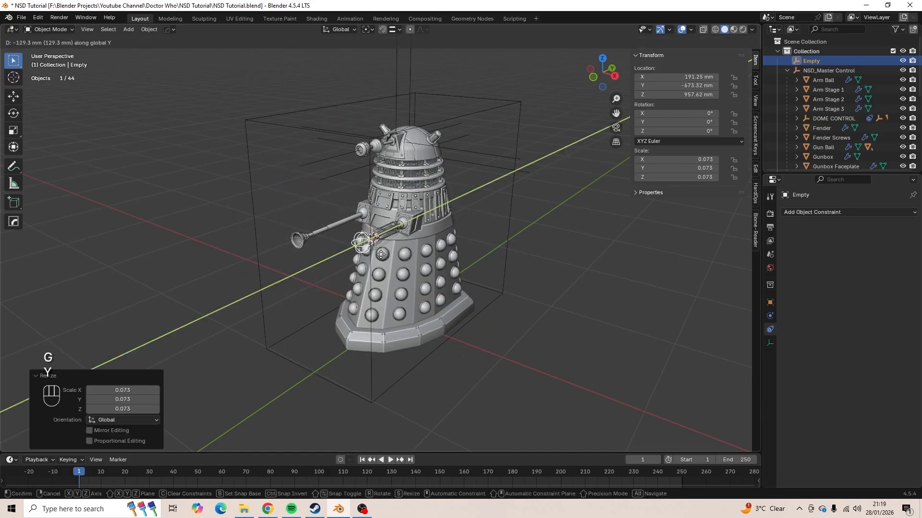
pyautogui.click(366, 269)
pyautogui.scroll(5, 364, 276)
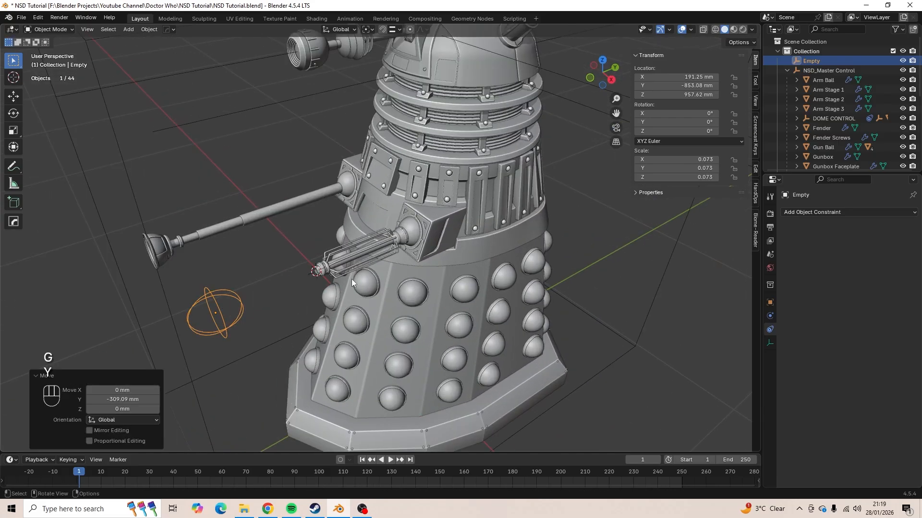
pyautogui.keyDown('shift'); pyautogui.moveTo(376, 277); pyautogui.dragTo(416, 257, button='middle'); pyautogui.keyUp('shift')
pyautogui.scroll(3, 393, 268)
pyautogui.scroll(-3, 390, 266)
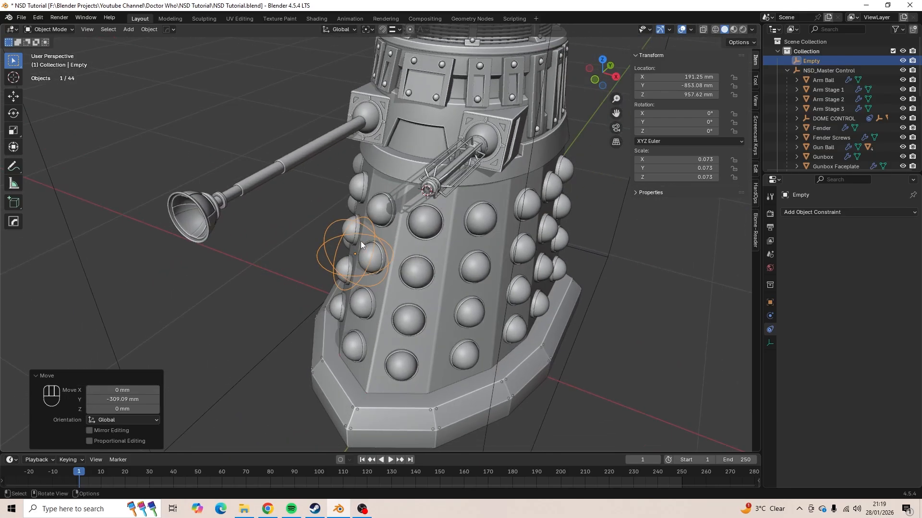
pyautogui.moveTo(361, 241); pyautogui.dragTo(393, 261, button='middle')
pyautogui.moveTo(351, 241); pyautogui.dragTo(472, 250, button='middle')
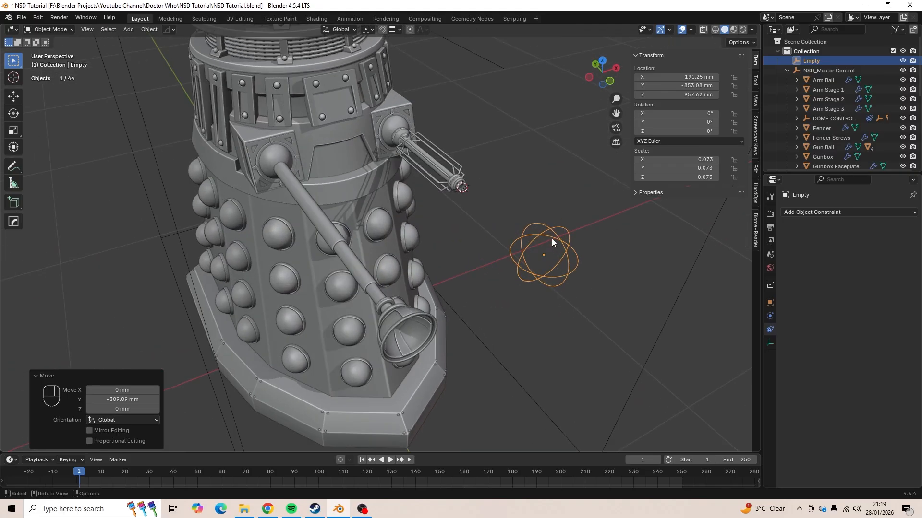
pyautogui.moveTo(523, 212); pyautogui.dragTo(451, 149, button='middle')
pyautogui.click(422, 128)
pyautogui.press('r')
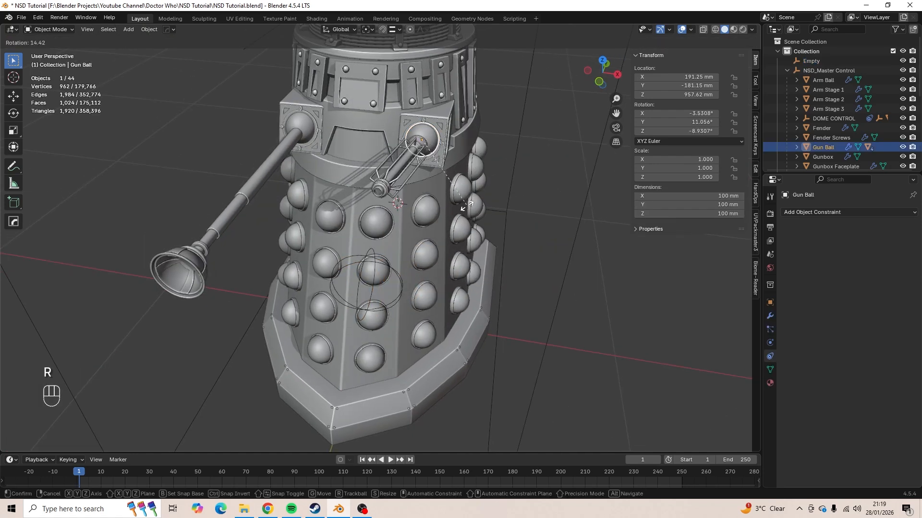
pyautogui.press('Escape')
# - Rename the sphere empty as GUN TARGET
pyautogui.click(404, 292)
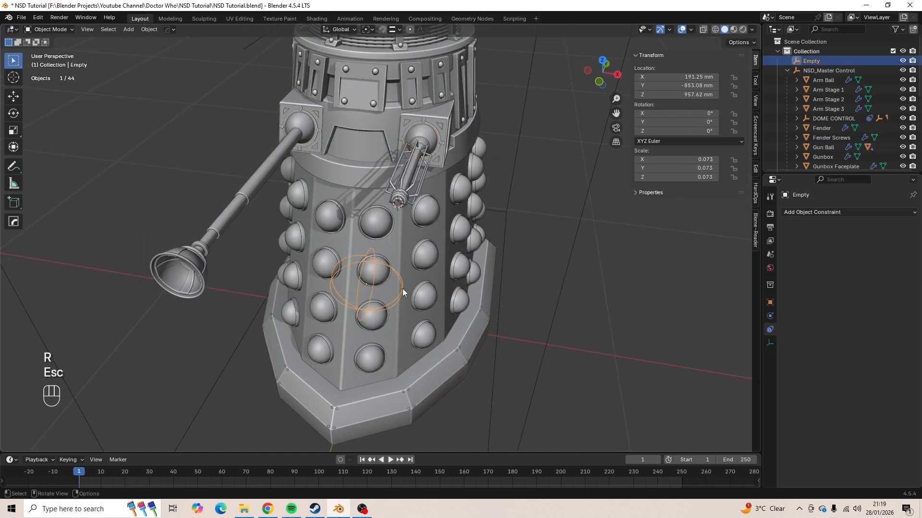
pyautogui.moveTo(404, 292)
pyautogui.mouseDown(button='middle')
pyautogui.moveTo(419, 283)
pyautogui.moveTo(388, 293)
pyautogui.mouseUp(button='middle')
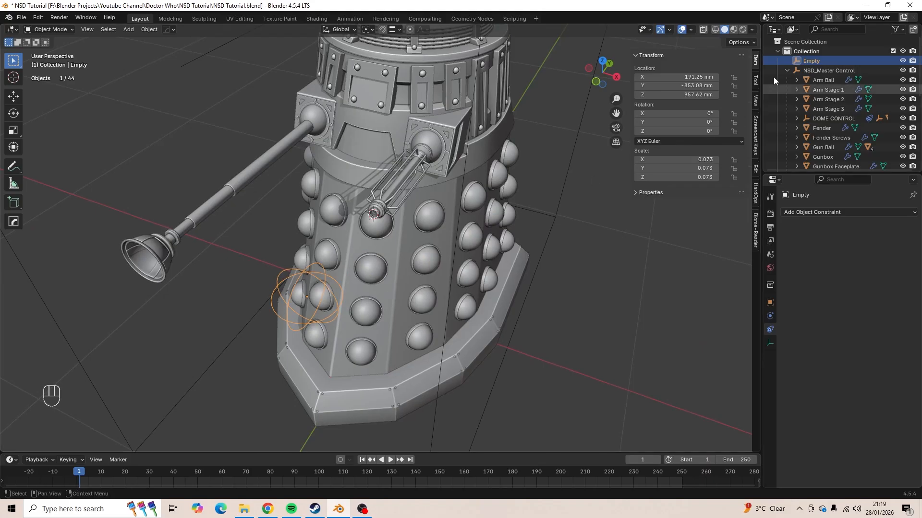
pyautogui.doubleClick(816, 61)
pyautogui.write('GUN TARGET')
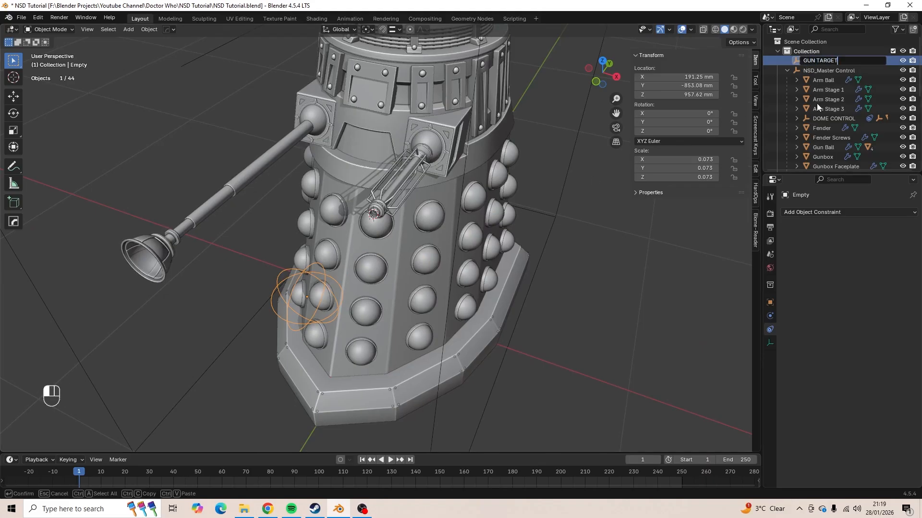
pyautogui.press('Return')
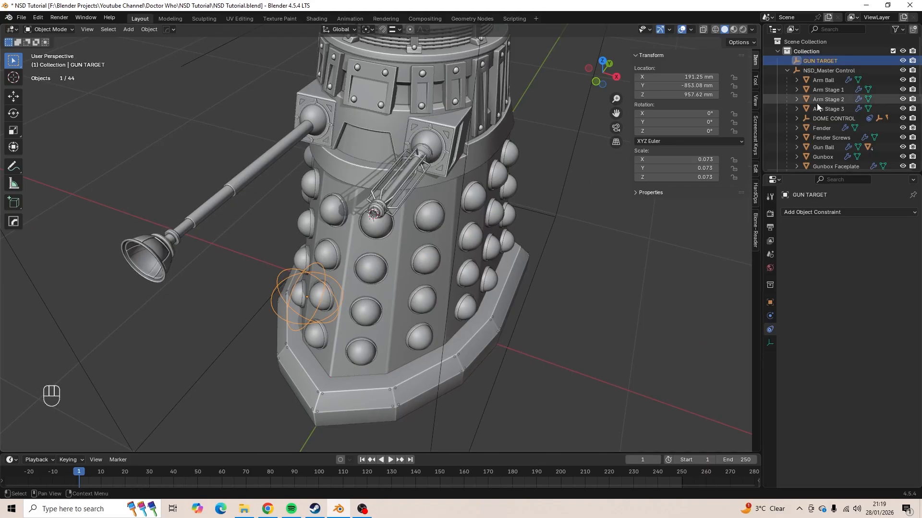
# - Add a Track To constraint to the Gun Ball with GUN TARGET as its target object
pyautogui.click(430, 135)
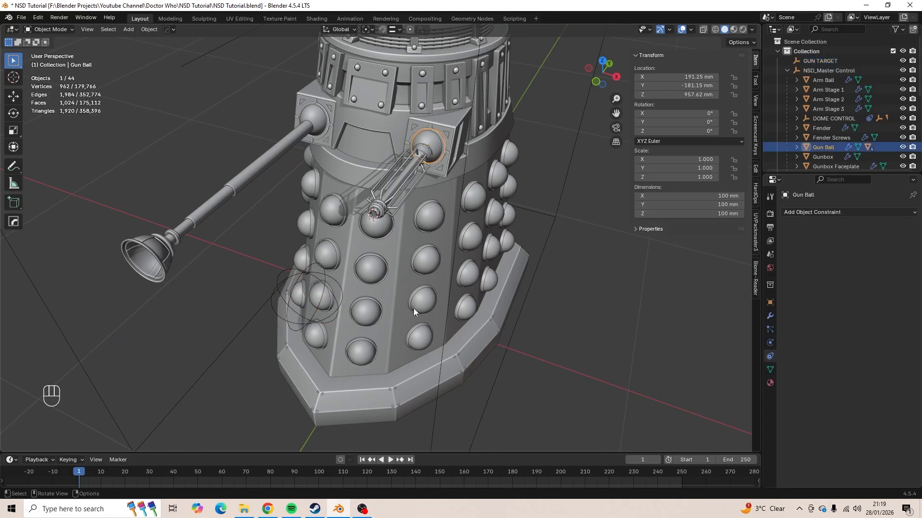
pyautogui.click(833, 215)
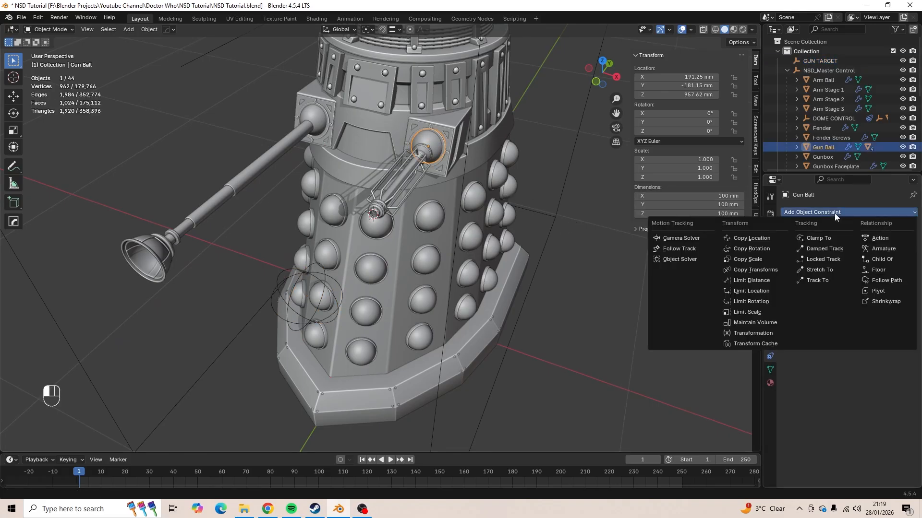
pyautogui.click(831, 280)
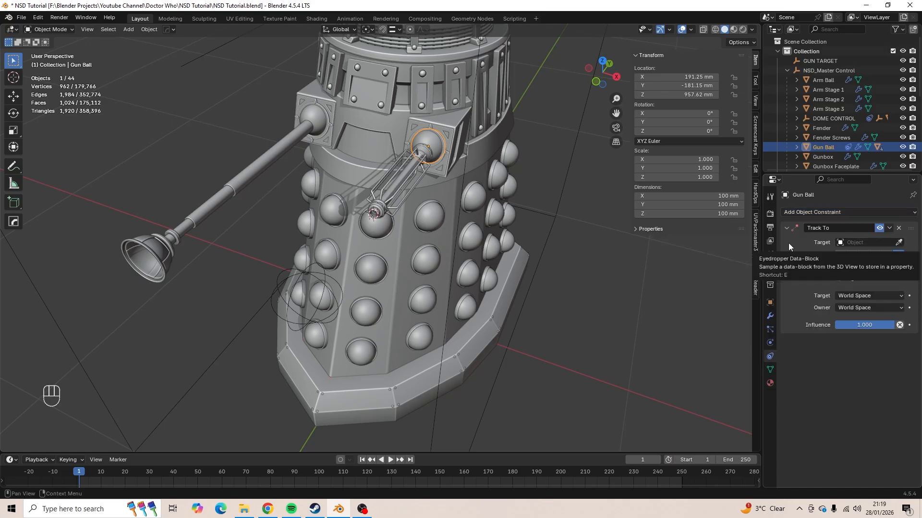
pyautogui.moveTo(427, 301); pyautogui.dragTo(384, 302, button='middle')
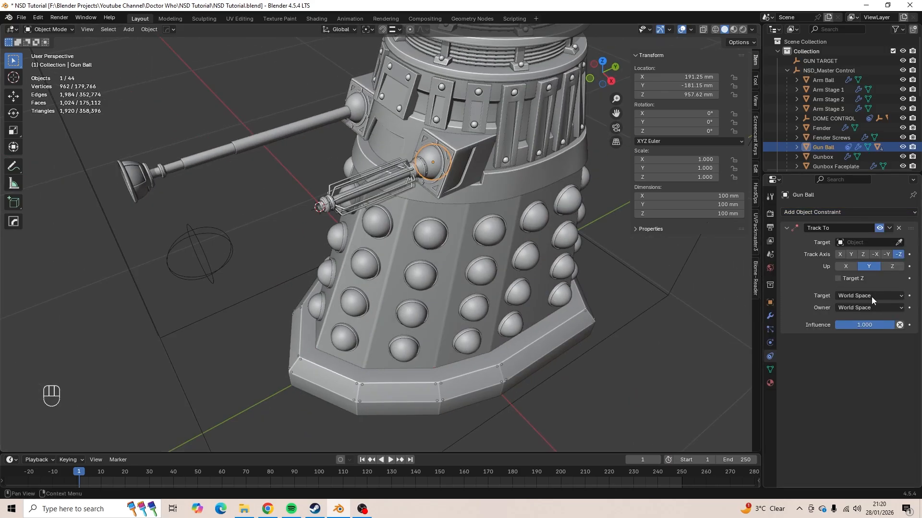
pyautogui.click(899, 242)
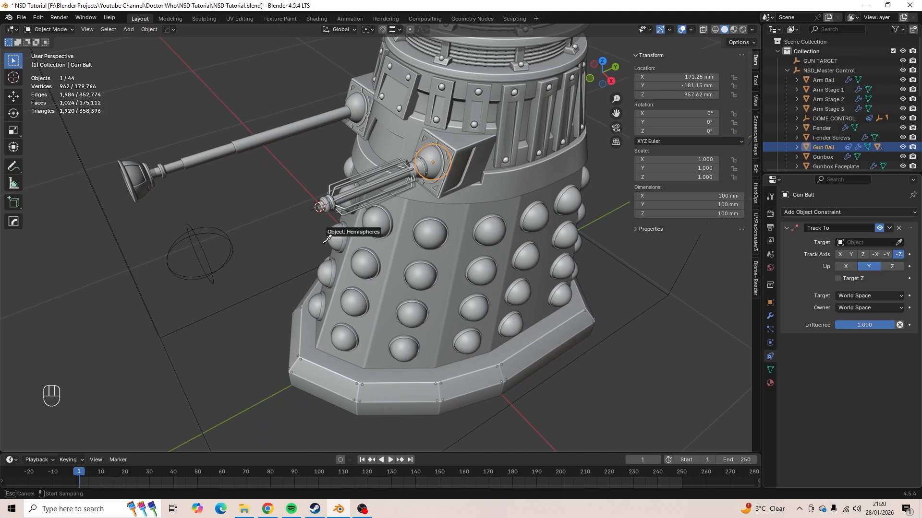
pyautogui.click(218, 225)
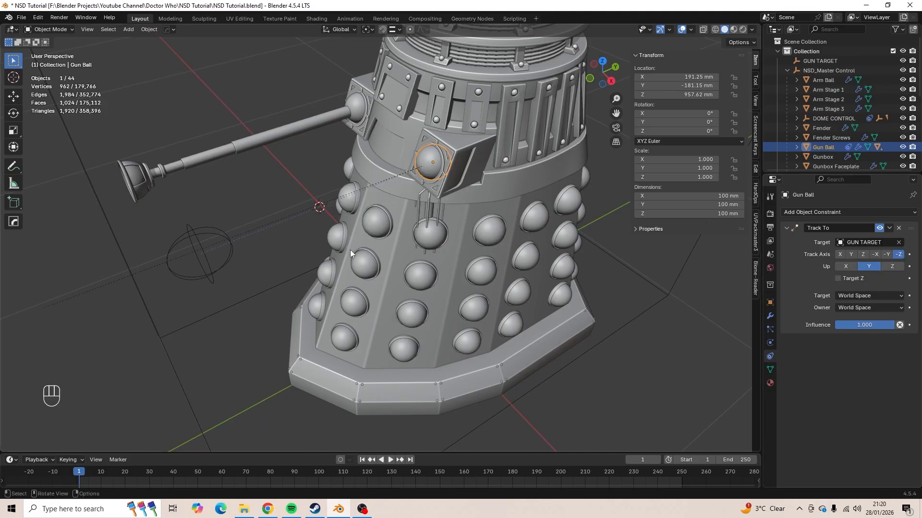
# - Set the Gun Ball's Track To constraint to use Z as the up axis and -Y as the track axis
pyautogui.moveTo(383, 235); pyautogui.dragTo(424, 267, button='middle')
pyautogui.scroll(2, 423, 266)
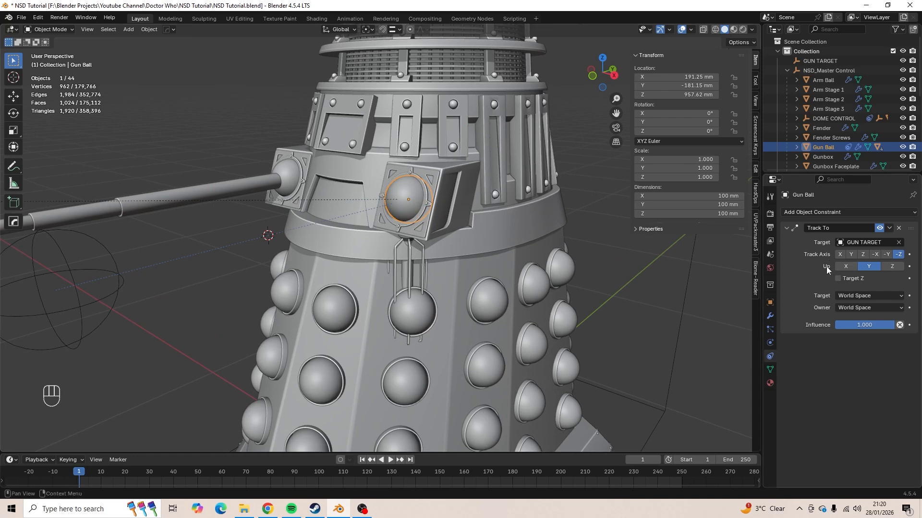
pyautogui.click(892, 267)
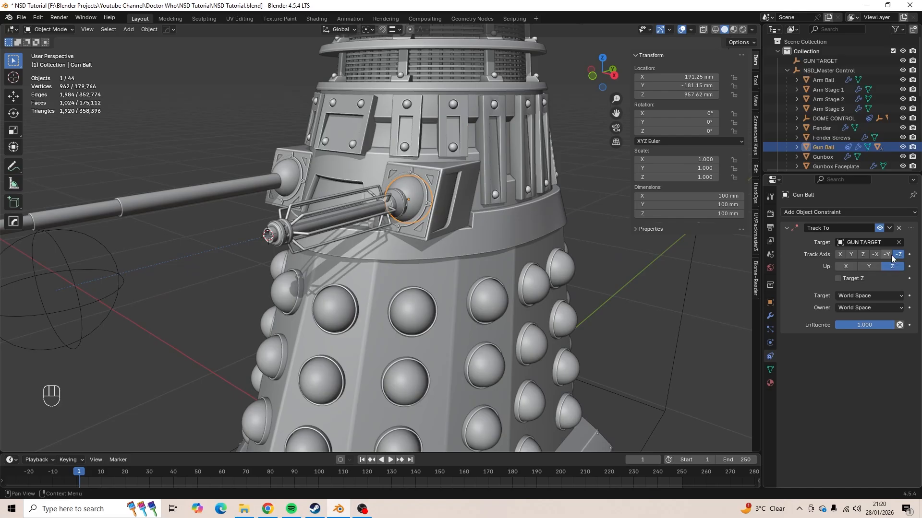
pyautogui.click(889, 255)
pyautogui.moveTo(557, 244); pyautogui.dragTo(566, 243, button='middle')
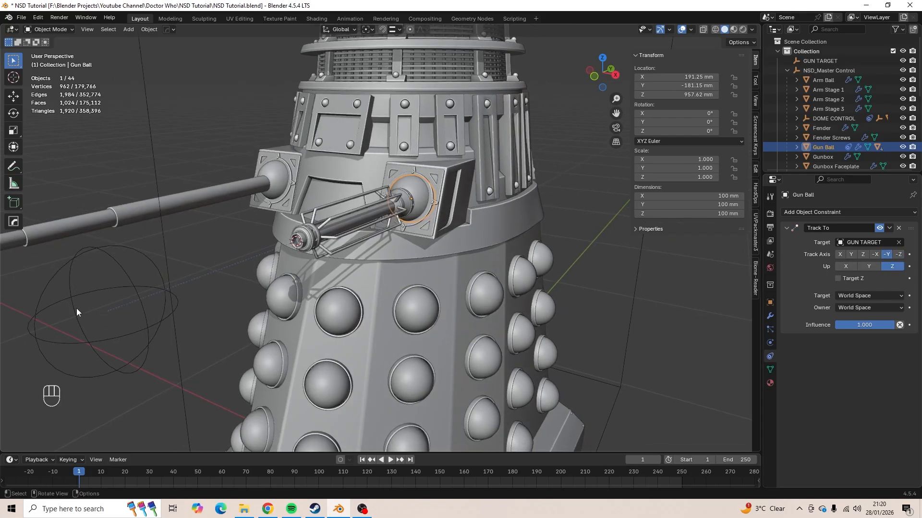
# - Try moving the GUN TARGET empty around the front of the Dalek to test the gun's tracking, and cancel the move
pyautogui.click(106, 286)
pyautogui.scroll(-3, 110, 284)
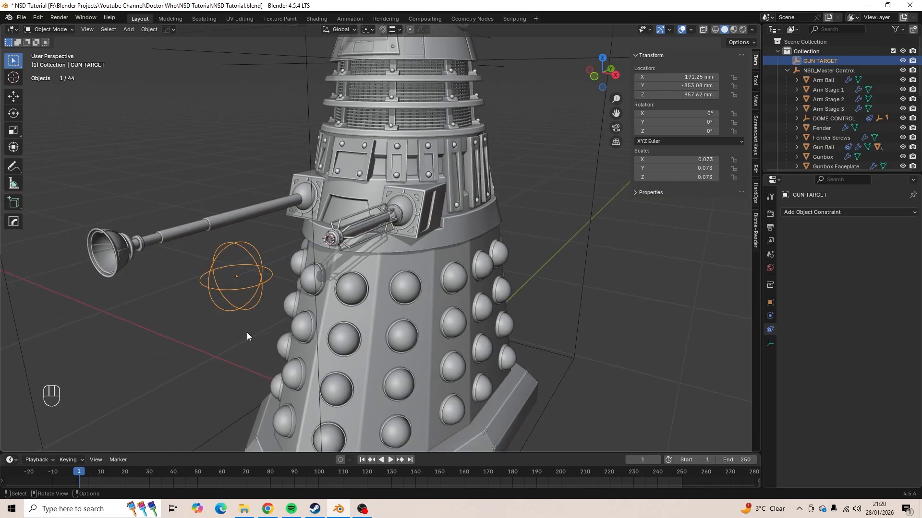
pyautogui.press('g')
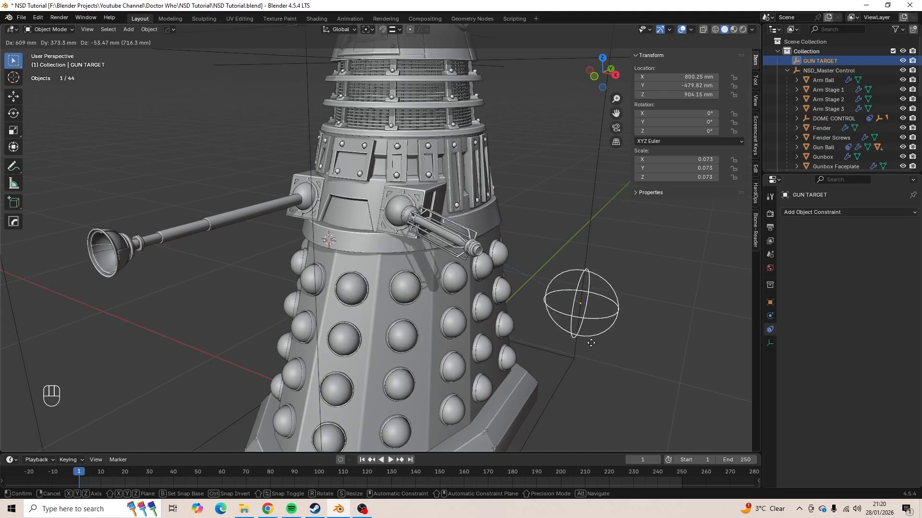
pyautogui.press('Escape')
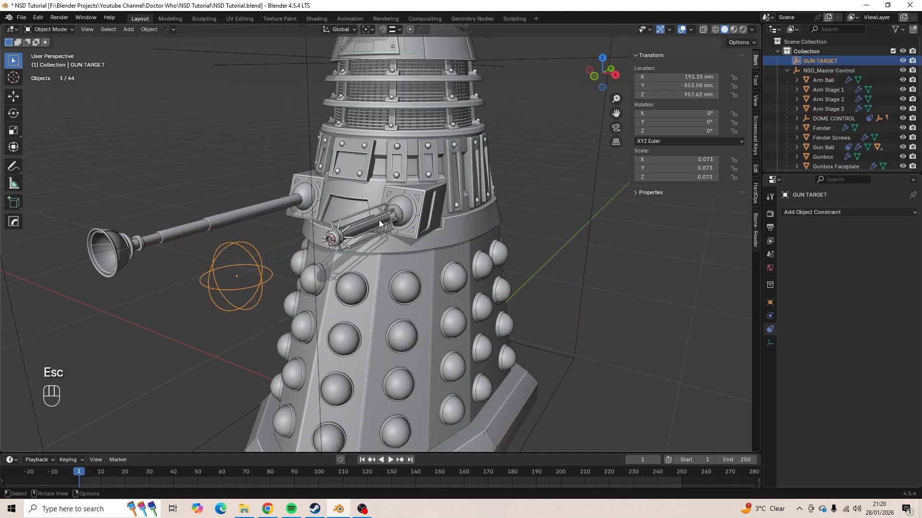
# - Set both the target and owner of the Gun Ball's Track To constraint to Local Space
pyautogui.click(404, 211)
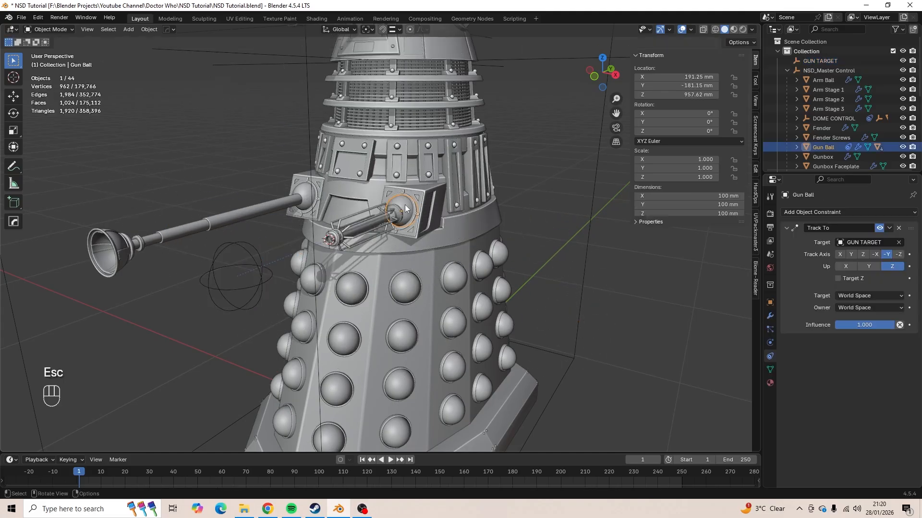
pyautogui.click(858, 296)
pyautogui.click(860, 327)
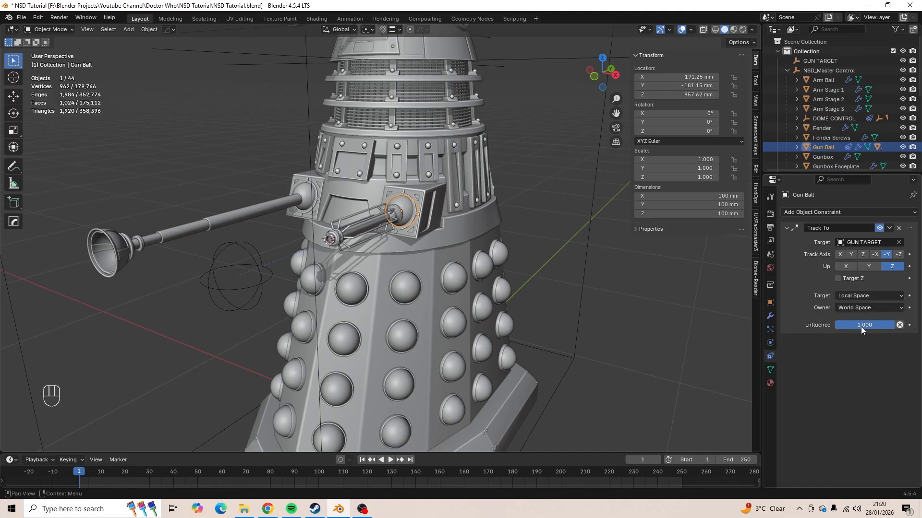
pyautogui.click(860, 307)
pyautogui.click(860, 337)
# - Add a Limit Rotation constraint to the Gun Ball and enable its X, Y and Z limits
pyautogui.click(828, 212)
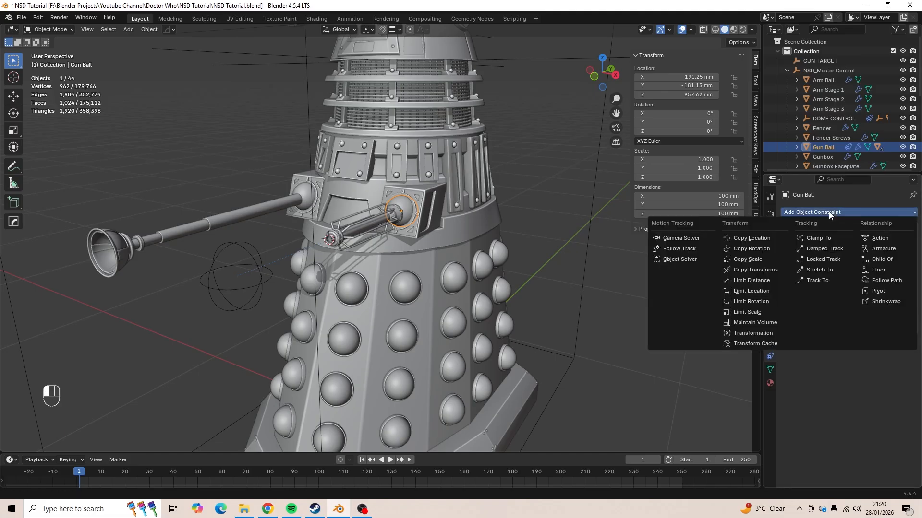
pyautogui.click(759, 303)
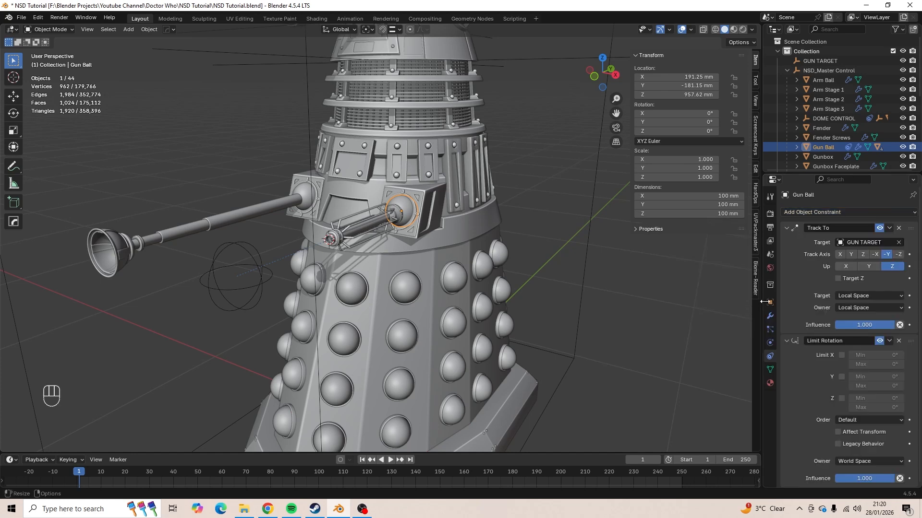
pyautogui.click(842, 356)
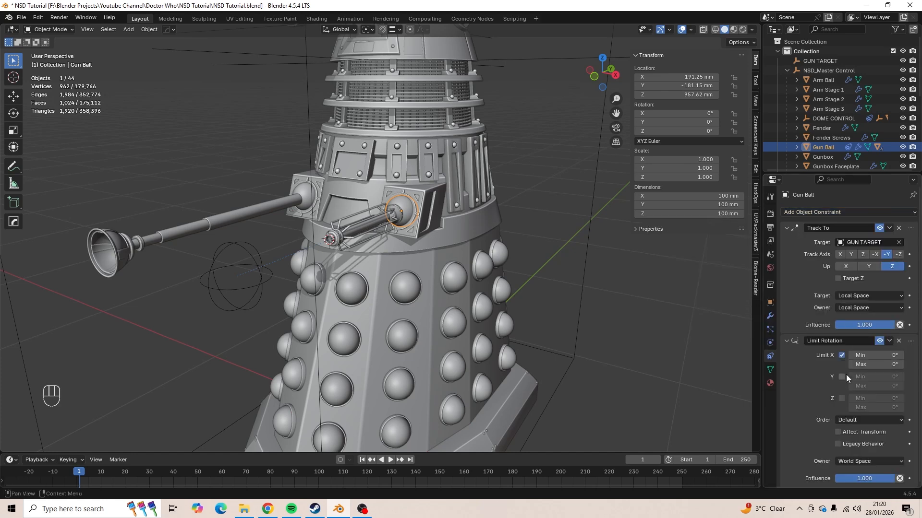
pyautogui.click(842, 377)
pyautogui.click(841, 399)
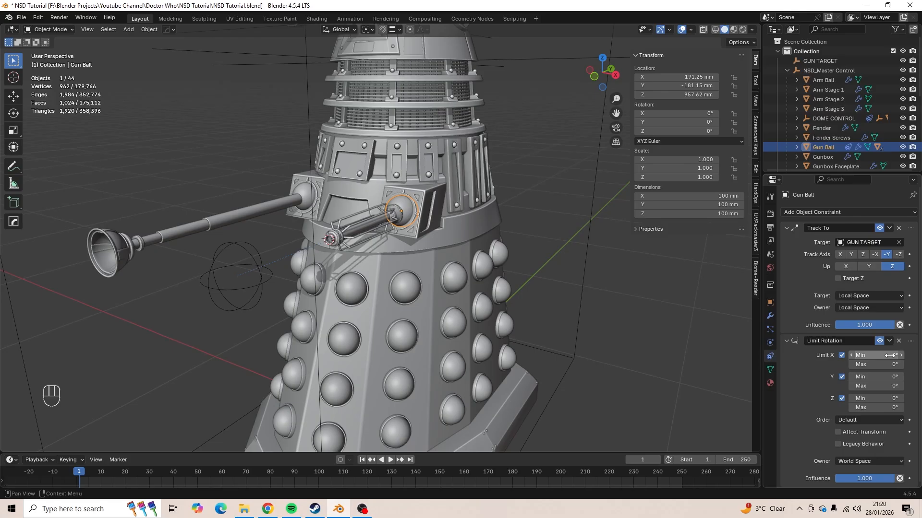
# - Try setting every minimum and maximum of the Limit Rotation constraint to 30° at once, and undo it
pyautogui.moveTo(889, 356); pyautogui.dragTo(890, 409)
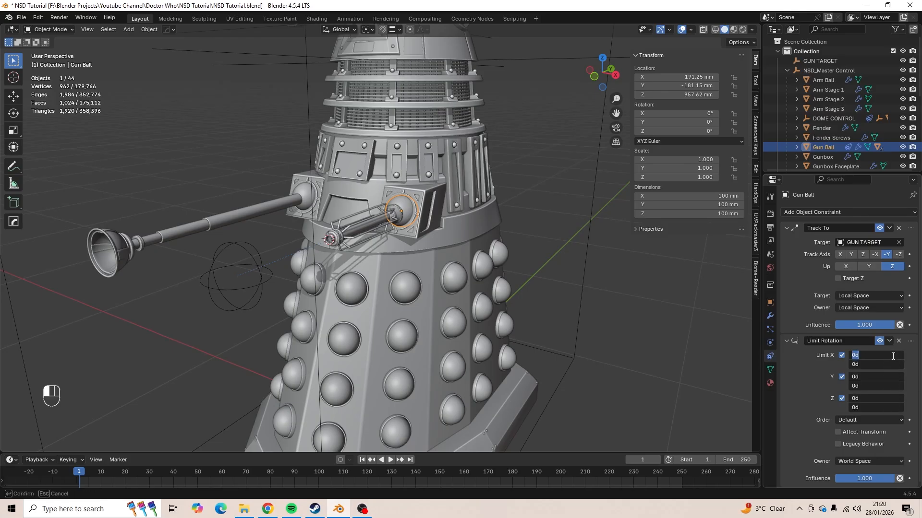
pyautogui.write('30')
pyautogui.press('Return')
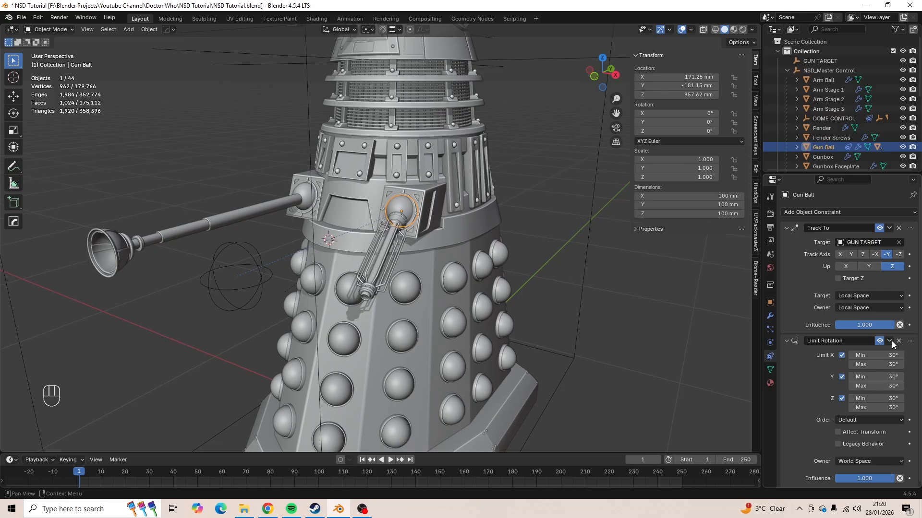
pyautogui.moveTo(509, 284); pyautogui.dragTo(373, 266, button='middle')
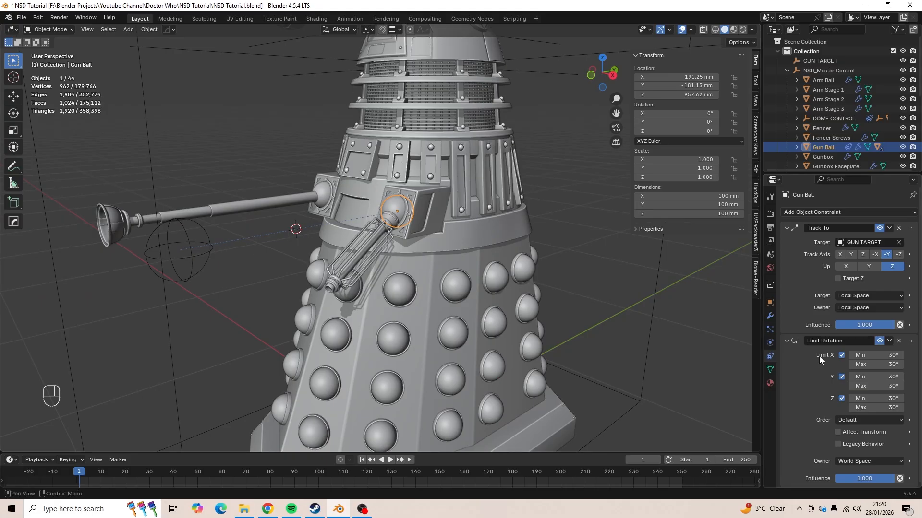
pyautogui.hotkey('ctrl', 'z')
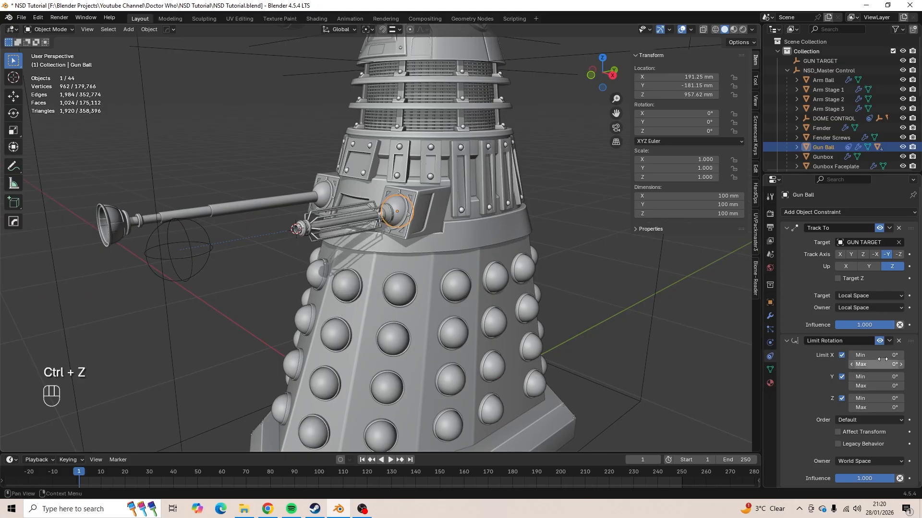
# - Set the Limit Rotation X range to a minimum of -30° and a maximum of 30°
pyautogui.click(888, 354)
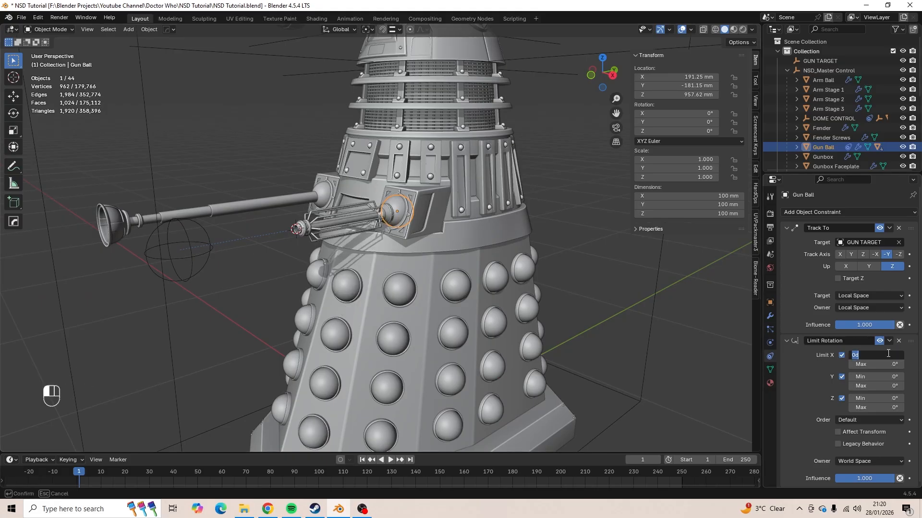
pyautogui.write('-30')
pyautogui.press('Return')
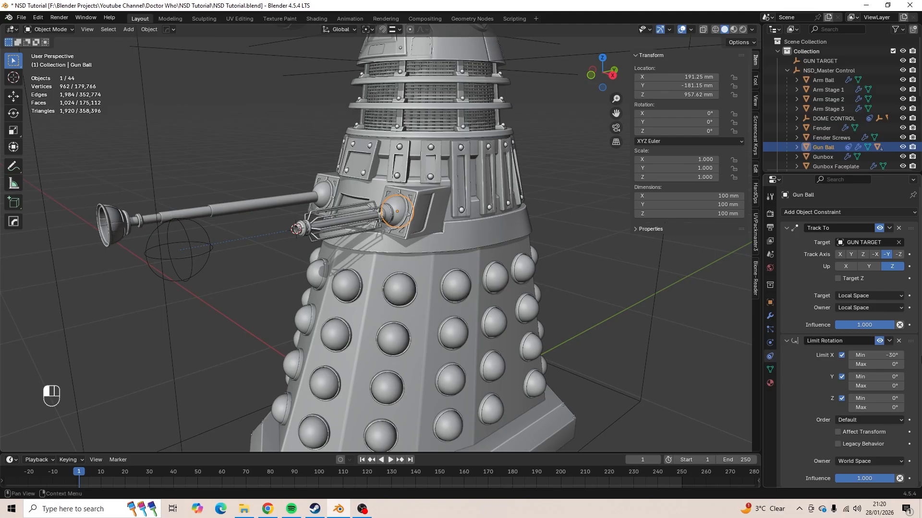
pyautogui.click(885, 364)
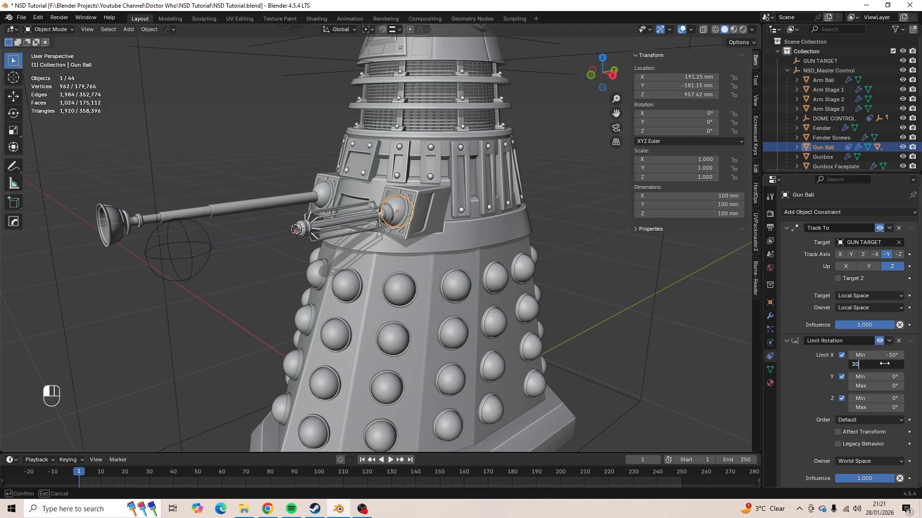
pyautogui.write('30')
pyautogui.press('Return')
# - Set the Limit Rotation Y range to a minimum of -30° and a maximum of 30°
pyautogui.click(886, 377)
pyautogui.write('-3')
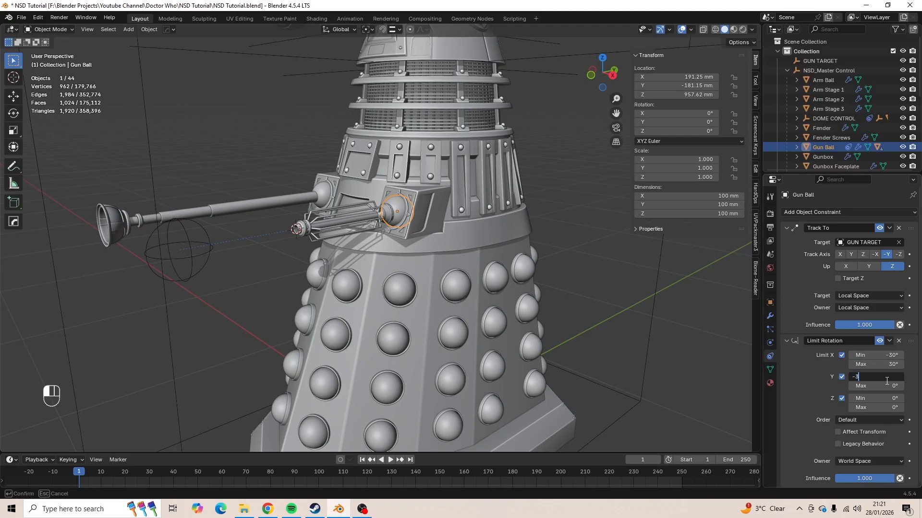
pyautogui.write('0')
pyautogui.press('Return')
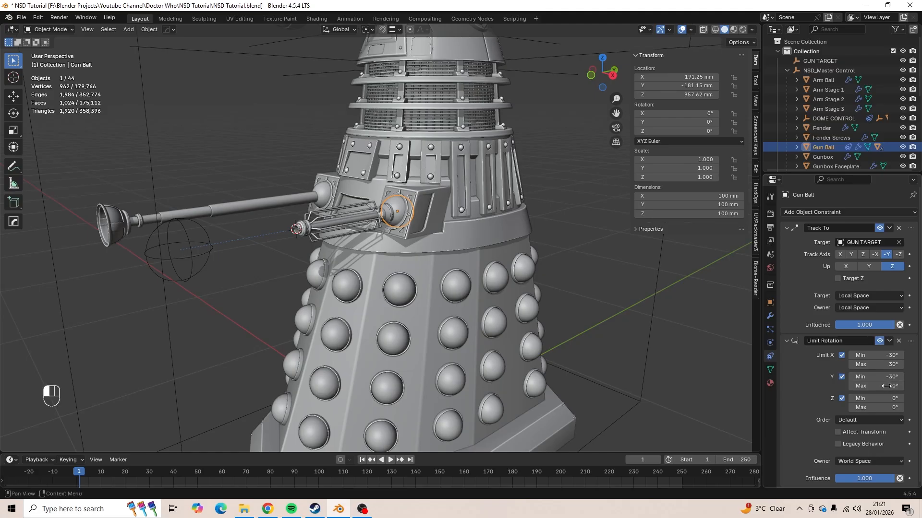
pyautogui.click(886, 386)
pyautogui.write('30')
pyautogui.press('Return')
# - Set the Limit Rotation Z range to -30° minimum and 30° maximum, and set the constraint's owner to Local Space
pyautogui.click(892, 399)
pyautogui.write('-3')
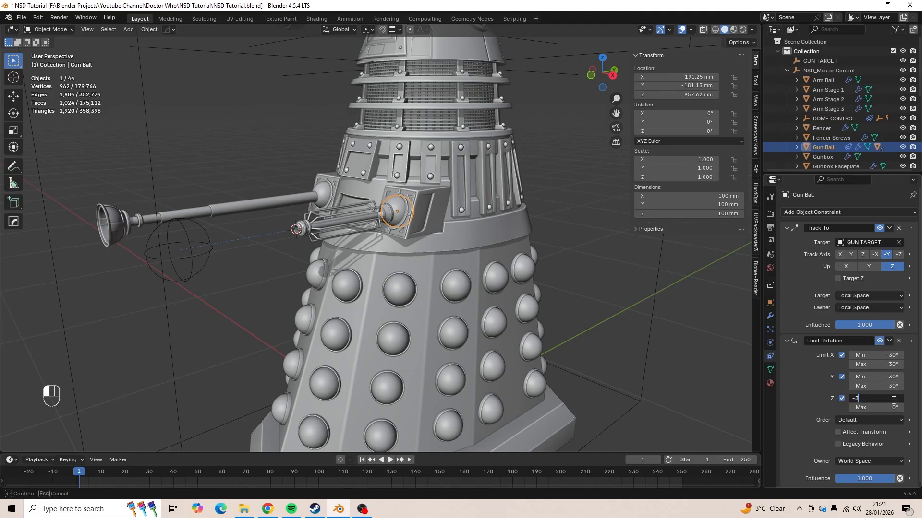
pyautogui.write('0')
pyautogui.press('Return')
pyautogui.click(886, 406)
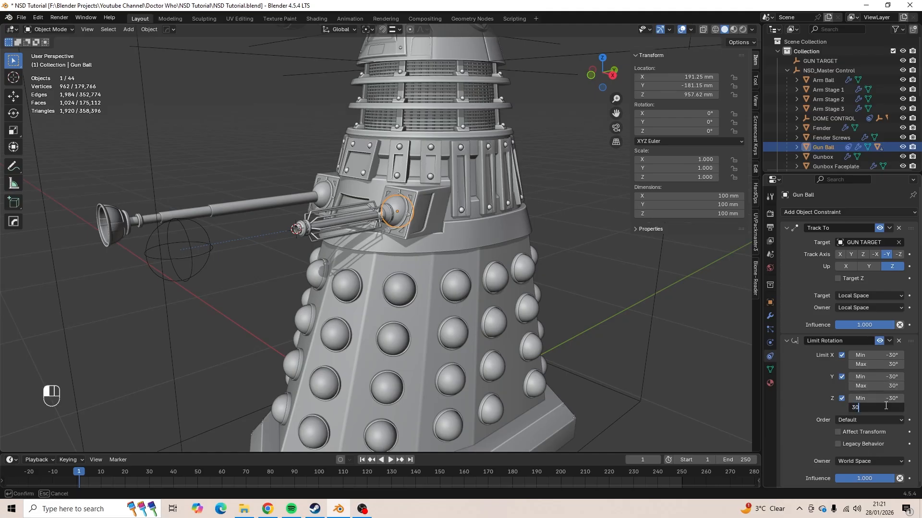
pyautogui.write('30')
pyautogui.press('Return')
pyautogui.click(860, 459)
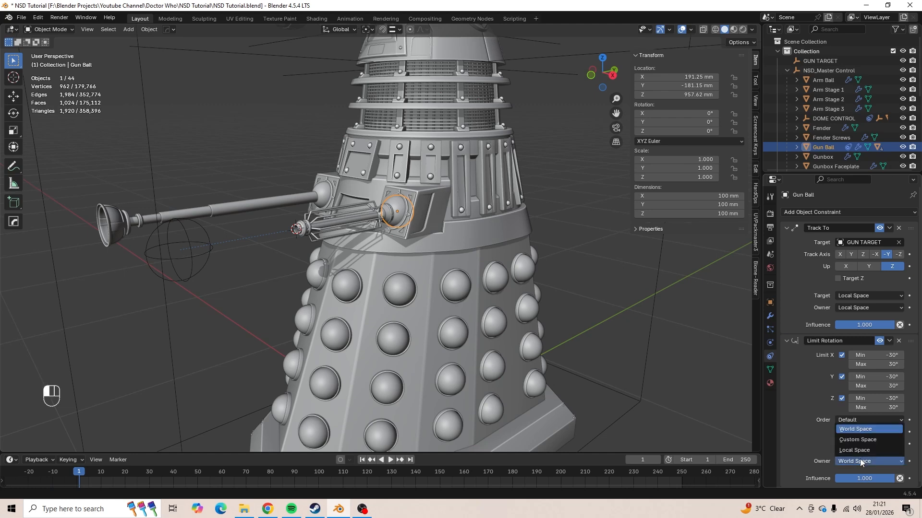
pyautogui.click(862, 452)
# - Move GUN TARGET about 298.5 mm in X, 329 mm in Y and -43 mm in Z, and inspect the gun ball in its socket
pyautogui.moveTo(288, 250); pyautogui.dragTo(241, 252, button='middle')
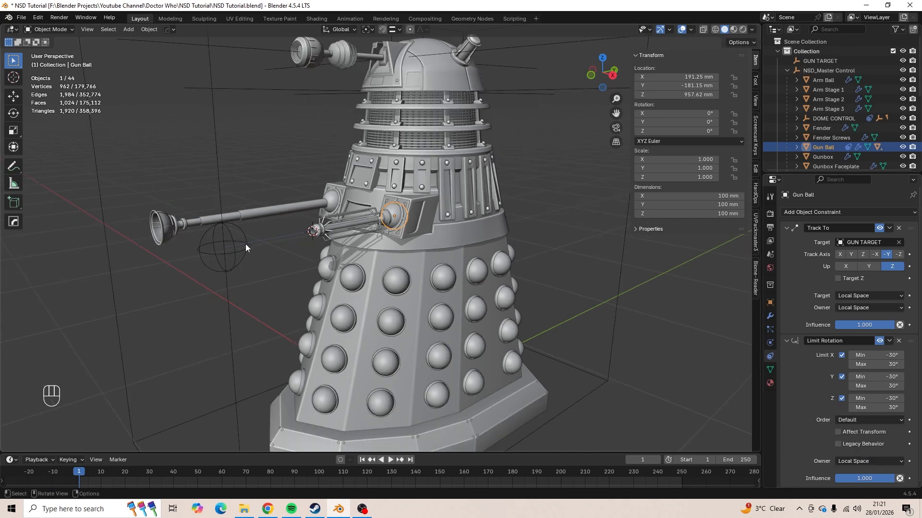
pyautogui.click(245, 244)
pyautogui.press('g')
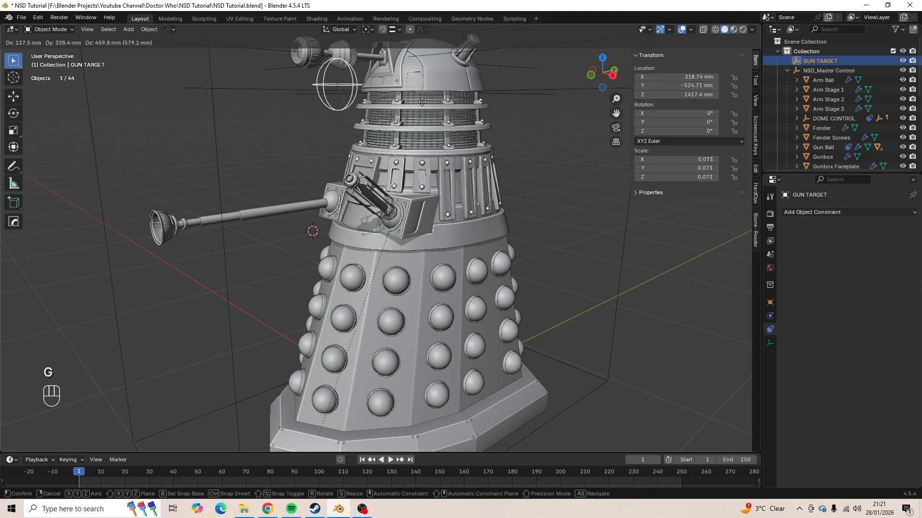
pyautogui.click(427, 283)
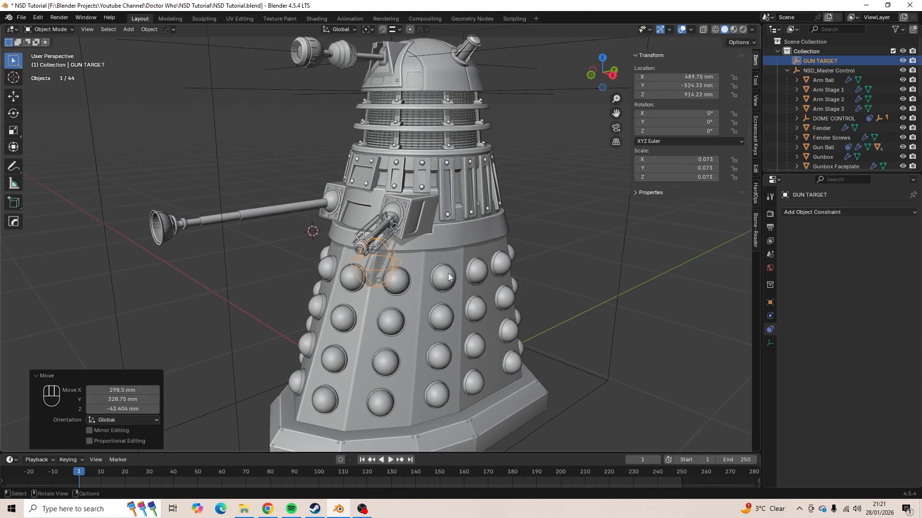
pyautogui.scroll(6, 399, 277)
pyautogui.moveTo(399, 275); pyautogui.dragTo(411, 221, button='middle')
pyautogui.scroll(-6, 427, 191)
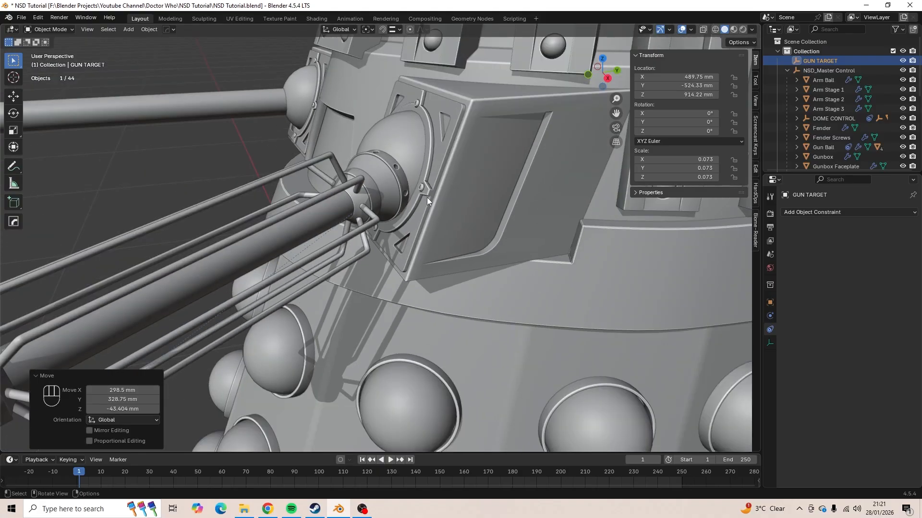
# - Try another free move of GUN TARGET, cancel it, and undo the empty's earlier test move
pyautogui.press('g')
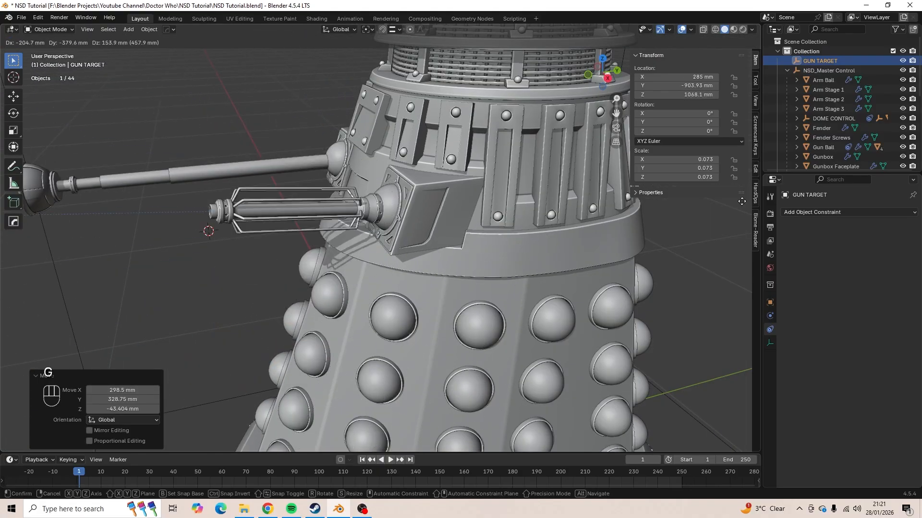
pyautogui.press('Escape')
pyautogui.scroll(-6, 283, 223)
pyautogui.moveTo(284, 222); pyautogui.dragTo(372, 235, button='middle')
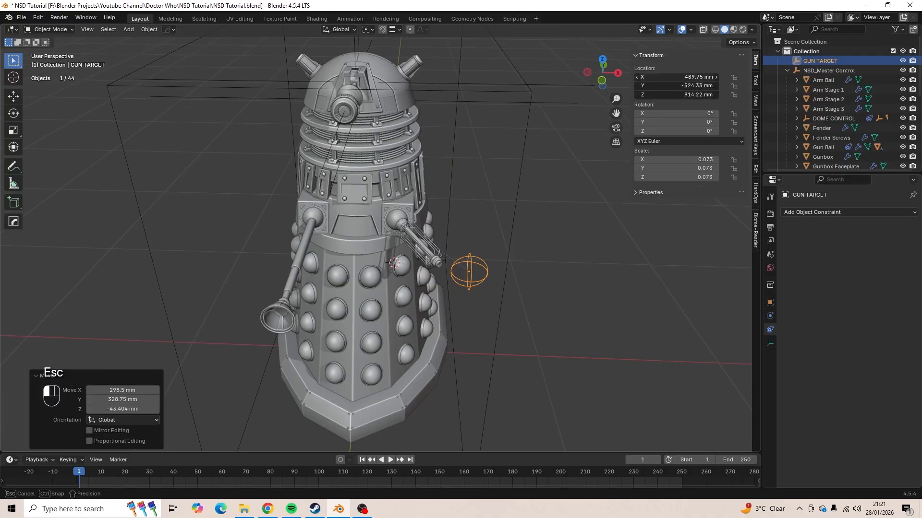
pyautogui.rightClick(691, 76)
pyautogui.click(695, 73)
pyautogui.hotkey('ctrl', 'z')
pyautogui.hotkey('ctrl', 'z')
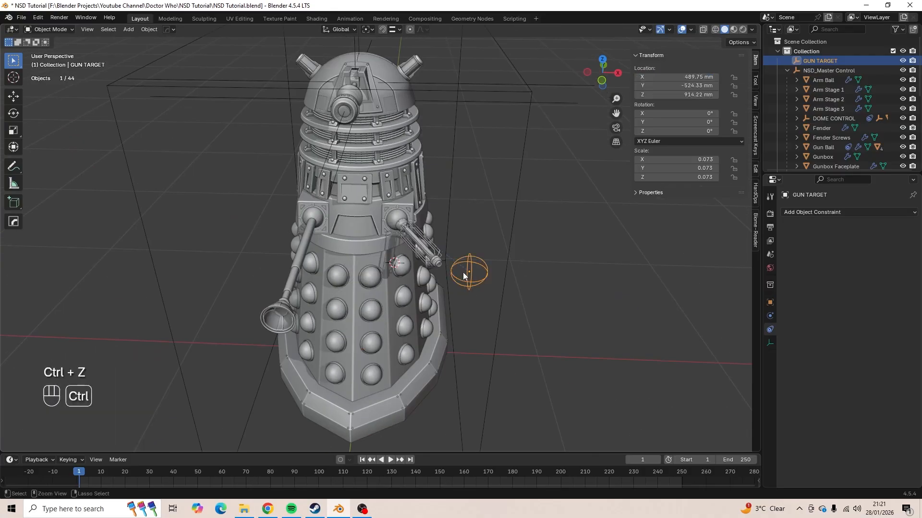
# - Parent the GUN TARGET empty to NSD_Master Control using Object (Keep Transform), and clear the selection
pyautogui.moveTo(486, 264); pyautogui.dragTo(535, 141, button='middle')
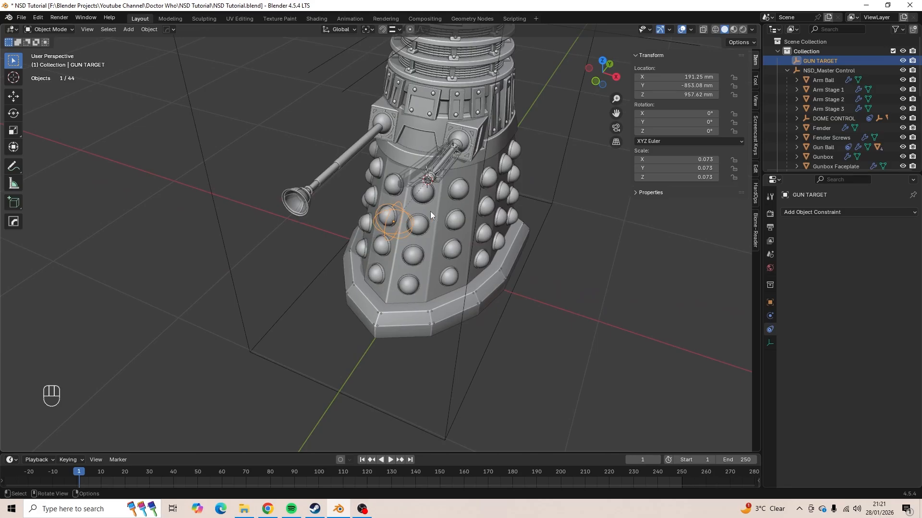
pyautogui.moveTo(431, 215); pyautogui.dragTo(411, 219, button='middle')
pyautogui.press('shift')
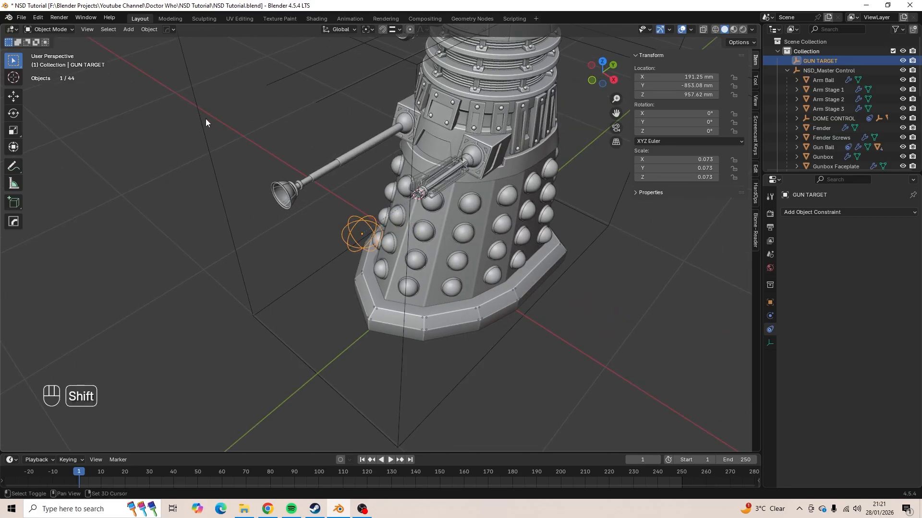
pyautogui.keyDown('shift'); pyautogui.click(203, 122); pyautogui.keyUp('shift')
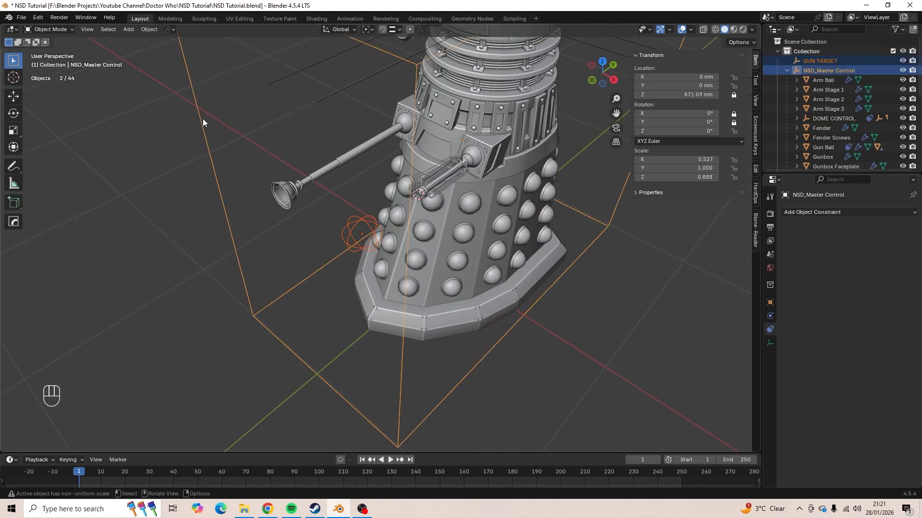
pyautogui.hotkey('ctrl', 'p')
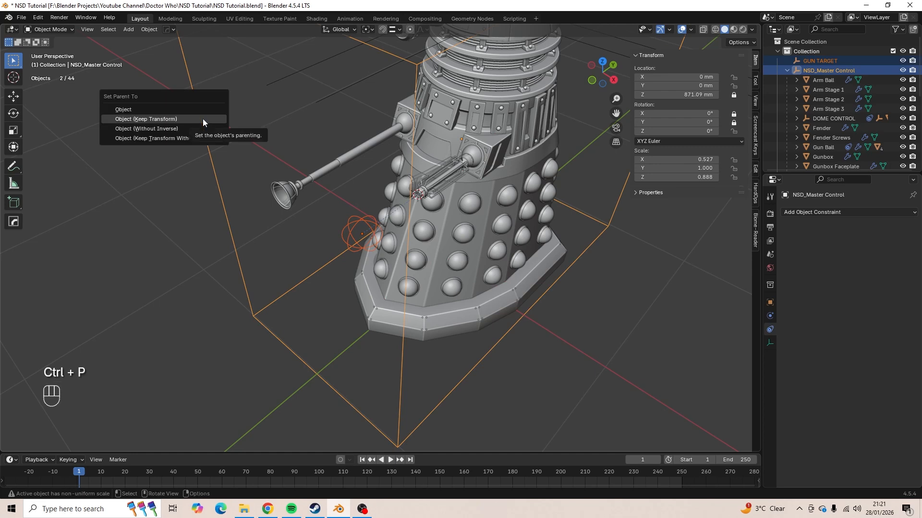
pyautogui.click(202, 119)
pyautogui.click(255, 101)
# - Inspect the plunger arm beside the gun and select the GUN TARGET empty
pyautogui.moveTo(259, 100); pyautogui.dragTo(382, 243, button='middle')
pyautogui.scroll(2, 388, 96)
pyautogui.scroll(4, 327, 206)
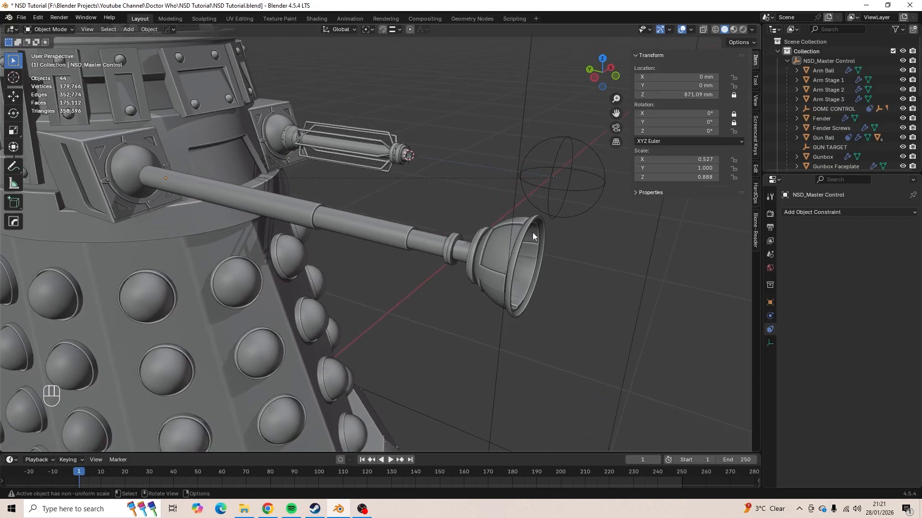
pyautogui.click(567, 192)
pyautogui.click(515, 238)
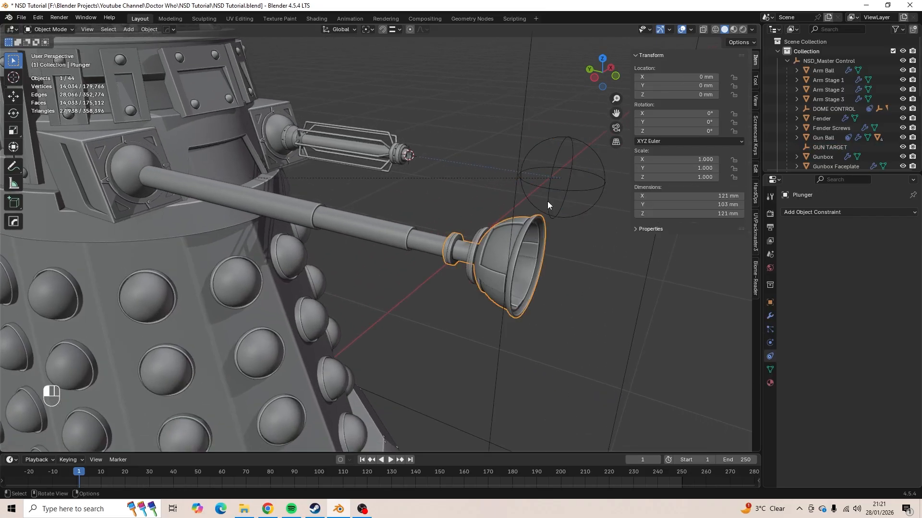
pyautogui.click(547, 201)
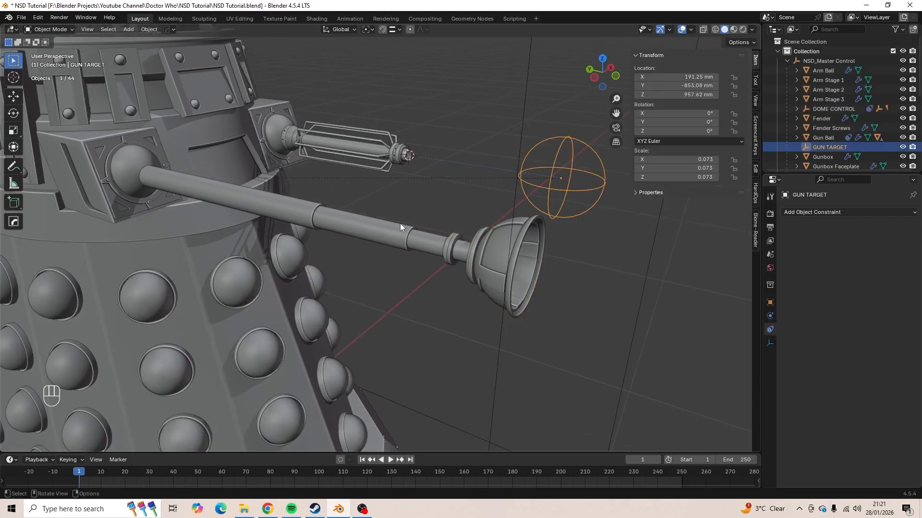
# - Examine the plunger arm's separate pieces by selecting Arm Stage 1, Arm Stage 2 and Arm Stage 3 in turn
pyautogui.moveTo(399, 223); pyautogui.dragTo(385, 226, button='middle')
pyautogui.moveTo(331, 242); pyautogui.dragTo(411, 239, button='middle')
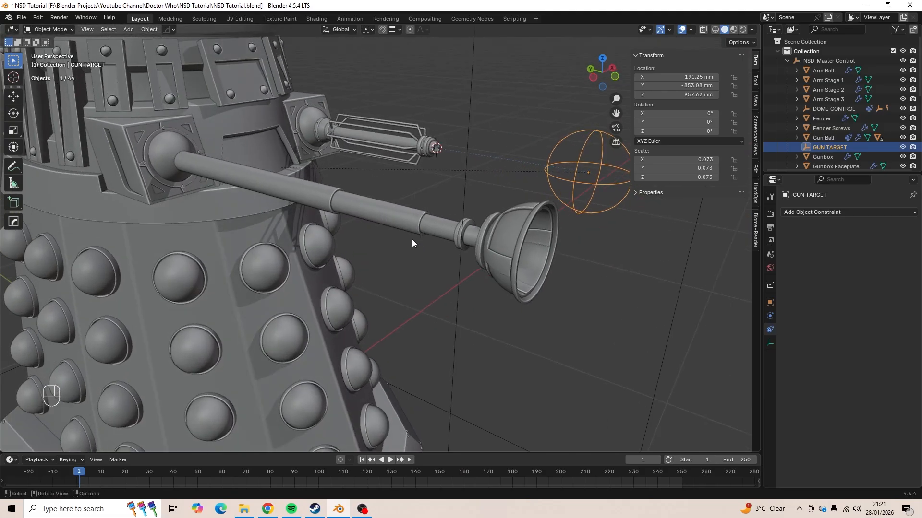
pyautogui.click(384, 214)
pyautogui.scroll(4, 401, 229)
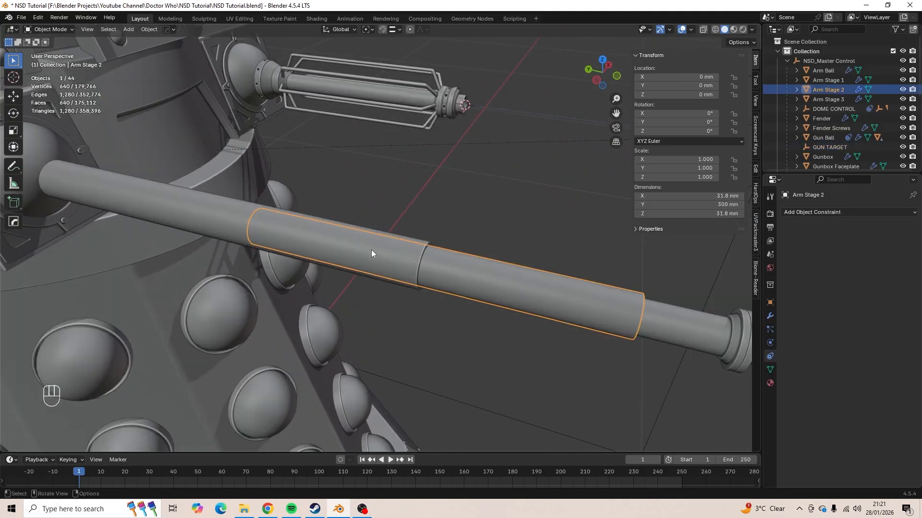
pyautogui.scroll(-4, 389, 258)
pyautogui.click(534, 282)
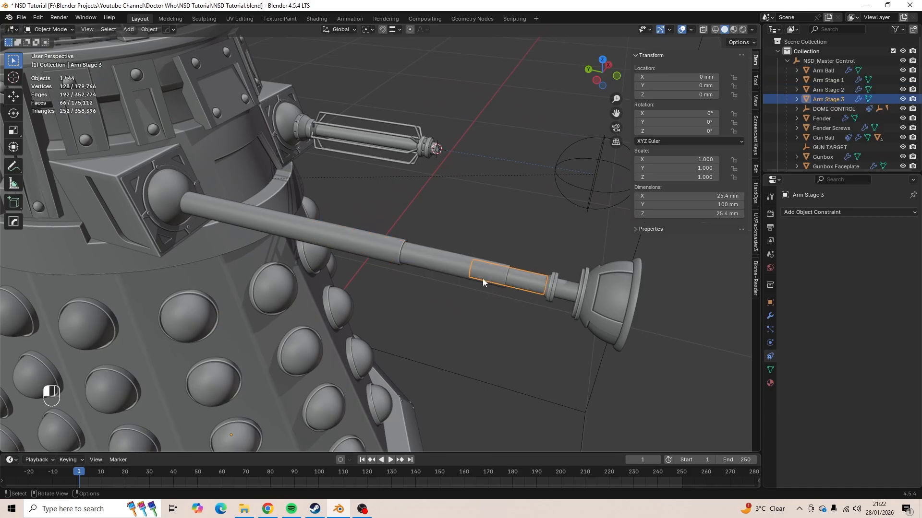
pyautogui.click(482, 279)
pyautogui.click(514, 276)
pyautogui.click(502, 277)
pyautogui.click(378, 252)
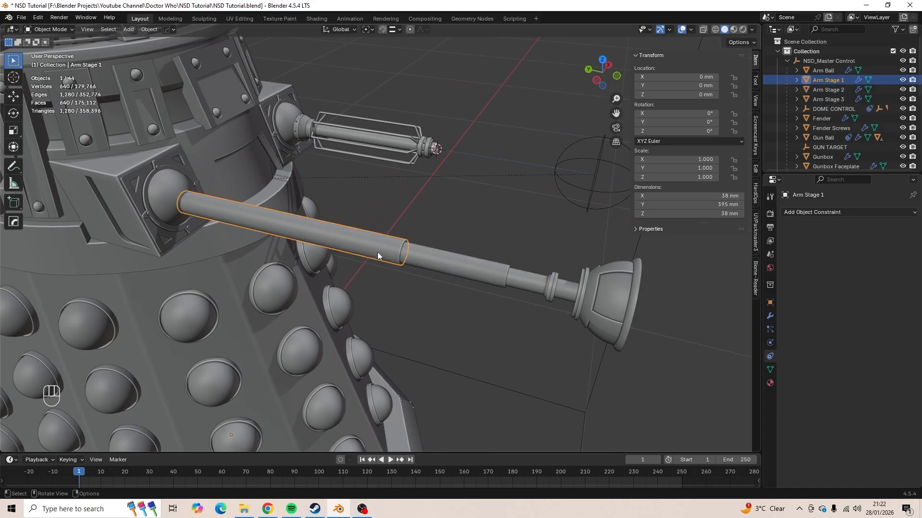
pyautogui.click(509, 275)
# - Parent the Plunger to the Plunger Rings using Object (Keep Transform)
pyautogui.moveTo(503, 275); pyautogui.dragTo(452, 266, button='middle')
pyautogui.scroll(2, 454, 263)
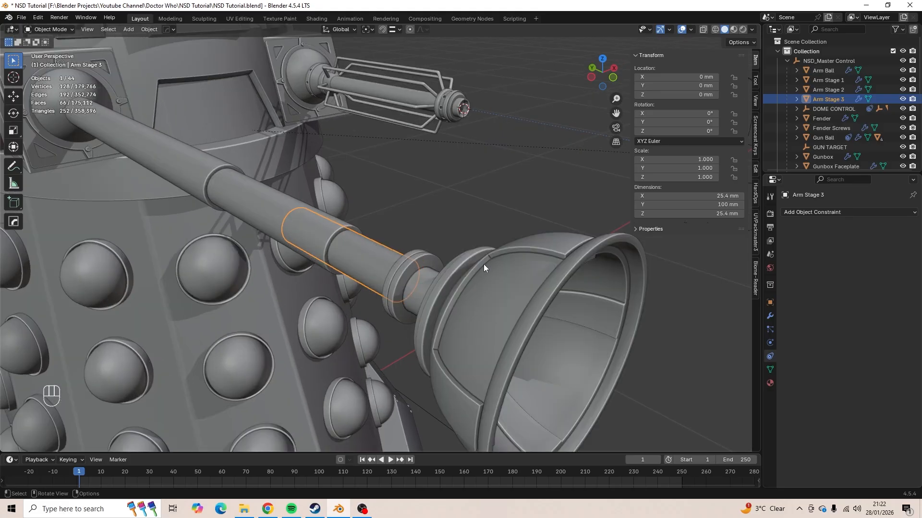
pyautogui.click(519, 266)
pyautogui.moveTo(518, 266); pyautogui.dragTo(511, 234, button='middle')
pyautogui.scroll(2, 461, 241)
pyautogui.keyDown('shift'); pyautogui.click(514, 233); pyautogui.keyUp('shift')
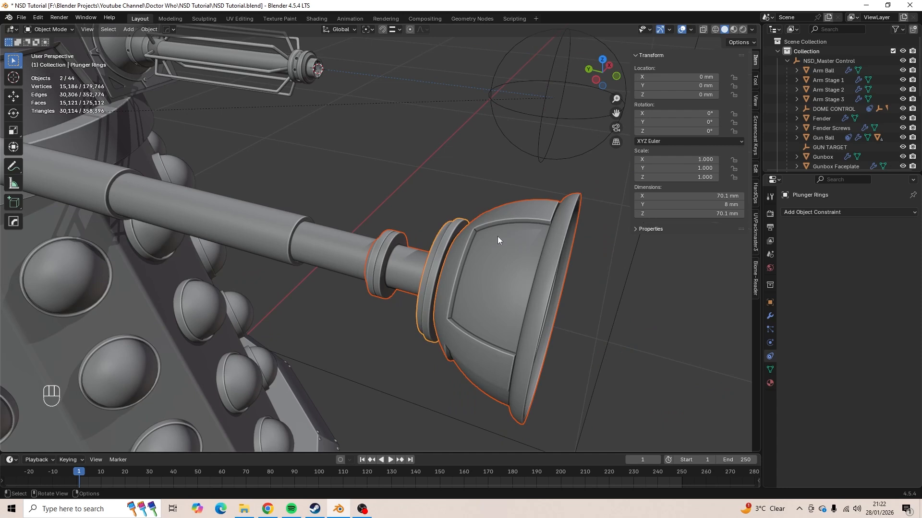
pyautogui.hotkey('ctrl', 'p')
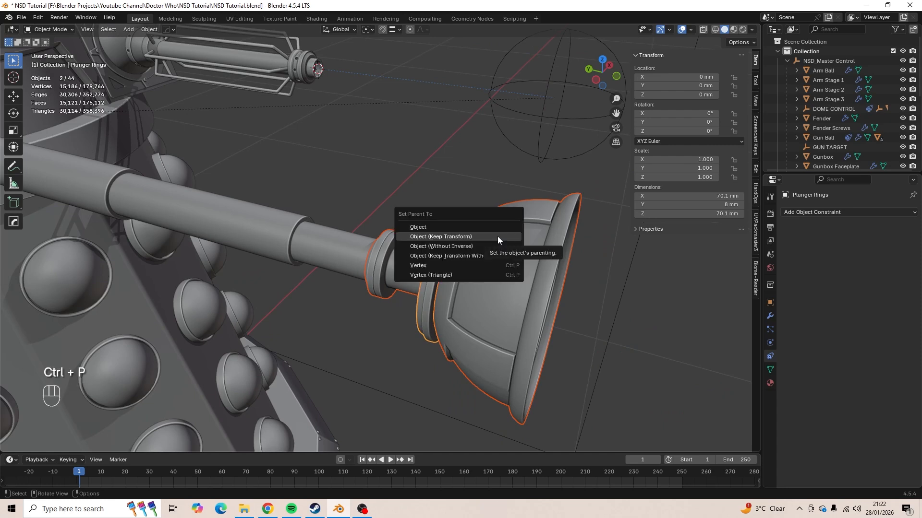
pyautogui.click(497, 236)
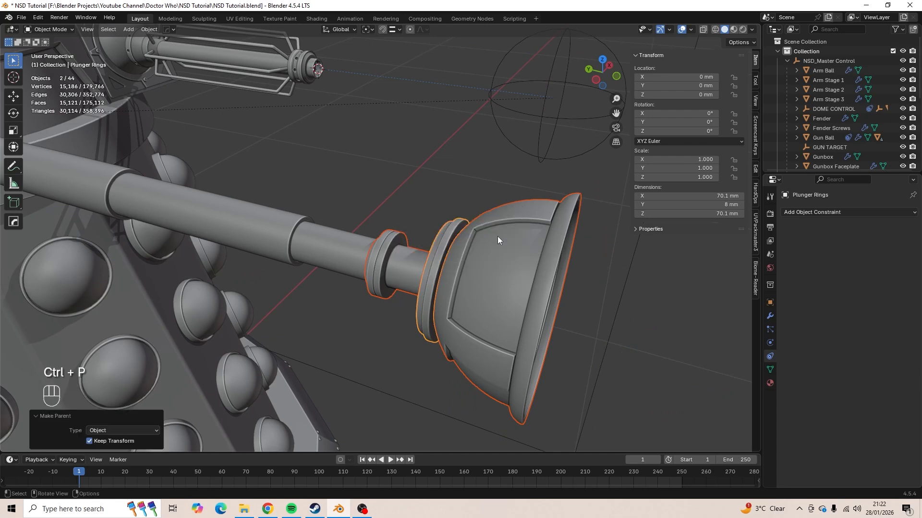
# - Parent the Plunger to Arm Stage 3 using Object (Keep Transform)
pyautogui.click(413, 260)
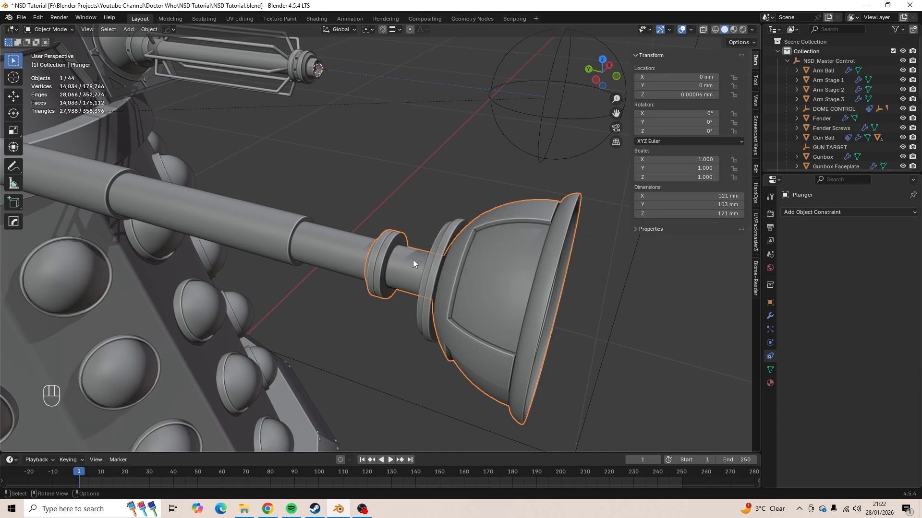
pyautogui.keyDown('shift'); pyautogui.click(337, 250); pyautogui.keyUp('shift')
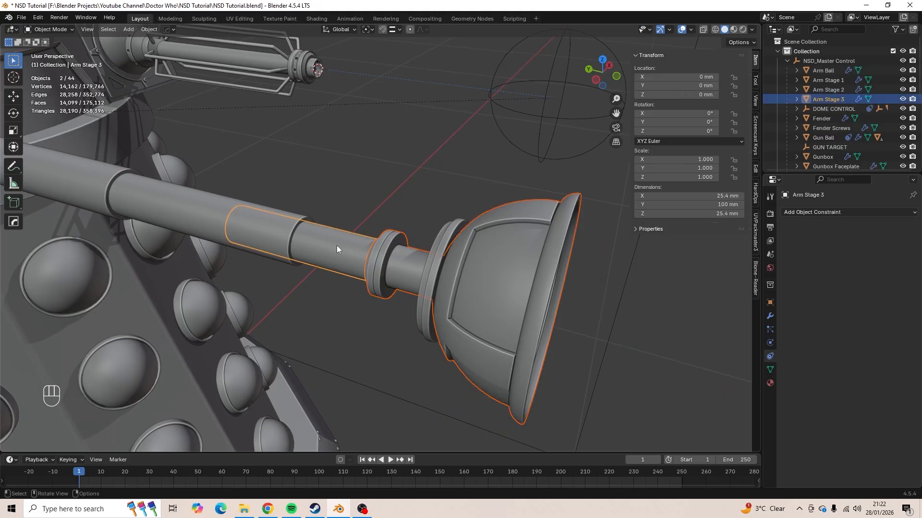
pyautogui.hotkey('ctrl', 'p')
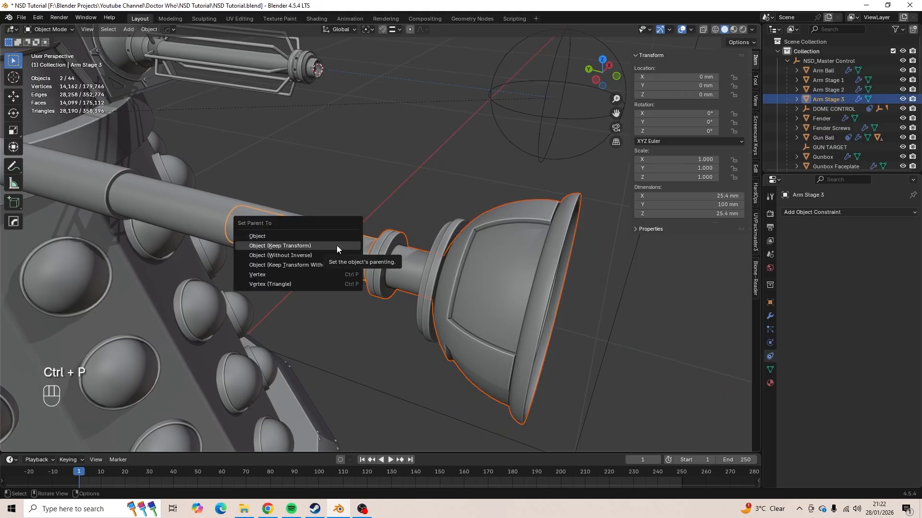
pyautogui.click(337, 246)
# - Parent Arm Stage 3 to Arm Stage 2 using Object (Keep Transform)
pyautogui.click(336, 246)
pyautogui.keyDown('shift'); pyautogui.moveTo(336, 246); pyautogui.dragTo(383, 258, button='middle'); pyautogui.keyUp('shift')
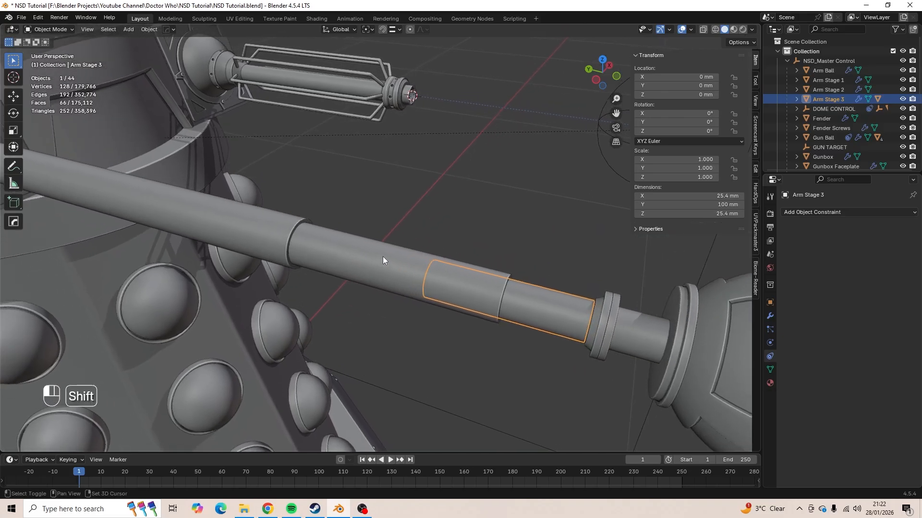
pyautogui.keyDown('shift'); pyautogui.click(383, 260); pyautogui.keyUp('shift')
pyautogui.hotkey('ctrl', 'p')
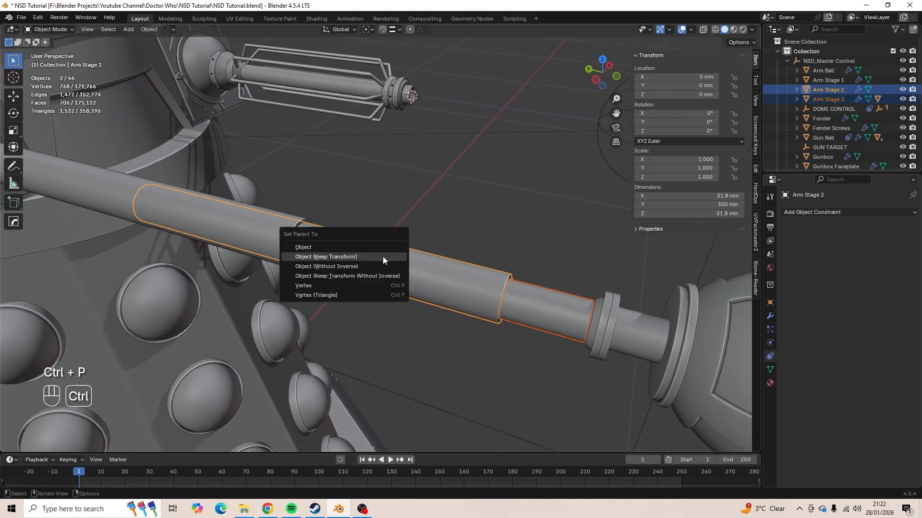
pyautogui.click(383, 257)
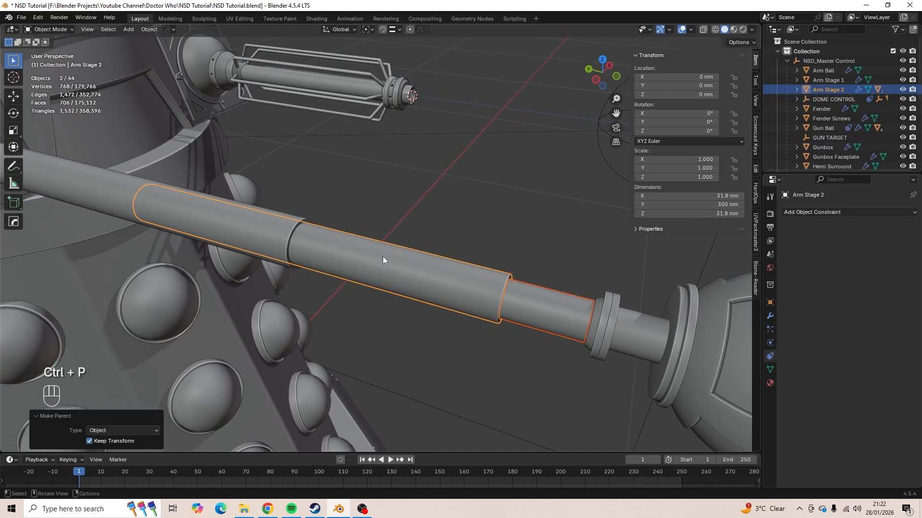
# - Parent Arm Stage 2 to Arm Stage 1 using Object (Keep Transform)
pyautogui.keyDown('shift'); pyautogui.moveTo(382, 257); pyautogui.dragTo(425, 248, button='middle'); pyautogui.keyUp('shift')
pyautogui.click(341, 246)
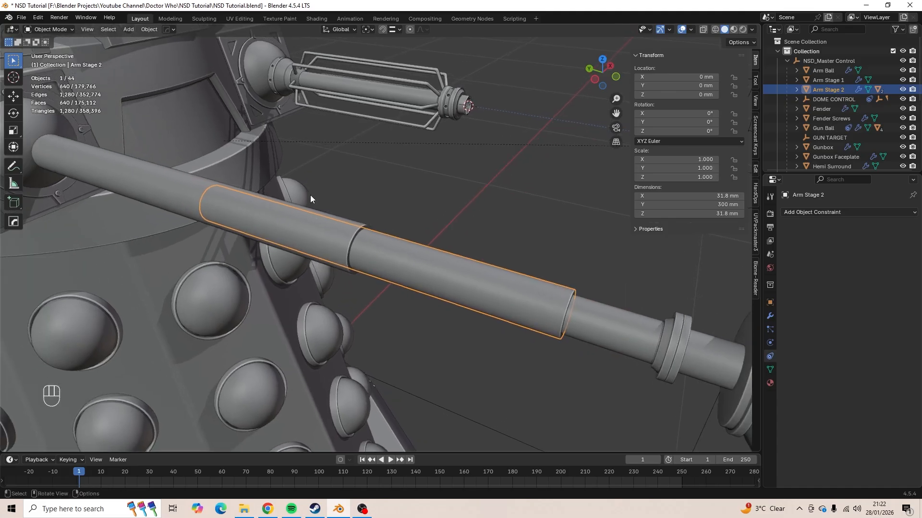
pyautogui.keyDown('shift'); pyautogui.click(167, 180); pyautogui.keyUp('shift')
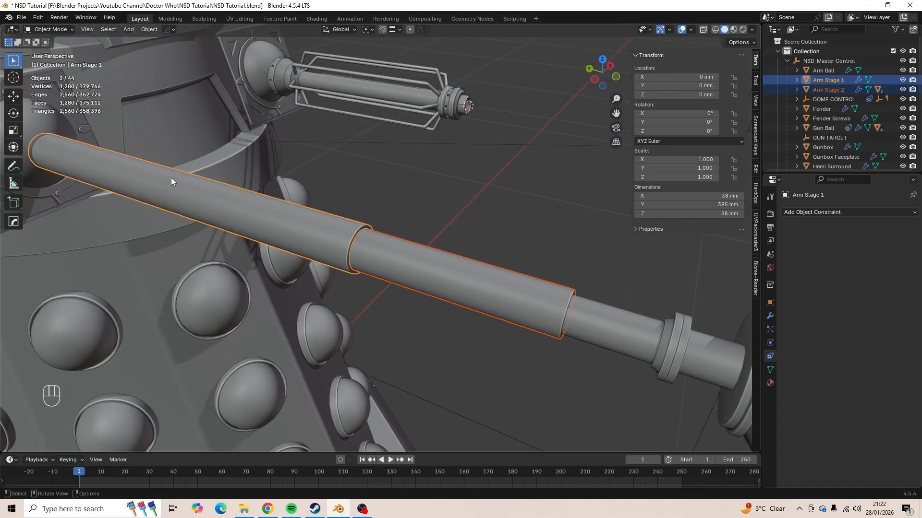
pyautogui.hotkey('ctrl', 'p')
pyautogui.click(171, 178)
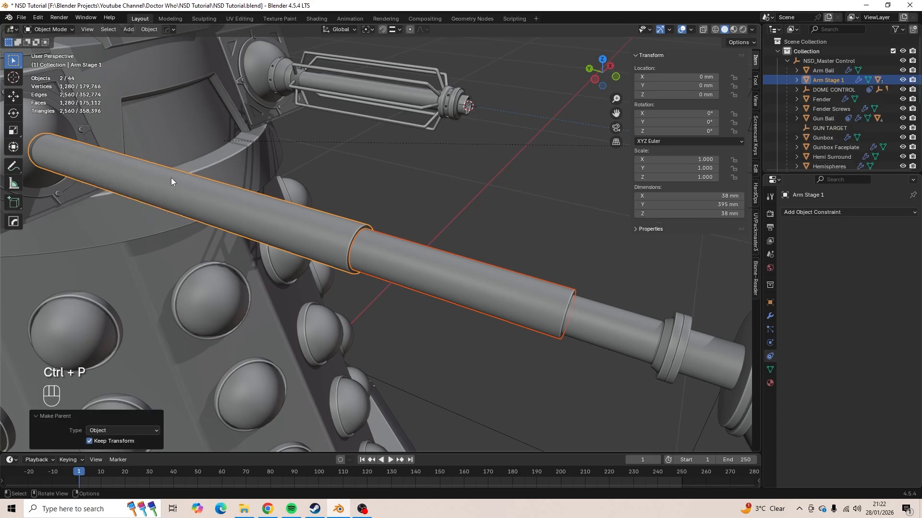
# - Parent Arm Stage 1 to the Arm Ball using Object (Keep Transform)
pyautogui.keyDown('shift'); pyautogui.moveTo(171, 177); pyautogui.dragTo(388, 241, button='middle'); pyautogui.keyUp('shift')
pyautogui.scroll(3, 377, 266)
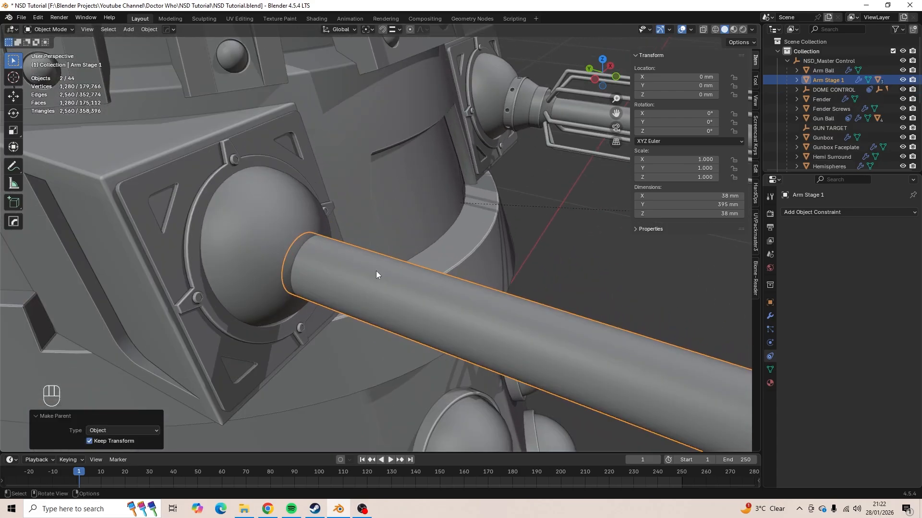
pyautogui.click(376, 272)
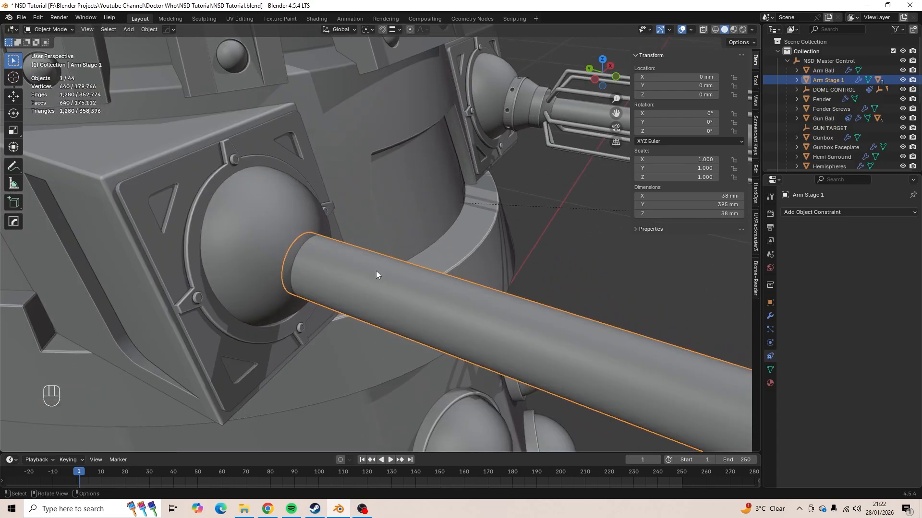
pyautogui.keyDown('shift'); pyautogui.click(278, 217); pyautogui.keyUp('shift')
pyautogui.hotkey('ctrl', 'p')
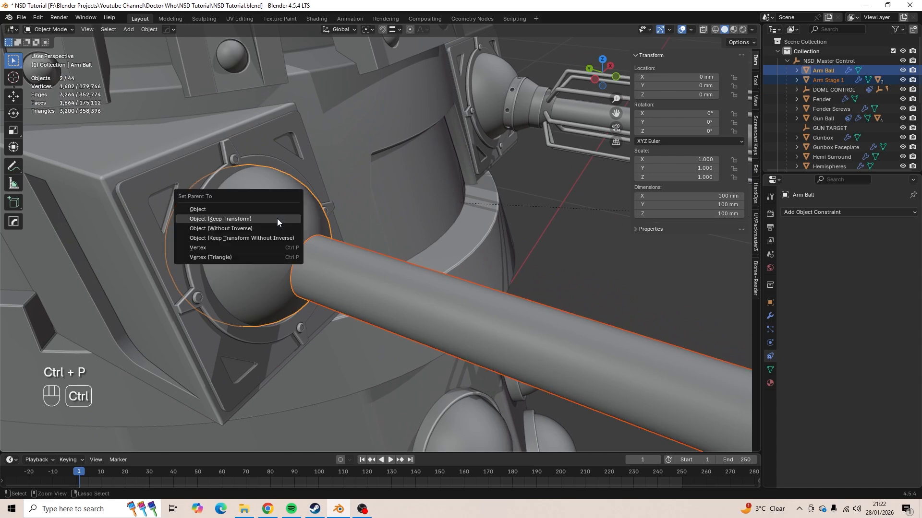
pyautogui.click(278, 218)
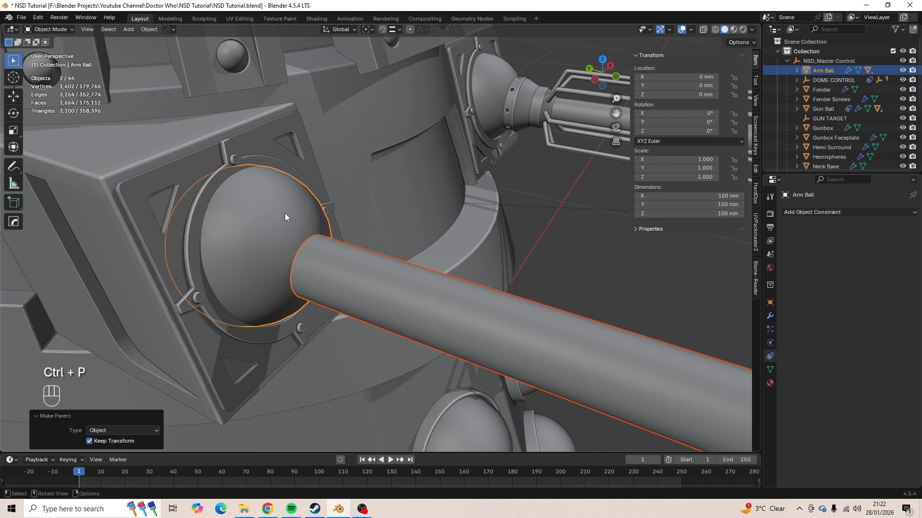
# - Snap the 3D cursor to the centre of the Arm Ball's mesh and return to Object Mode
pyautogui.click(284, 213)
pyautogui.scroll(-3, 330, 214)
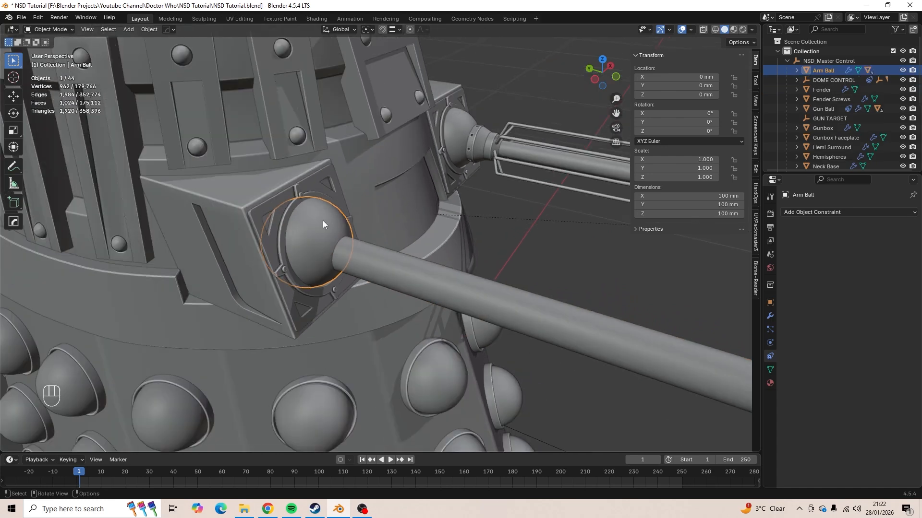
pyautogui.press('Tab')
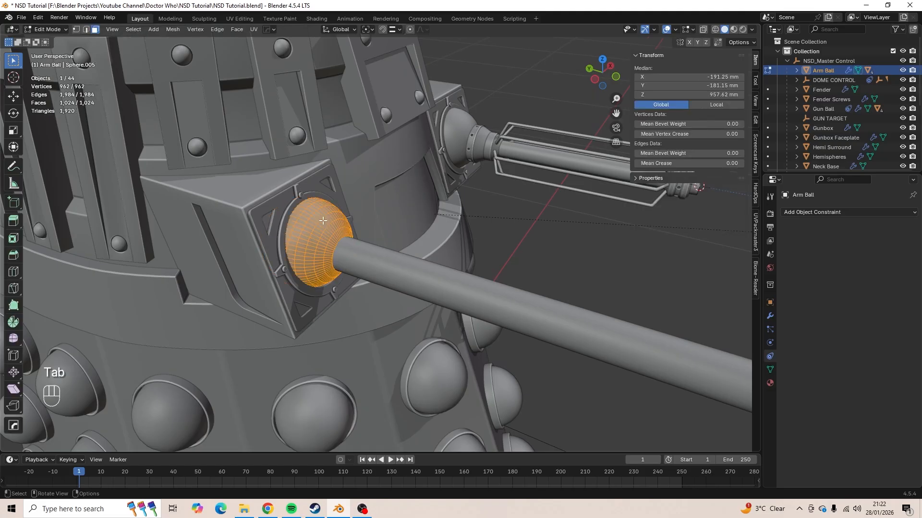
pyautogui.hotkey('shift', 's')
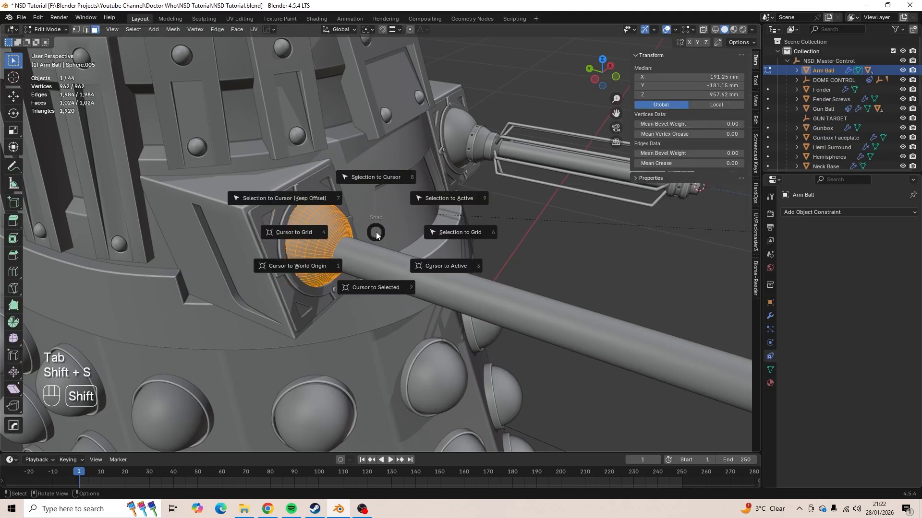
pyautogui.click(371, 287)
pyautogui.scroll(-2, 318, 202)
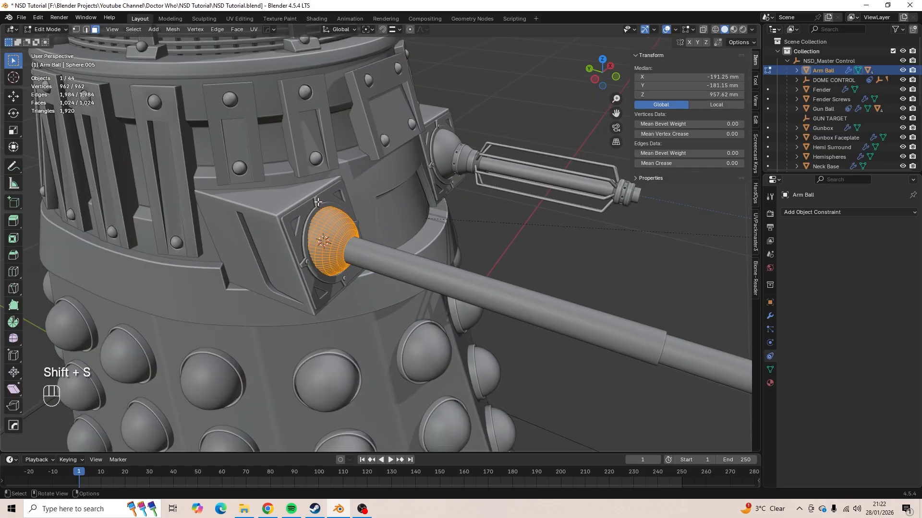
pyautogui.press('Tab')
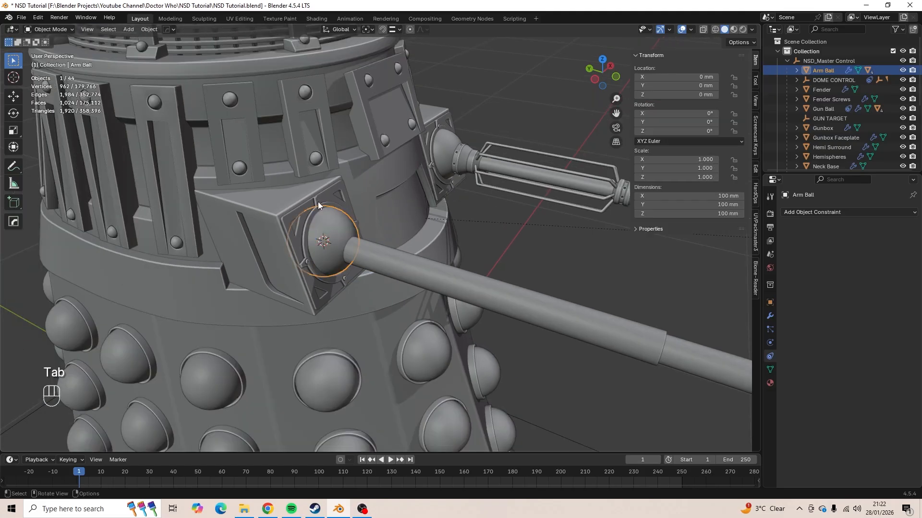
# - Set the Arm Ball's origin to the 3D cursor
pyautogui.click(147, 29)
pyautogui.moveTo(174, 50)
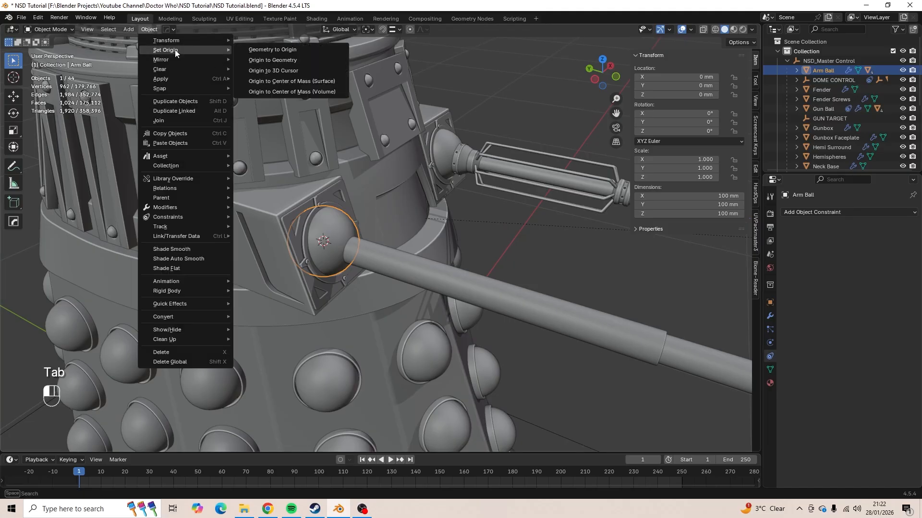
pyautogui.click(287, 71)
# - Test a free rotation of the Arm Ball with its attached arm, and cancel it
pyautogui.scroll(-4, 381, 207)
pyautogui.press('r')
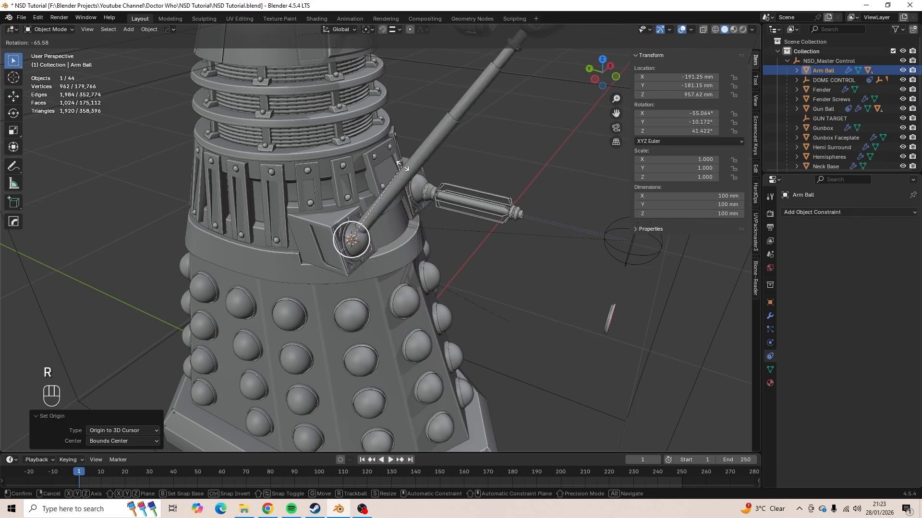
pyautogui.press('Escape')
# - Test sliding Arm Stage 2 along the global Y axis with its attached parts, and cancel the move
pyautogui.moveTo(503, 228); pyautogui.dragTo(422, 171, button='middle')
pyautogui.scroll(3, 471, 206)
pyautogui.keyDown('shift'); pyautogui.moveTo(422, 171); pyautogui.dragTo(355, 161, button='middle'); pyautogui.keyUp('shift')
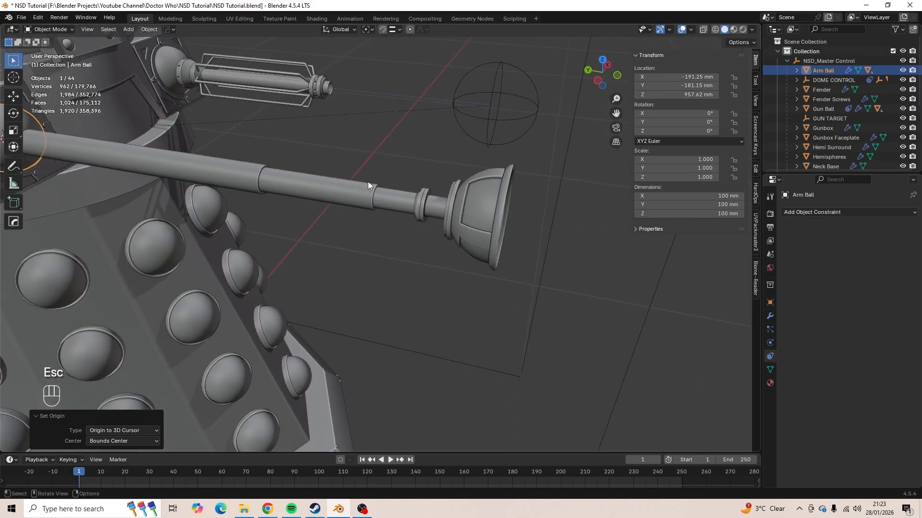
pyautogui.click(316, 193)
pyautogui.moveTo(313, 193); pyautogui.dragTo(377, 214, button='middle')
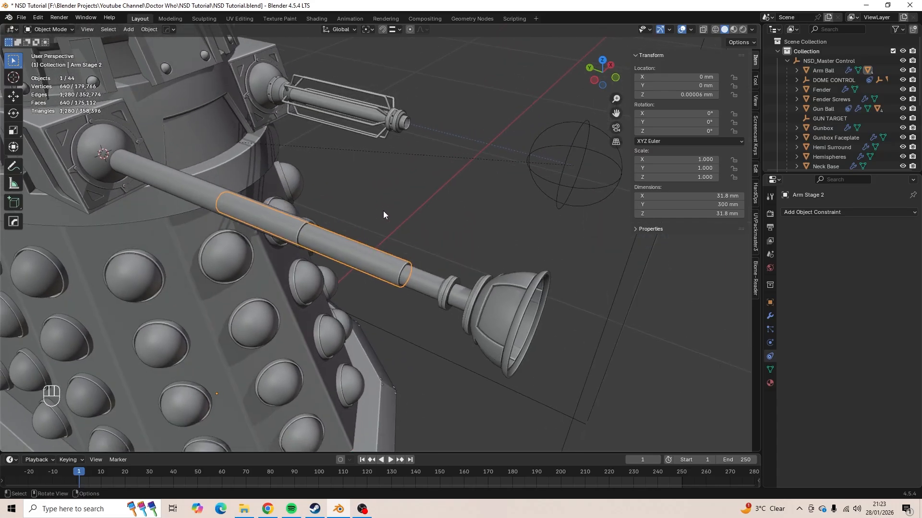
pyautogui.press('g')
pyautogui.press('y')
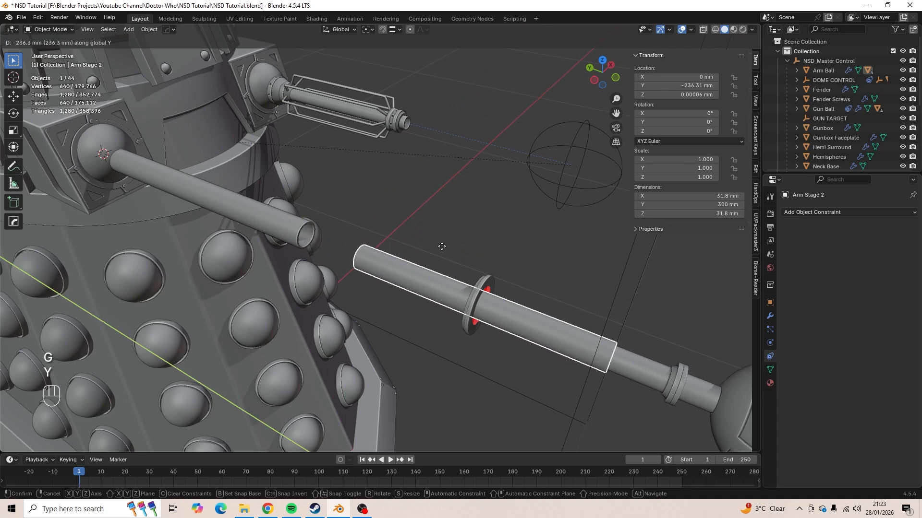
pyautogui.press('Escape')
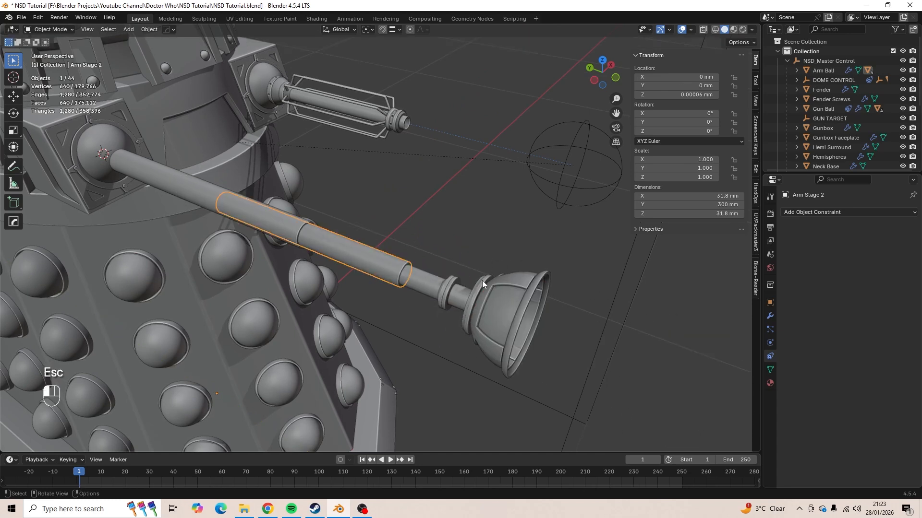
# - Parent the Plunger Rings to Arm Stage 3 using Object (Keep Transform)
pyautogui.click(482, 284)
pyautogui.moveTo(482, 283); pyautogui.dragTo(372, 263, button='middle')
pyautogui.scroll(4, 371, 263)
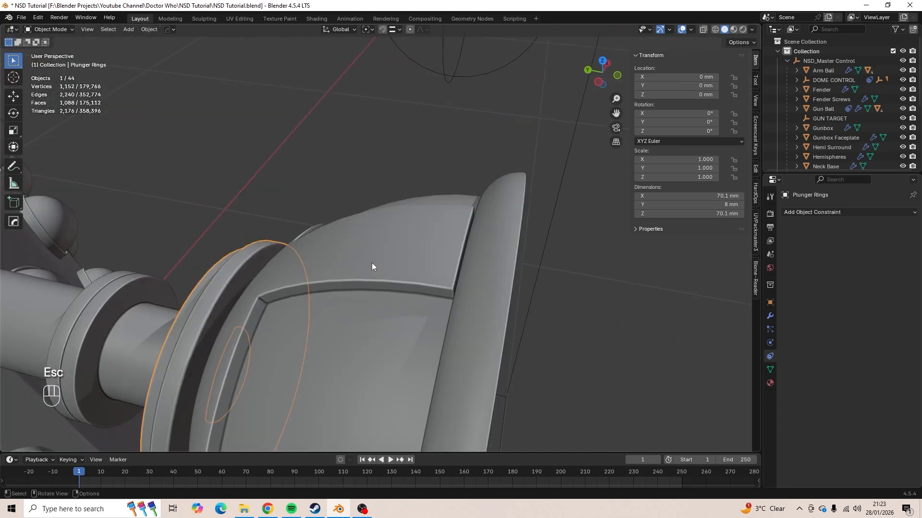
pyautogui.scroll(-8, 372, 263)
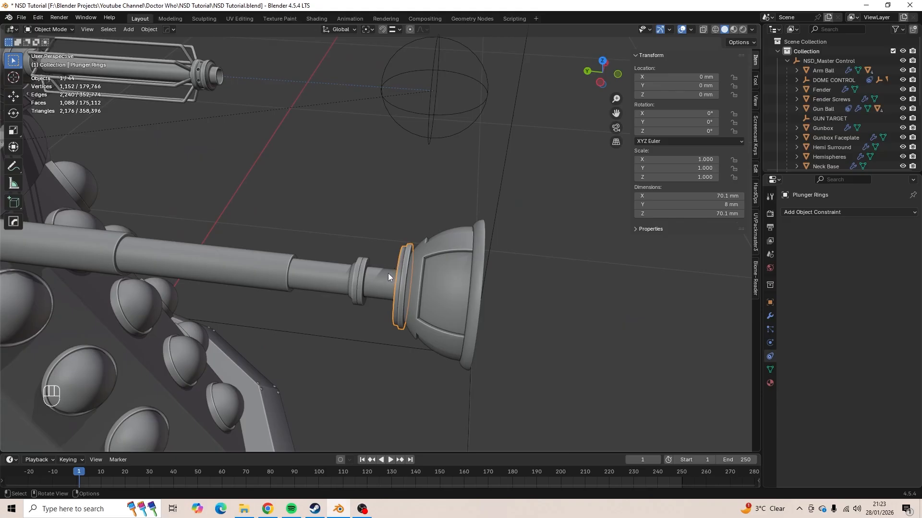
pyautogui.keyDown('shift'); pyautogui.click(376, 276); pyautogui.keyUp('shift')
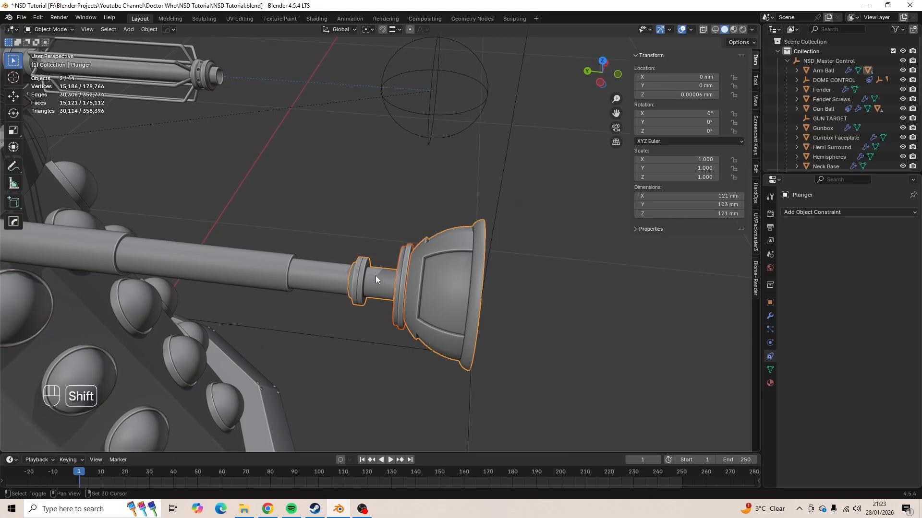
pyautogui.hotkey('ctrl', 'z')
pyautogui.press('shift')
pyautogui.keyDown('shift'); pyautogui.click(317, 287); pyautogui.keyUp('shift')
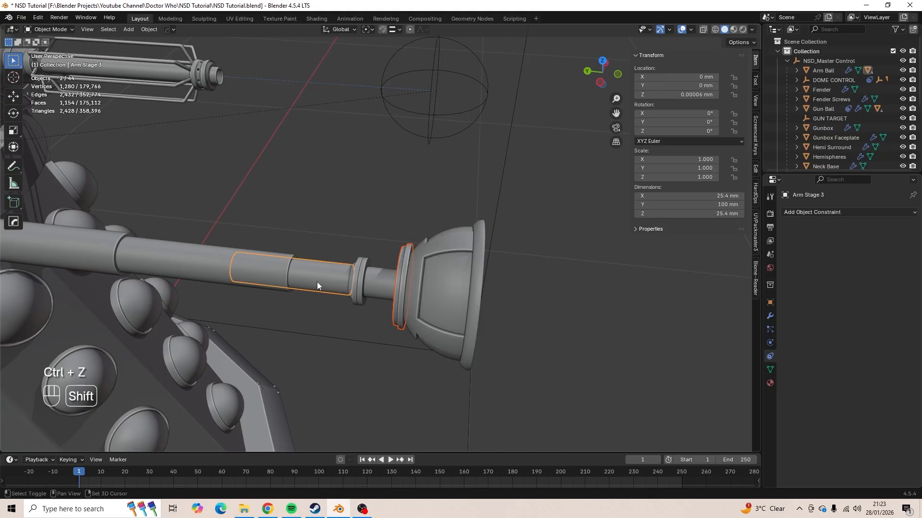
pyautogui.hotkey('ctrl', 'p')
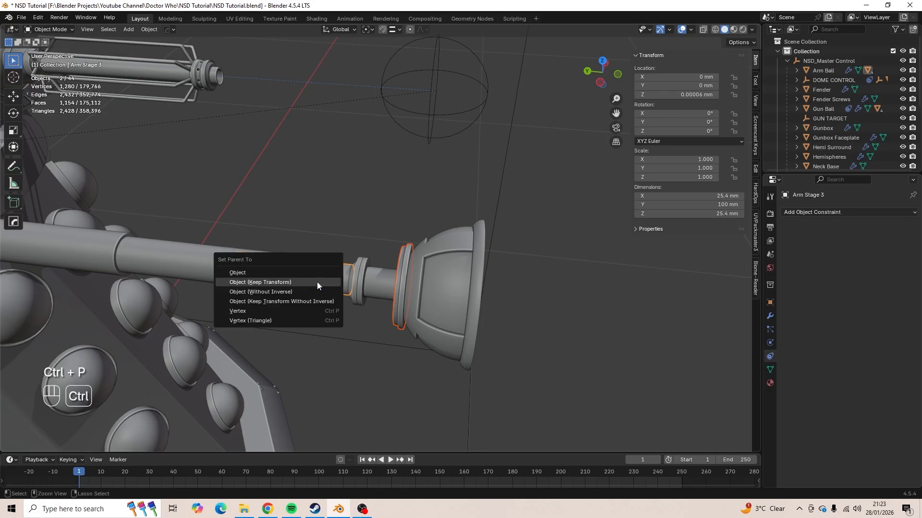
pyautogui.click(317, 282)
# - Test sliding Arm Stage 2 in both directions along the global Y axis, cancelling each move
pyautogui.click(240, 265)
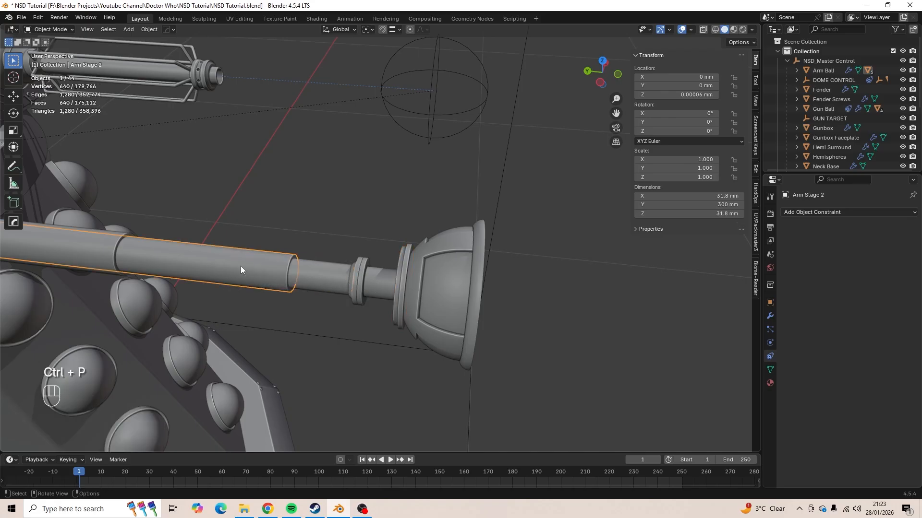
pyautogui.press('g')
pyautogui.press('y')
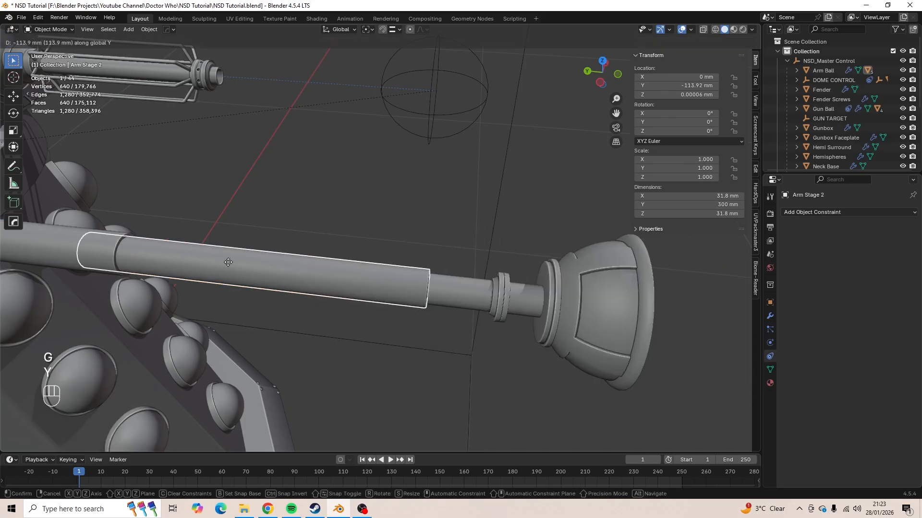
pyautogui.press('Escape')
pyautogui.moveTo(193, 265); pyautogui.dragTo(372, 261, button='middle')
pyautogui.scroll(5, 379, 247)
pyautogui.scroll(-6, 378, 246)
pyautogui.click(366, 262)
pyautogui.press('g')
pyautogui.press('y')
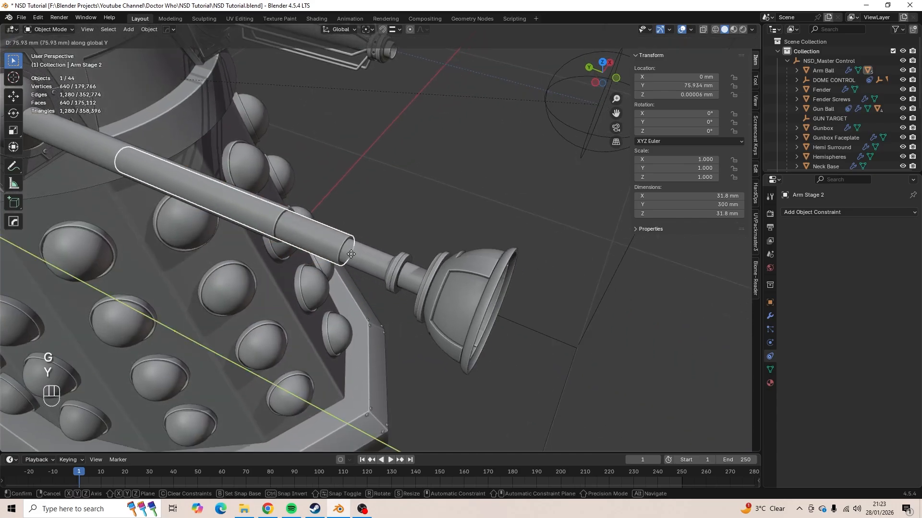
pyautogui.press('Escape')
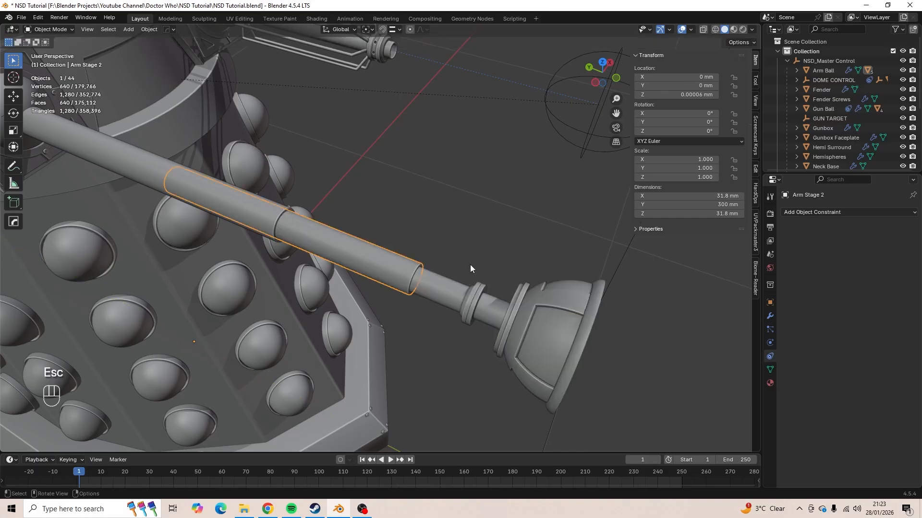
pyautogui.moveTo(471, 264)
pyautogui.mouseDown(button='middle')
pyautogui.moveTo(514, 225)
pyautogui.moveTo(518, 304)
pyautogui.moveTo(406, 274)
pyautogui.moveTo(457, 270)
pyautogui.mouseUp(button='middle')
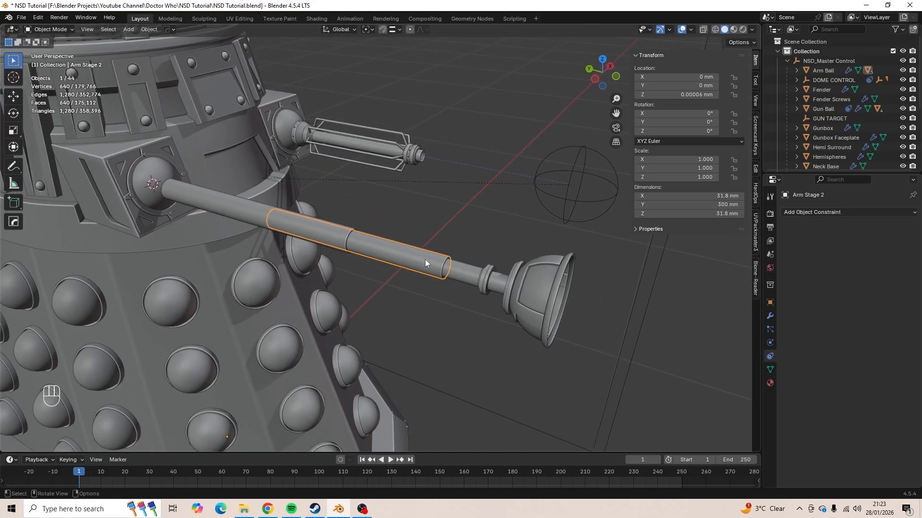
pyautogui.click(810, 212)
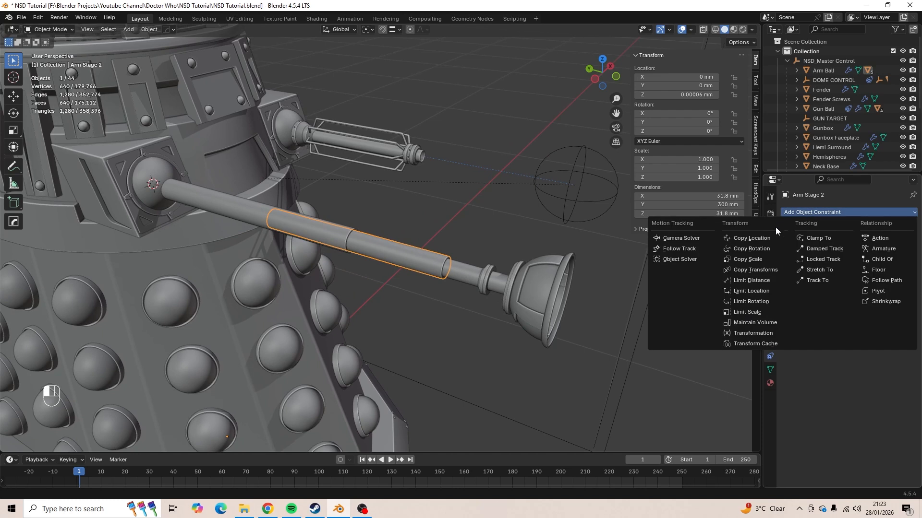
pyautogui.click(763, 285)
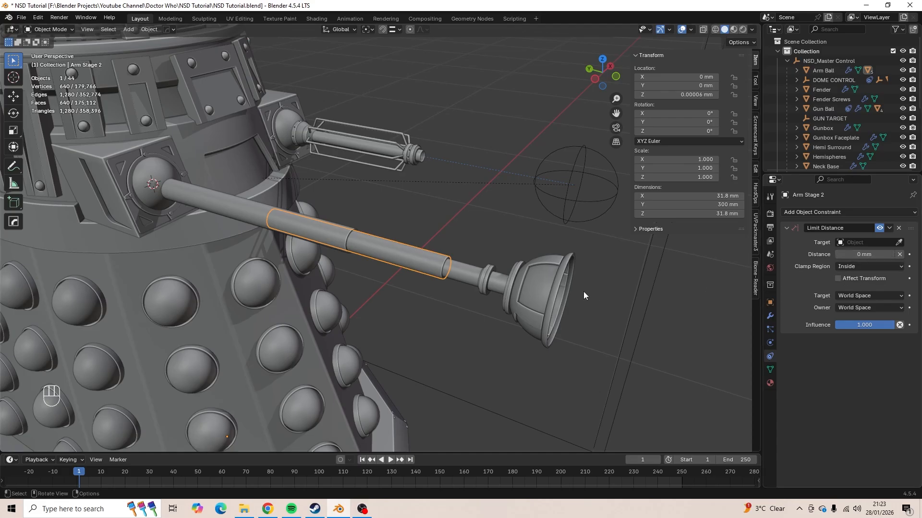
pyautogui.click(899, 229)
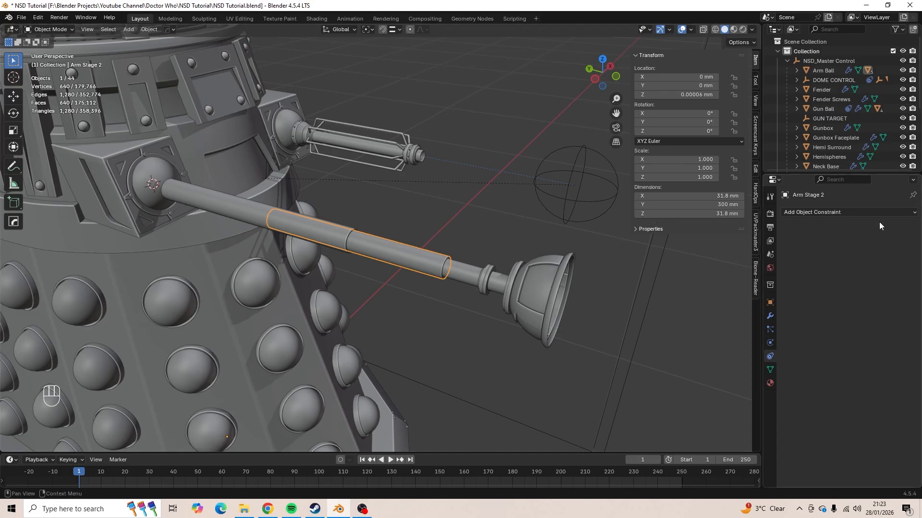
# - Add a Limit Location constraint to Arm Stage 2 and enable its minimum and maximum Y limits
pyautogui.click(857, 213)
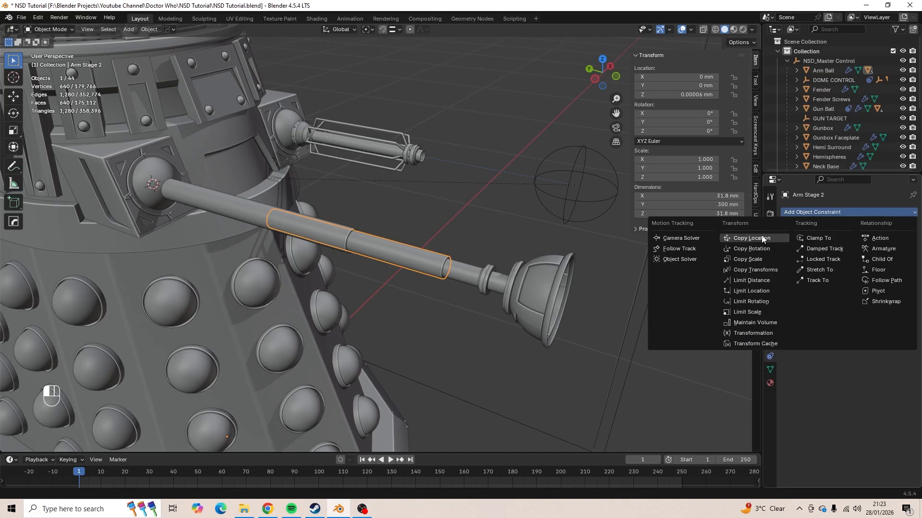
pyautogui.click(756, 292)
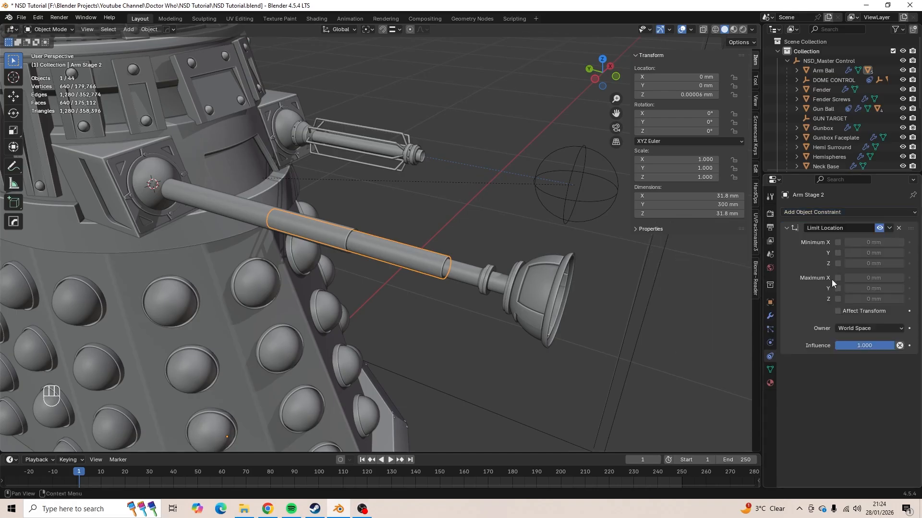
pyautogui.click(838, 253)
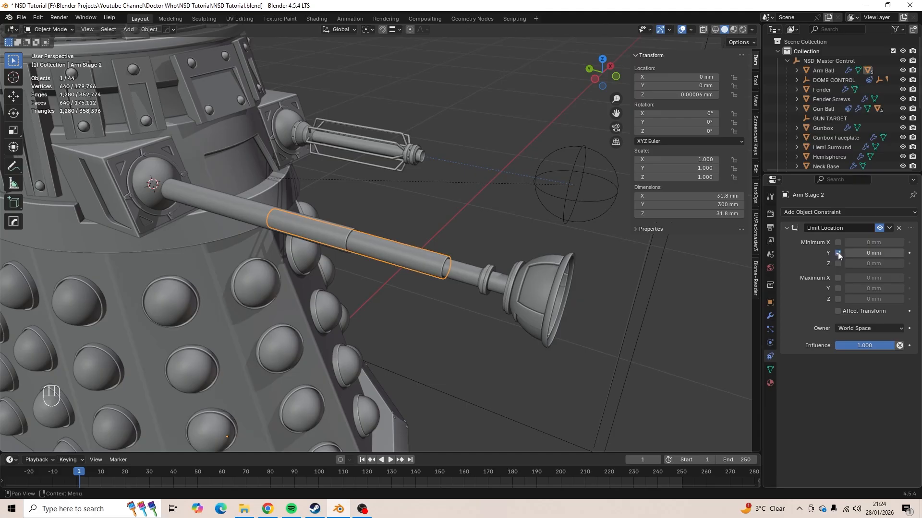
pyautogui.click(838, 289)
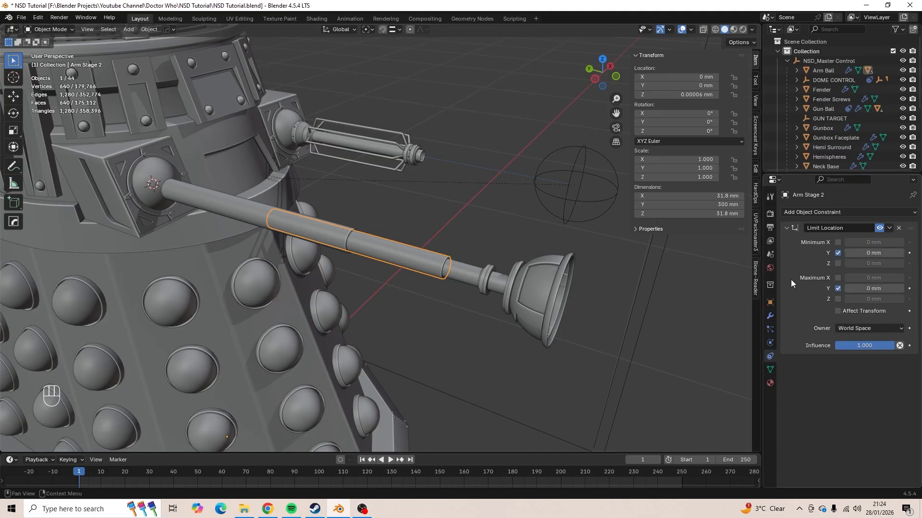
# - Test moving Arm Stage 2 along the global Y and X axes, cancelling both moves
pyautogui.press('g')
pyautogui.press('y')
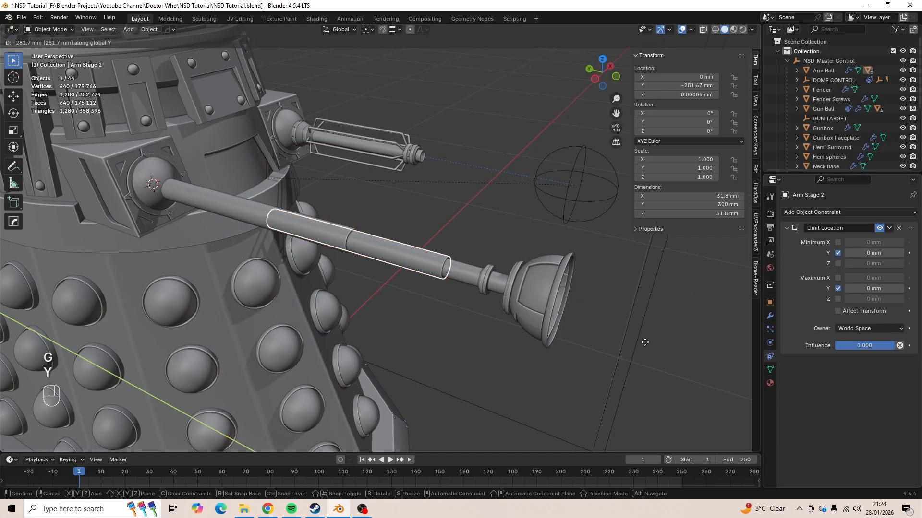
pyautogui.press('Escape')
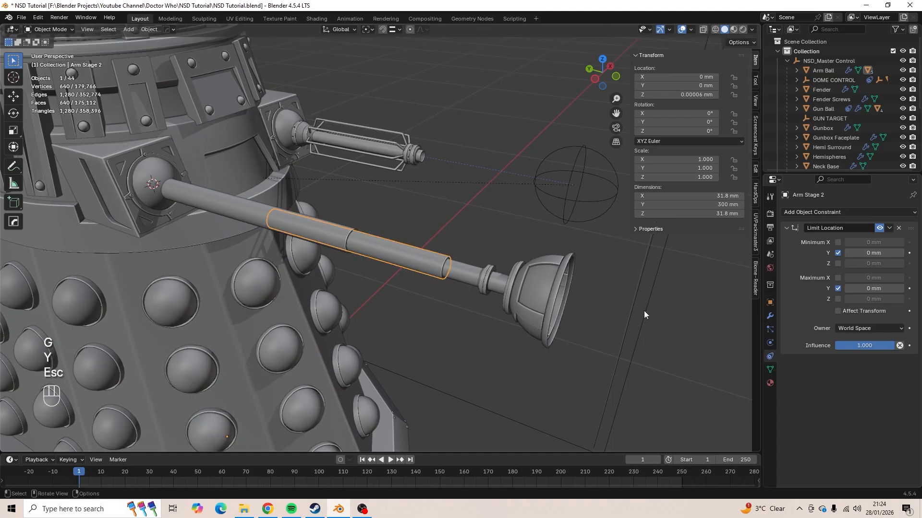
pyautogui.press('g')
pyautogui.press('x')
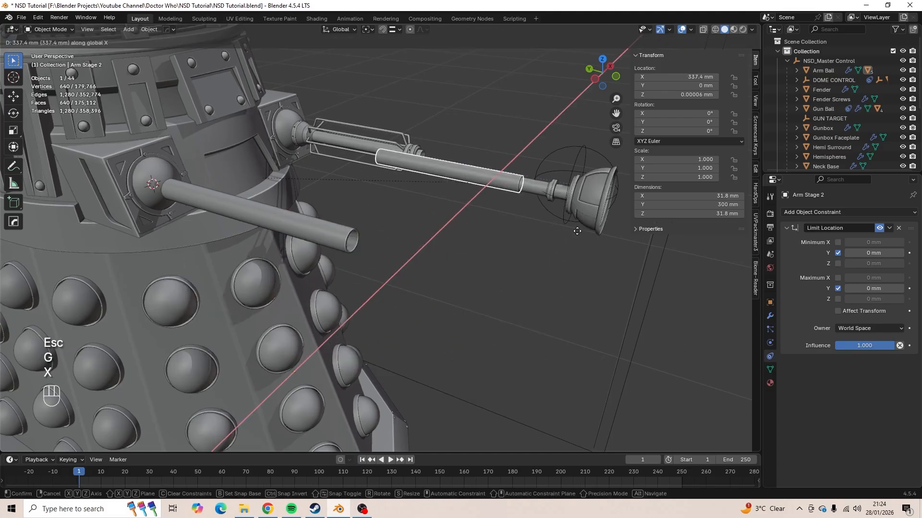
pyautogui.press('Escape')
# - Enable the minimum and maximum X and Z limits on Arm Stage 2, and test a rotation of the Arm Ball, cancelling it
pyautogui.moveTo(836, 242); pyautogui.dragTo(837, 300)
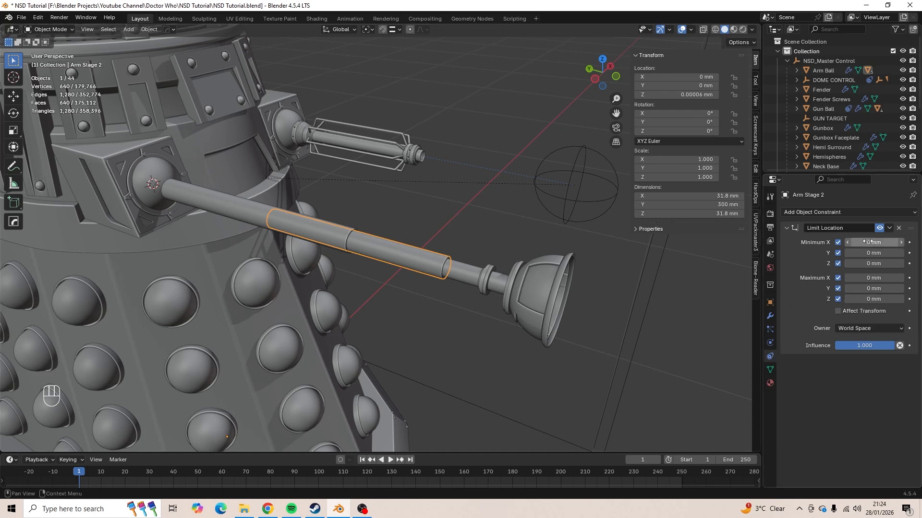
pyautogui.click(182, 184)
pyautogui.press('r')
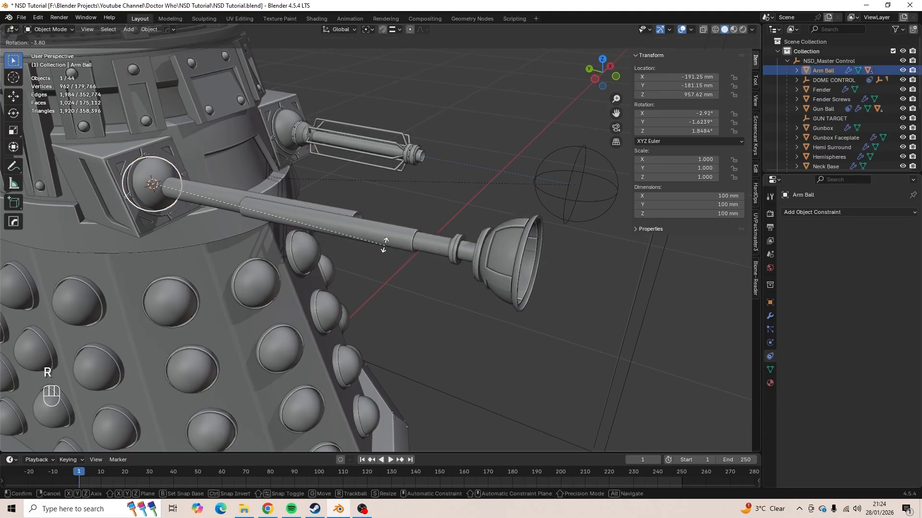
pyautogui.press('Escape')
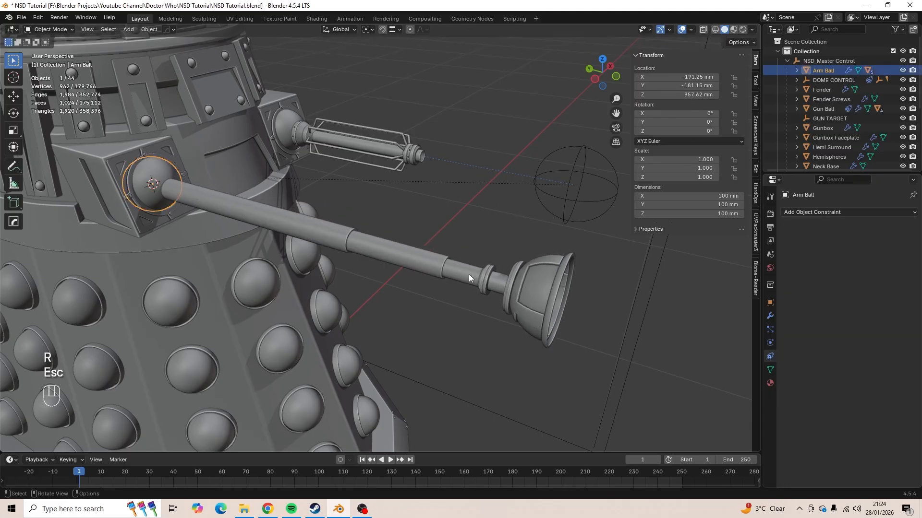
# - Set the owner space of Arm Stage 2's Limit Location constraint to Local Space
pyautogui.click(437, 263)
pyautogui.click(854, 330)
pyautogui.click(860, 358)
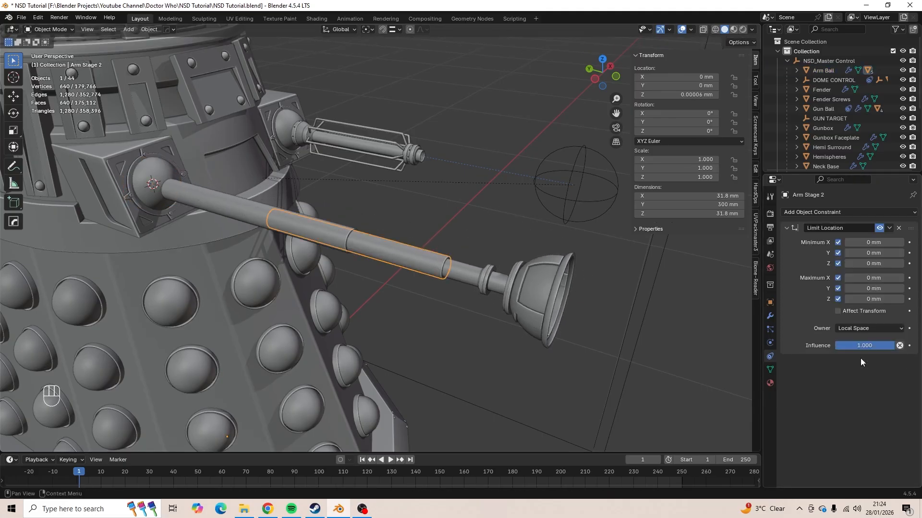
# - Test rotating the Arm Ball and sliding Arm Stage 2 along the global Y axis, cancelling both
pyautogui.click(205, 194)
pyautogui.press('r')
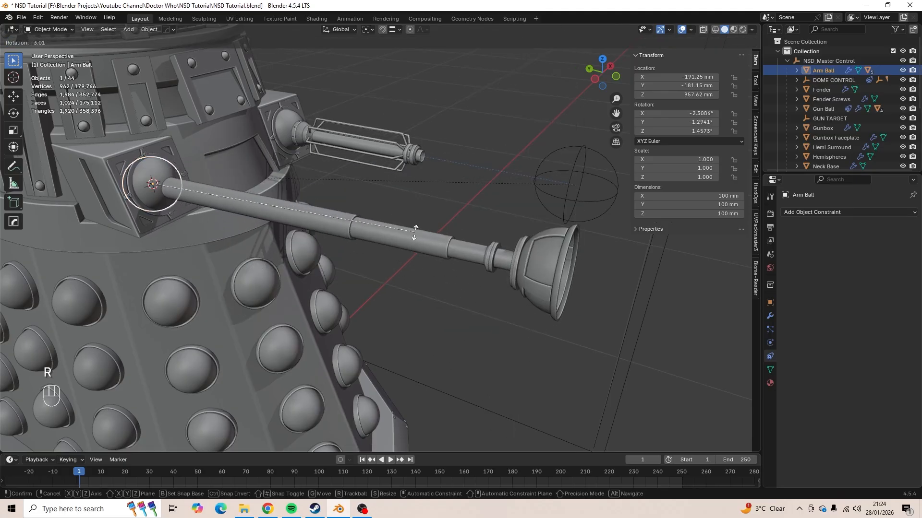
pyautogui.press('Escape')
pyautogui.click(414, 251)
pyautogui.press('g')
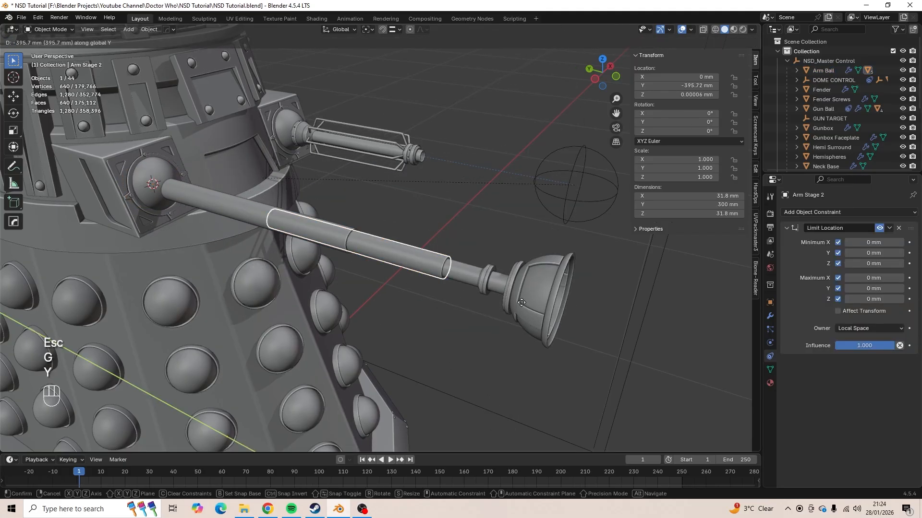
pyautogui.press('y')
pyautogui.press('Escape')
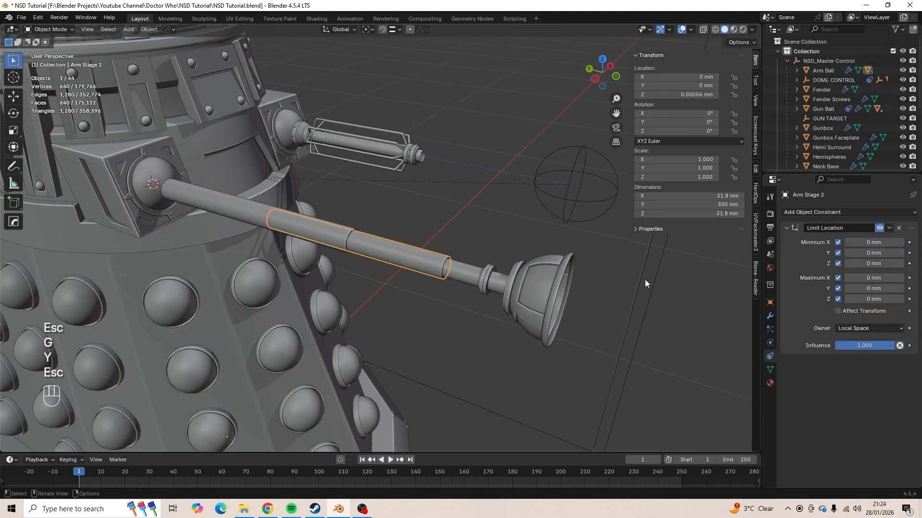
# - Set Arm Stage 2's minimum Y limit to 10 mm and test a Y-axis slide, cancelling the move
pyautogui.click(868, 254)
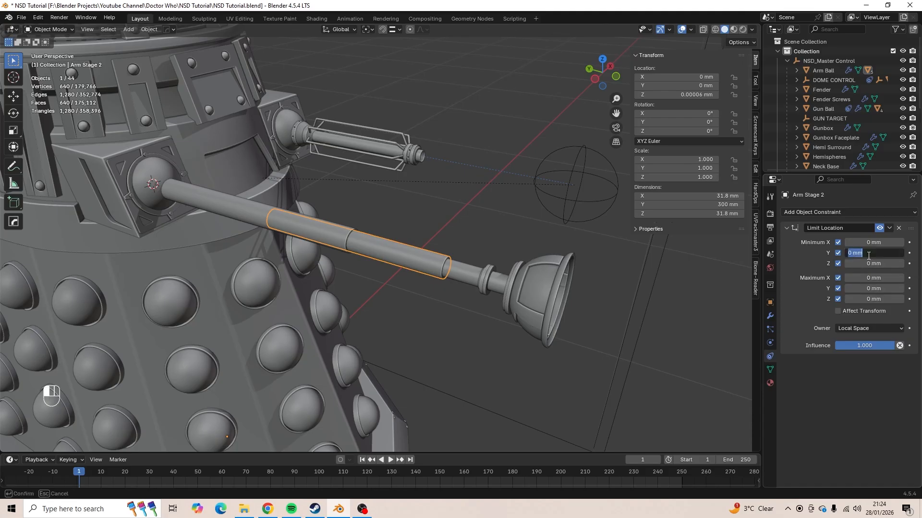
pyautogui.write('0')
pyautogui.press('Return')
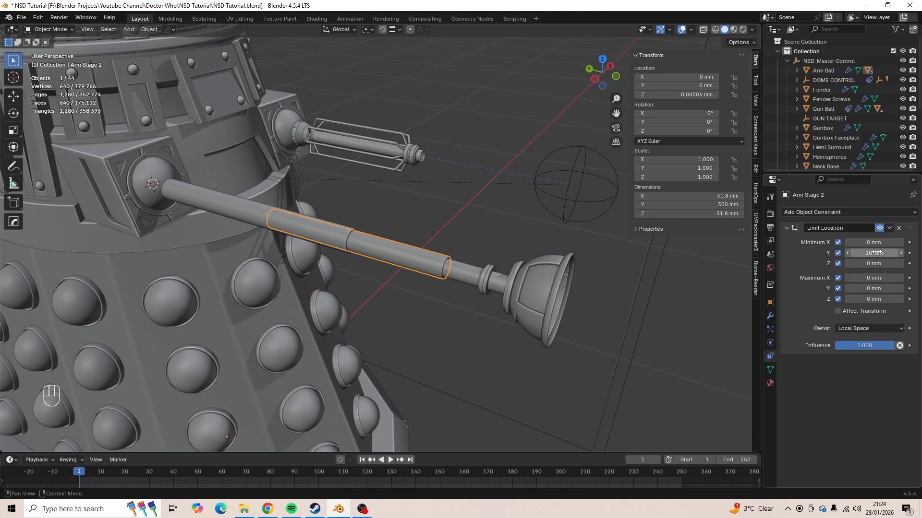
pyautogui.press('g')
pyautogui.press('y')
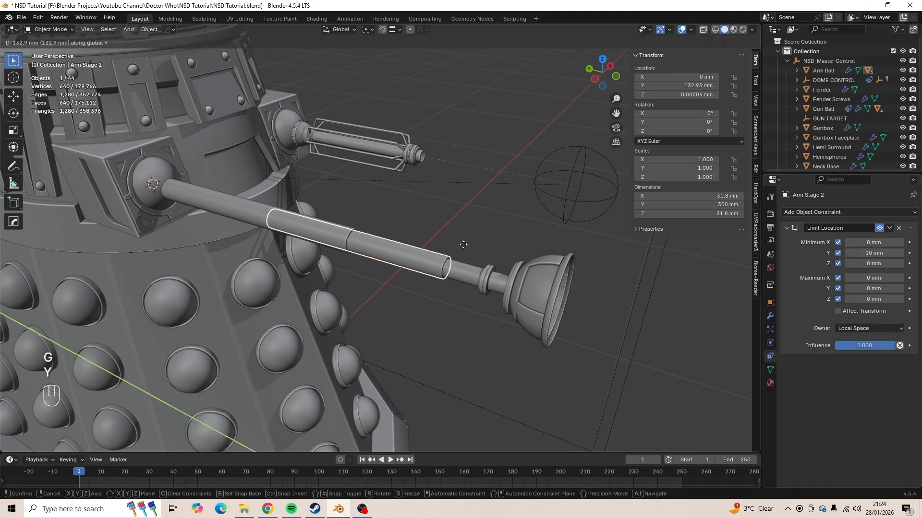
pyautogui.press('Escape')
# - Set Arm Stage 2's minimum Y limit to 100 mm and test a Y-axis slide, cancelling the move
pyautogui.click(862, 252)
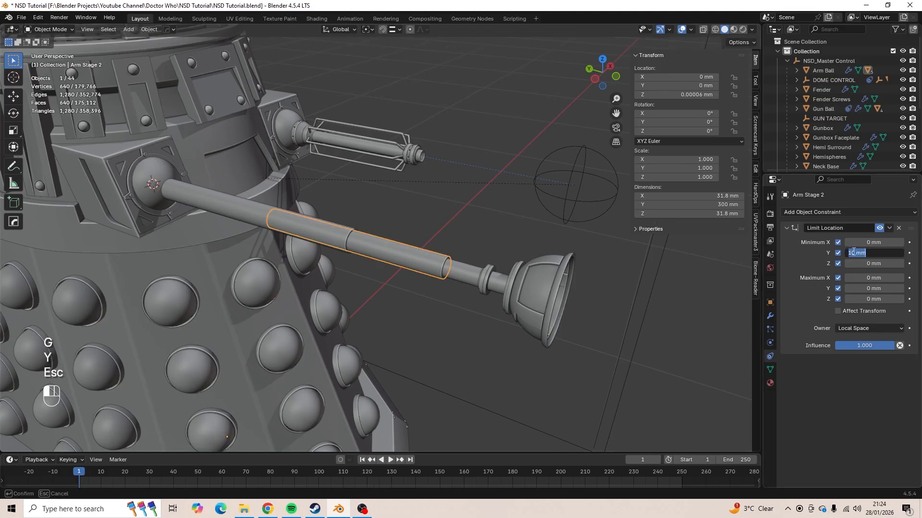
pyautogui.write('100')
pyautogui.press('Return')
pyautogui.press('g')
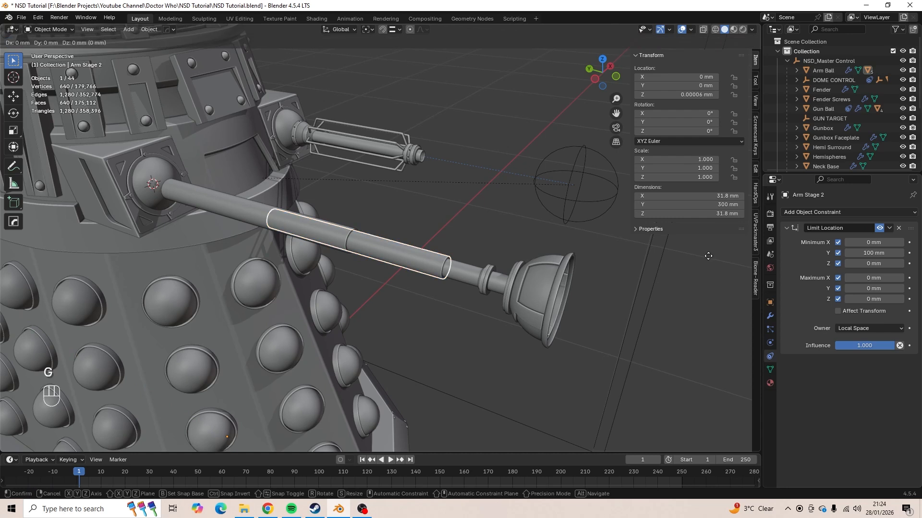
pyautogui.press('y')
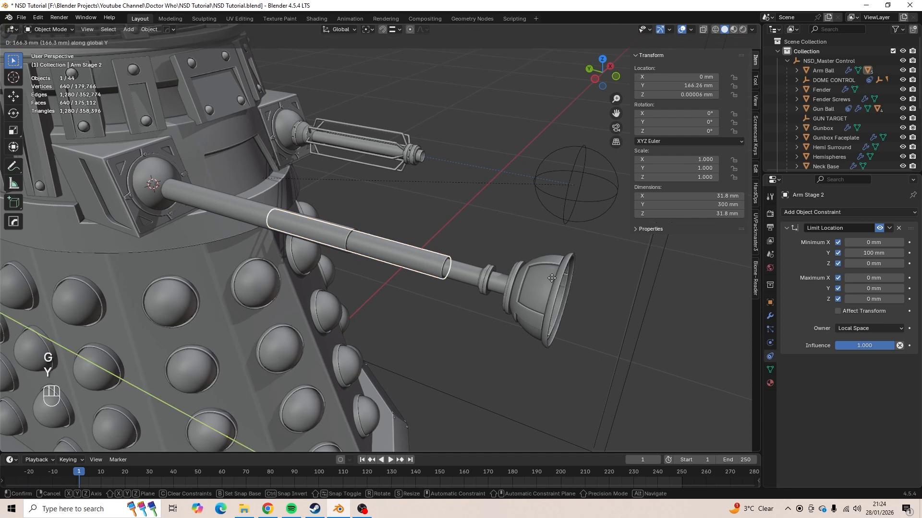
pyautogui.press('Escape')
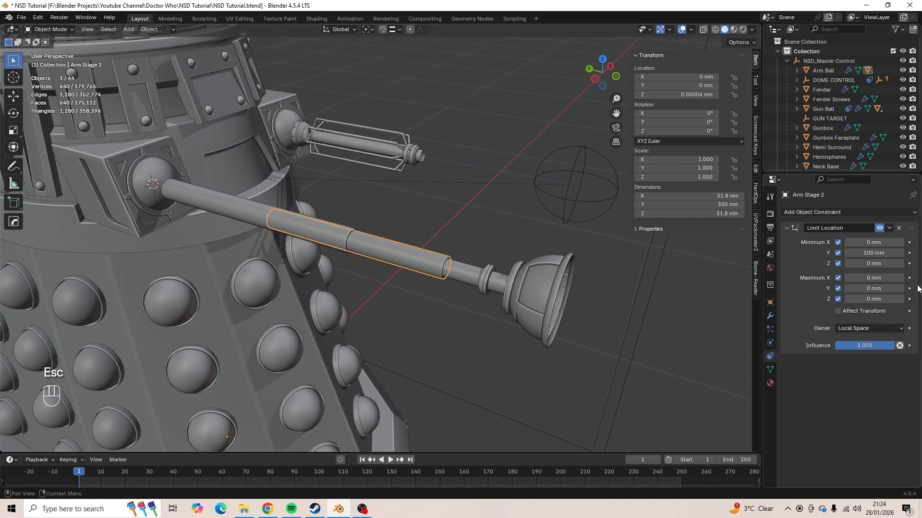
# - Set Arm Stage 2's maximum Y limit to 100 mm and test a Y-axis slide, cancelling the move
pyautogui.click(873, 289)
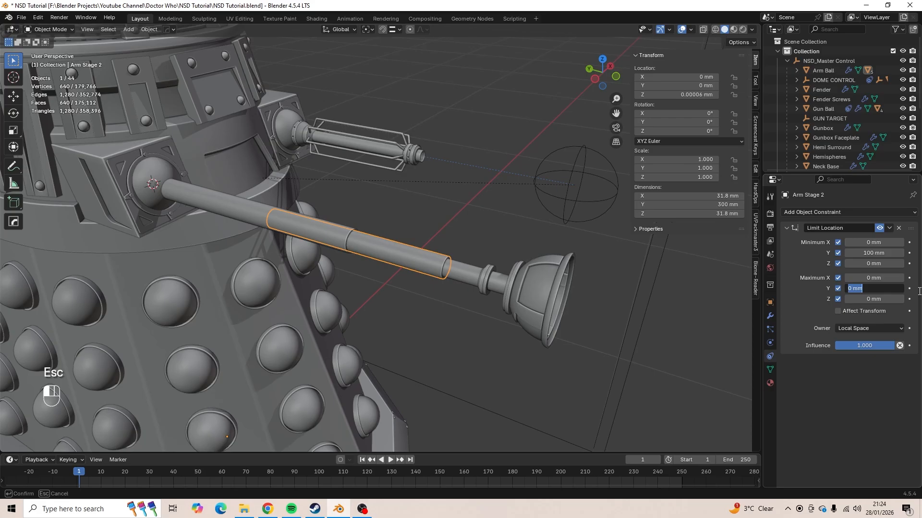
pyautogui.write('100')
pyautogui.press('Return')
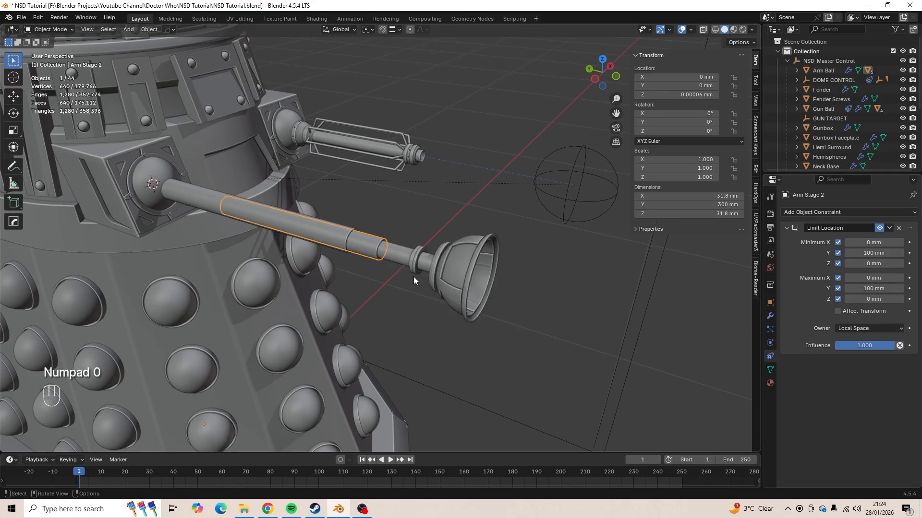
pyautogui.press('g')
pyautogui.press('y')
pyautogui.press('Escape')
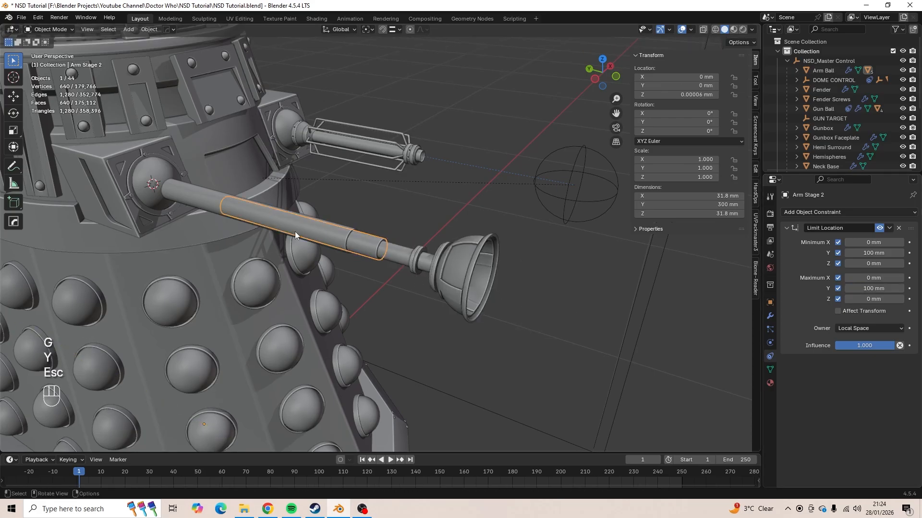
# - Set Arm Stage 2's minimum Y limit to -100 mm and test a Y-axis slide, cancelling the move
pyautogui.moveTo(289, 235); pyautogui.dragTo(552, 288, button='middle')
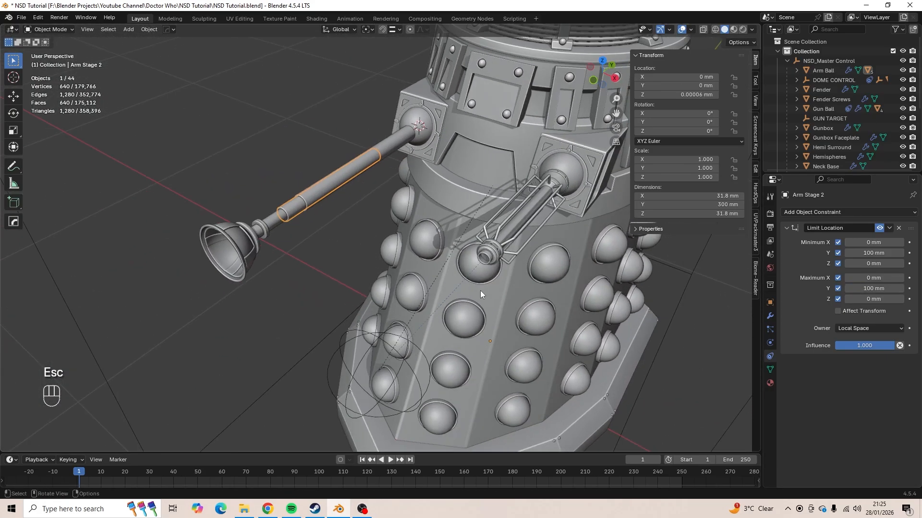
pyautogui.doubleClick(852, 252)
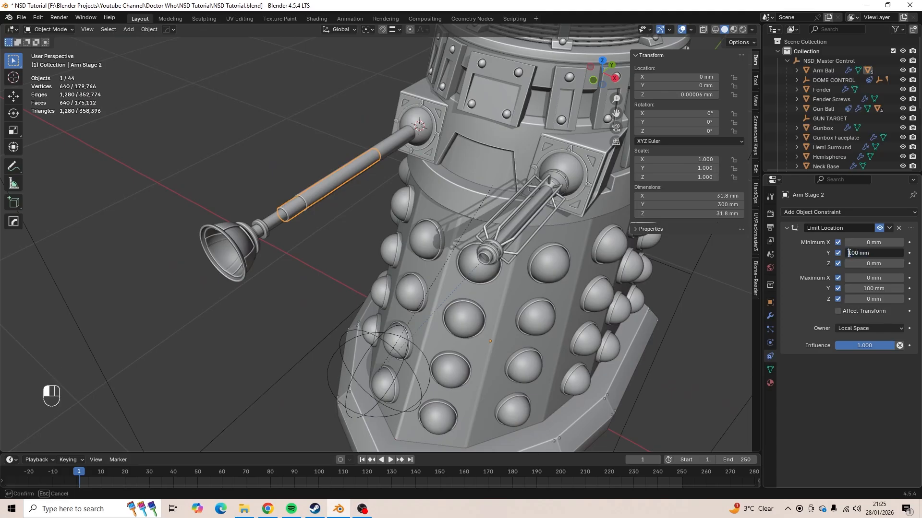
pyautogui.write('-')
pyautogui.press('Return')
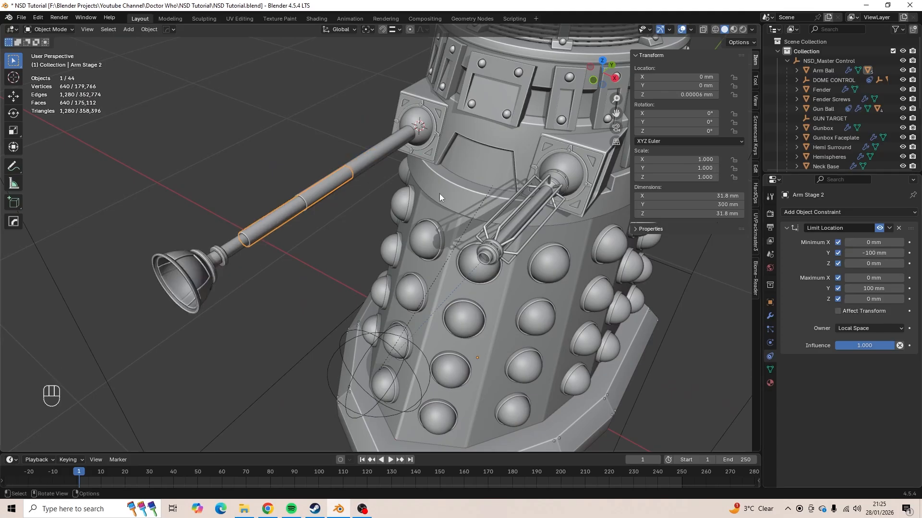
pyautogui.press('g')
pyautogui.press('y')
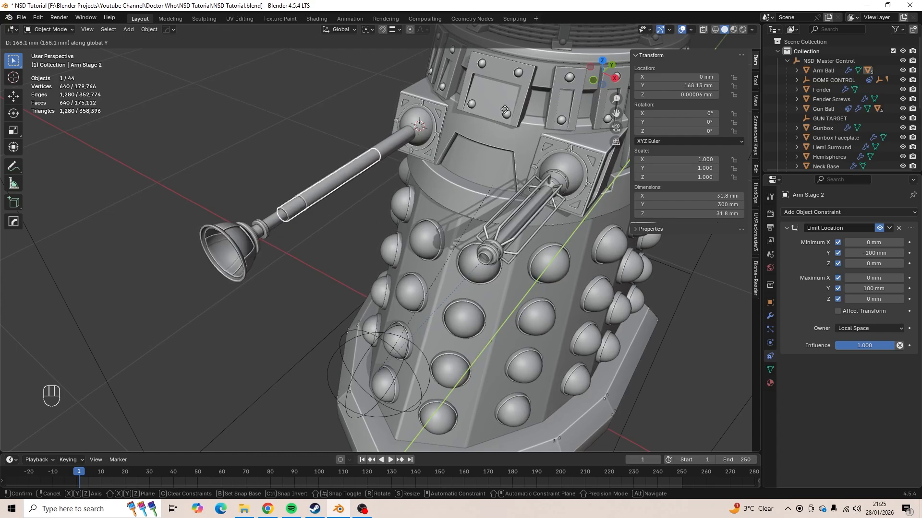
pyautogui.press('Escape')
# - Test sliding Arm Stage 2 outward along the global Y axis and undo the move
pyautogui.moveTo(372, 177); pyautogui.dragTo(480, 208, button='middle')
pyautogui.scroll(2, 526, 252)
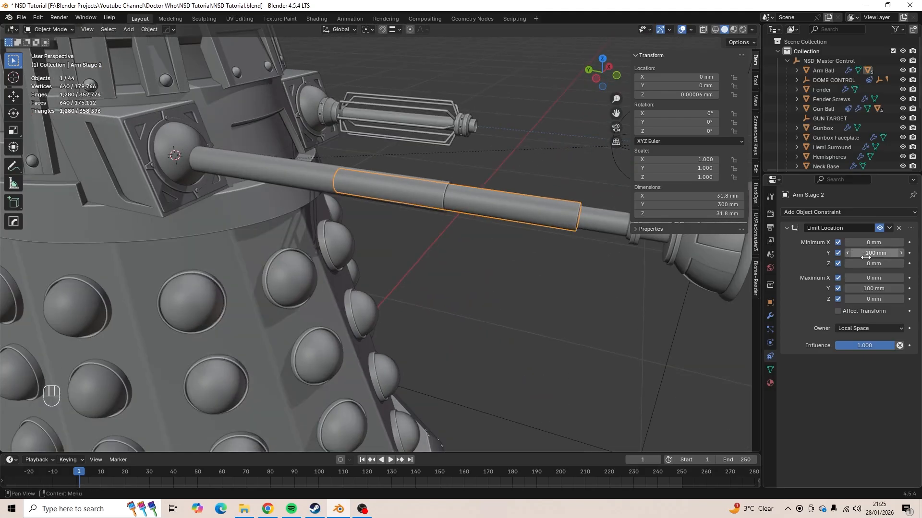
pyautogui.scroll(-5, 667, 269)
pyautogui.moveTo(636, 269); pyautogui.dragTo(578, 268, button='middle')
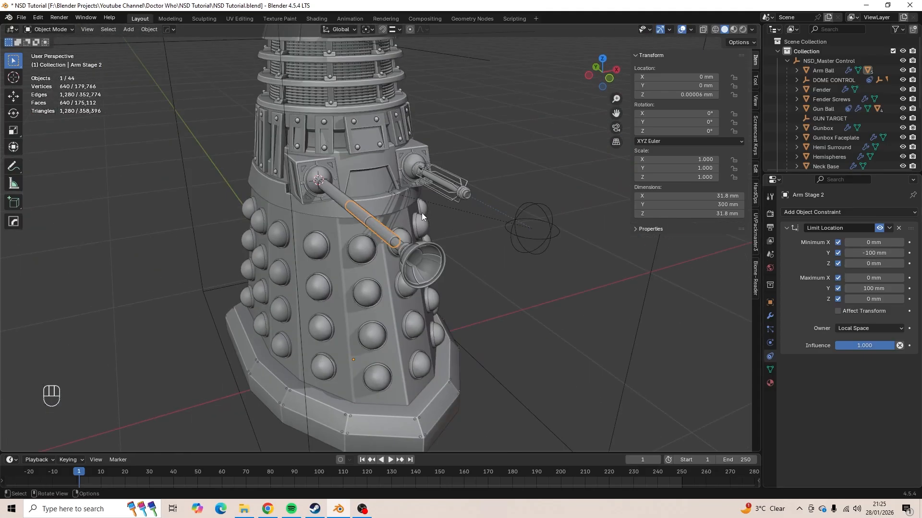
pyautogui.moveTo(566, 368); pyautogui.dragTo(506, 284, button='middle')
pyautogui.press('g')
pyautogui.press('y')
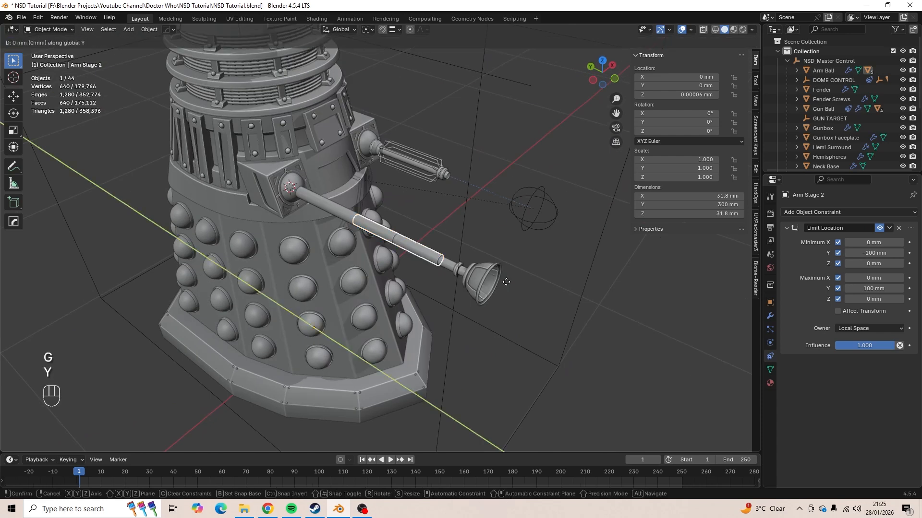
pyautogui.click(611, 328)
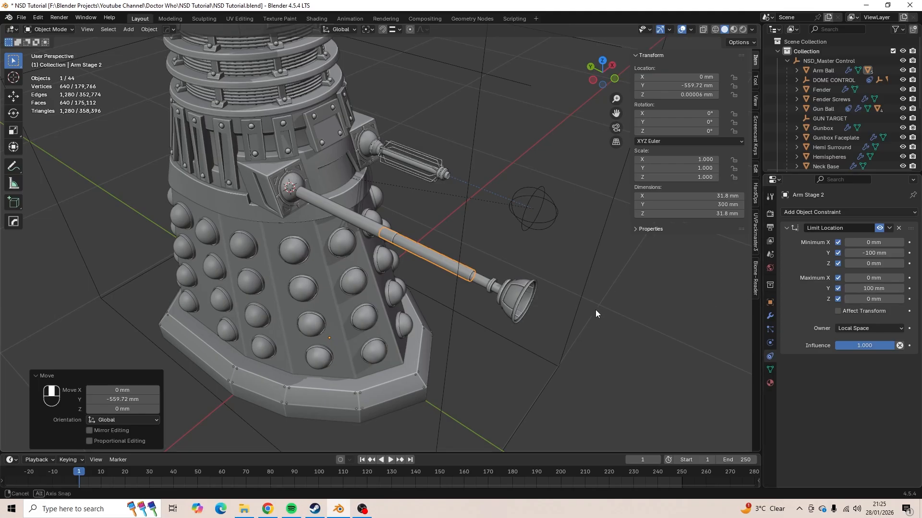
pyautogui.moveTo(595, 310); pyautogui.dragTo(477, 251, button='middle')
pyautogui.hotkey('ctrl', 'z')
# - Snap the 3D cursor to the Plunger's selected mesh in Edit Mode and return to Object Mode
pyautogui.scroll(2, 543, 293)
pyautogui.scroll(-2, 543, 293)
pyautogui.scroll(-5, 551, 314)
pyautogui.click(536, 310)
pyautogui.scroll(2, 471, 304)
pyautogui.press('Tab')
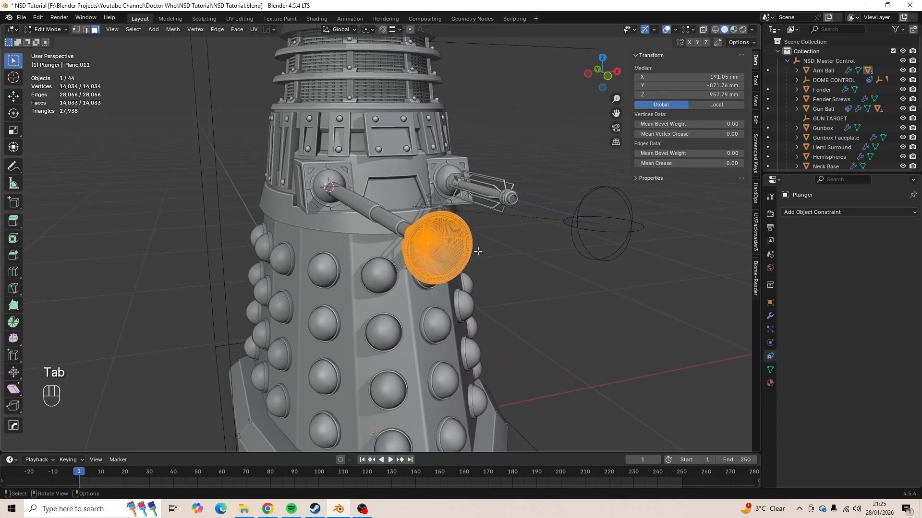
pyautogui.hotkey('shift', 's')
pyautogui.click(480, 311)
pyautogui.moveTo(480, 312); pyautogui.dragTo(487, 278, button='middle')
pyautogui.press('Tab')
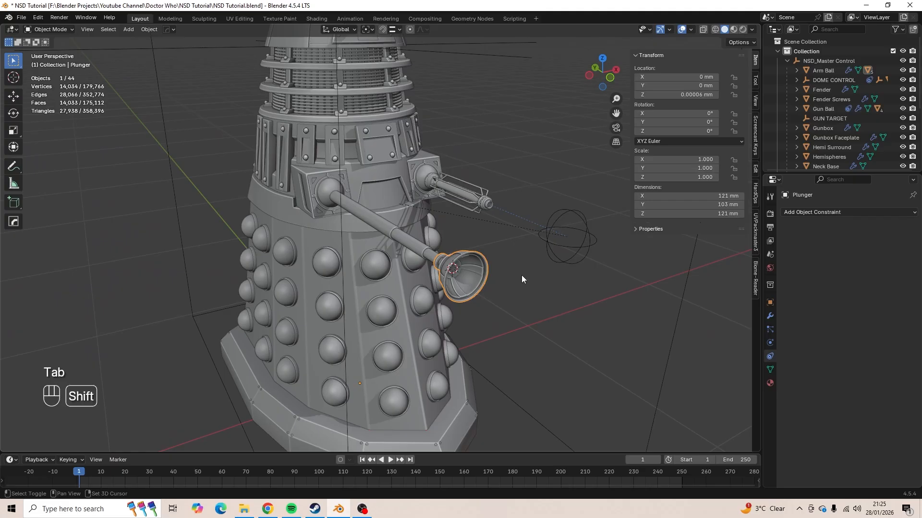
# - Add a sphere empty at the 3D cursor on the plunger and scale it to about 0.067
pyautogui.hotkey('shift', 'a')
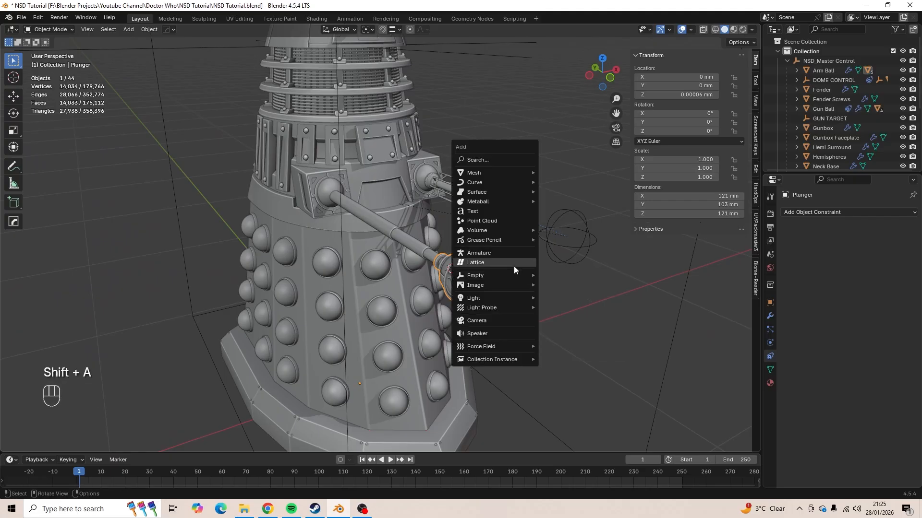
pyautogui.moveTo(502, 275)
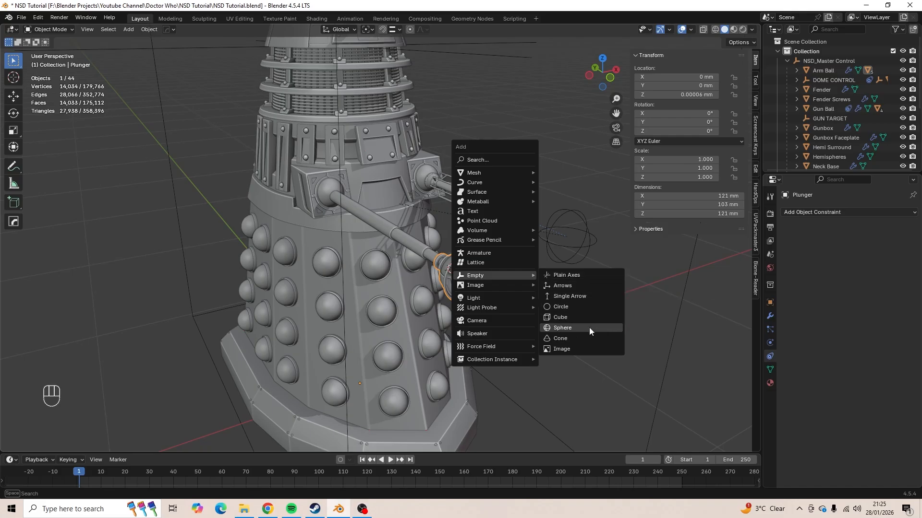
pyautogui.click(562, 328)
pyautogui.scroll(-5, 486, 206)
pyautogui.press('s')
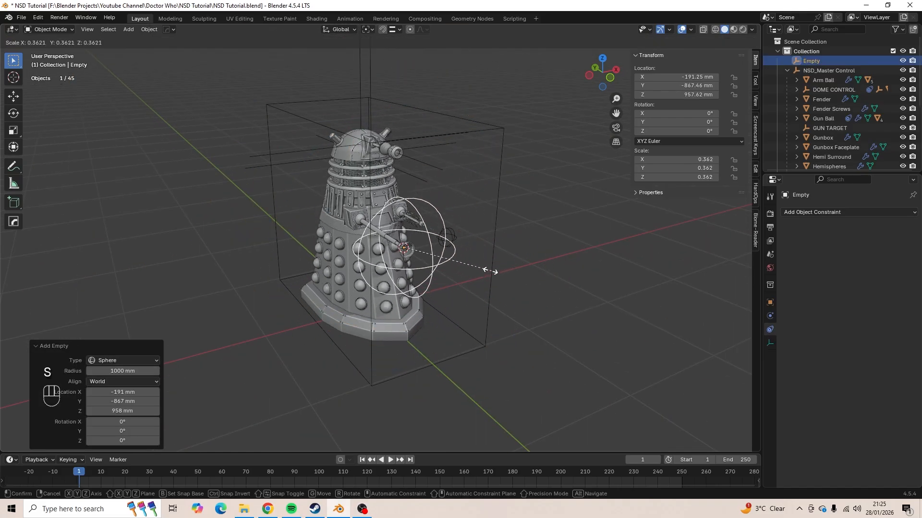
pyautogui.click(422, 250)
# - Move the empty along global Y to about -1050 mm, in front of the plunger, and rename it "Plunger target"
pyautogui.press('g')
pyautogui.press('y')
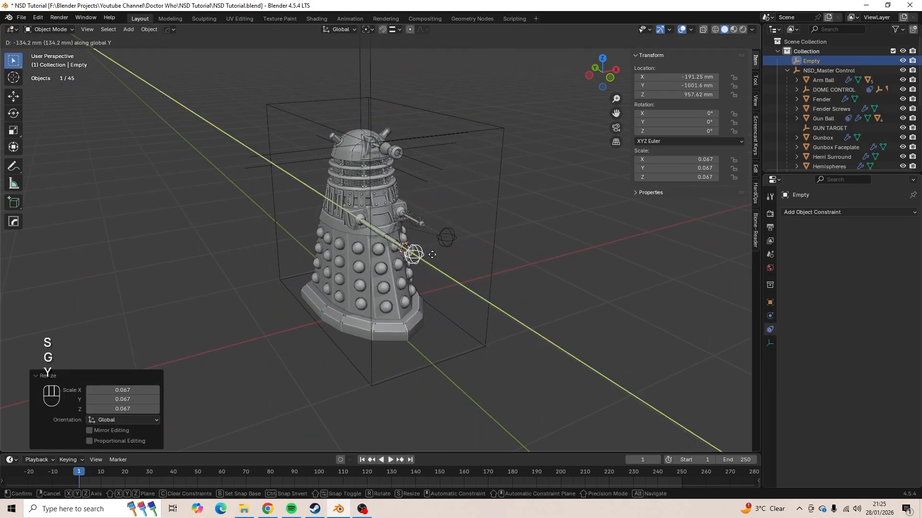
pyautogui.click(434, 256)
pyautogui.doubleClick(819, 60)
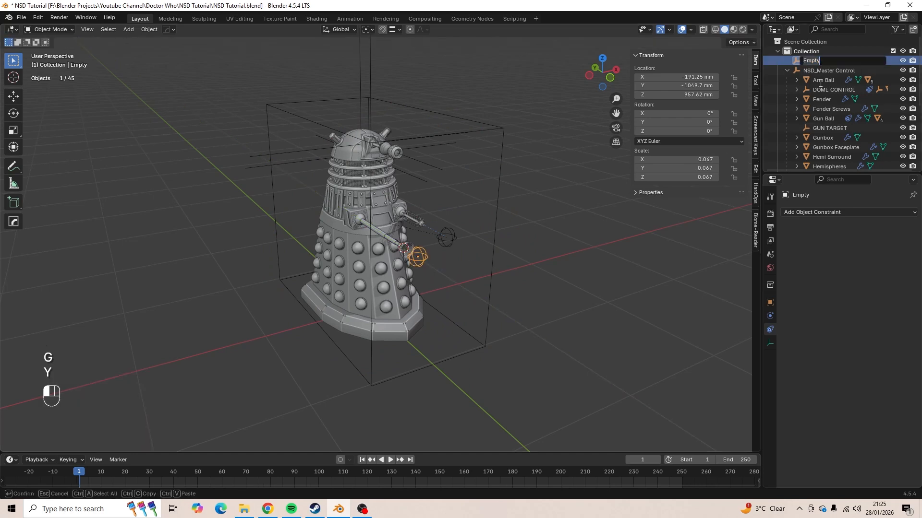
pyautogui.write('Plunger target')
pyautogui.press('Return')
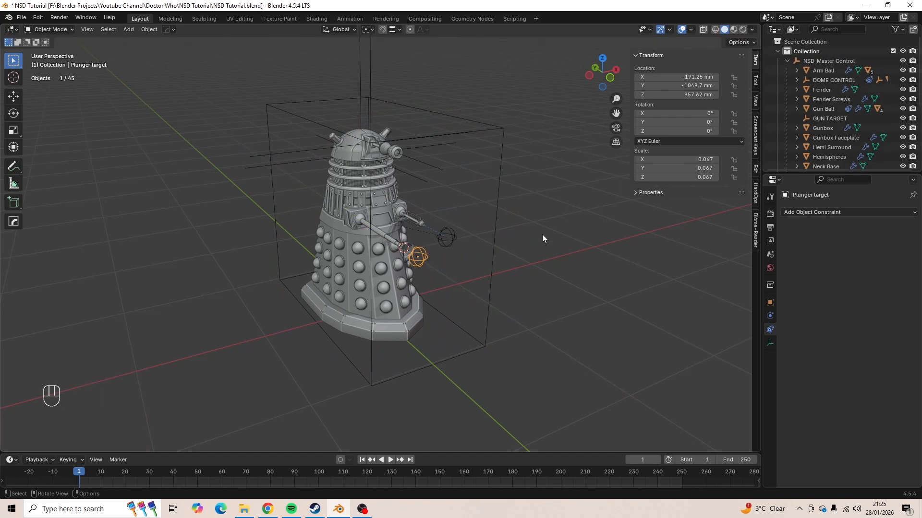
# - Add a Track To constraint to the Arm Ball with the Plunger target empty as its target
pyautogui.moveTo(486, 251); pyautogui.dragTo(480, 266, button='middle')
pyautogui.scroll(5, 479, 266)
pyautogui.scroll(3, 413, 238)
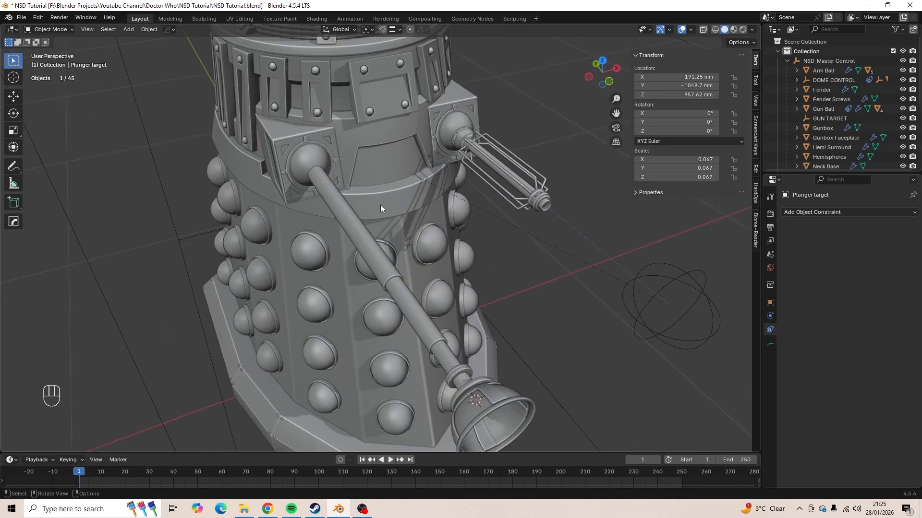
pyautogui.click(314, 158)
pyautogui.keyDown('shift'); pyautogui.moveTo(515, 319); pyautogui.dragTo(781, 237, button='middle'); pyautogui.keyUp('shift')
pyautogui.click(826, 213)
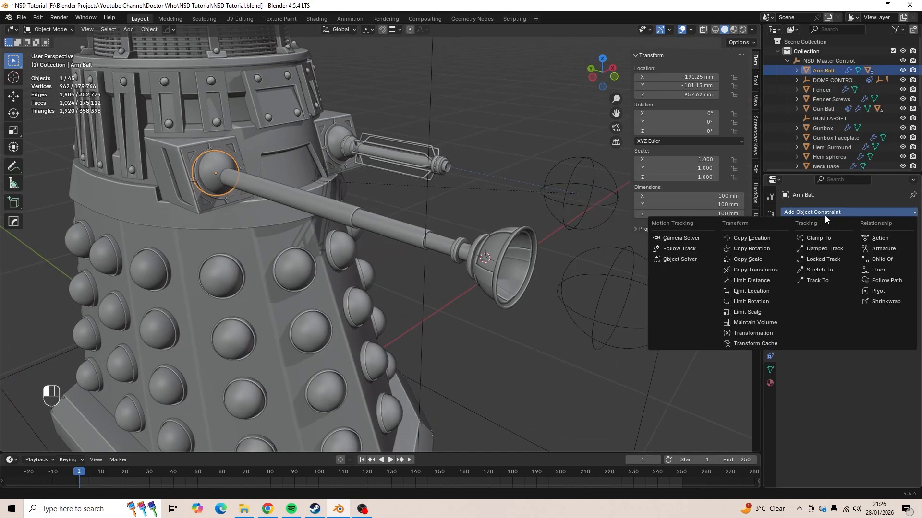
pyautogui.click(836, 280)
pyautogui.moveTo(744, 273)
pyautogui.mouseDown(button='middle')
pyautogui.moveTo(673, 271)
pyautogui.moveTo(734, 286)
pyautogui.mouseUp(button='middle')
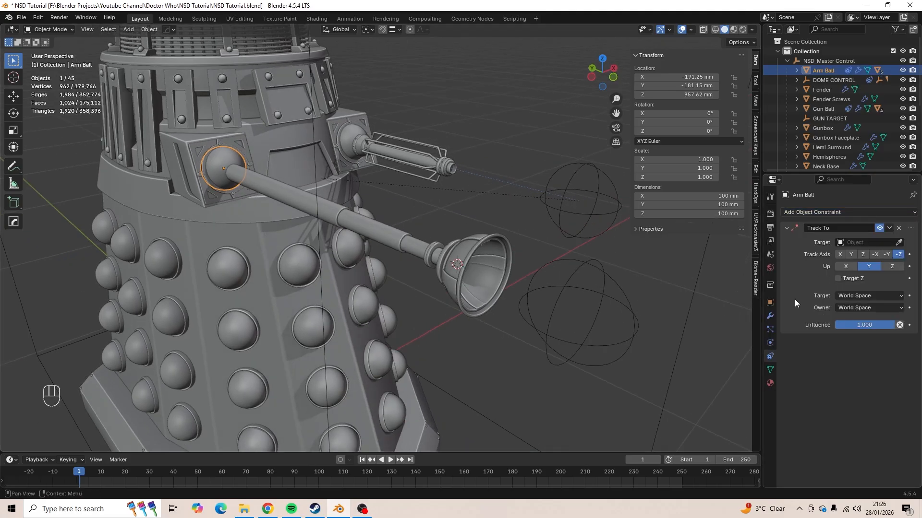
pyautogui.click(899, 243)
pyautogui.click(578, 273)
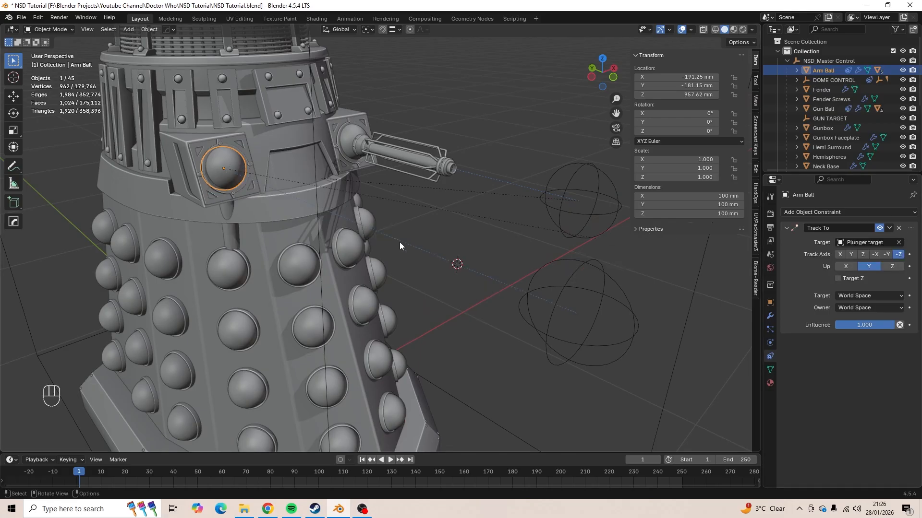
# - Set the Arm Ball's Track To constraint to up axis Z and track axis -Y
pyautogui.scroll(-4, 394, 240)
pyautogui.moveTo(333, 220); pyautogui.dragTo(338, 204, button='middle')
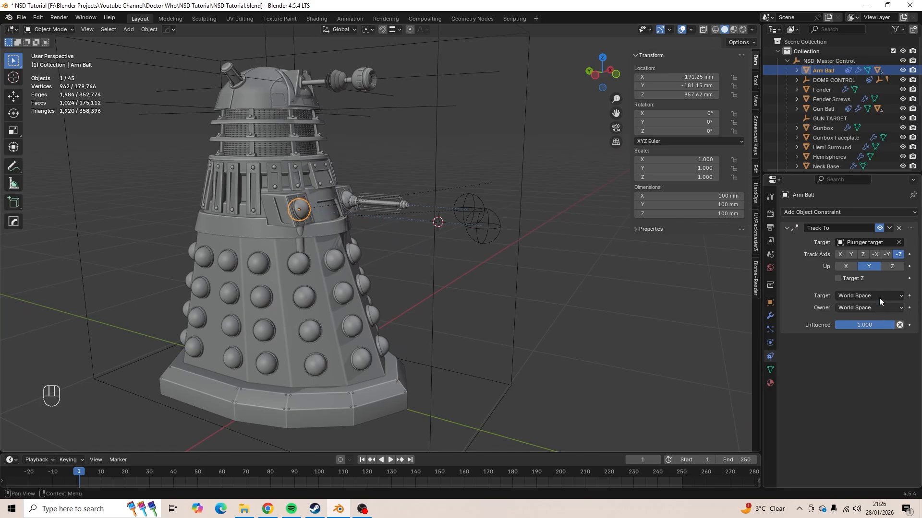
pyautogui.click(894, 268)
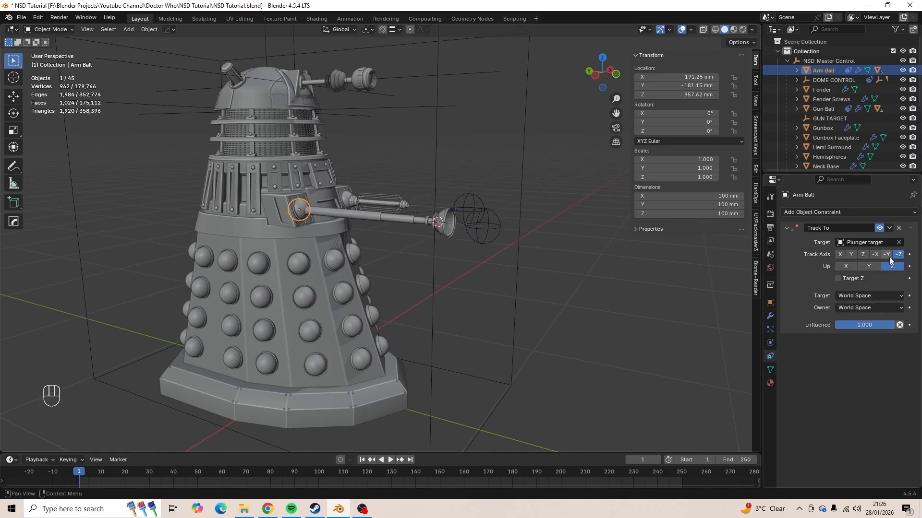
pyautogui.click(886, 255)
# - Test the arm's tracking by moving the Plunger target empty around, cancelling the move
pyautogui.moveTo(552, 252); pyautogui.dragTo(296, 272, button='middle')
pyautogui.click(297, 274)
pyautogui.press('g')
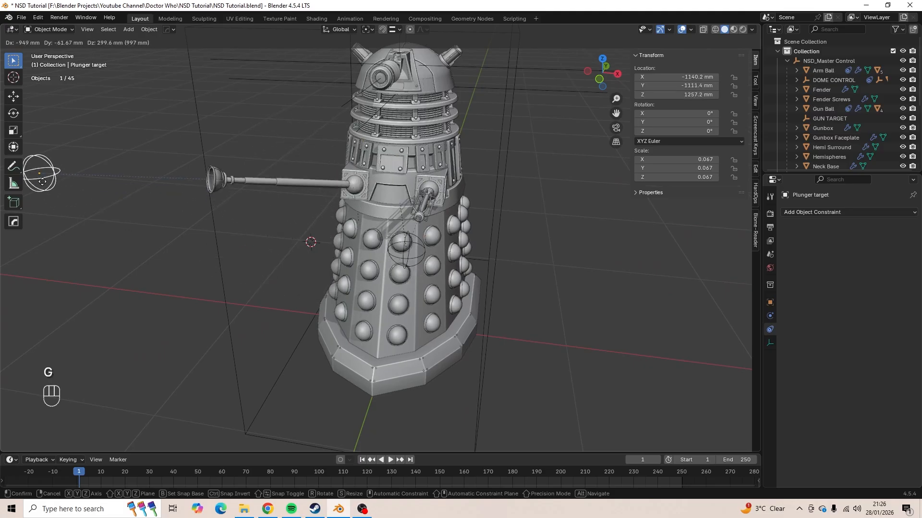
pyautogui.press('Escape')
# - Add a Limit Rotation constraint to the Arm Ball in Local Space with the X, Y and Z limits enabled
pyautogui.moveTo(364, 234); pyautogui.dragTo(431, 223, button='middle')
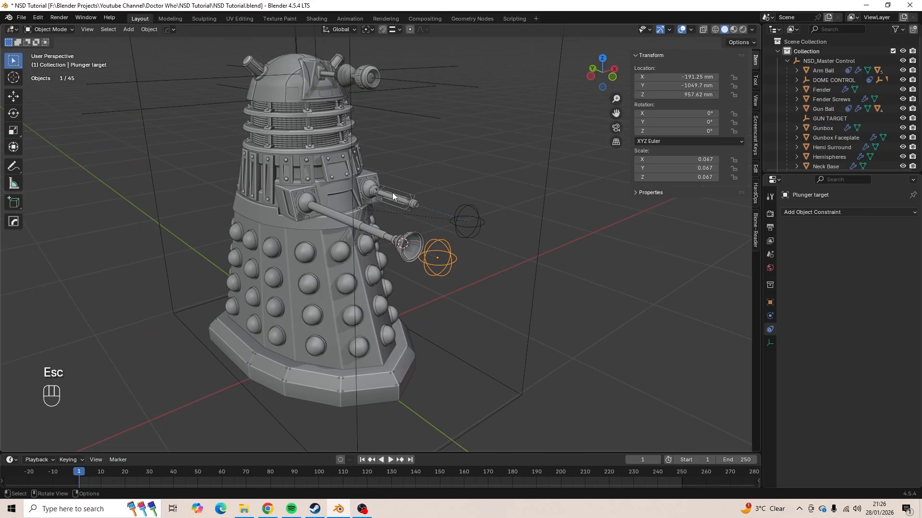
pyautogui.click(300, 200)
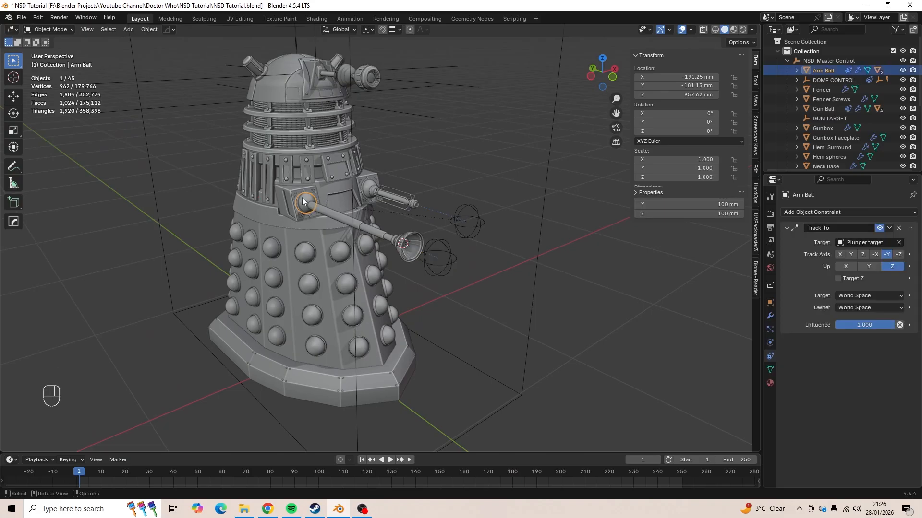
pyautogui.click(823, 214)
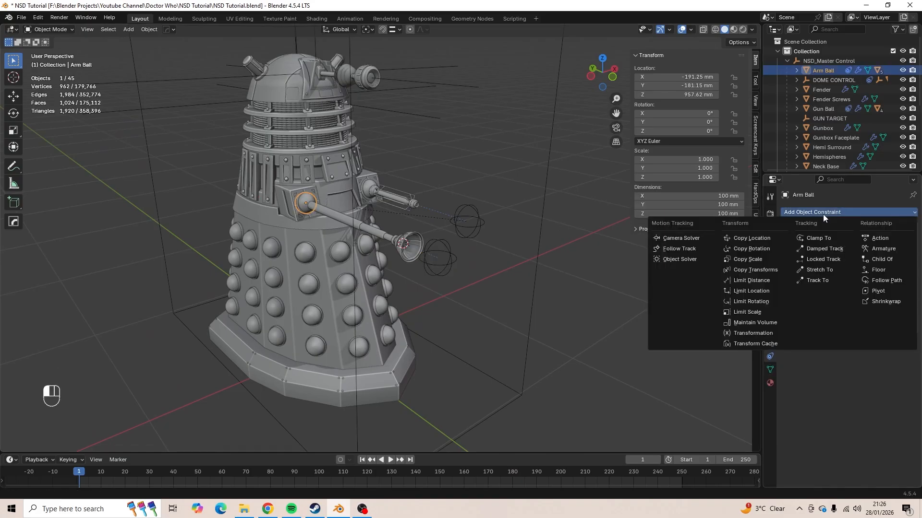
pyautogui.click(751, 301)
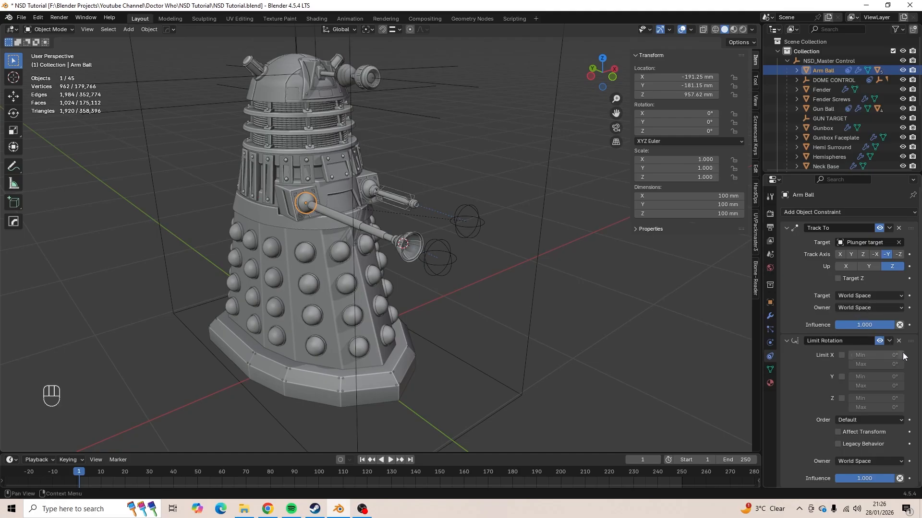
pyautogui.click(857, 462)
pyautogui.click(860, 452)
pyautogui.moveTo(841, 355); pyautogui.dragTo(841, 398)
# - Set the Arm Ball's X and Y rotation limits to a minimum of -30° and a maximum of 30°
pyautogui.click(896, 354)
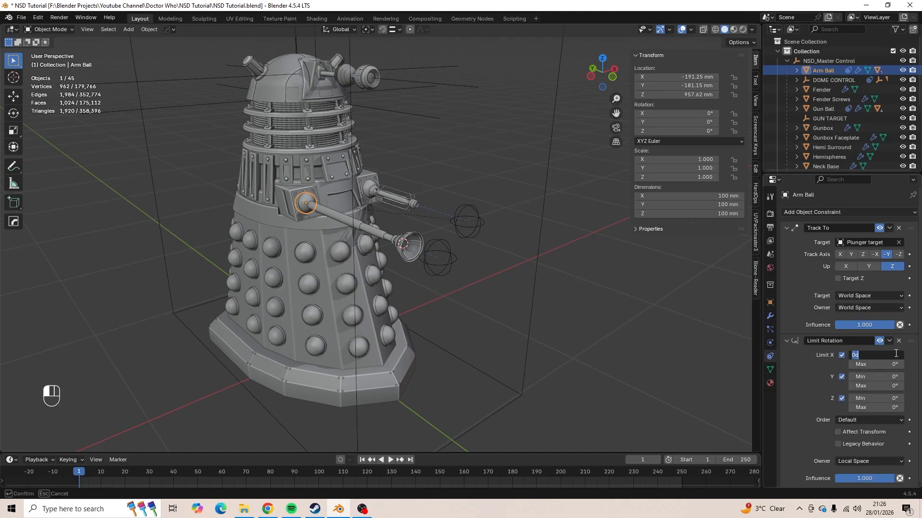
pyautogui.write('-30')
pyautogui.press('Return')
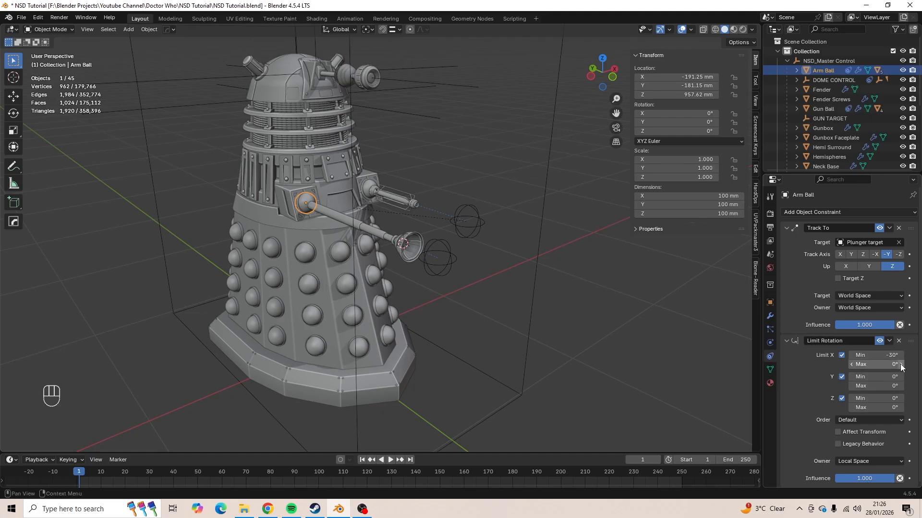
pyautogui.click(888, 366)
pyautogui.write('30')
pyautogui.press('Return')
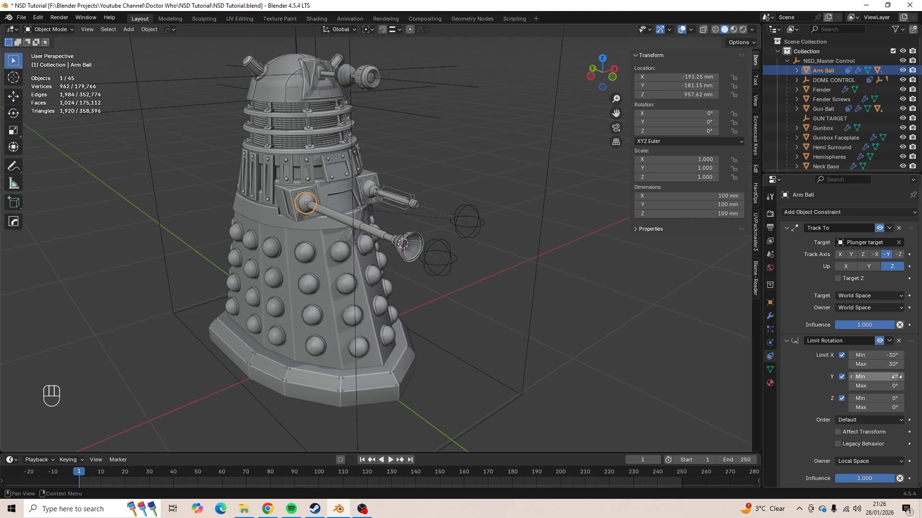
pyautogui.click(892, 377)
pyautogui.write('-30')
pyautogui.press('Return')
# - Set the Arm Ball's Z rotation limits to a minimum of -30° and a maximum of 30°
pyautogui.click(879, 399)
pyautogui.write('-')
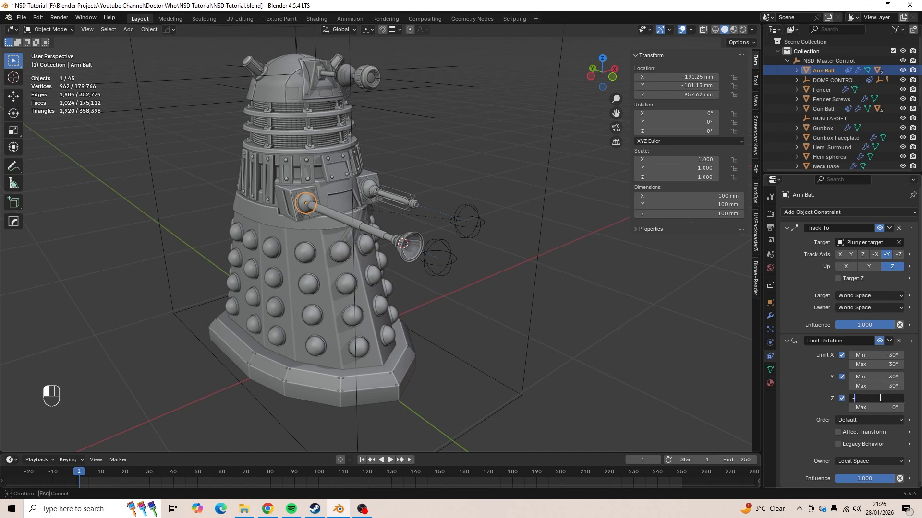
pyautogui.write('30')
pyautogui.press('Return')
pyautogui.click(879, 408)
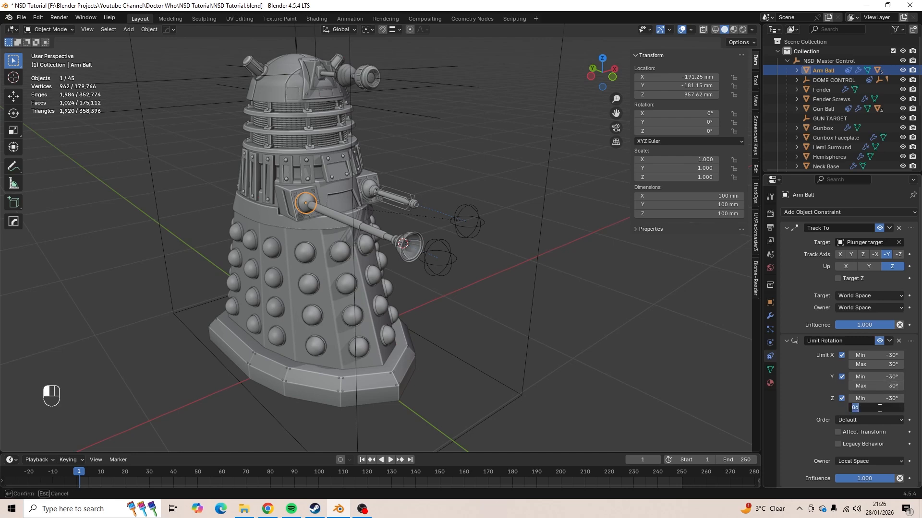
pyautogui.write('30')
pyautogui.press('Return')
# - Test the arm's limits by rotating the Arm Ball and moving the Plunger target freely and along Y, cancelling each transform
pyautogui.moveTo(440, 318); pyautogui.dragTo(482, 310, button='middle')
pyautogui.press('r')
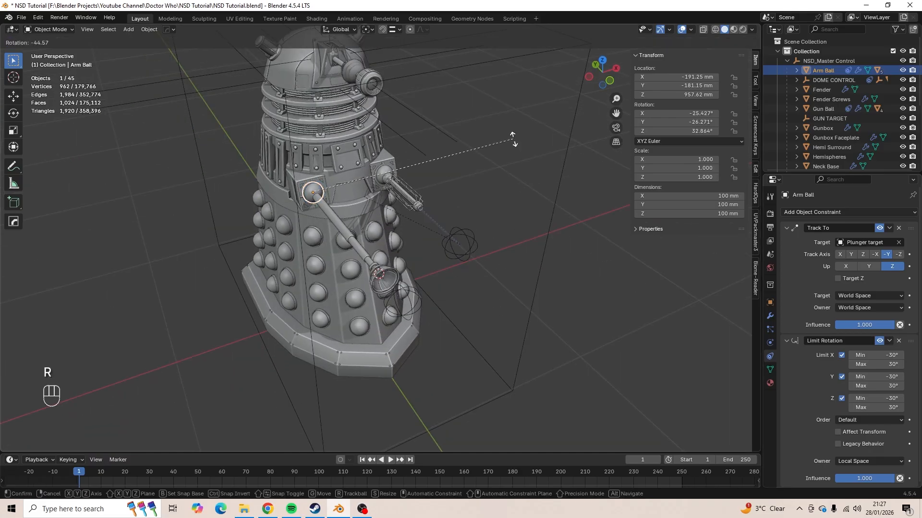
pyautogui.press('Escape')
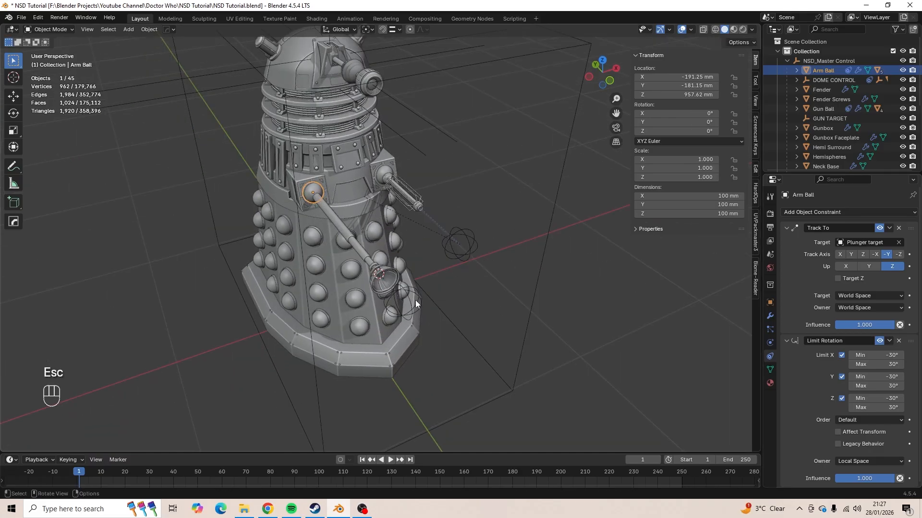
pyautogui.click(416, 300)
pyautogui.press('g')
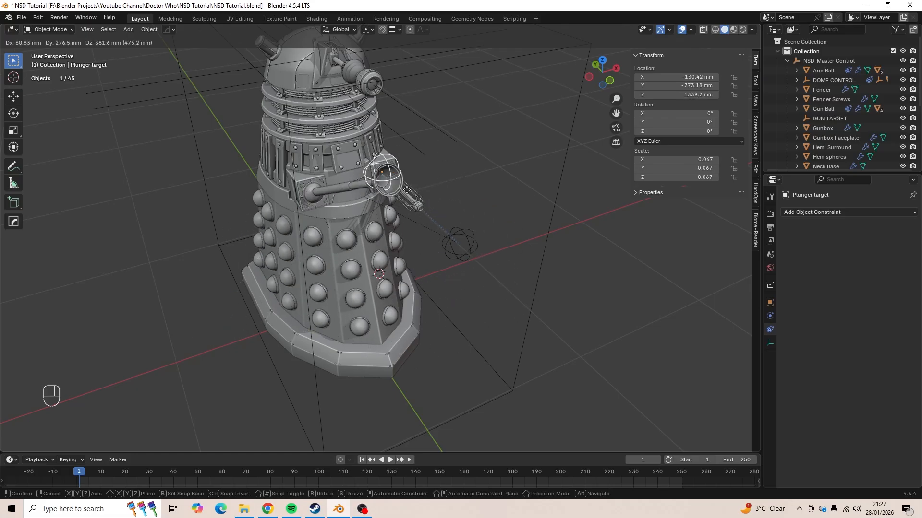
pyautogui.press('Escape')
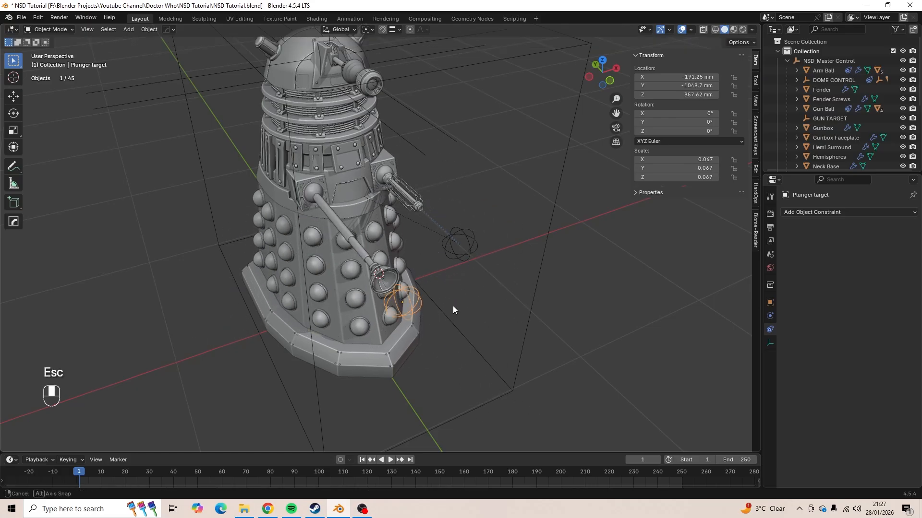
pyautogui.moveTo(452, 307); pyautogui.dragTo(453, 276, button='middle')
pyautogui.scroll(3, 448, 288)
pyautogui.press('g')
pyautogui.press('y')
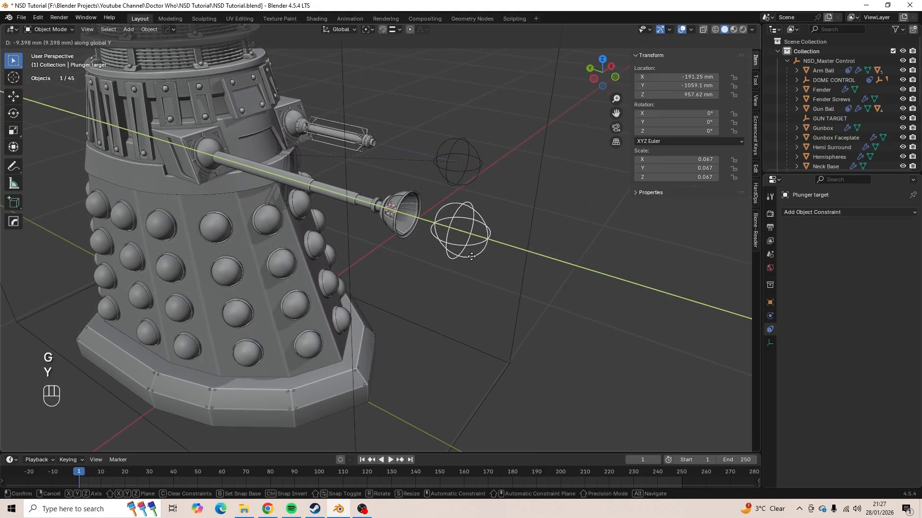
pyautogui.press('Escape')
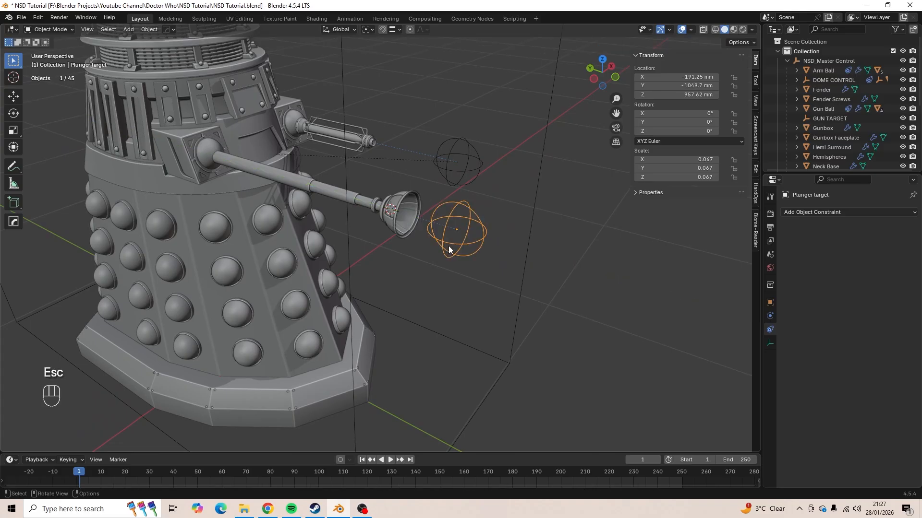
# - Try a Stretch To constraint on Arm Stage 2 with the Plunger target as its target, and remove that constraint
pyautogui.click(335, 190)
pyautogui.click(813, 212)
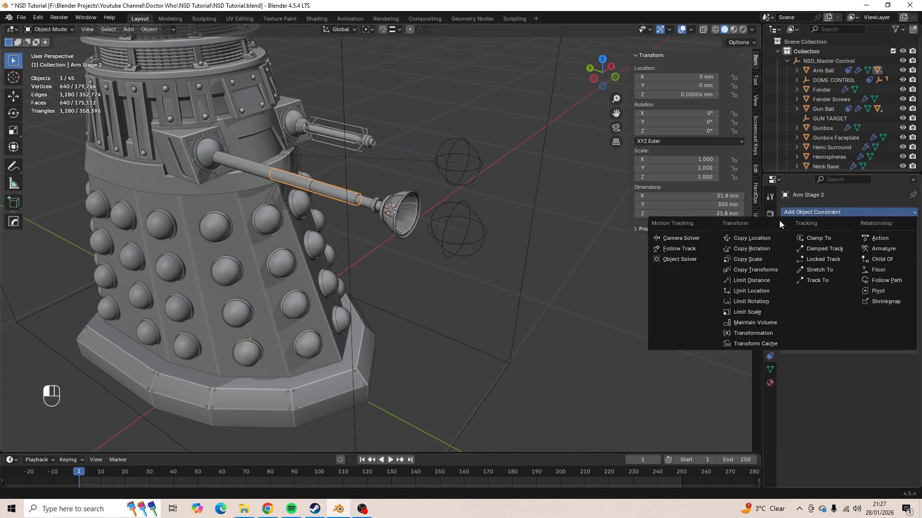
pyautogui.click(820, 270)
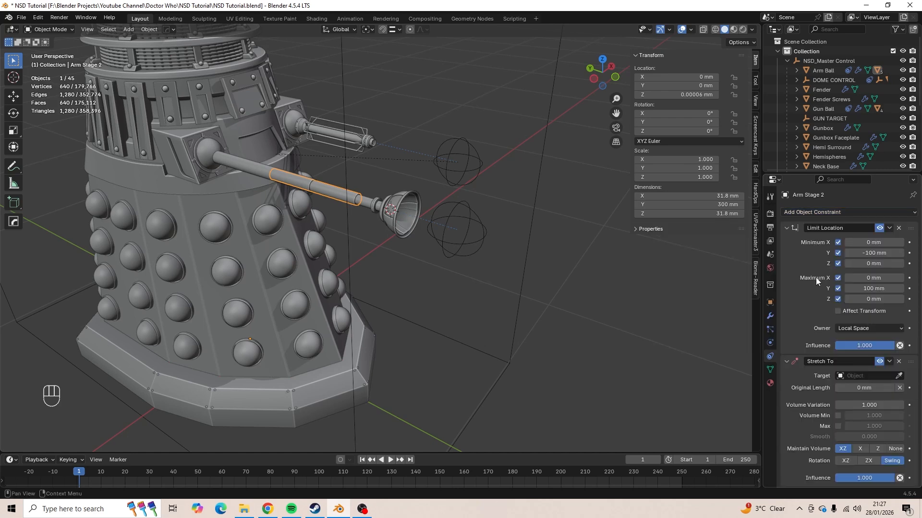
pyautogui.click(903, 376)
pyautogui.click(484, 231)
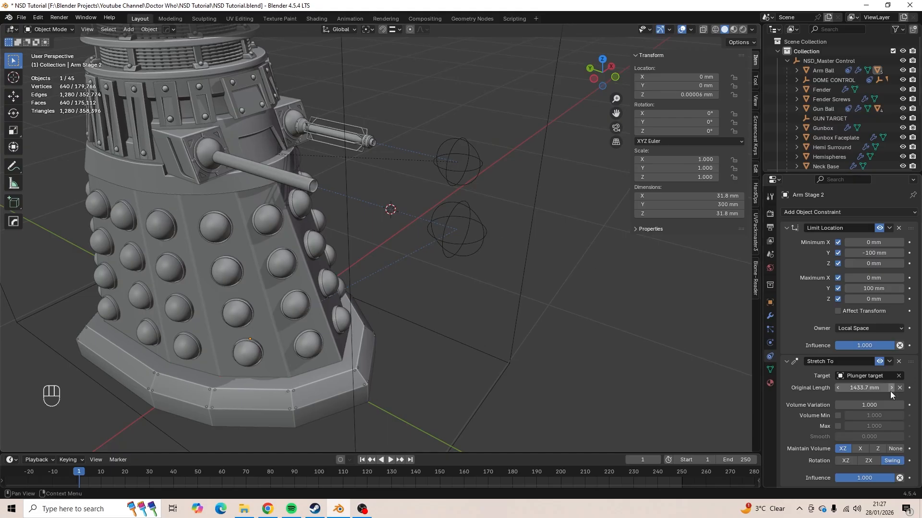
pyautogui.click(899, 361)
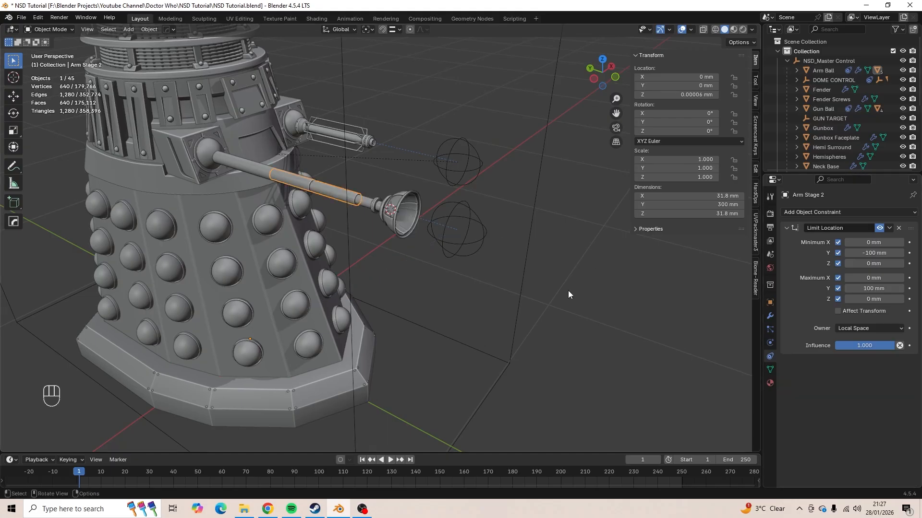
# - Test whether the Plunger target follows the rig by moving the NSD_Master Control empty, cancelling the move
pyautogui.click(585, 288)
pyautogui.moveTo(578, 290); pyautogui.dragTo(531, 301, button='middle')
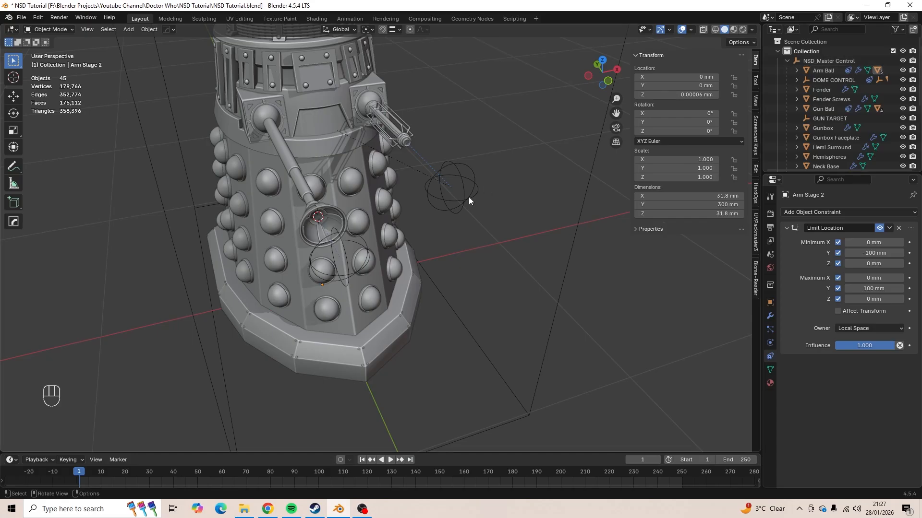
pyautogui.click(362, 242)
pyautogui.moveTo(362, 242); pyautogui.dragTo(455, 209, button='middle')
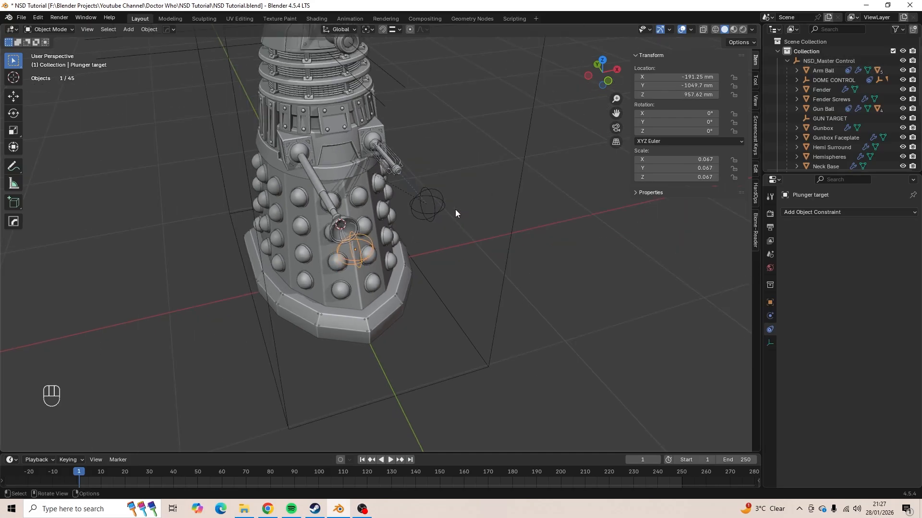
pyautogui.click(516, 189)
pyautogui.press('g')
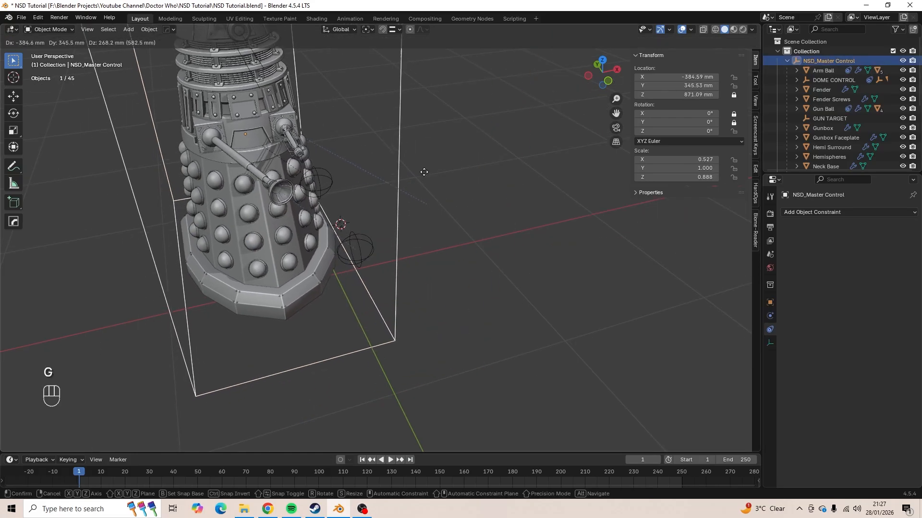
pyautogui.press('Escape')
# - Parent the Plunger target to the NSD_Master Control empty using Object (Keep Transform)
pyautogui.click(369, 244)
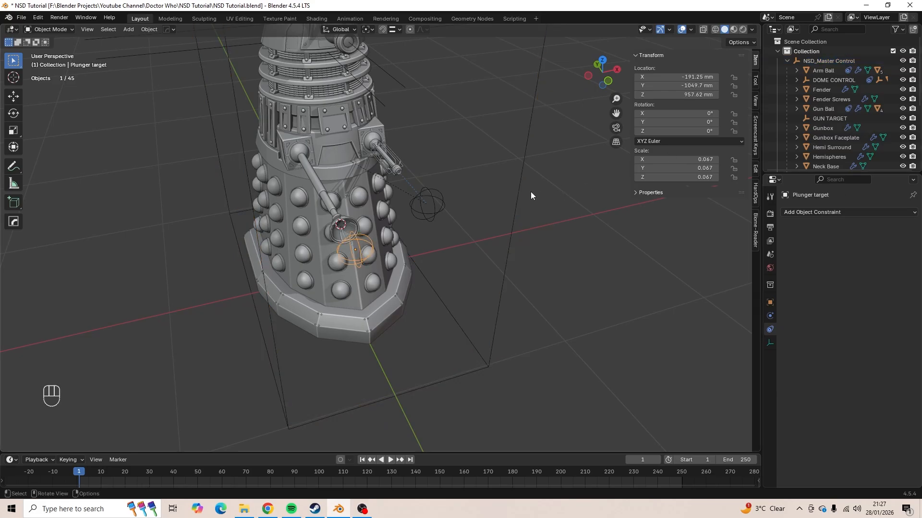
pyautogui.keyDown('shift'); pyautogui.click(520, 179); pyautogui.keyUp('shift')
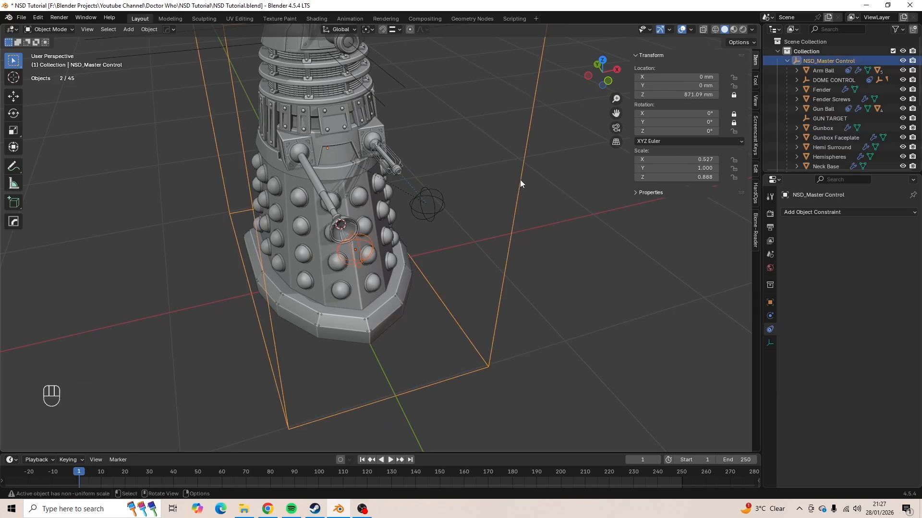
pyautogui.moveTo(520, 180); pyautogui.dragTo(540, 187, button='middle')
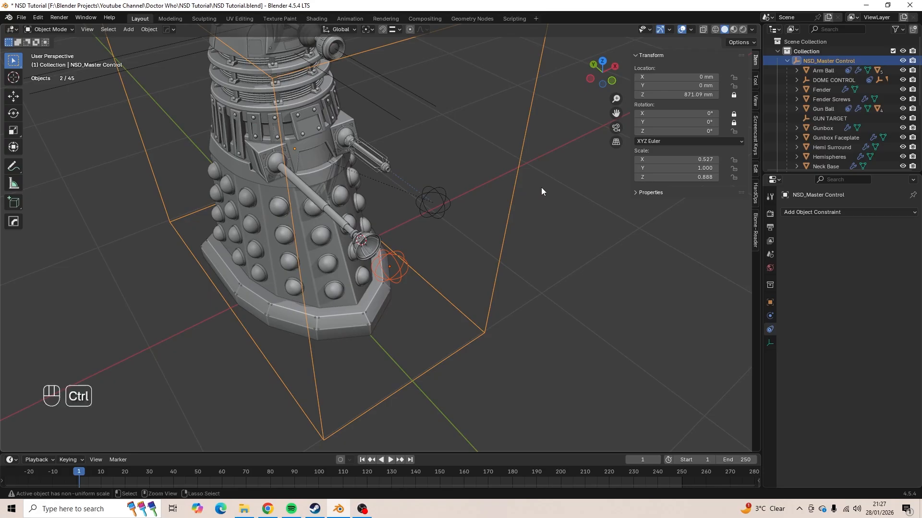
pyautogui.hotkey('ctrl', 'p')
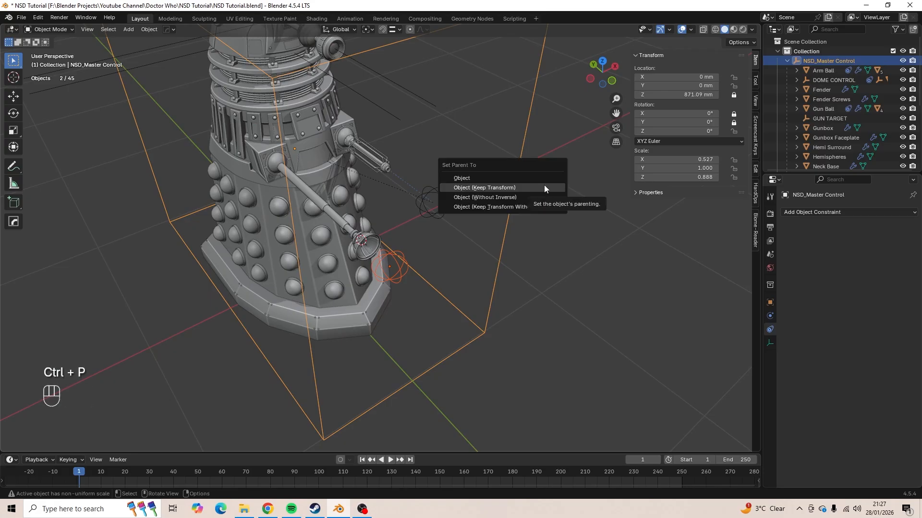
pyautogui.click(538, 187)
pyautogui.click(562, 212)
# - Test the parented rig by moving the NSD_Master Control empty forward along the global Y axis
pyautogui.moveTo(563, 211); pyautogui.dragTo(490, 200, button='middle')
pyautogui.scroll(-3, 477, 189)
pyautogui.click(503, 201)
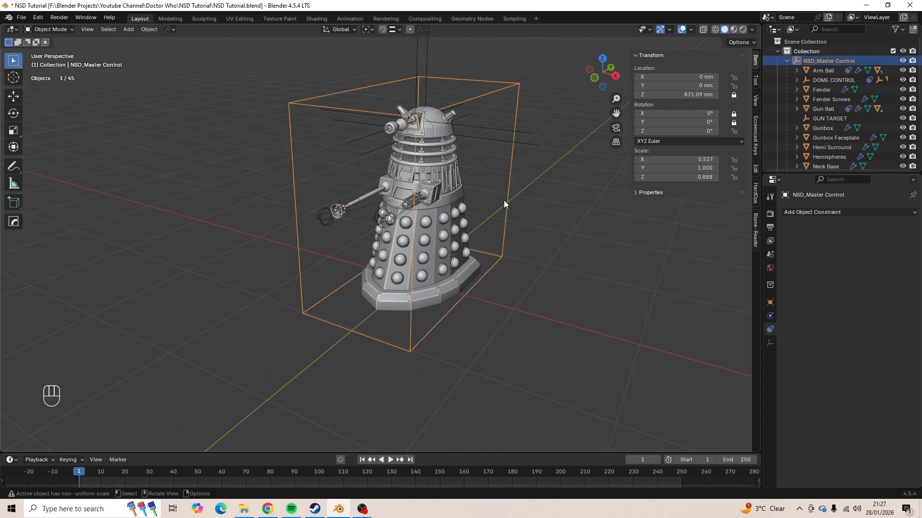
pyautogui.press('g')
pyautogui.press('y')
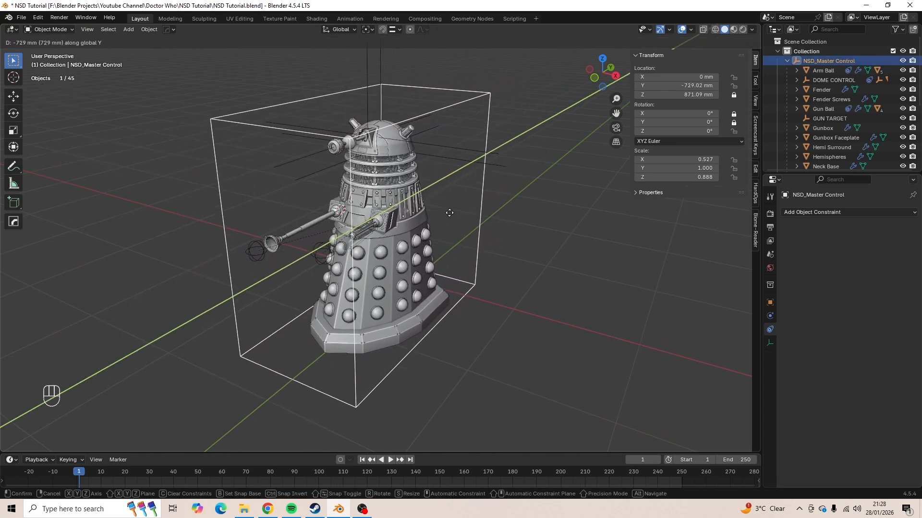
# - Test the gun and arm by moving the GUN TARGET about 353 mm along X and the Plunger target about 393 mm up Z
pyautogui.click(285, 277)
pyautogui.press('g')
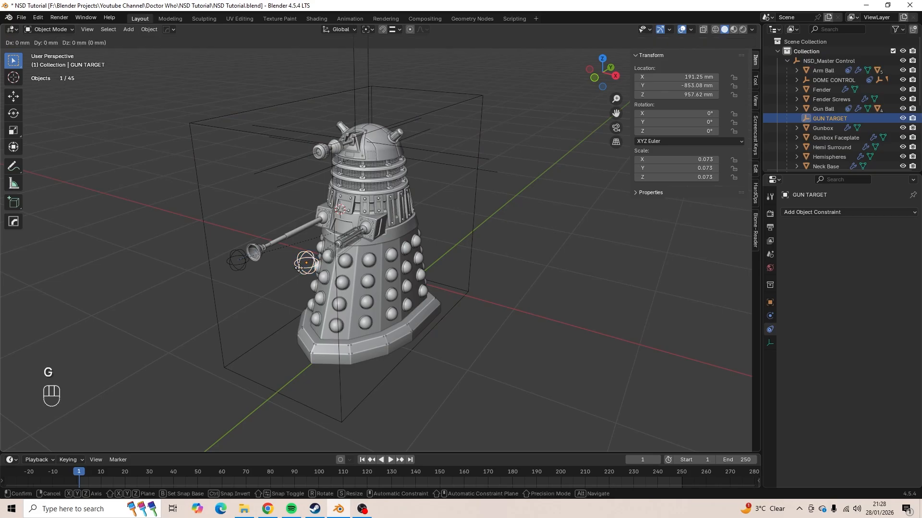
pyautogui.press('x')
pyautogui.click(347, 282)
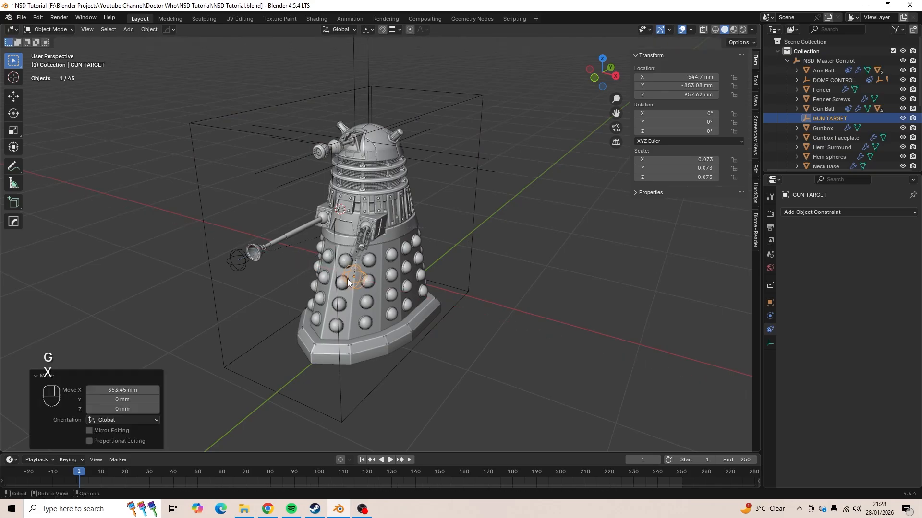
pyautogui.click(244, 261)
pyautogui.press('g')
pyautogui.press('z')
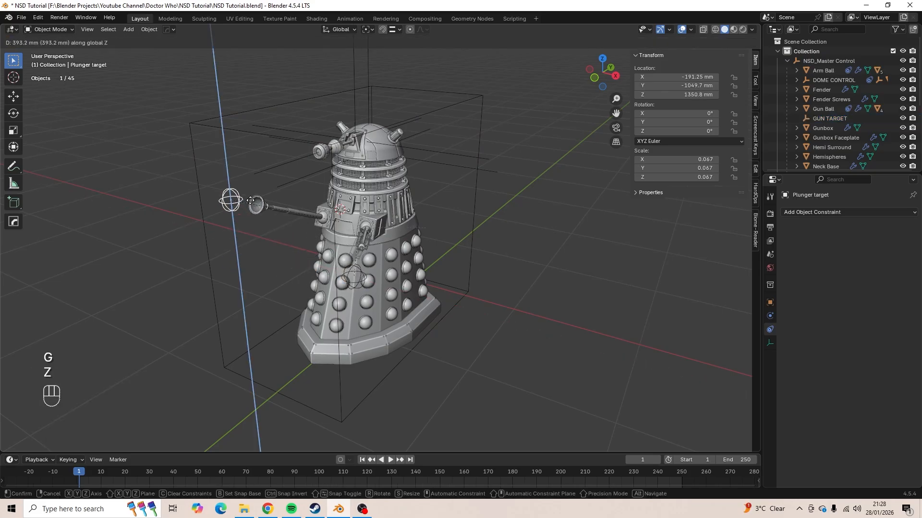
pyautogui.click(250, 200)
# - Test the eyestalk by rotating the EYE TILT empty about 36.6° in the view plane
pyautogui.click(443, 152)
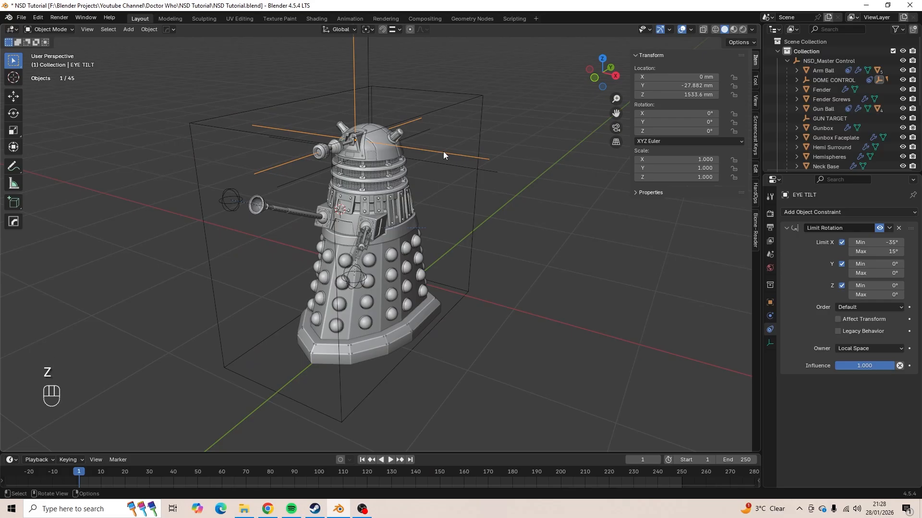
pyautogui.keyDown('shift'); pyautogui.moveTo(408, 157); pyautogui.dragTo(429, 197, button='middle'); pyautogui.keyUp('shift')
pyautogui.press('r')
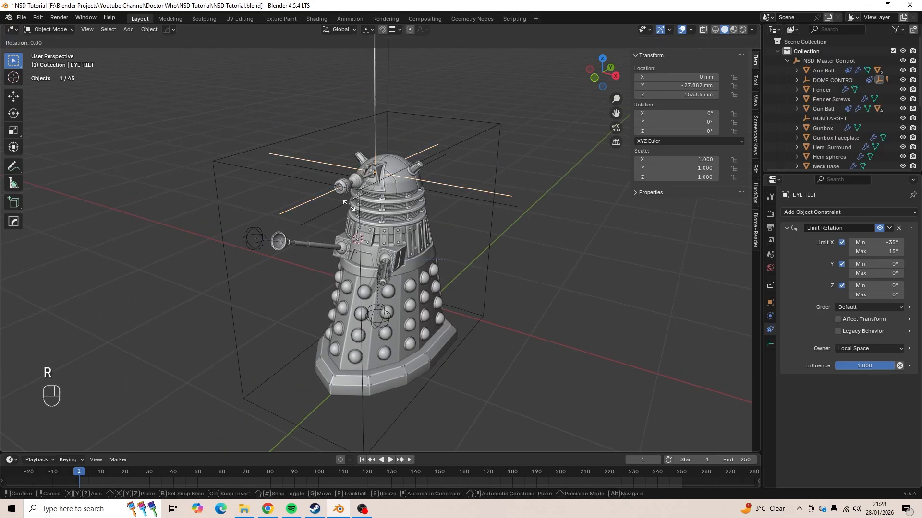
pyautogui.click(388, 195)
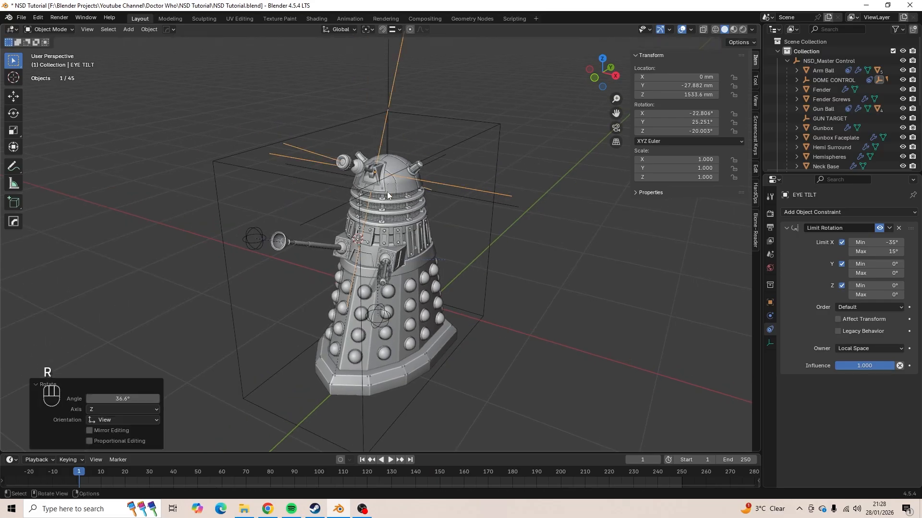
# - Test the dome by rotating the DOME CONTROL empty about 45.5° around the Z axis and inspect the pose
pyautogui.click(444, 195)
pyautogui.press('r')
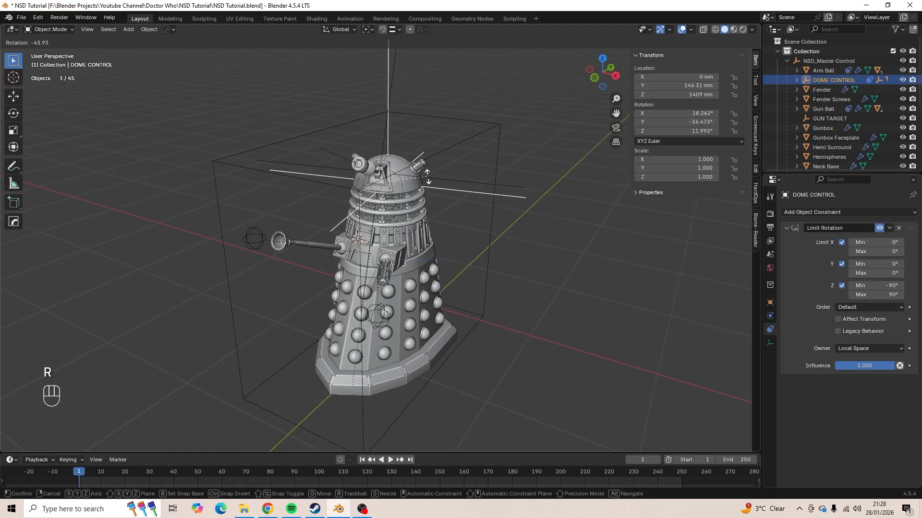
pyautogui.press('Escape')
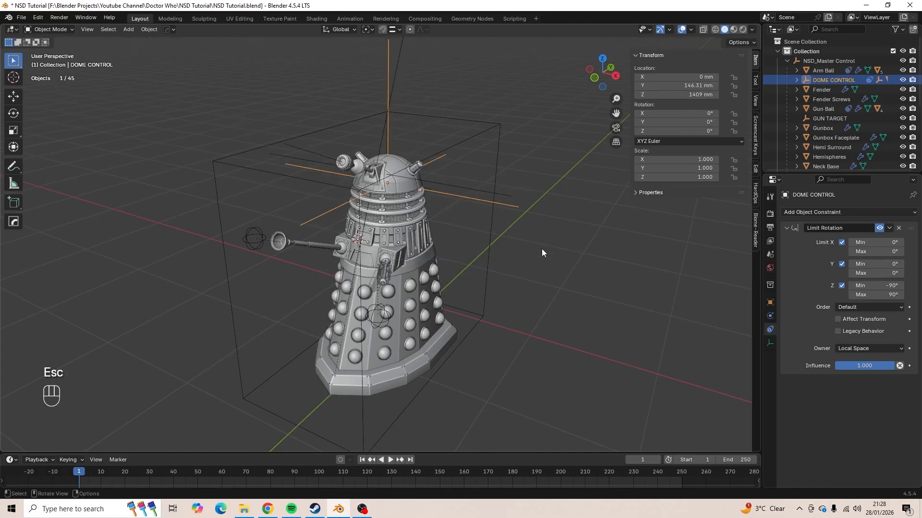
pyautogui.press('r')
pyautogui.press('z')
pyautogui.click(528, 125)
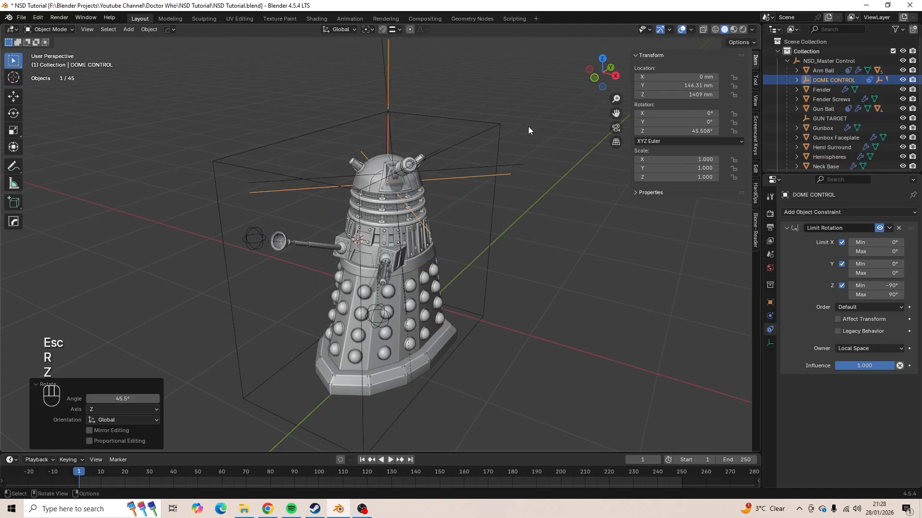
pyautogui.moveTo(541, 214); pyautogui.dragTo(487, 262, button='middle')
pyautogui.scroll(3, 549, 245)
pyautogui.scroll(-3, 559, 228)
pyautogui.scroll(3, 581, 237)
pyautogui.scroll(-3, 581, 238)
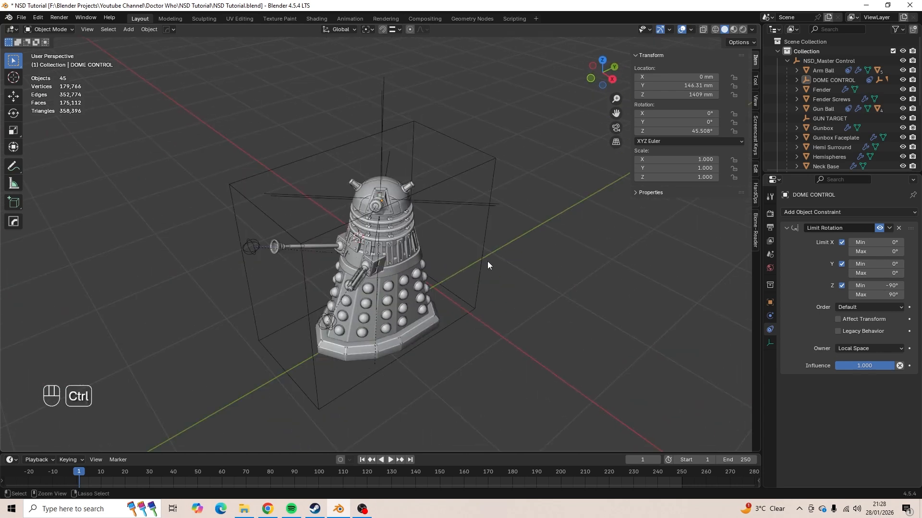
# - Undo the test rotations of the dome and eyestalk and the test moves of both targets and the master control
pyautogui.hotkey('ctrl', 'z')
pyautogui.hotkey('ctrl', 'z')
pyautogui.hotkey('ctrl', 'z')
pyautogui.hotkey('ctrl', 'z')
pyautogui.hotkey('ctrl', 'z')
pyautogui.hotkey('ctrl', 'z')
pyautogui.hotkey('ctrl', 'z')
pyautogui.hotkey('ctrl', 'z')
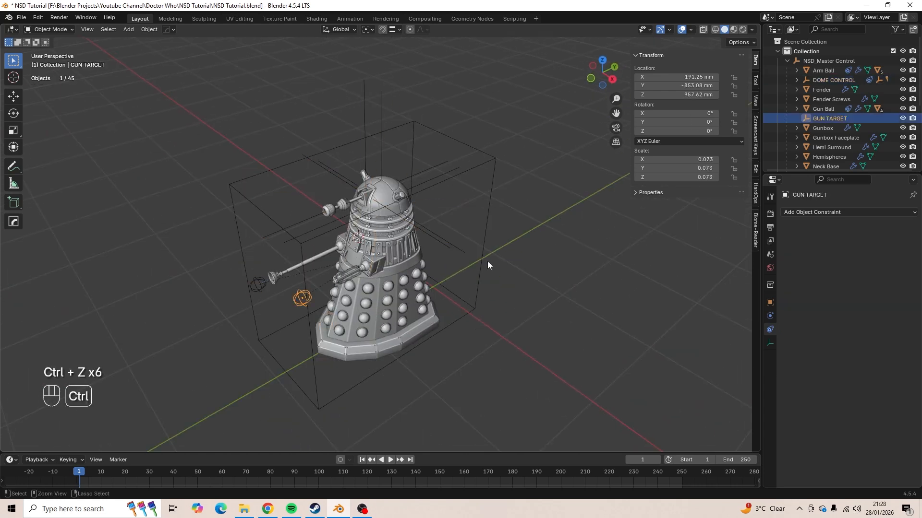
pyautogui.moveTo(487, 262)
pyautogui.mouseDown(button='middle')
pyautogui.moveTo(570, 231)
pyautogui.moveTo(497, 256)
pyautogui.mouseUp(button='middle')
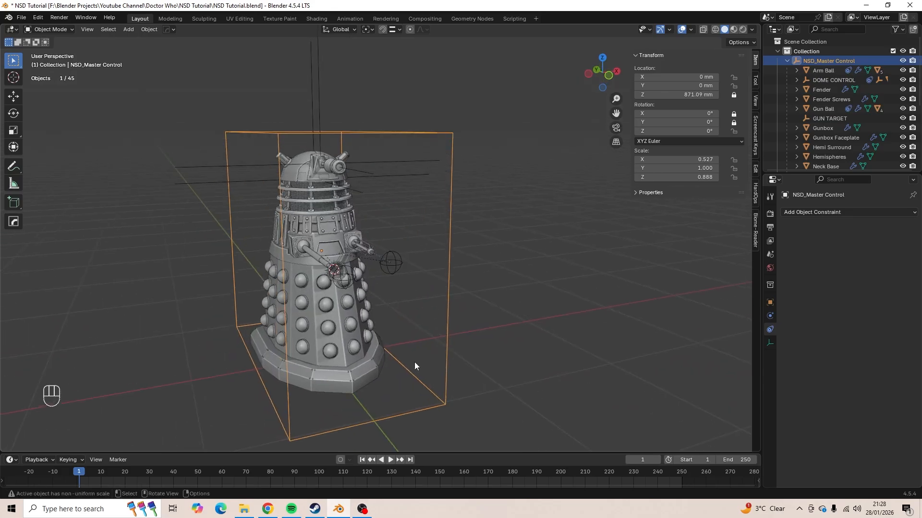
pyautogui.moveTo(414, 365); pyautogui.dragTo(378, 334, button='middle')
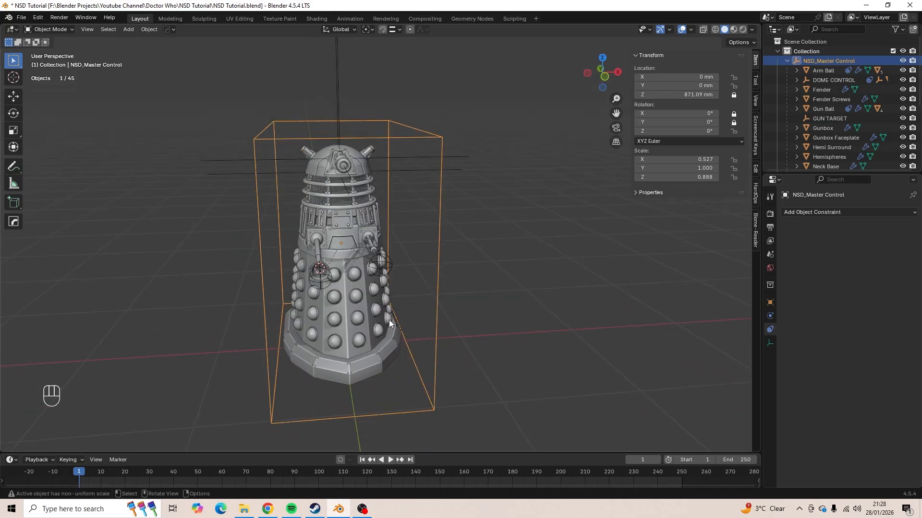
pyautogui.click(365, 512)
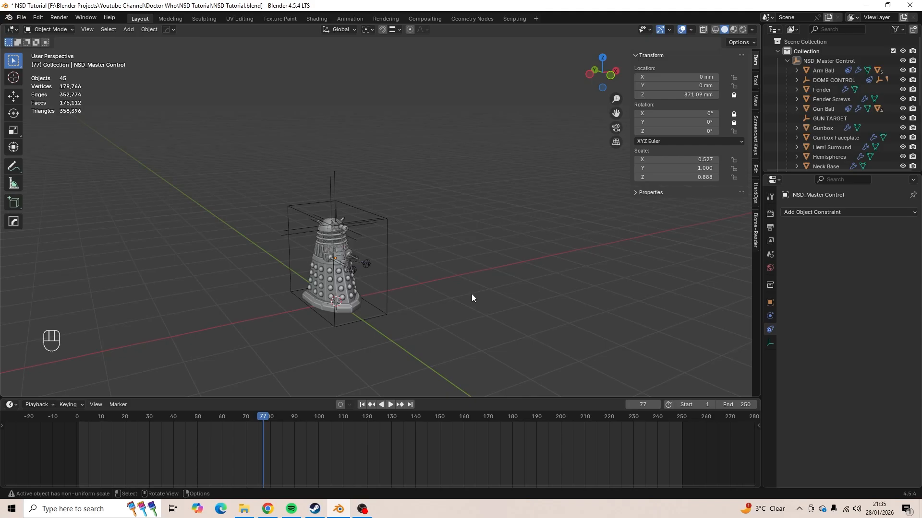
# - Enlarge the timeline, fit the full frame range in it, and return to frame 1
pyautogui.keyDown('shift'); pyautogui.moveTo(453, 301); pyautogui.dragTo(436, 275, button='middle'); pyautogui.keyUp('shift')
pyautogui.scroll(2, 436, 277)
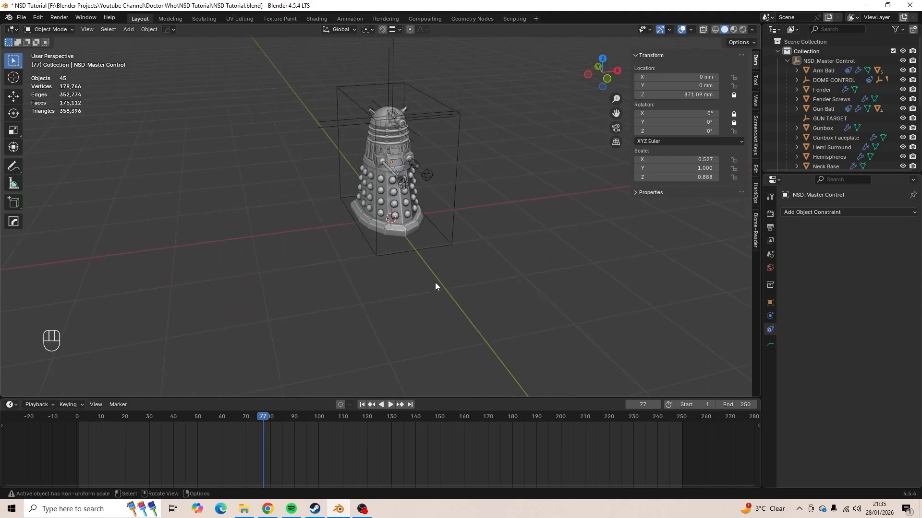
pyautogui.scroll(1, 435, 283)
pyautogui.scroll(-2, 433, 284)
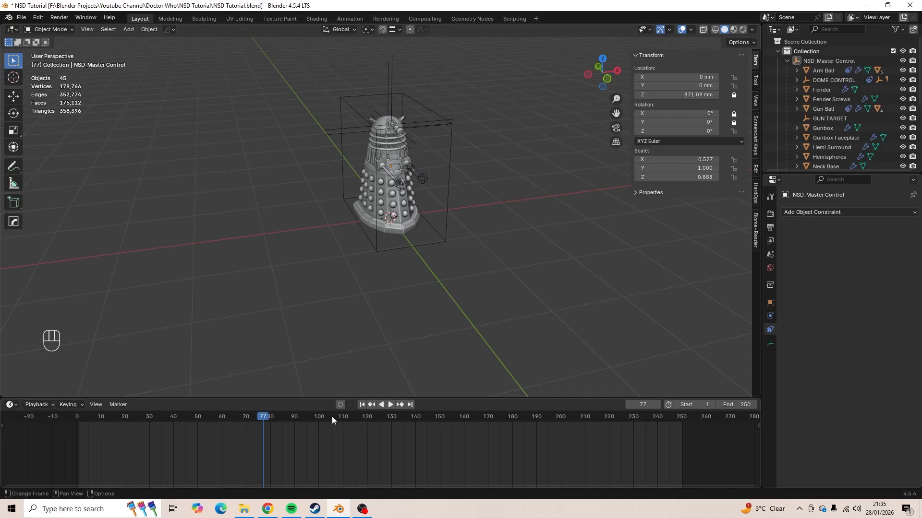
pyautogui.moveTo(301, 398); pyautogui.dragTo(315, 330)
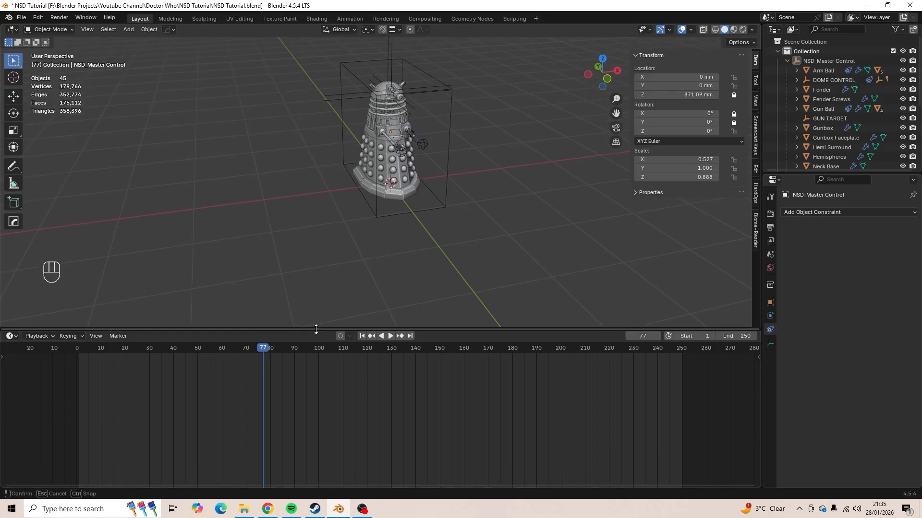
pyautogui.press('Home')
pyautogui.scroll(-1, 349, 361)
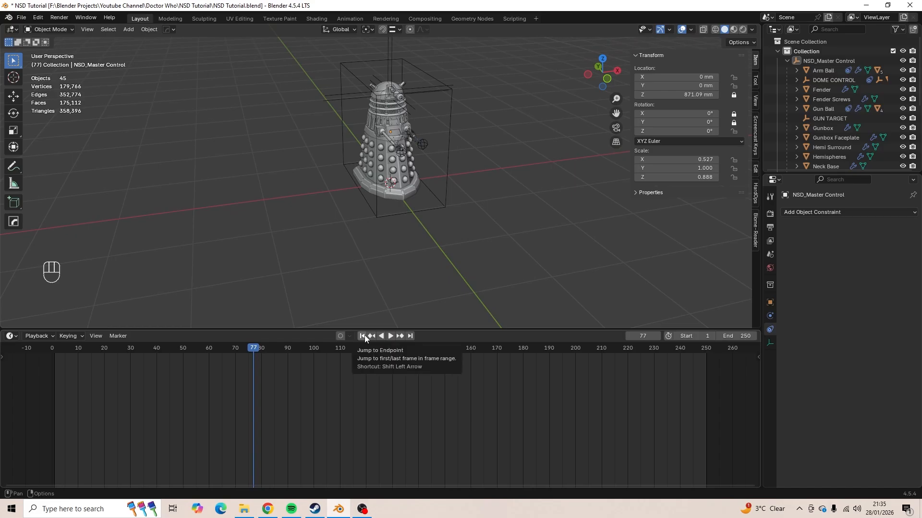
pyautogui.click(363, 336)
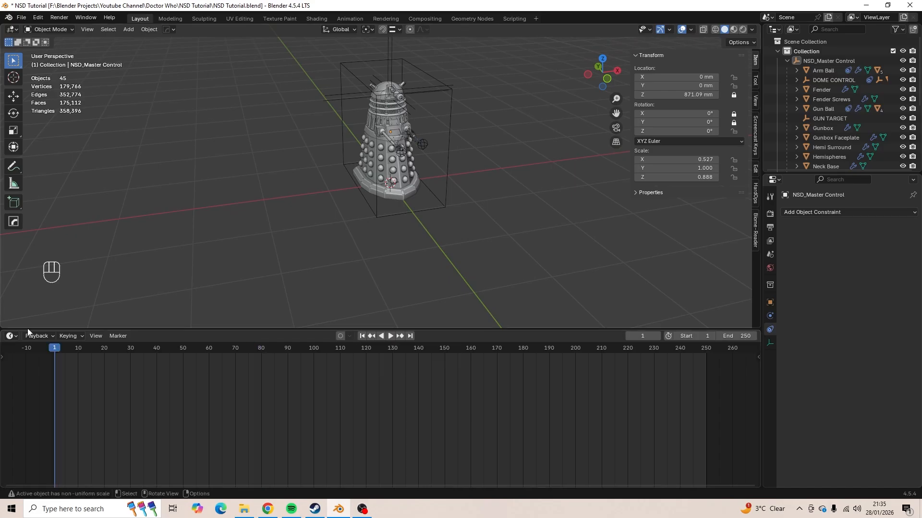
# - Reset the 3D cursor to the world origin and add a Path curve there
pyautogui.moveTo(252, 279); pyautogui.dragTo(435, 200, button='middle')
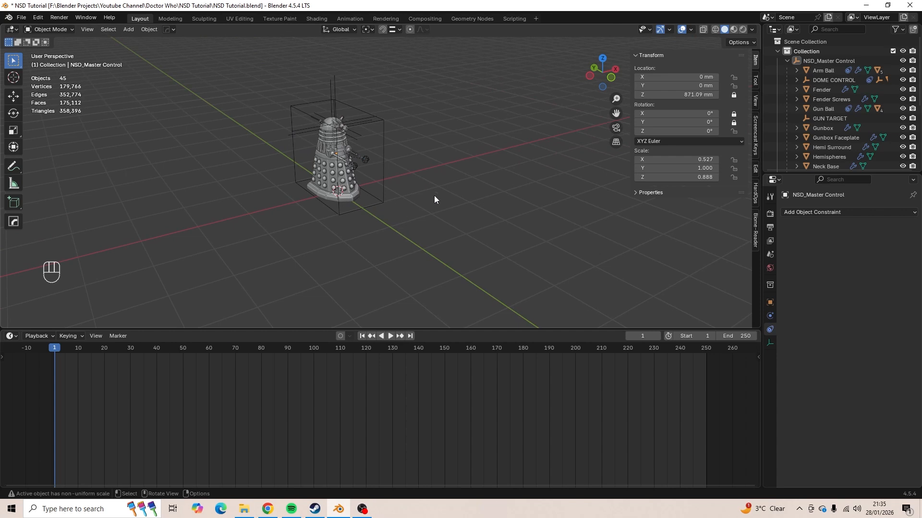
pyautogui.hotkey('shift', 's')
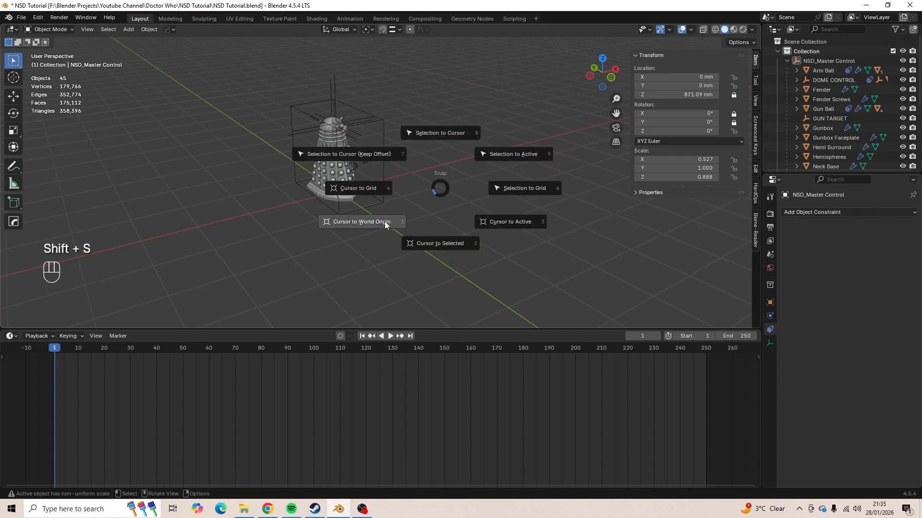
pyautogui.click(384, 222)
pyautogui.moveTo(395, 202)
pyautogui.mouseDown(button='middle')
pyautogui.moveTo(405, 177)
pyautogui.moveTo(409, 212)
pyautogui.mouseUp(button='middle')
pyautogui.hotkey('shift', 'a')
pyautogui.moveTo(409, 211)
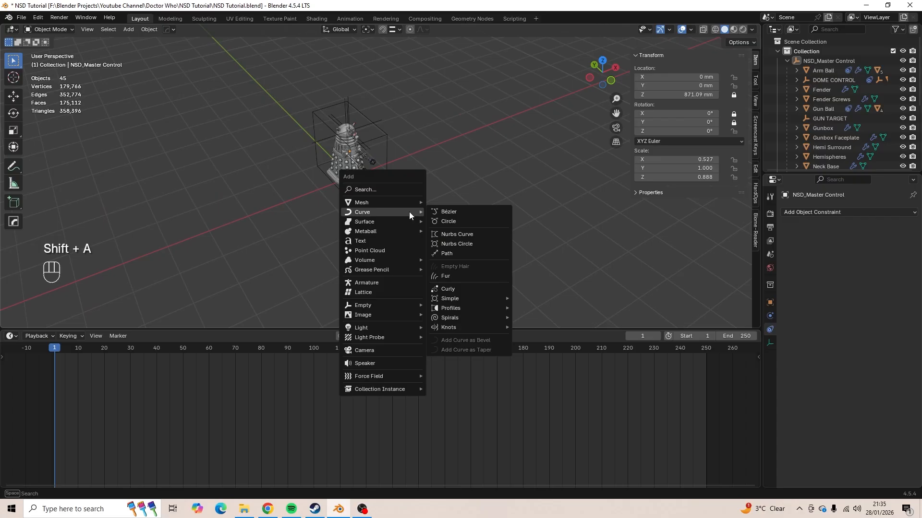
pyautogui.click(482, 252)
# - Enter Edit Mode on the path and adjust the overlay length of its curve normals
pyautogui.scroll(3, 333, 197)
pyautogui.keyDown('shift'); pyautogui.moveTo(330, 197); pyautogui.dragTo(360, 210, button='middle'); pyautogui.keyUp('shift')
pyautogui.press('Tab')
pyautogui.scroll(4, 317, 247)
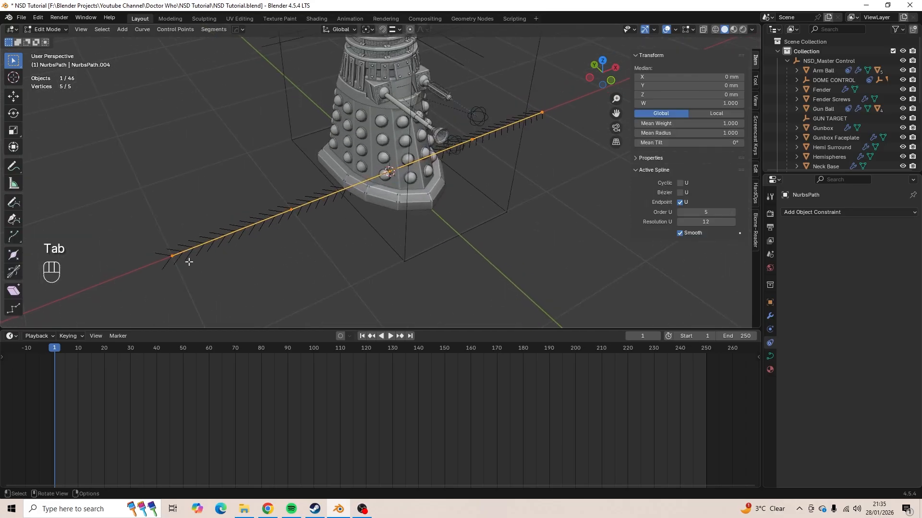
pyautogui.scroll(-3, 187, 251)
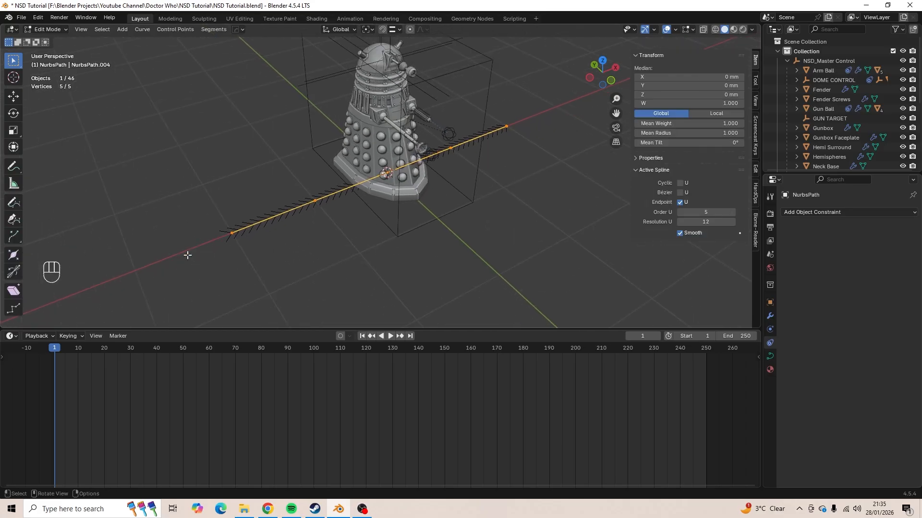
pyautogui.click(693, 29)
pyautogui.moveTo(660, 71)
pyautogui.mouseDown()
pyautogui.moveTo(672, 71)
pyautogui.moveTo(641, 72)
pyautogui.mouseUp()
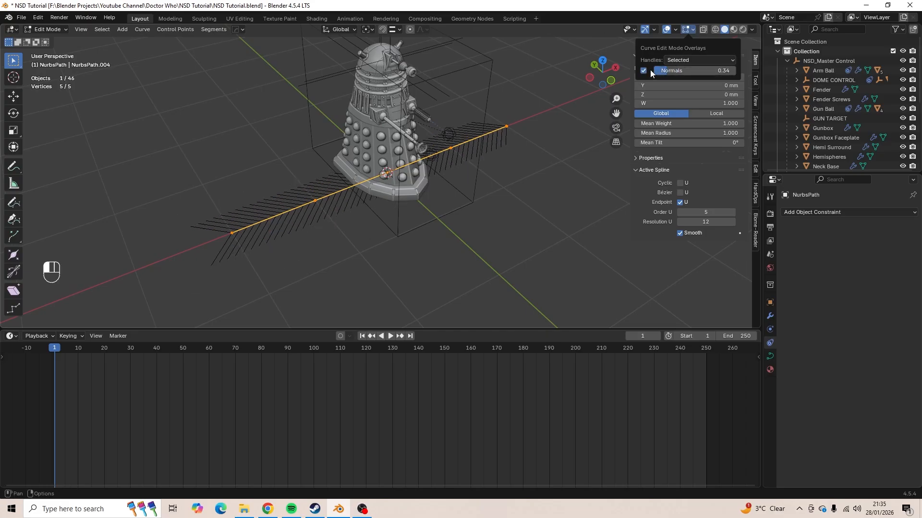
pyautogui.click(691, 61)
pyautogui.click(690, 60)
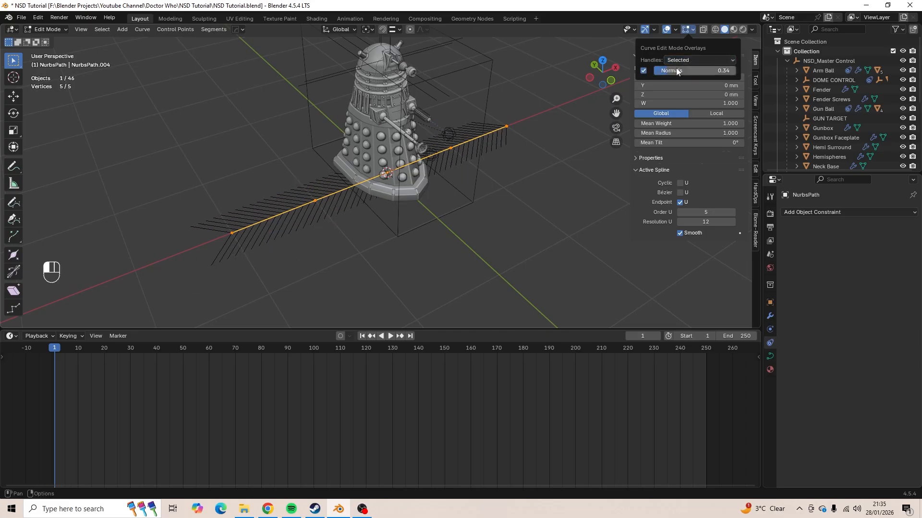
pyautogui.moveTo(666, 71); pyautogui.dragTo(658, 71)
pyautogui.scroll(-1, 290, 214)
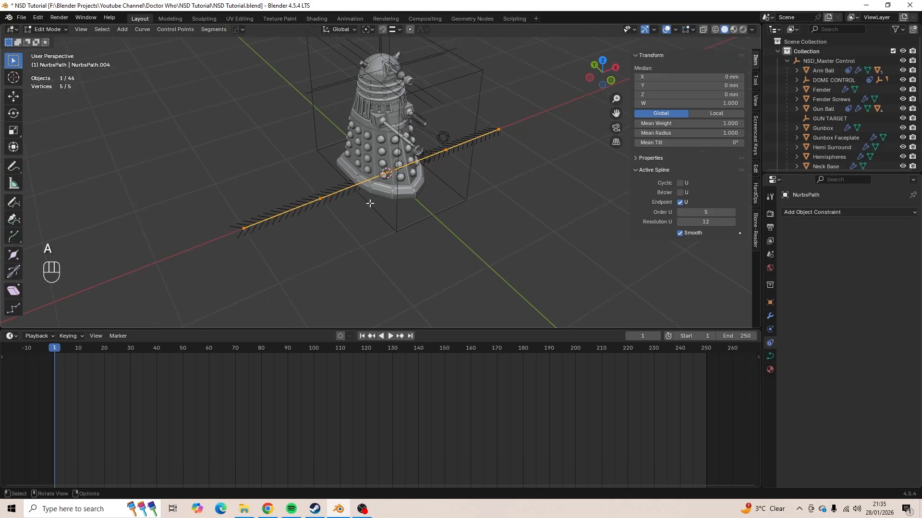
# - Rotate all of the path's control points by -90° around the global Z axis
pyautogui.press('r')
pyautogui.press('z')
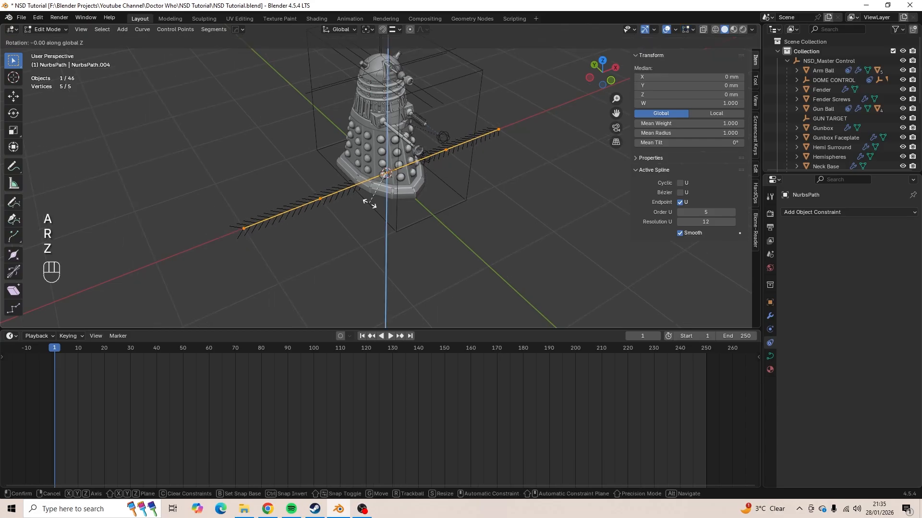
pyautogui.press('KP_Subtract')
pyautogui.press('KP_9')
pyautogui.press('KP_0')
pyautogui.press('KP_Enter')
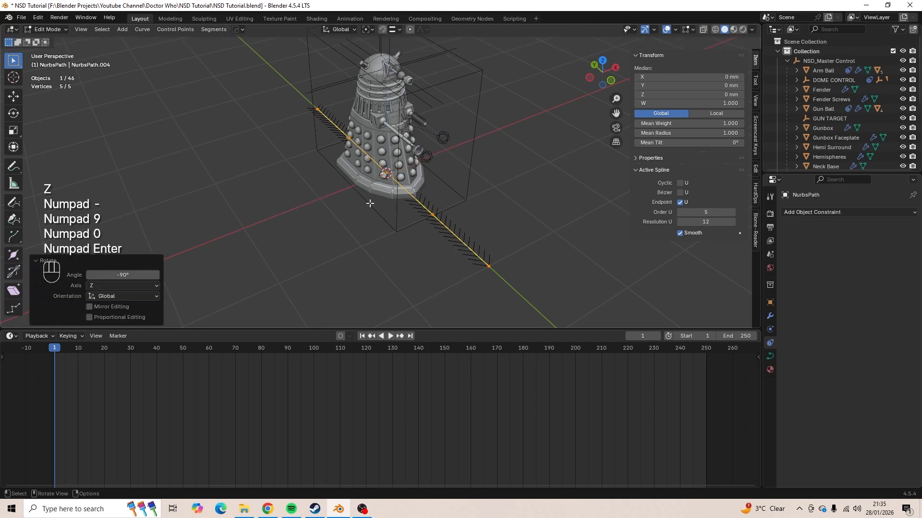
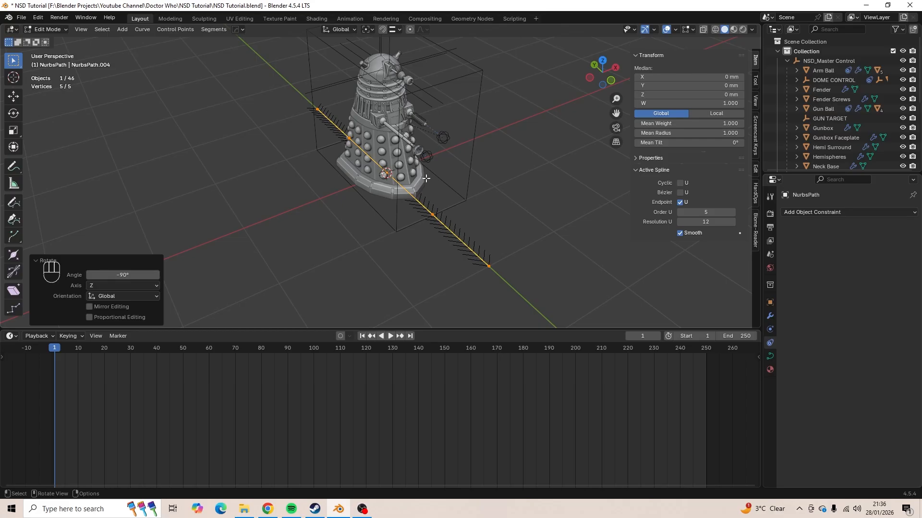
# - Move the whole path about -2551 mm along Y so that it runs out in front of the Dalek
pyautogui.press('g')
pyautogui.press('y')
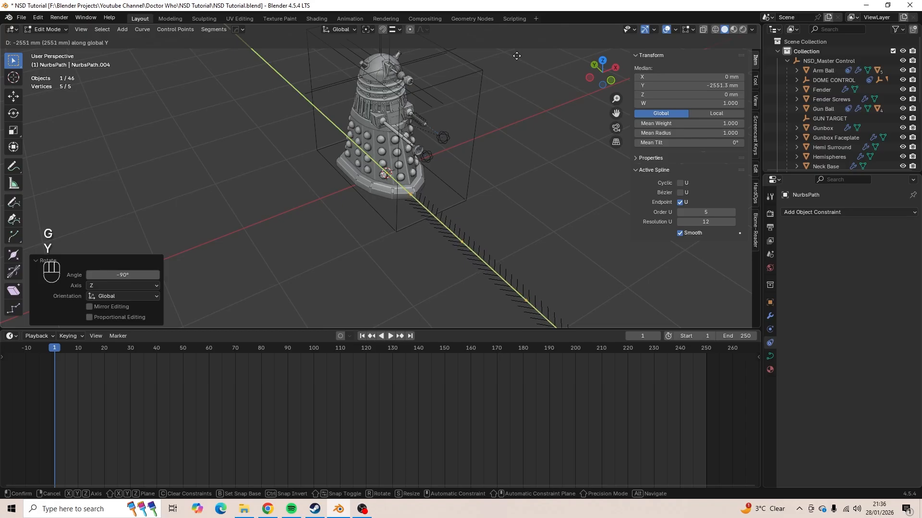
pyautogui.click(514, 288)
# - Select the four path points farthest from the Dalek and move them about -2587 mm along Y to lengthen the path
pyautogui.keyDown('shift'); pyautogui.moveTo(507, 205); pyautogui.dragTo(391, 111, button='middle'); pyautogui.keyUp('shift')
pyautogui.moveTo(364, 95); pyautogui.dragTo(566, 272)
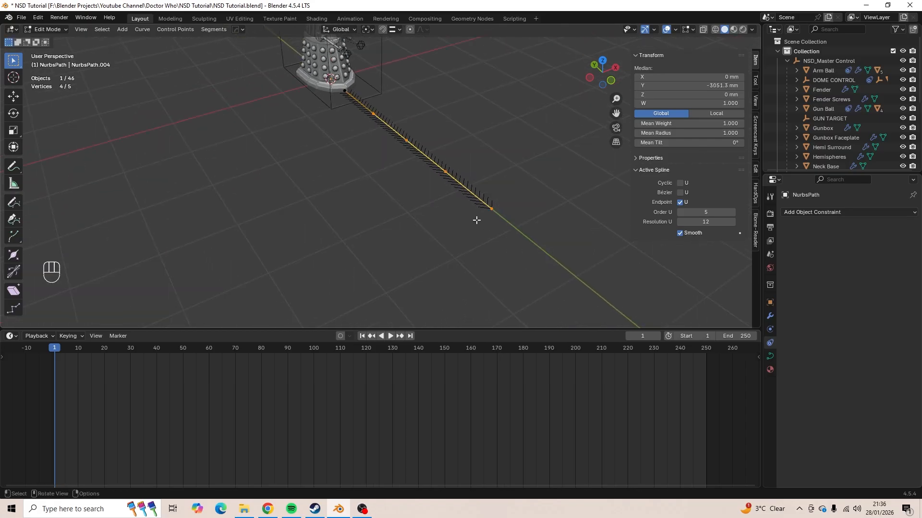
pyautogui.keyDown('shift'); pyautogui.moveTo(475, 218); pyautogui.dragTo(415, 157, button='middle'); pyautogui.keyUp('shift')
pyautogui.press('g')
pyautogui.press('y')
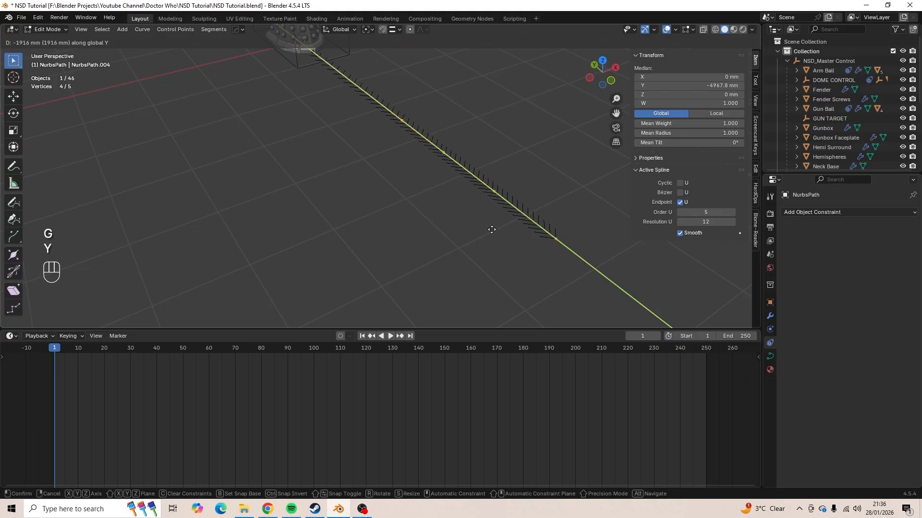
pyautogui.click(520, 260)
# - Move the path's far end point about 4698 mm along X to bend the path, and return to Object Mode
pyautogui.moveTo(519, 259); pyautogui.dragTo(397, 181, button='middle')
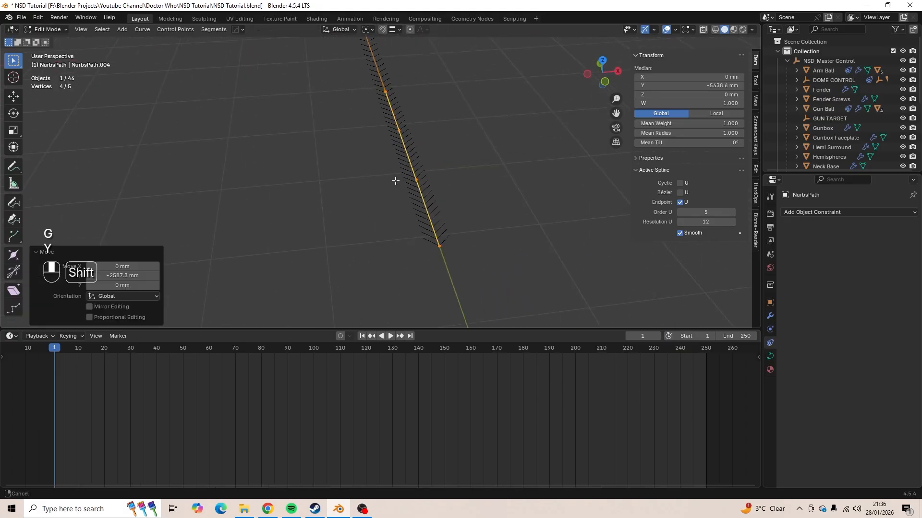
pyautogui.click(441, 248)
pyautogui.moveTo(444, 251); pyautogui.dragTo(448, 202, button='middle')
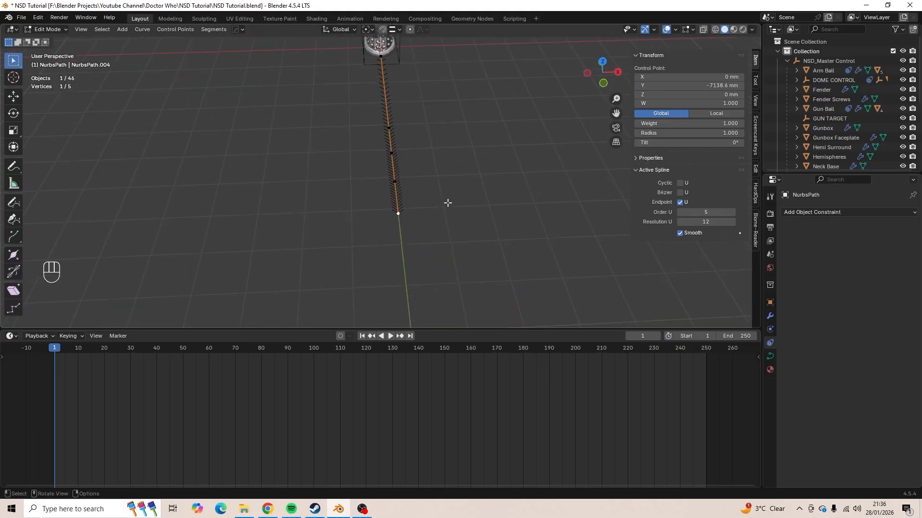
pyautogui.press('g')
pyautogui.press('x')
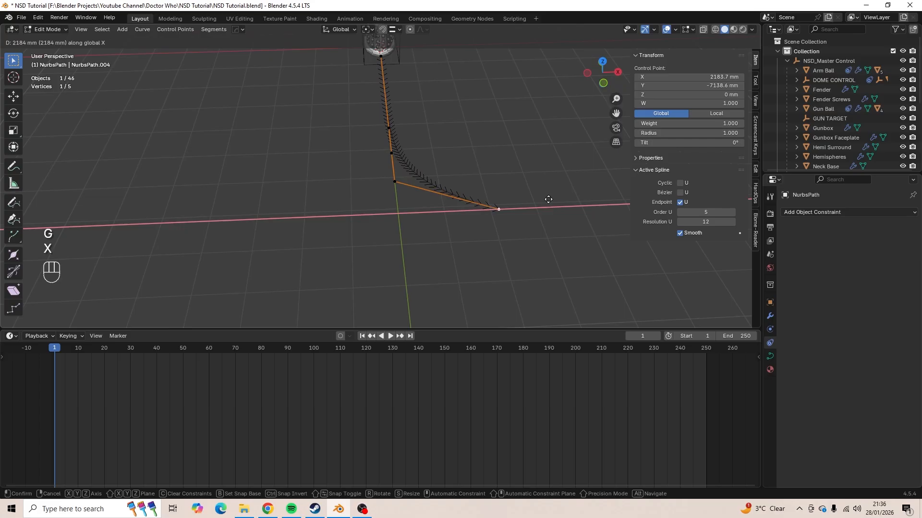
pyautogui.click(662, 191)
pyautogui.moveTo(576, 168); pyautogui.dragTo(402, 230, button='middle')
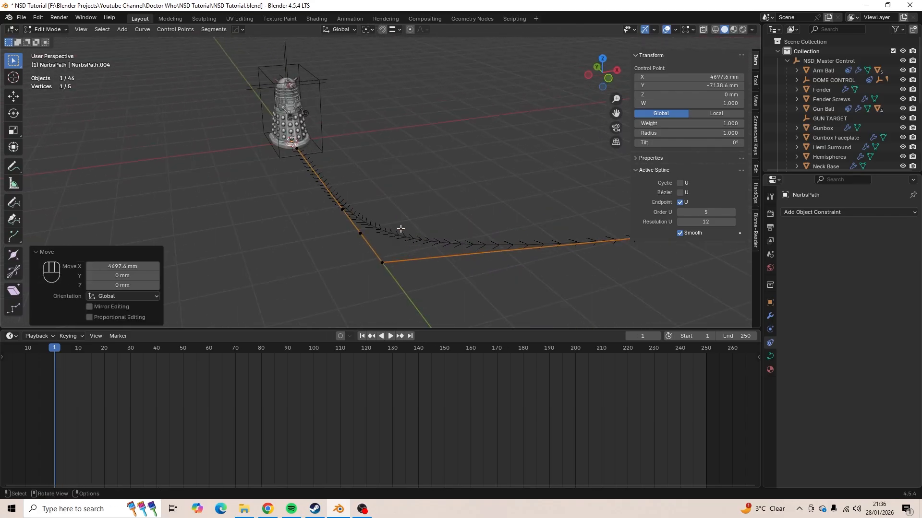
pyautogui.press('Tab')
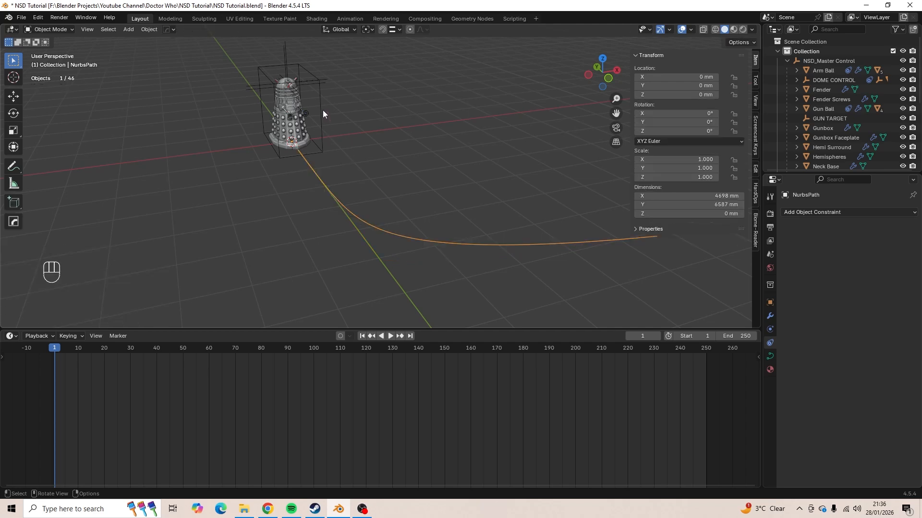
# - Add a Follow Path constraint to the NSD_Master Control with NurbsPath as its target
pyautogui.click(321, 108)
pyautogui.moveTo(357, 172); pyautogui.dragTo(348, 159, button='middle')
pyautogui.click(810, 213)
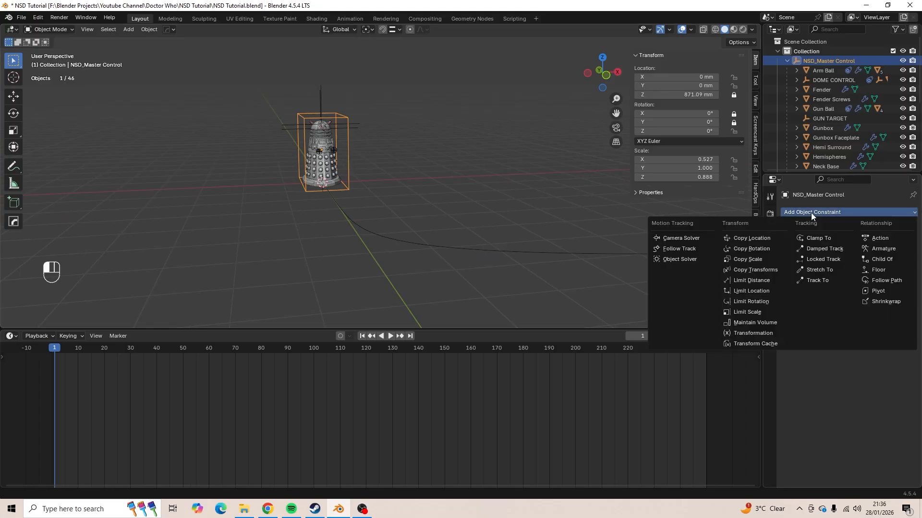
pyautogui.click(887, 281)
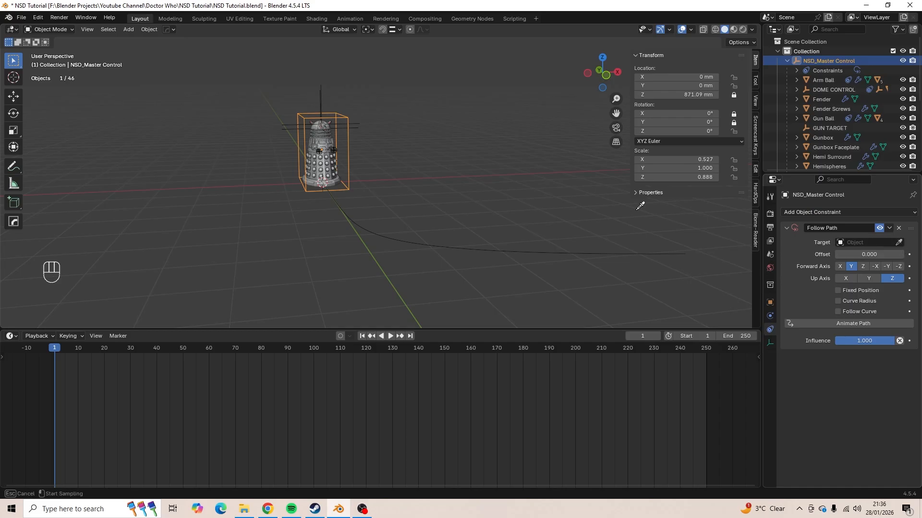
pyautogui.click(584, 252)
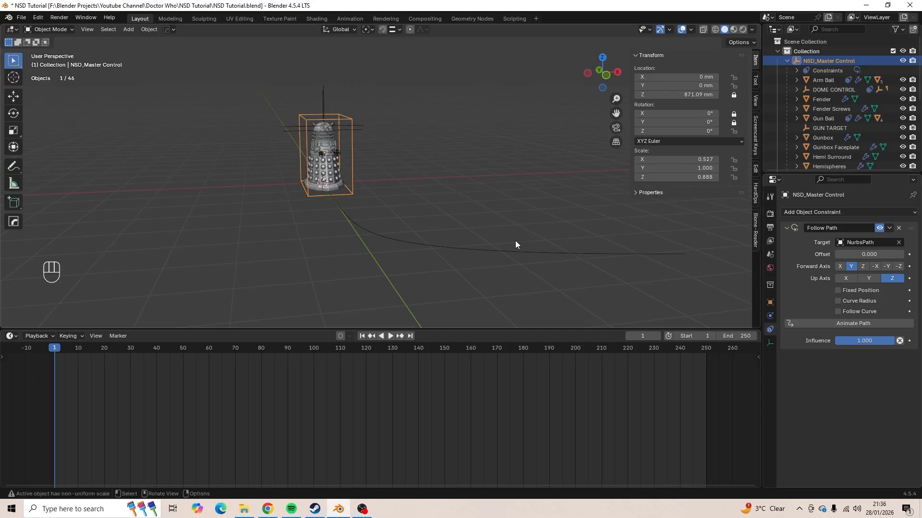
# - Set the Follow Path constraint's forward axis to -Y, enable Follow Curve and animate the path
pyautogui.keyDown('shift'); pyautogui.moveTo(515, 241); pyautogui.dragTo(544, 236, button='middle'); pyautogui.keyUp('shift')
pyautogui.scroll(2, 502, 223)
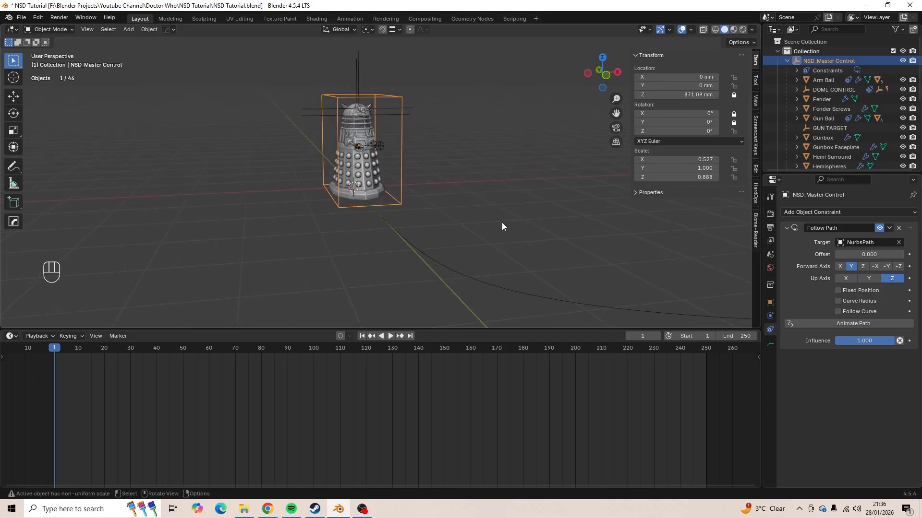
pyautogui.click(889, 269)
pyautogui.keyDown('shift'); pyautogui.moveTo(441, 211); pyautogui.dragTo(386, 181, button='middle'); pyautogui.keyUp('shift')
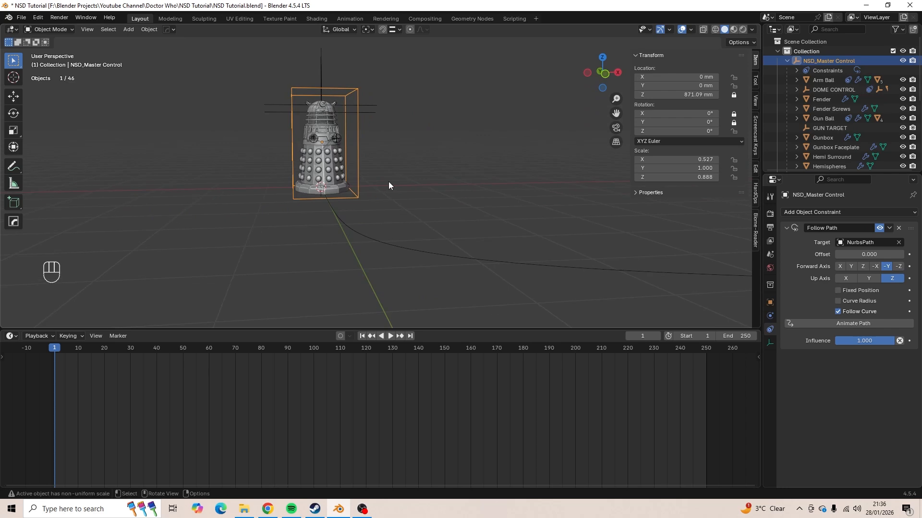
# - Play the animation to check the Dalek's movement along the path, and return to frame 1
pyautogui.press('space')
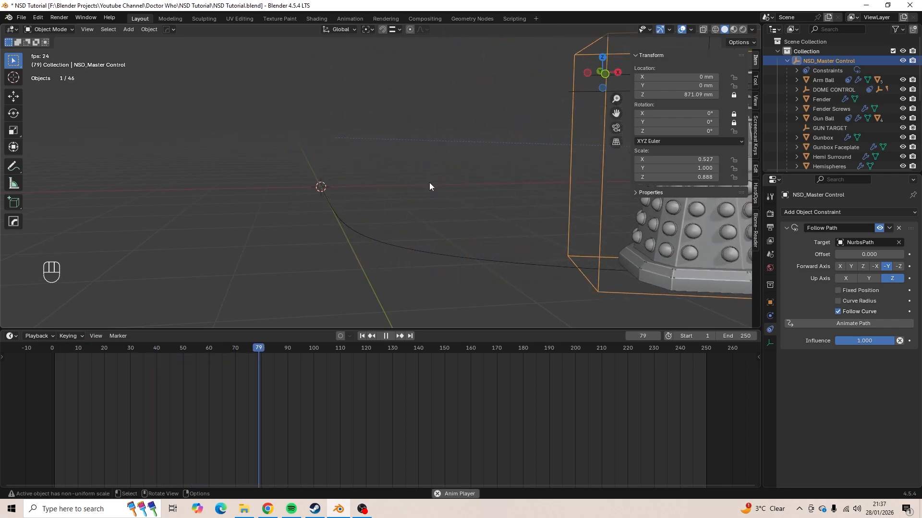
pyautogui.click(365, 336)
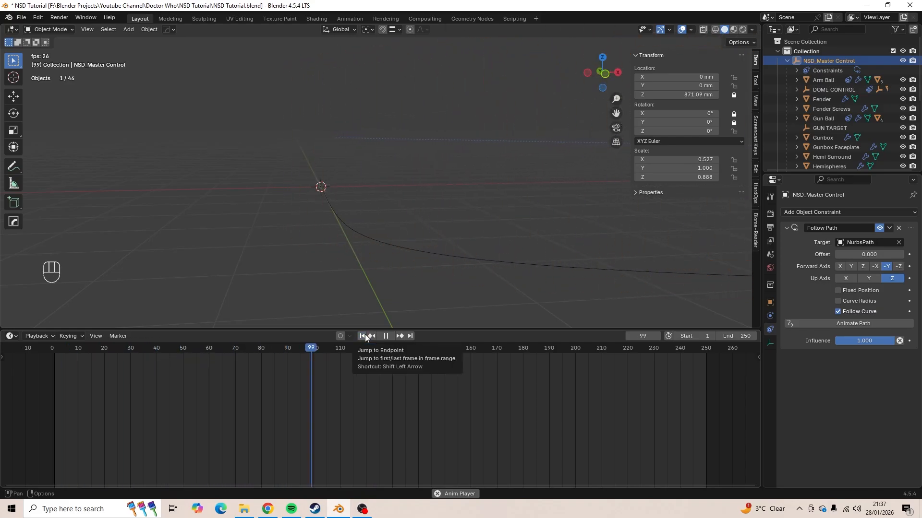
pyautogui.press('space')
pyautogui.click(364, 336)
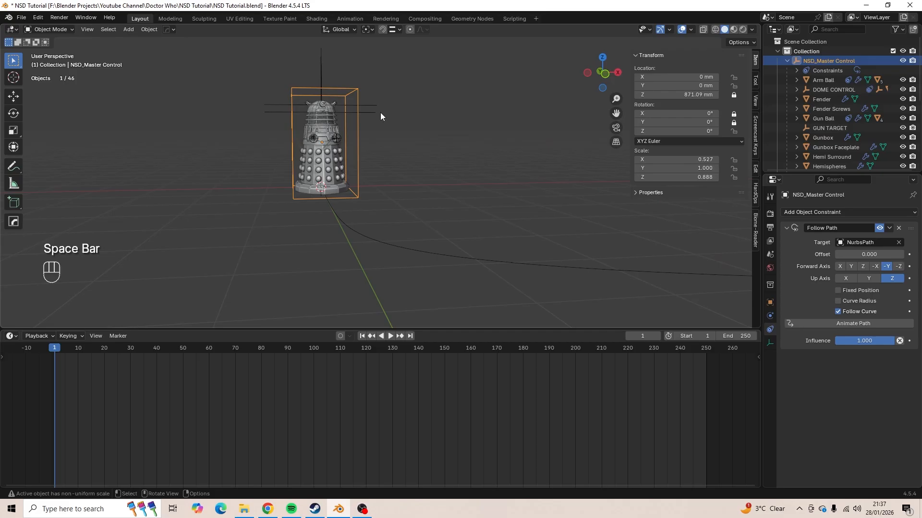
# - Select the NurbsPath curve and expand its Path Animation settings in the curve data properties
pyautogui.click(622, 273)
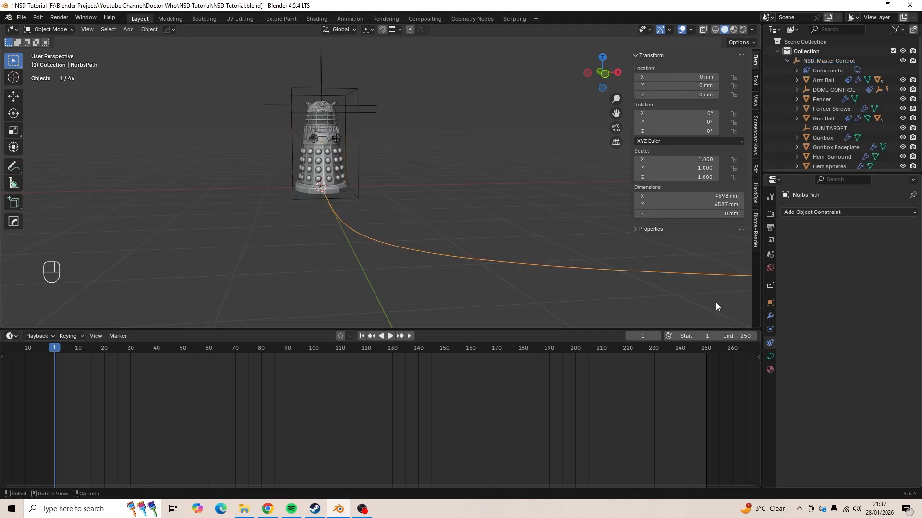
pyautogui.click(770, 357)
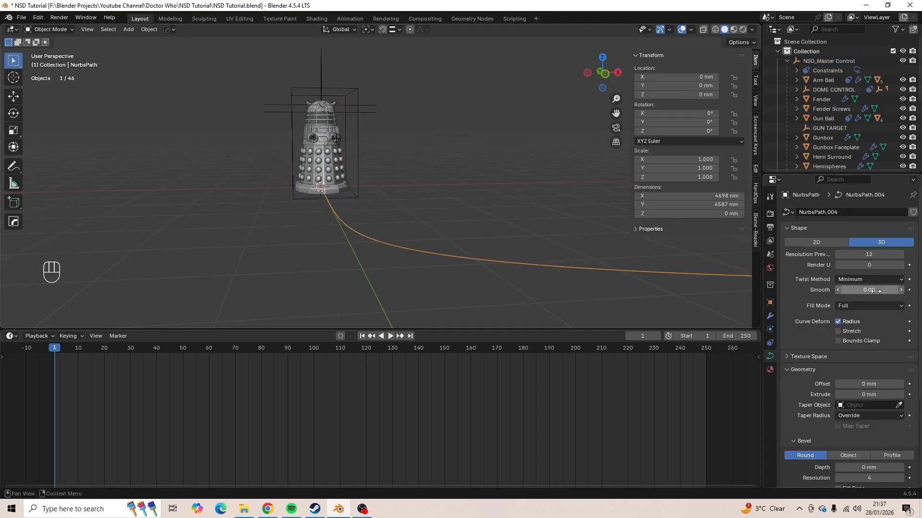
pyautogui.scroll(-5, 871, 312)
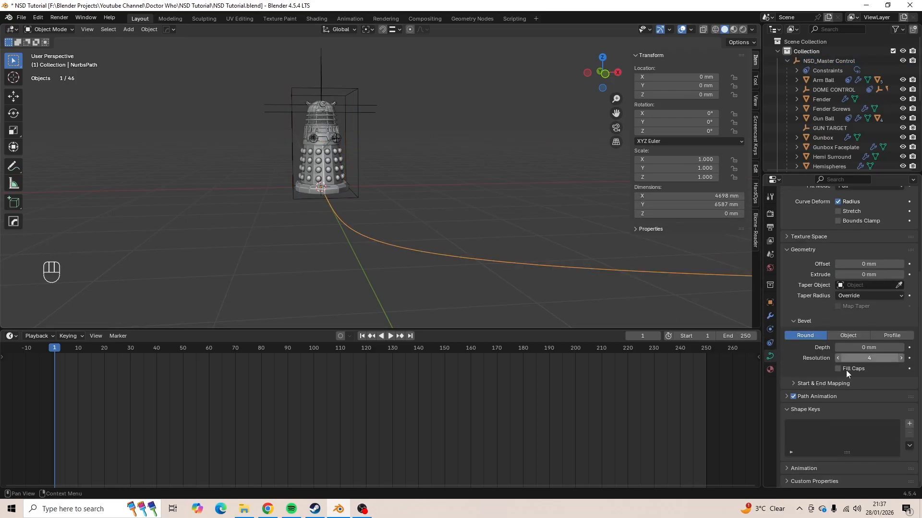
pyautogui.click(785, 397)
pyautogui.scroll(-2, 829, 379)
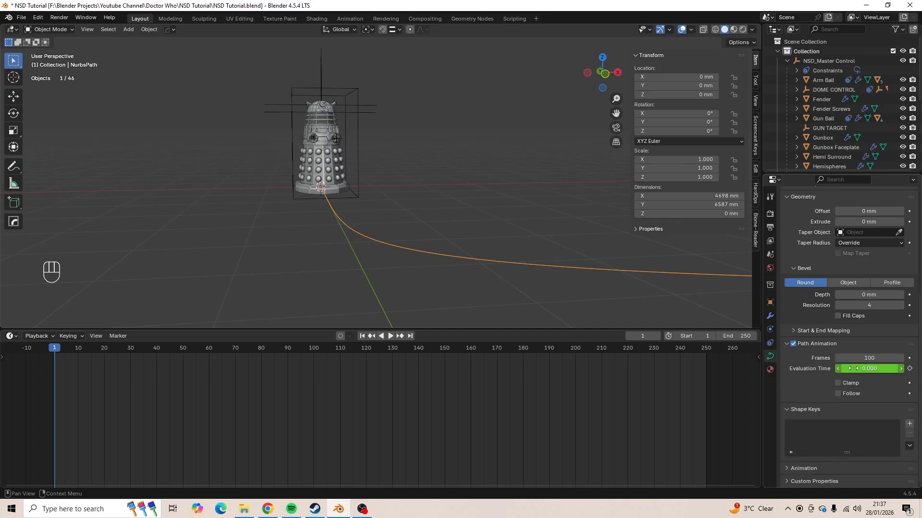
# - Set the path animation length to 500 frames and play the animation to check the Dalek's speed
pyautogui.click(872, 358)
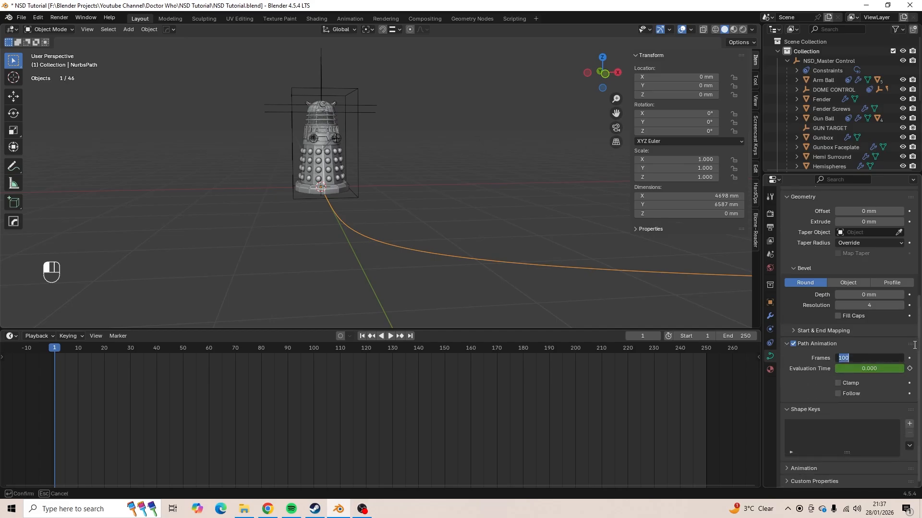
pyautogui.write('500')
pyautogui.press('Return')
pyautogui.press('space')
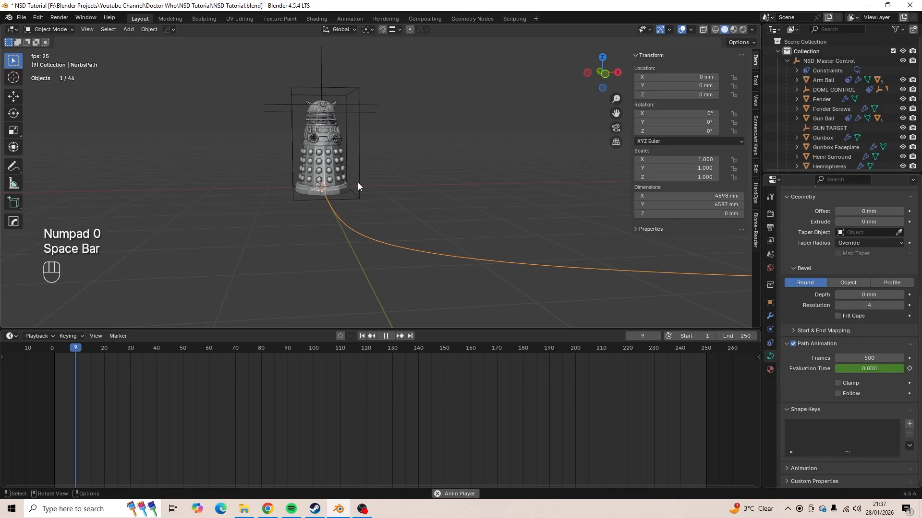
pyautogui.press('space')
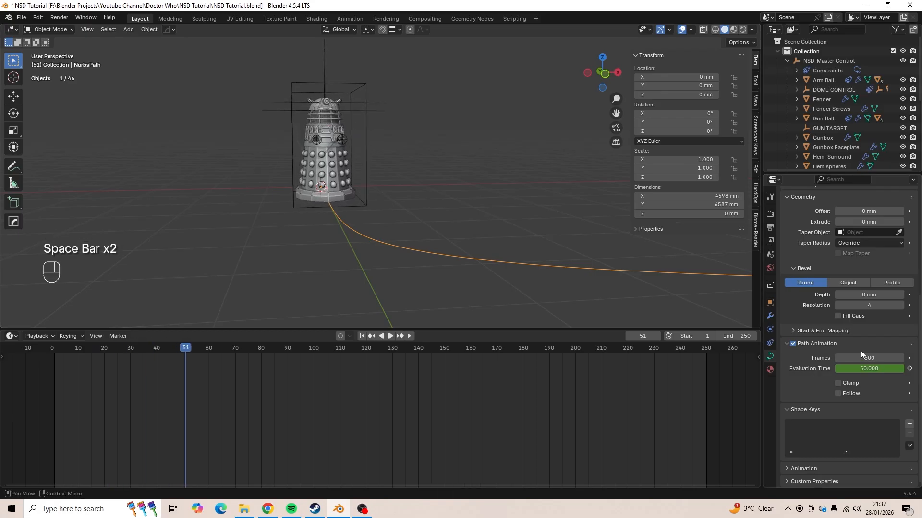
# - Set the path animation length to 250 frames and play the animation to check the Dalek's speed
pyautogui.doubleClick(861, 357)
pyautogui.write('25')
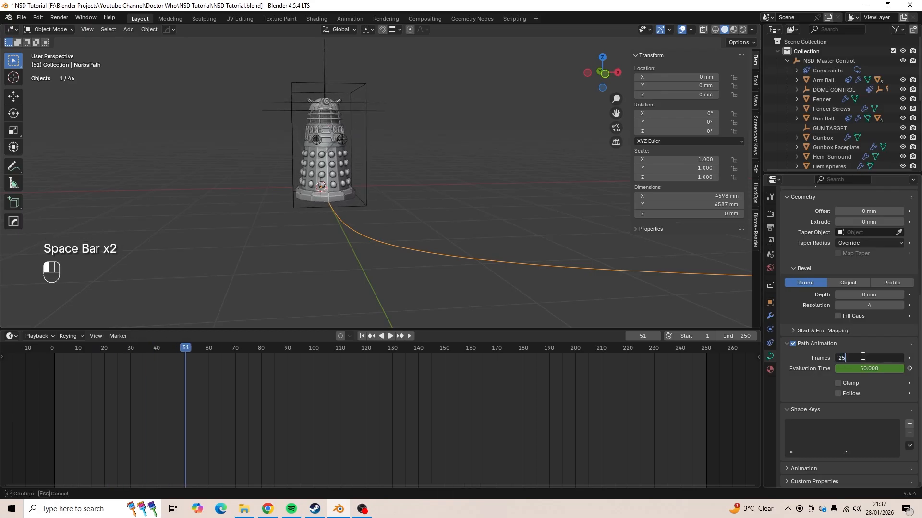
pyautogui.write('0')
pyautogui.press('Return')
pyautogui.press('space')
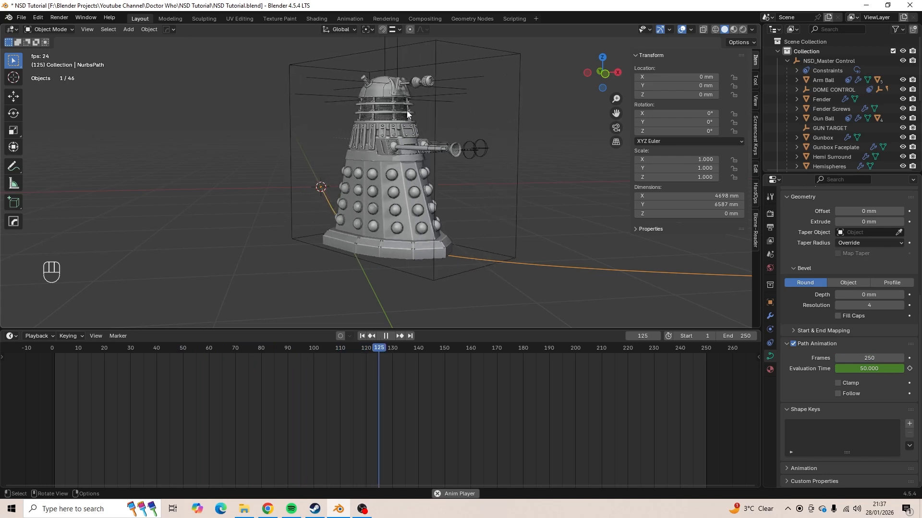
pyautogui.press('space')
# - Keyframe the DOME CONTROL's rotation at frame 110, and again at frame 140 with it turned about -67° around Z
pyautogui.moveTo(433, 346); pyautogui.dragTo(338, 350)
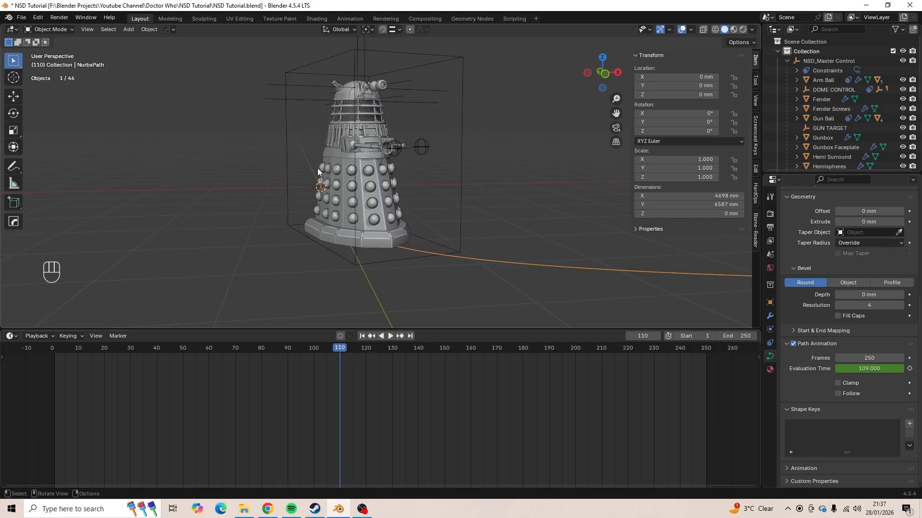
pyautogui.click(316, 102)
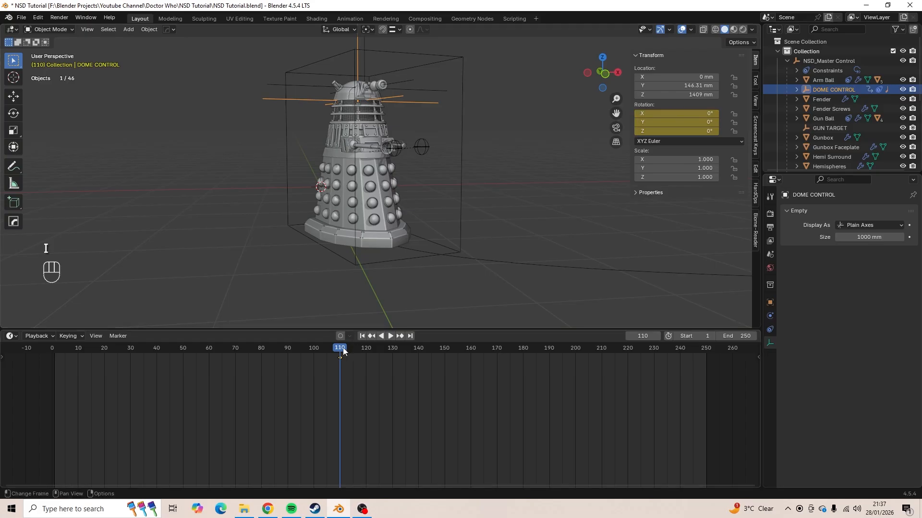
pyautogui.moveTo(342, 352); pyautogui.dragTo(419, 354)
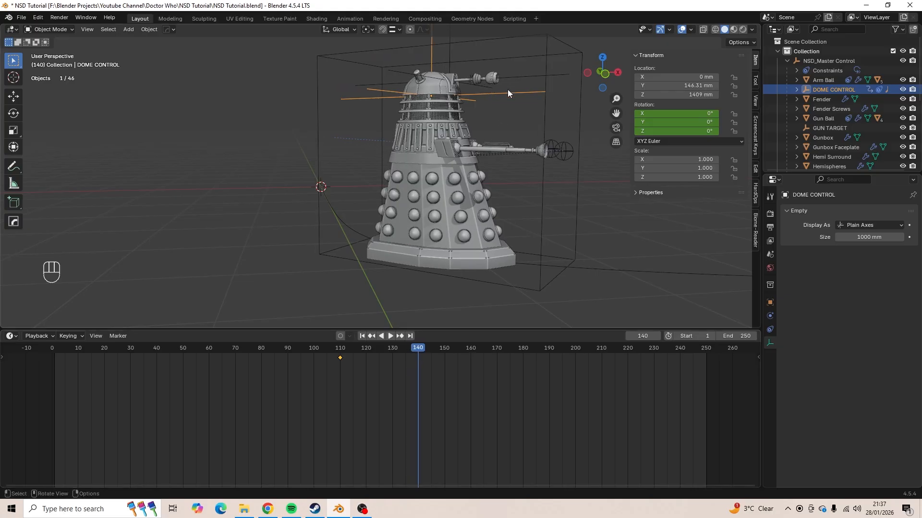
pyautogui.press('r')
pyautogui.press('z')
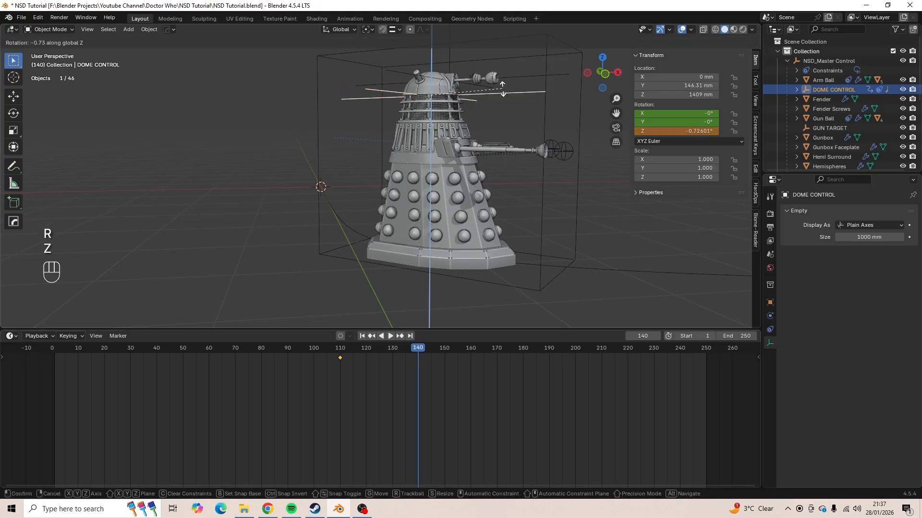
pyautogui.click(441, 71)
pyautogui.press('i')
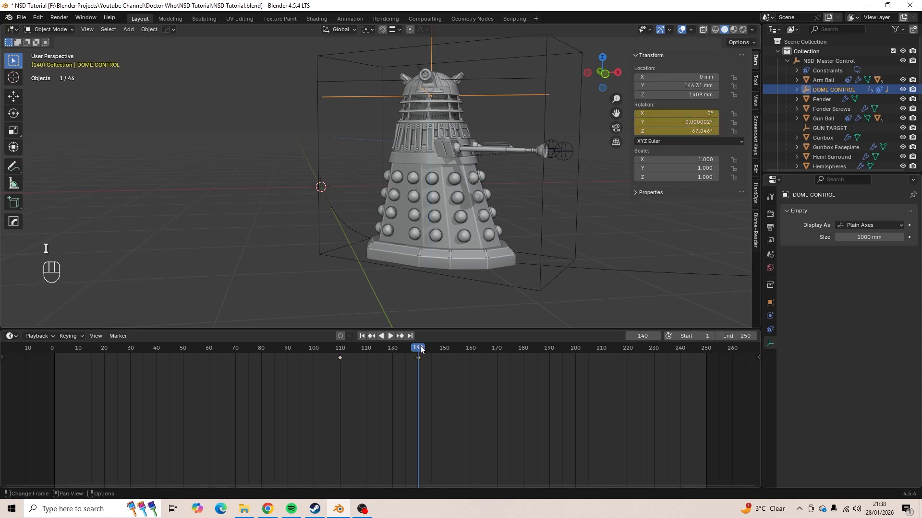
# - Play the animation from about frame 72 to check the dome's turn
pyautogui.moveTo(420, 349); pyautogui.dragTo(241, 335)
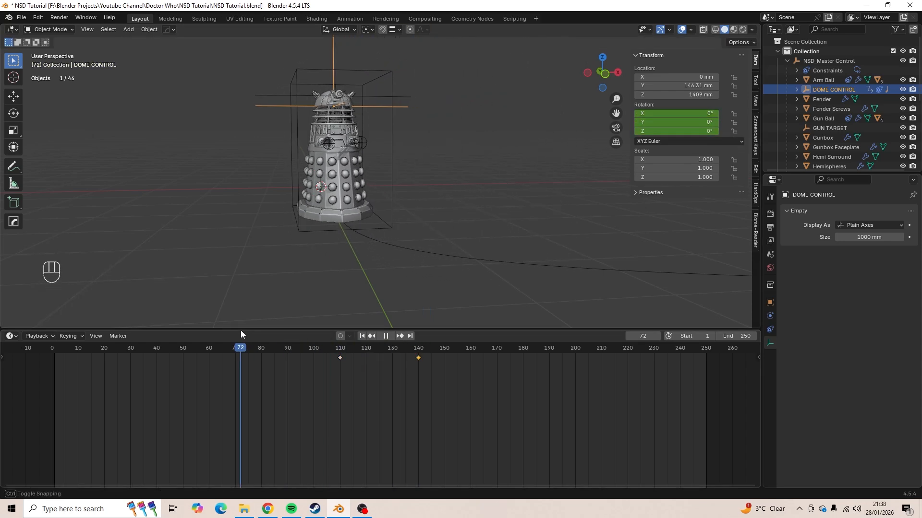
pyautogui.press('space')
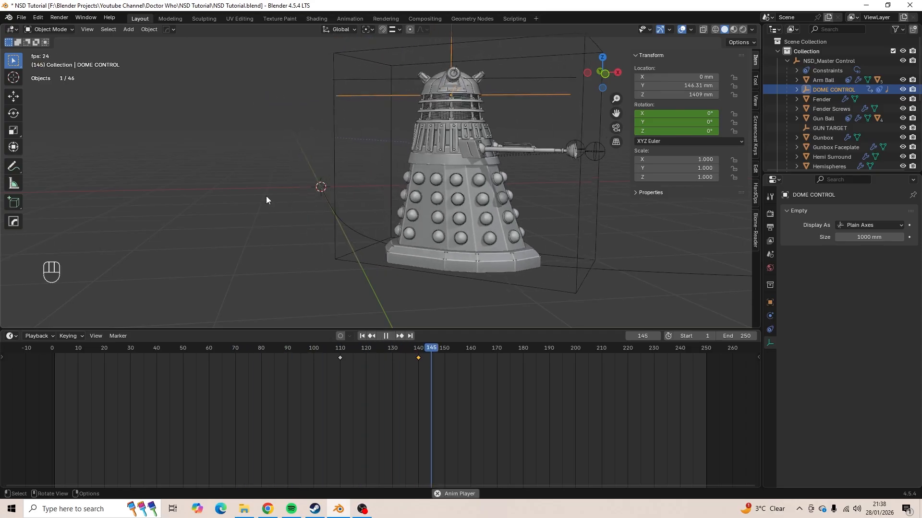
pyautogui.press('space')
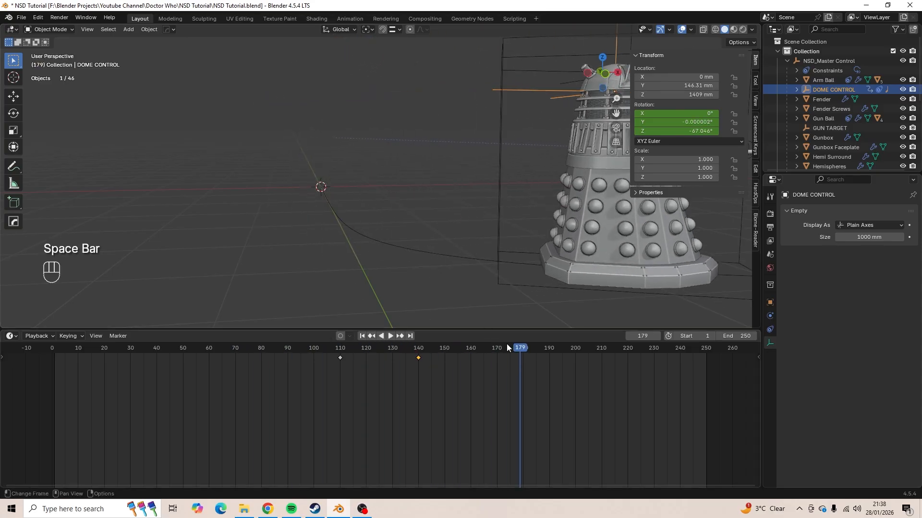
# - Move the DOME CONTROL's first keyframe to frame 90 and replay the slower dome turn
pyautogui.moveTo(379, 351); pyautogui.dragTo(286, 360)
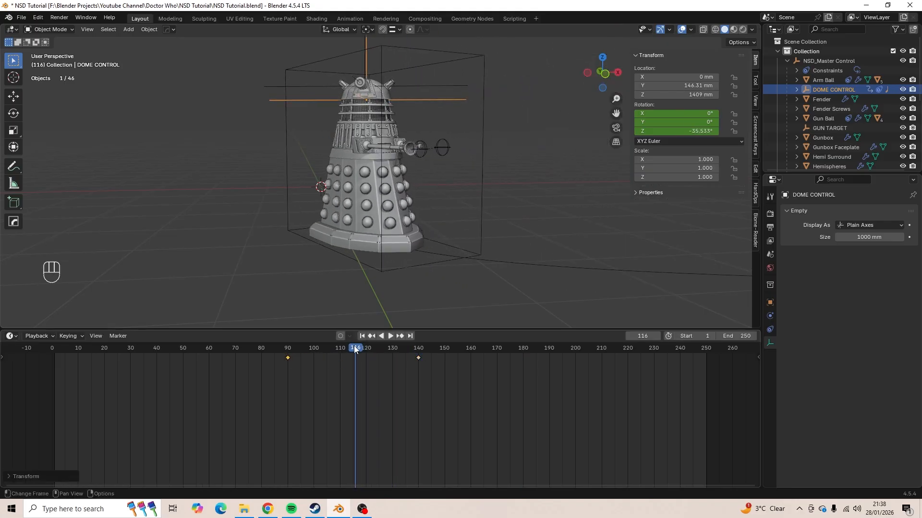
pyautogui.moveTo(355, 349); pyautogui.dragTo(203, 341)
pyautogui.press('space')
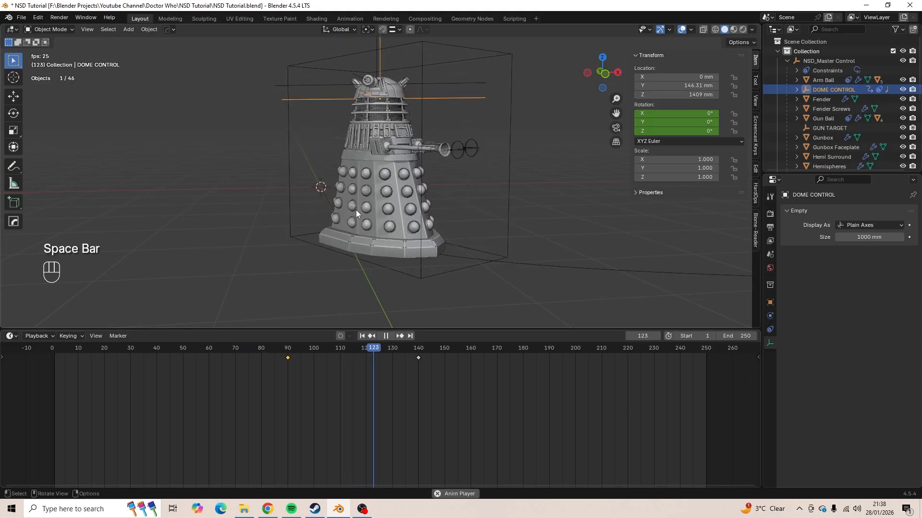
pyautogui.press('space')
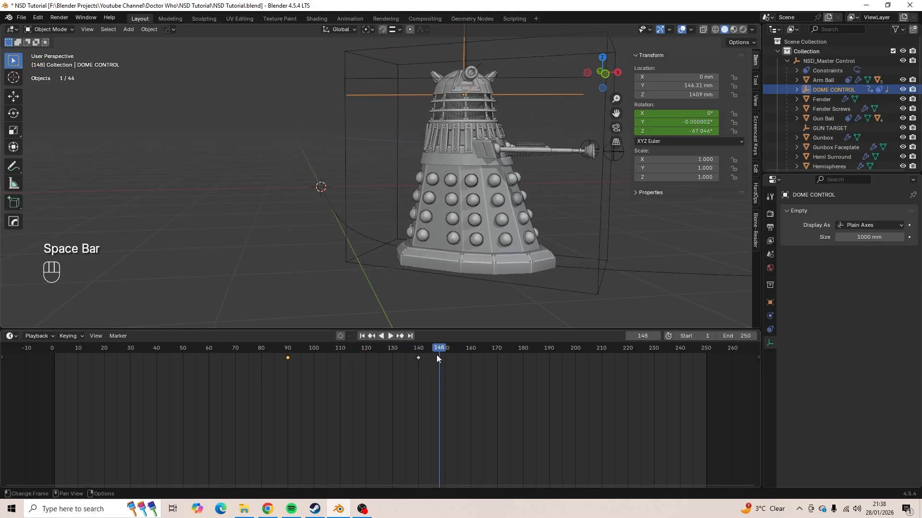
# - Select the EYE TILT empty and keyframe its rotation at frame 129
pyautogui.moveTo(437, 357); pyautogui.dragTo(411, 344)
pyautogui.click(491, 80)
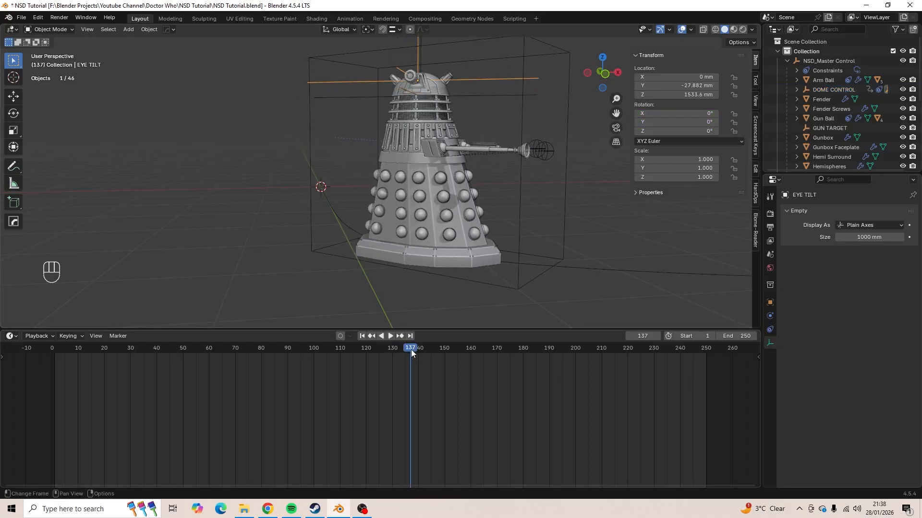
pyautogui.moveTo(412, 353); pyautogui.dragTo(391, 347)
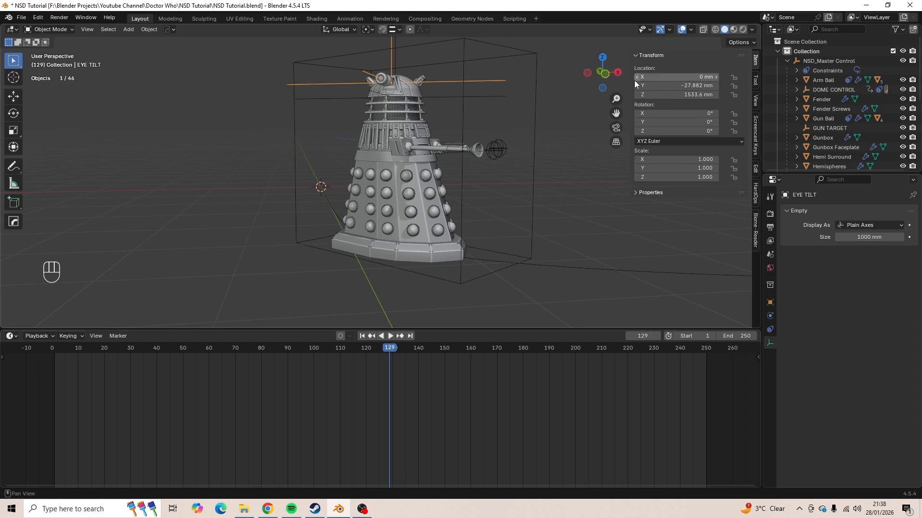
pyautogui.press('i')
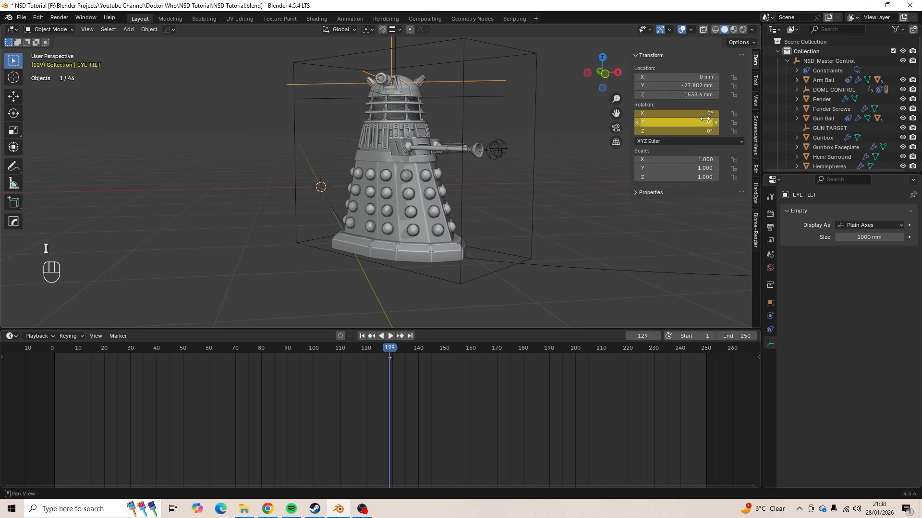
# - At frame 150, rotate the EYE TILT empty 24° around global X and keyframe its rotation
pyautogui.moveTo(392, 350); pyautogui.dragTo(444, 352)
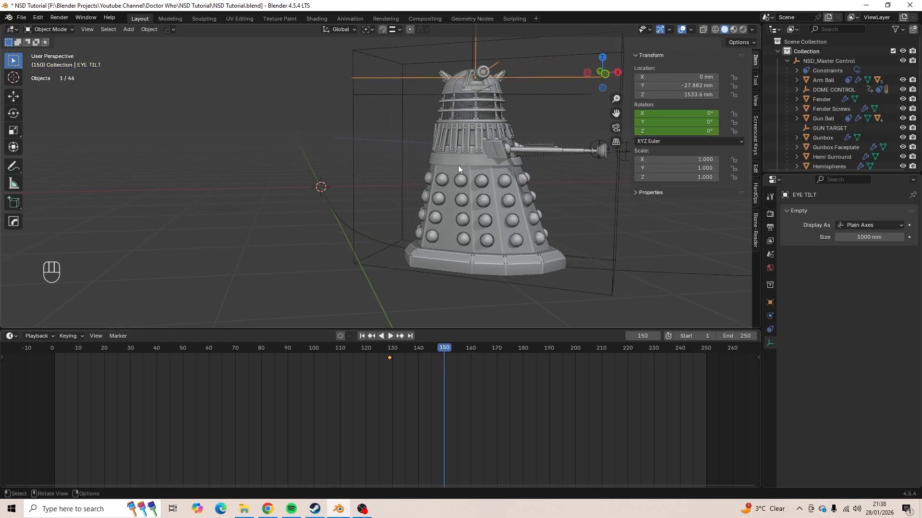
pyautogui.press('r')
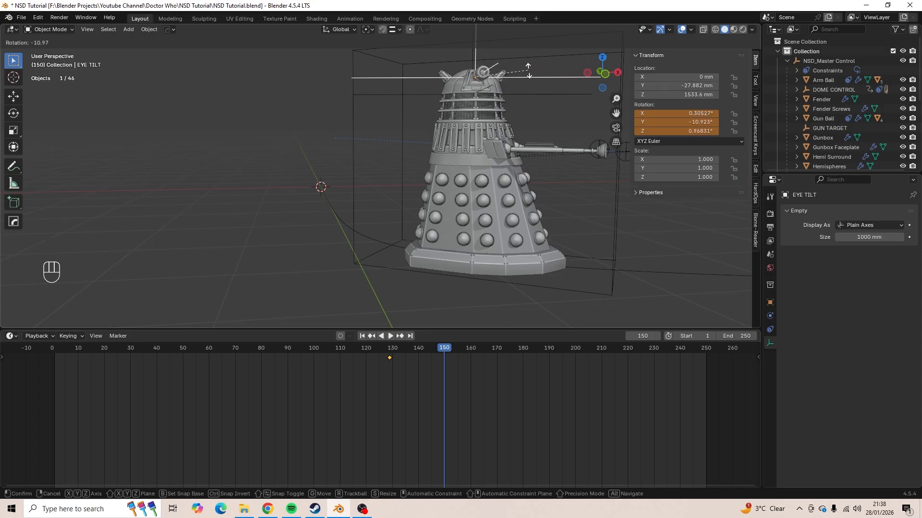
pyautogui.press('x')
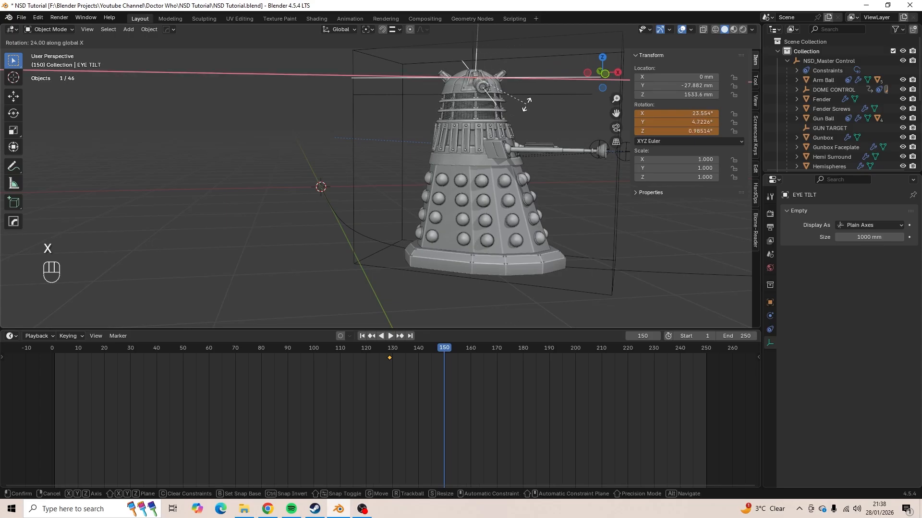
pyautogui.click(527, 104)
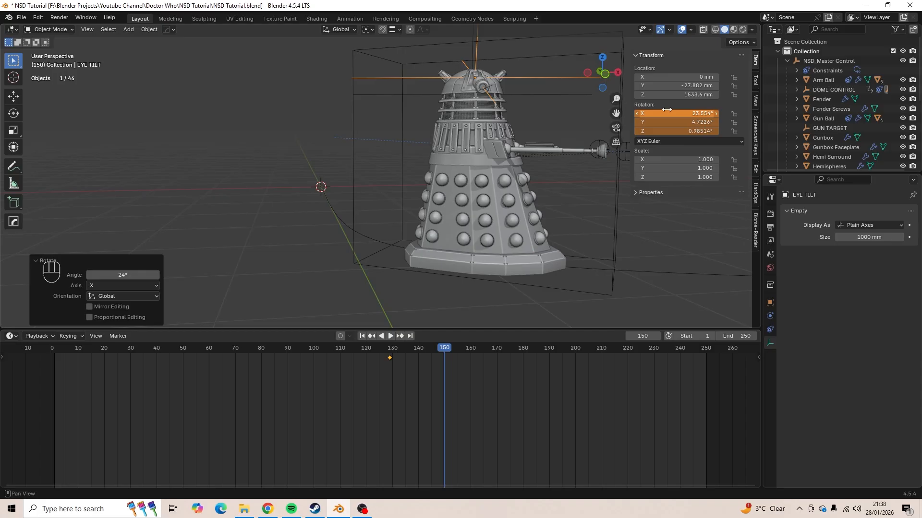
pyautogui.press('i')
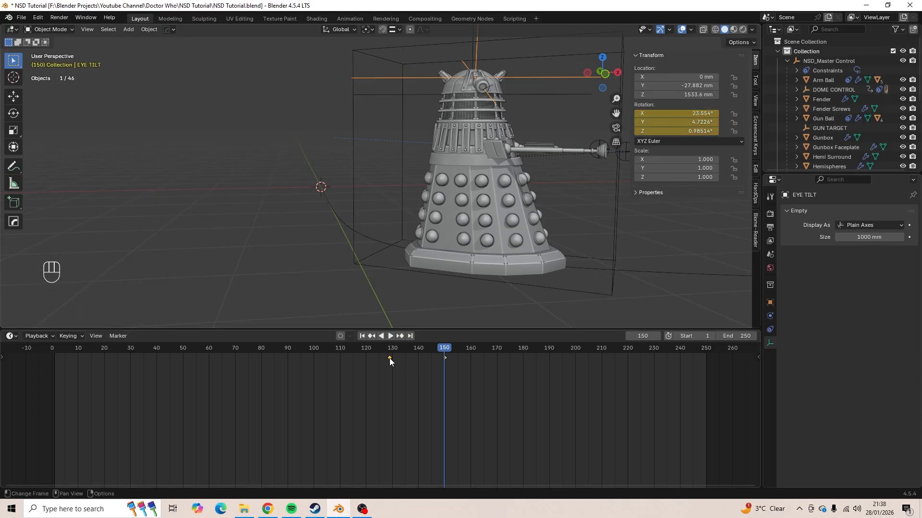
# - Move the EYE TILT's first keyframe to an earlier frame and play the animation from frame 1
pyautogui.moveTo(390, 358); pyautogui.dragTo(365, 358)
pyautogui.click(363, 336)
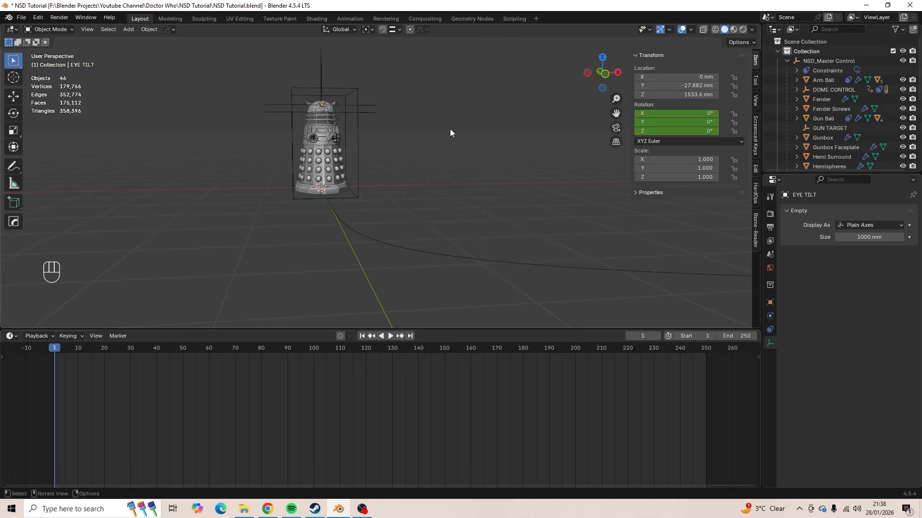
pyautogui.press('space')
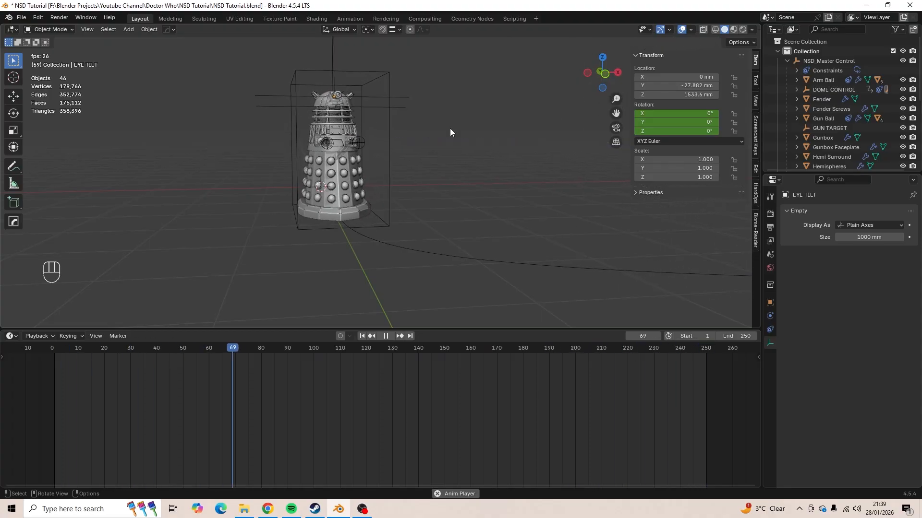
pyautogui.press('space')
# - Select the Plunger target empty and keyframe its location at frame 70
pyautogui.click(337, 149)
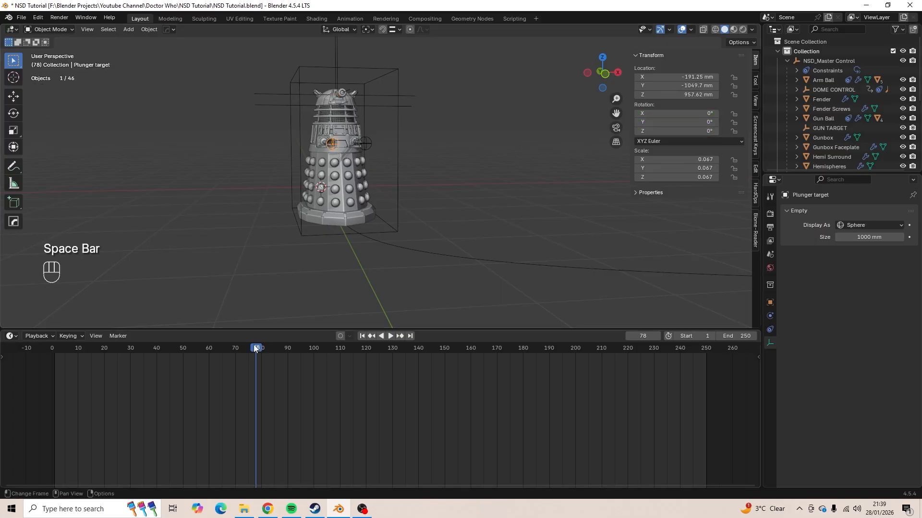
pyautogui.moveTo(254, 349); pyautogui.dragTo(236, 349)
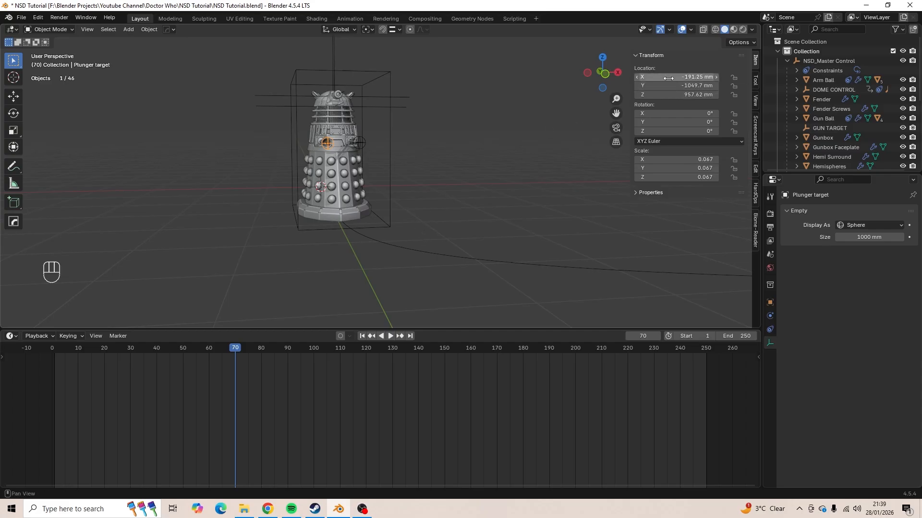
pyautogui.press('i')
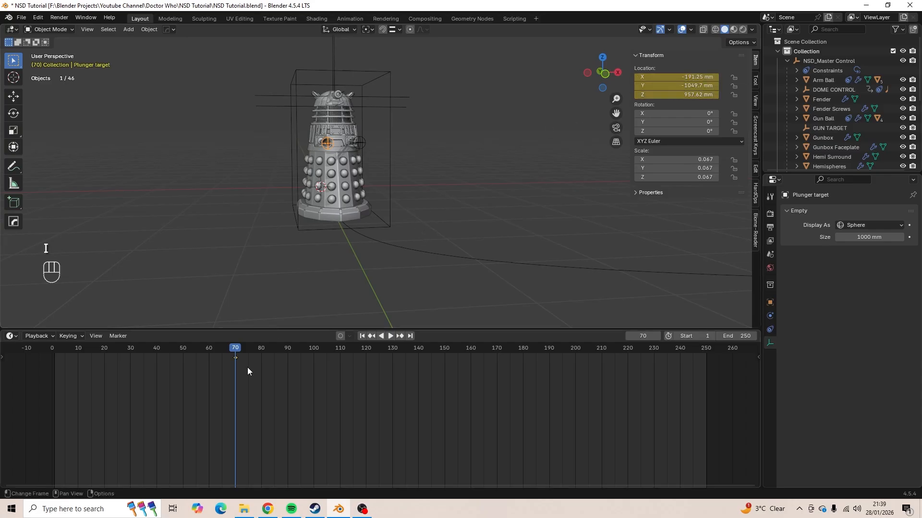
# - At frame 100, move the Plunger target empty along global X and freely to about X -510, Y -977, Z 1022 mm
pyautogui.moveTo(239, 352); pyautogui.dragTo(313, 358)
pyautogui.press('g')
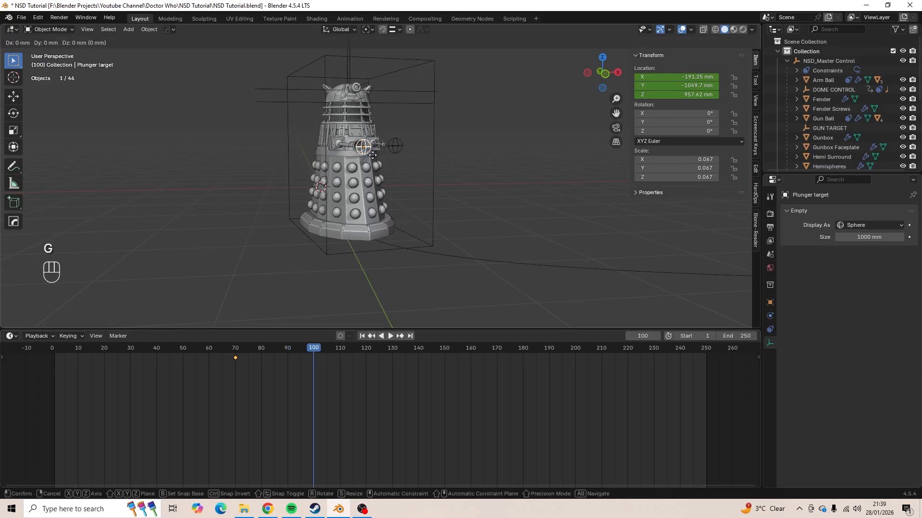
pyautogui.press('x')
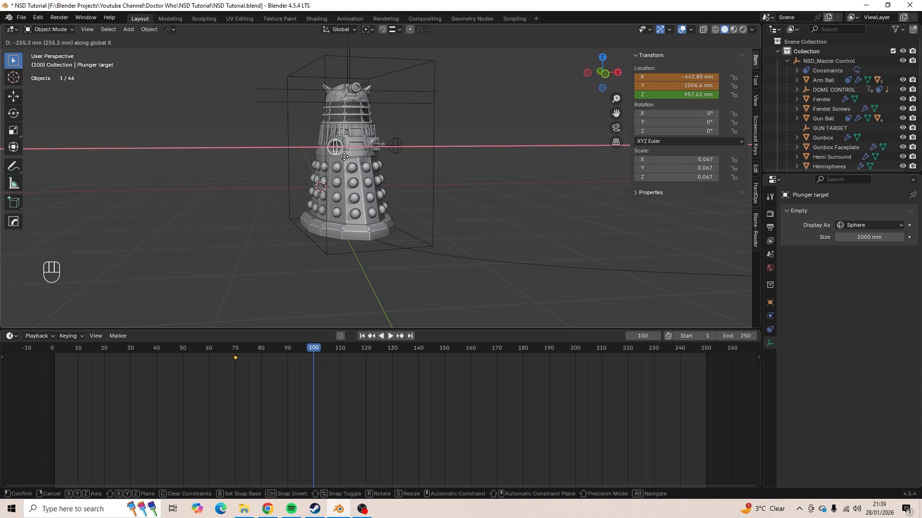
pyautogui.click(344, 156)
pyautogui.press('g')
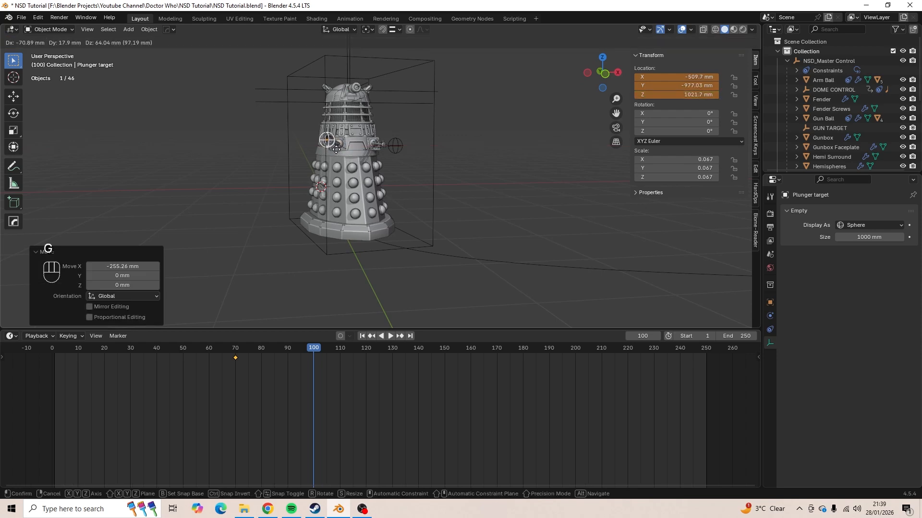
pyautogui.click(336, 149)
# - Keyframe the Plunger target's location at frame 100 and play the animation from frame 1
pyautogui.press('i')
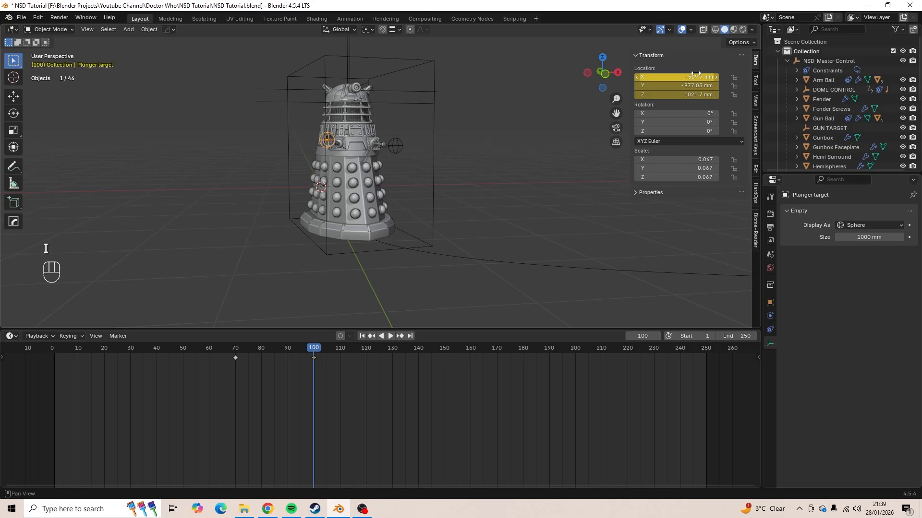
pyautogui.click(362, 336)
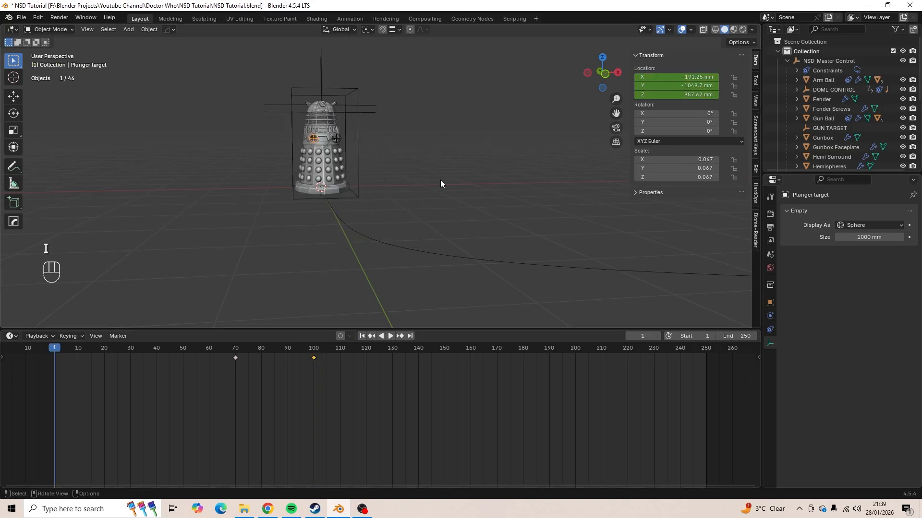
pyautogui.press('space')
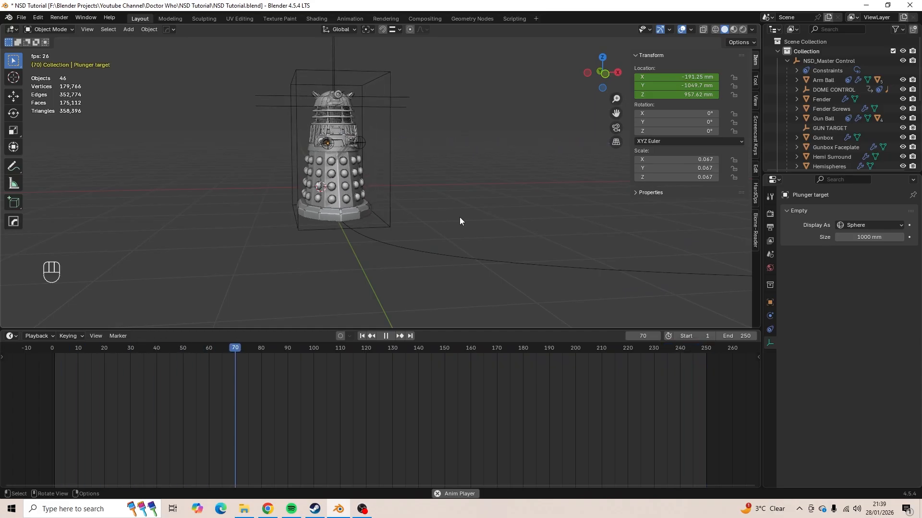
# - Switch the viewport to Rendered shading and set the render engine to EEVEE while the animation plays
pyautogui.click(742, 30)
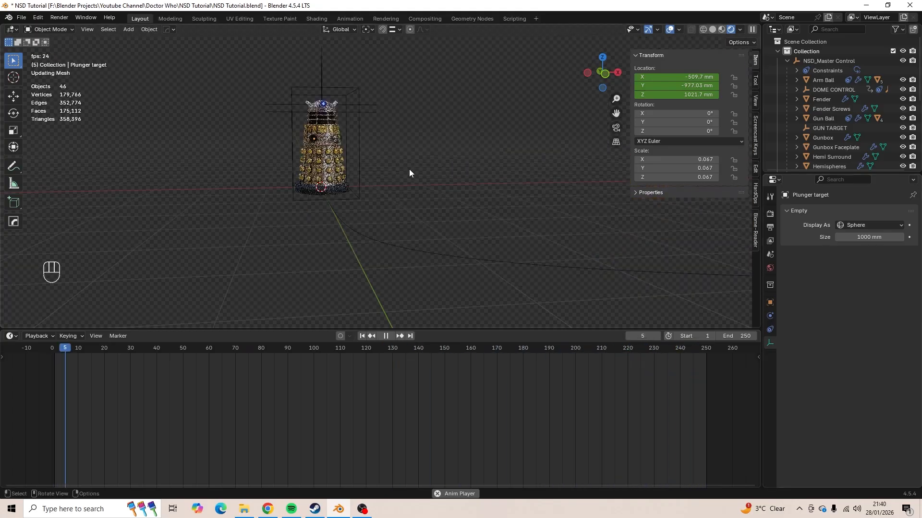
pyautogui.click(770, 213)
pyautogui.click(861, 211)
pyautogui.click(862, 223)
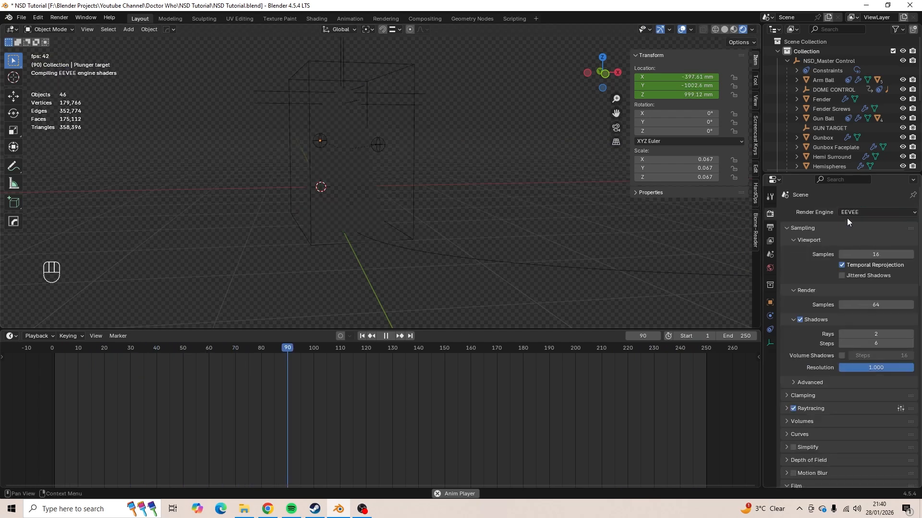